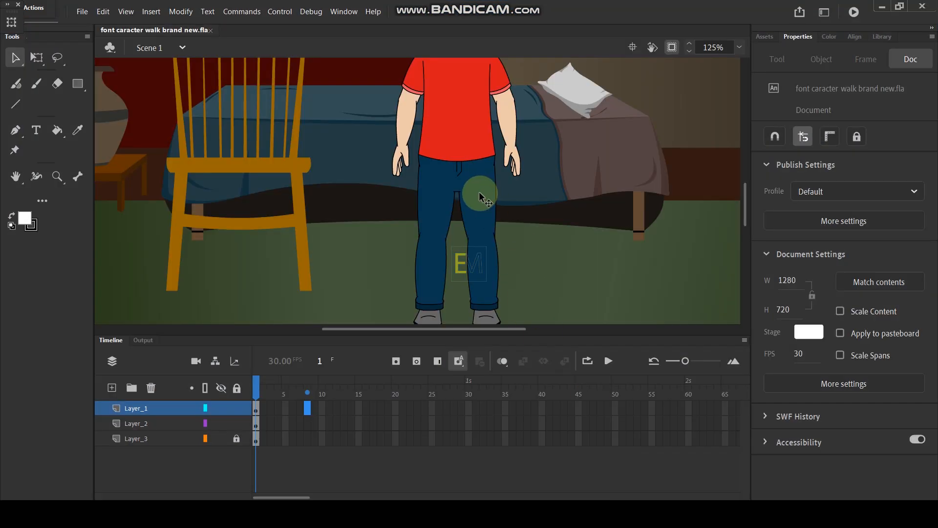
scroll(481, 195, "down", 4)
scroll(480, 174, "up", 1)
left_click_drag(480, 148, 477, 196)
key("ctrl+z")
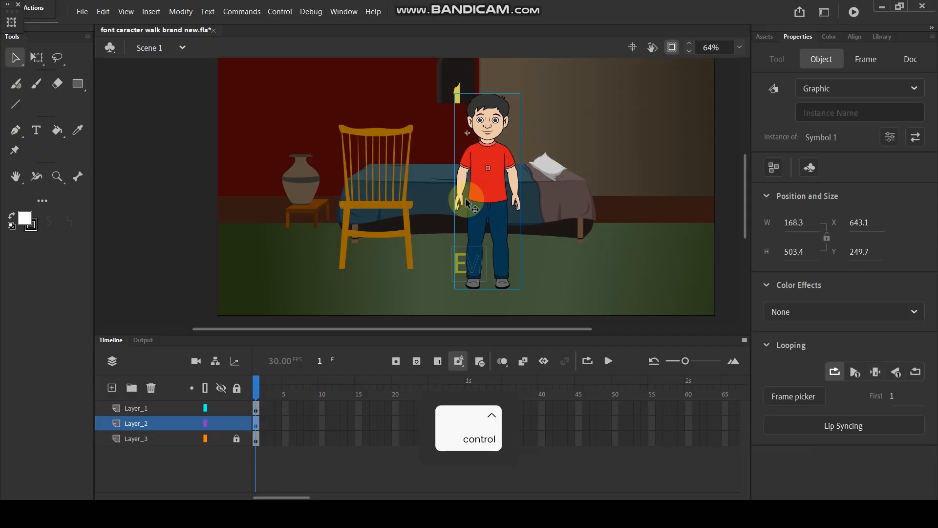
left_click(392, 222)
left_click_drag(389, 205, 377, 211)
key("ctrl+z")
left_click(561, 186)
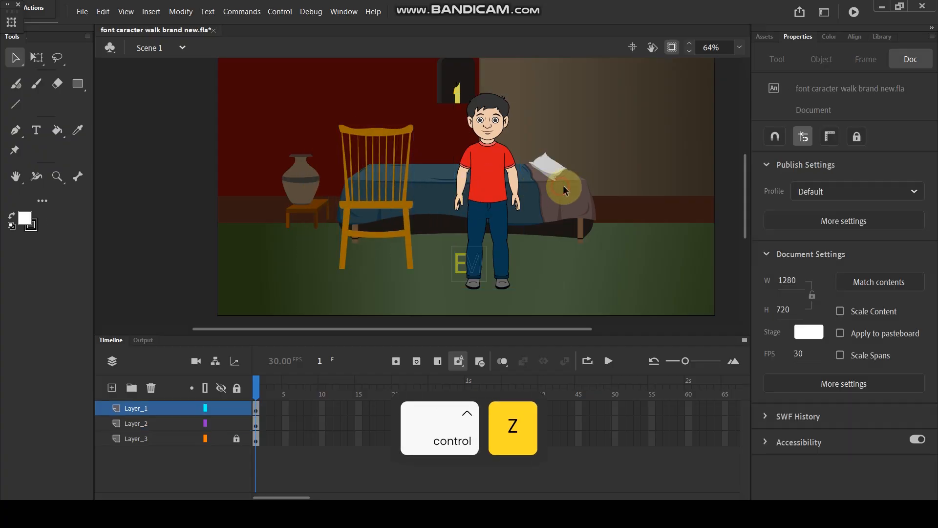
Move the character to about X 520, Y 248, and move the chair to about X 665, Y 226, in front of the bed.
left_click_drag(489, 174, 455, 188)
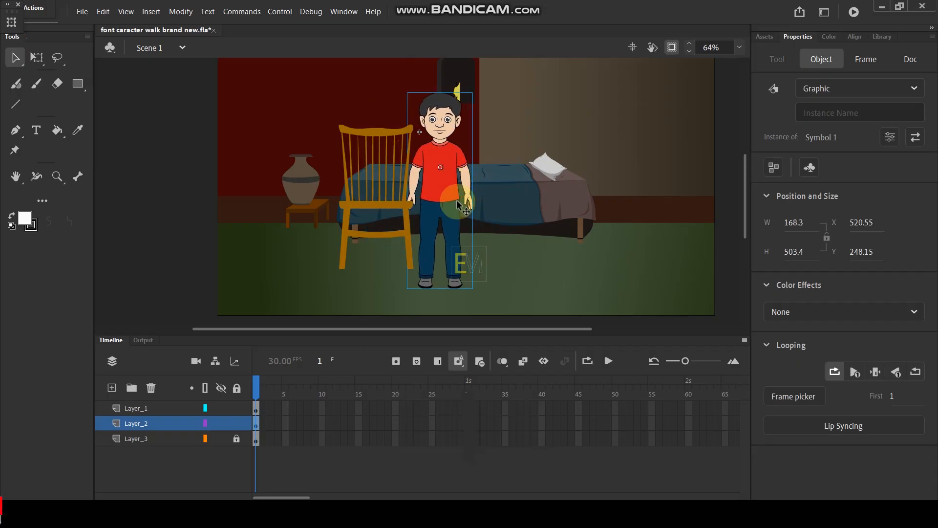
left_click(412, 197)
left_click_drag(375, 205, 512, 204)
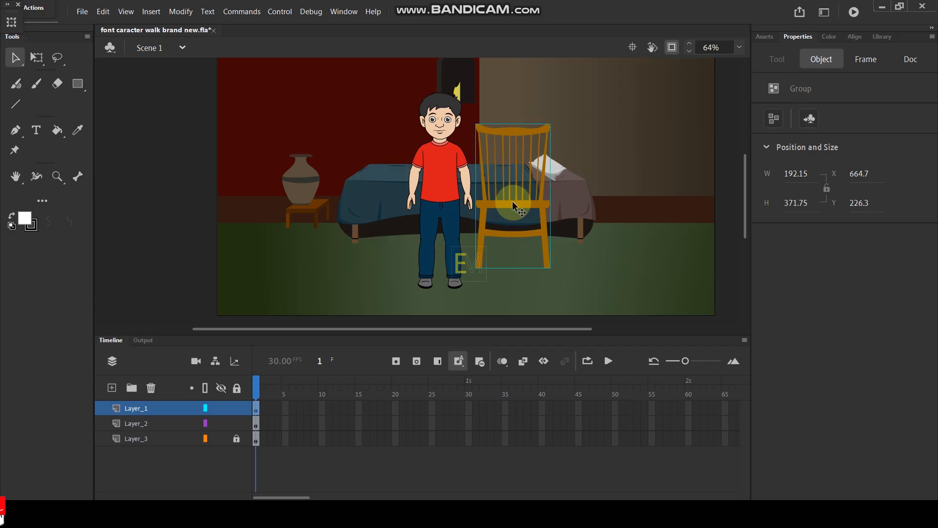
Place the character over the chair at about X 703, Y 218, and move Layer_2 above Layer_1 so he stands in front.
left_click(443, 198)
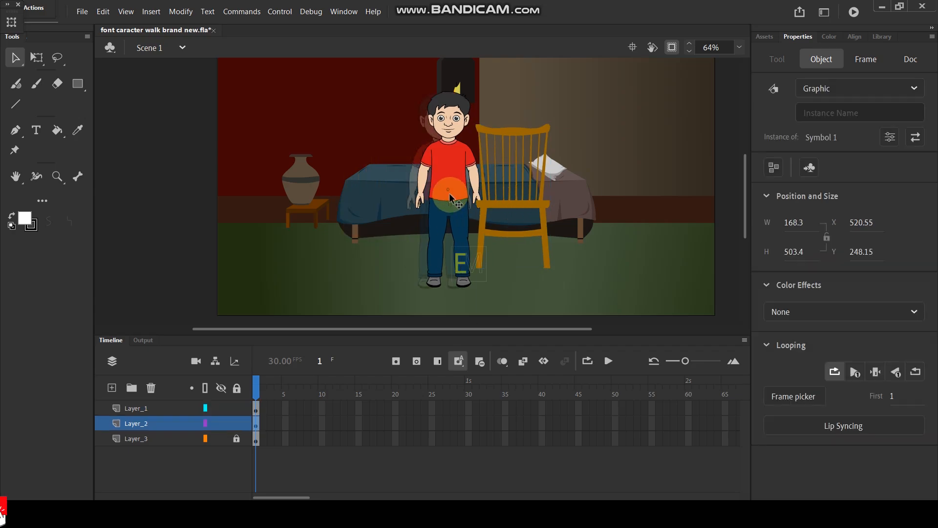
left_click_drag(444, 198, 509, 198)
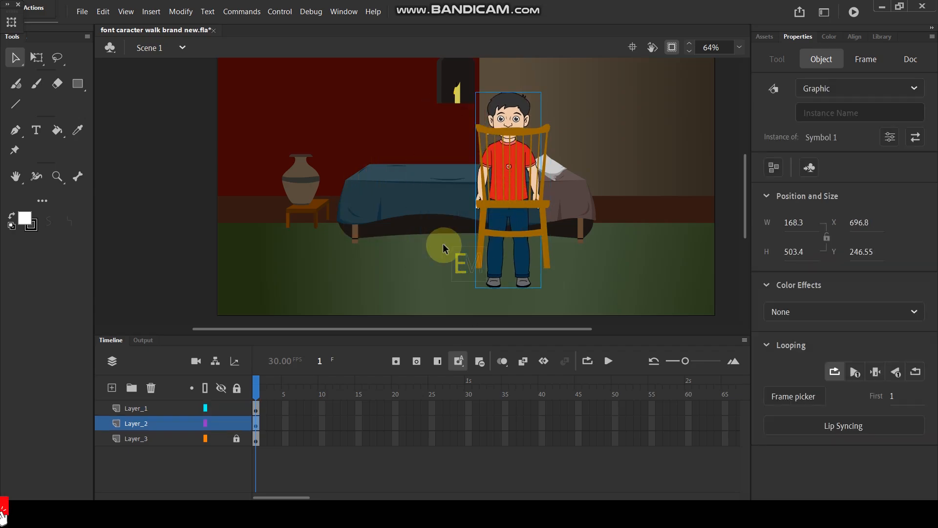
left_click_drag(163, 424, 169, 401)
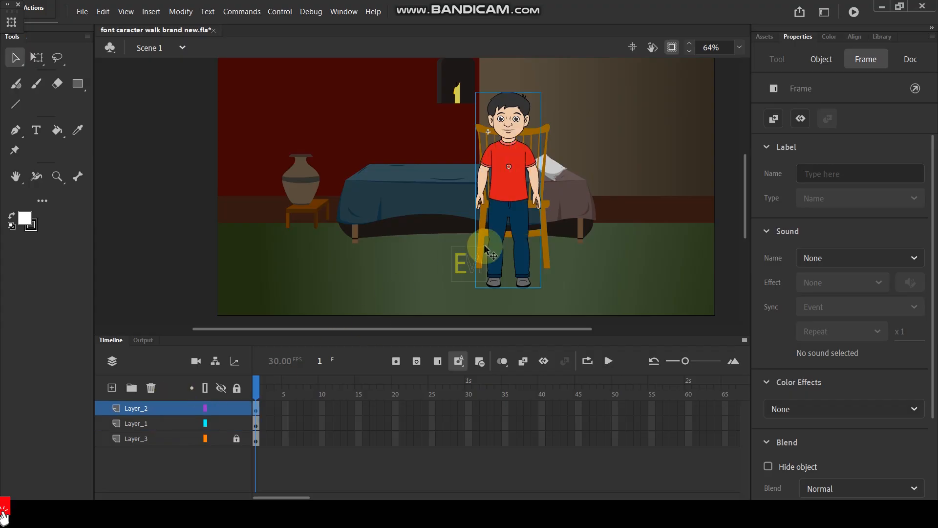
scroll(533, 189, "up", 3)
scroll(498, 161, "down", 3)
mouse_move(502, 184)
left_mouse_down()
mouse_move(506, 159)
mouse_move(504, 182)
left_mouse_up()
scroll(504, 181, "up", 2)
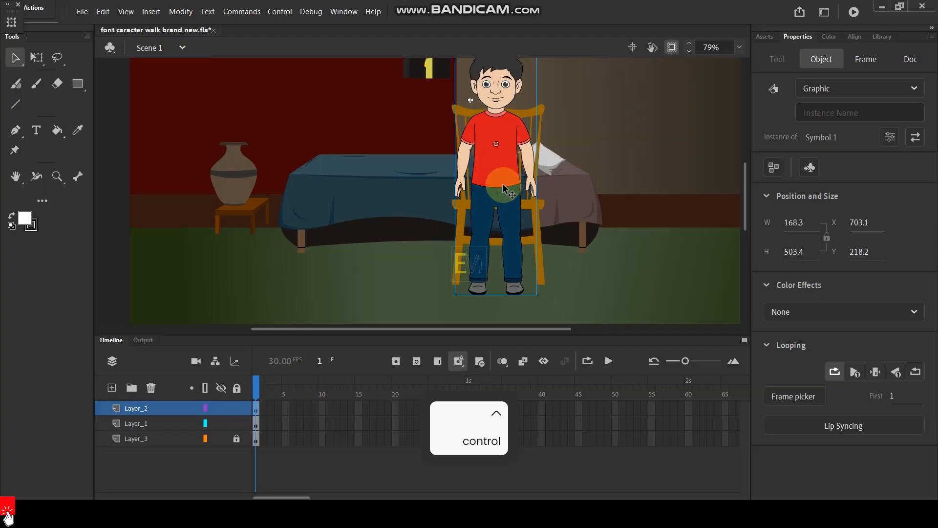
Scale the character to 110% and reposition him over the chair at about X 700, Y 183.
key("ctrl+alt+s")
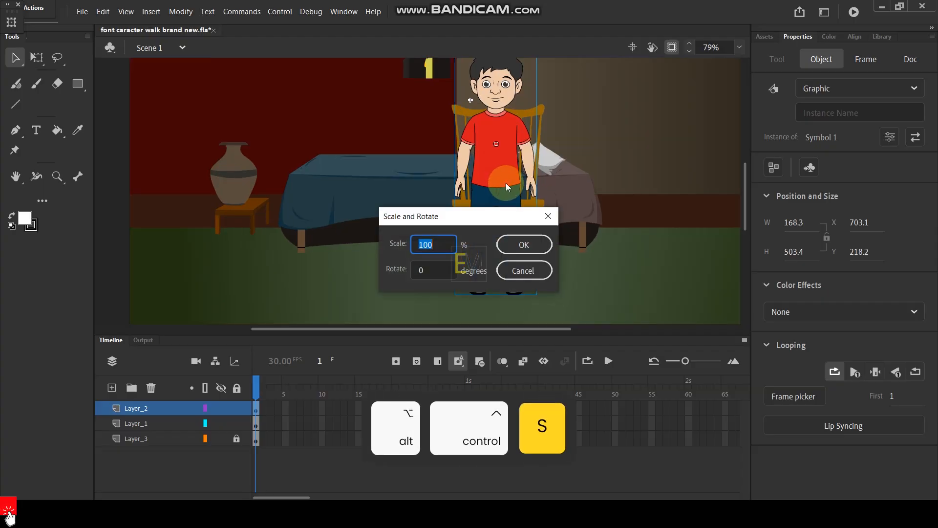
type("110")
key("Return")
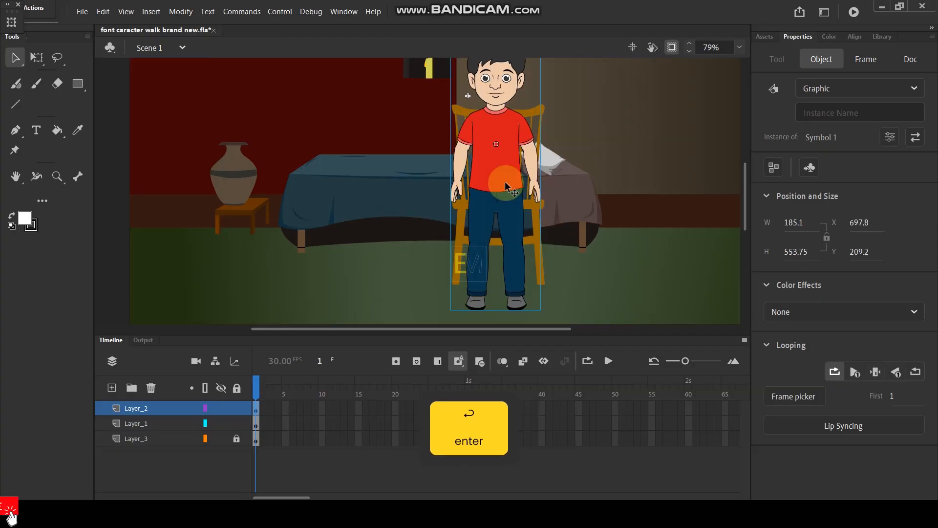
mouse_move(508, 177)
left_mouse_down()
mouse_move(499, 185)
mouse_move(497, 169)
mouse_move(502, 181)
left_mouse_up()
scroll(505, 169, "down", 1)
scroll(502, 141, "up", 1)
key("space")
left_click_drag(528, 128, 530, 158)
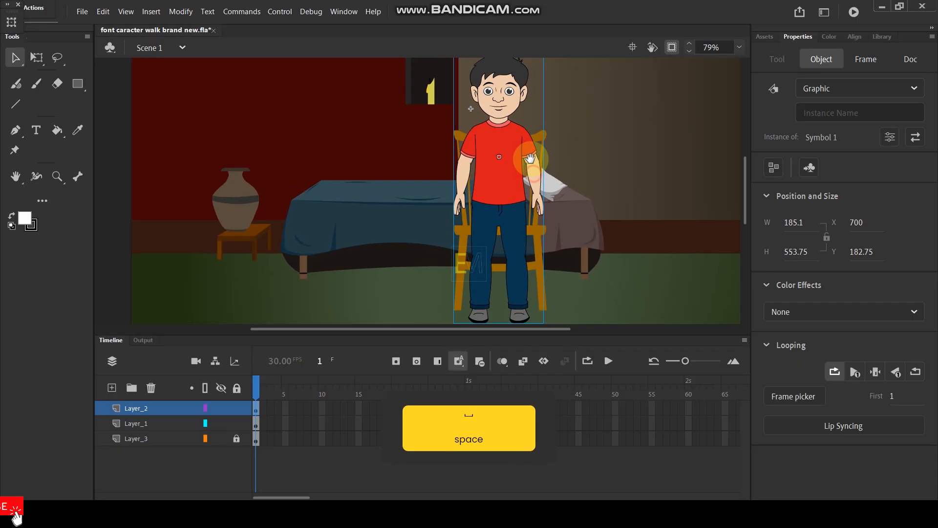
Scale the character by a further 110% and shift him slightly upward in front of the chair.
double_click(503, 199)
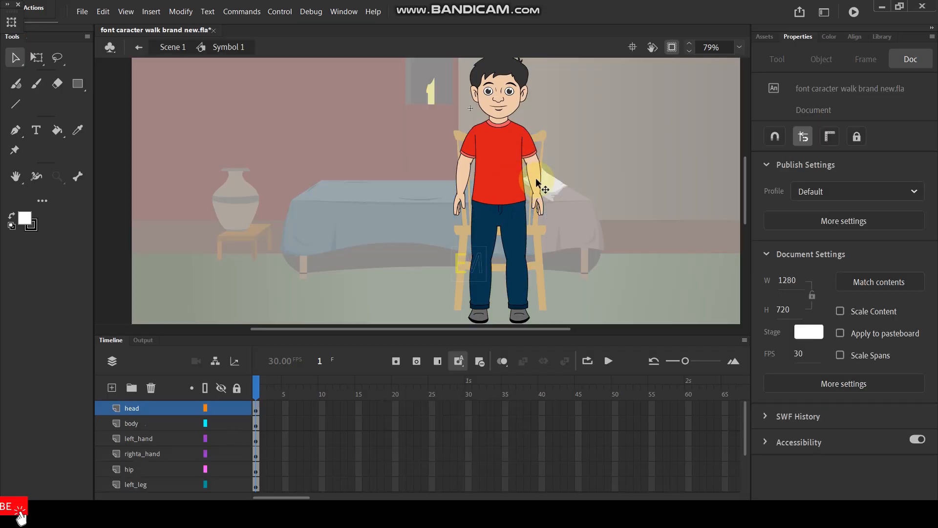
double_click(584, 160)
left_click(497, 178)
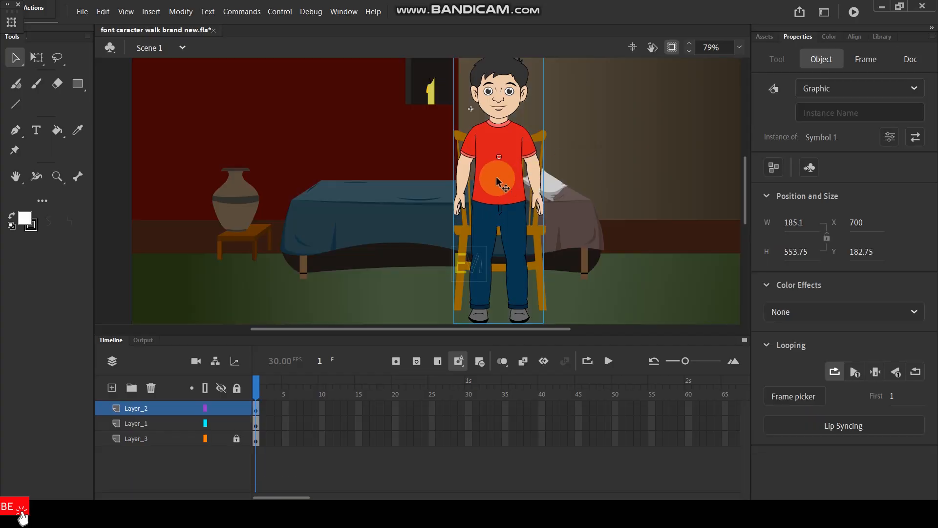
key("ctrl+alt+s")
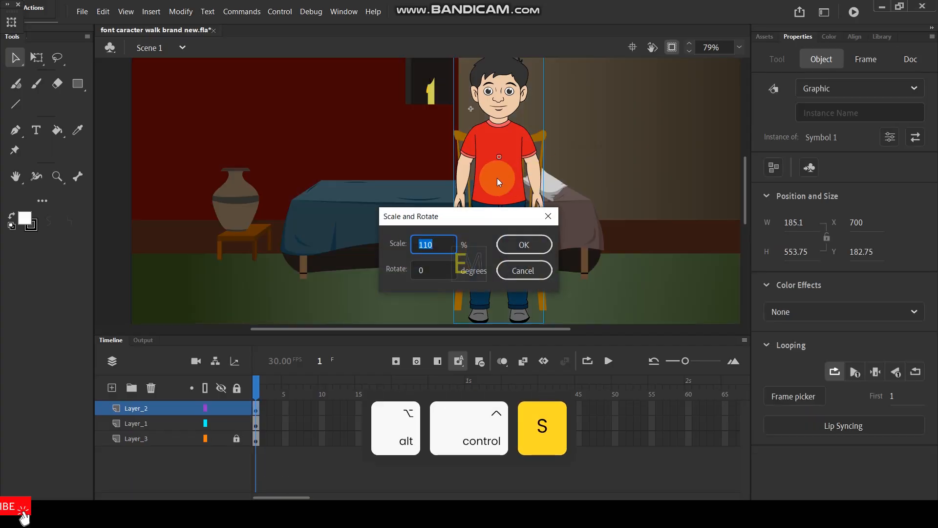
type("110")
key("Return")
scroll(497, 177, "down", 3)
scroll(493, 177, "up", 2)
left_click_drag(448, 206, 449, 192)
scroll(497, 165, "down", 2)
scroll(495, 164, "up", 2)
Select the character and the chair together and move them down to about X 655, Y 48.
left_click(472, 230, "shift")
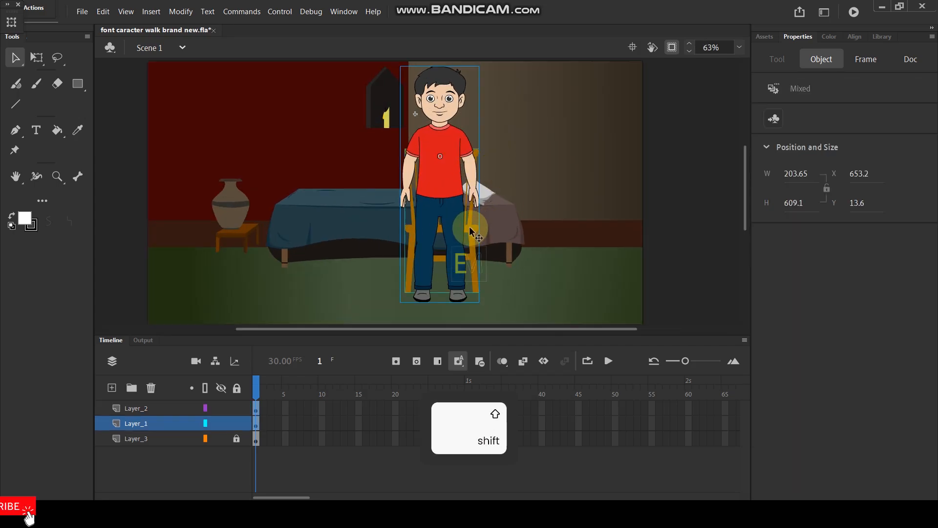
left_click_drag(472, 230, 473, 247)
scroll(500, 193, "down", 2)
scroll(500, 192, "up", 2)
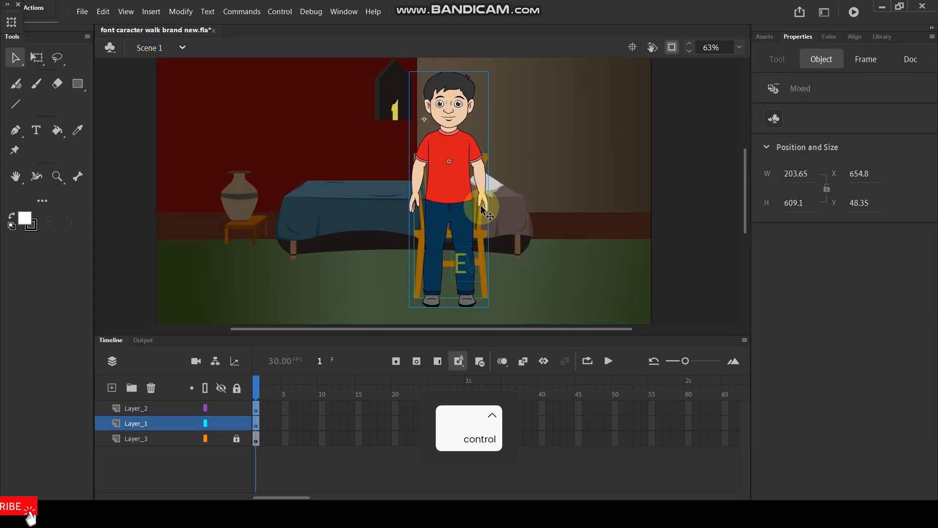
Deselect the chair and character, and open the character's symbol for editing in place.
left_click(540, 243)
scroll(449, 257, "up", 2)
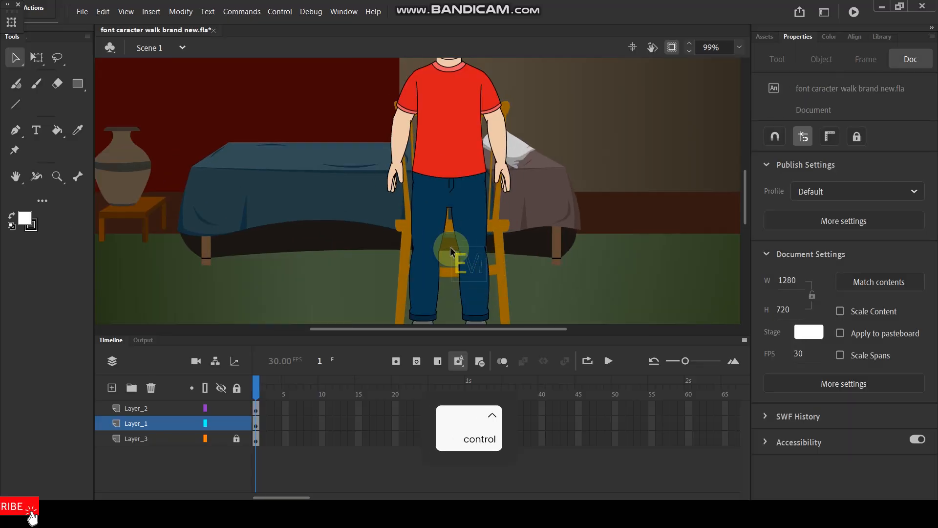
scroll(446, 251, "down", 2)
scroll(472, 218, "up", 1)
left_click(470, 217)
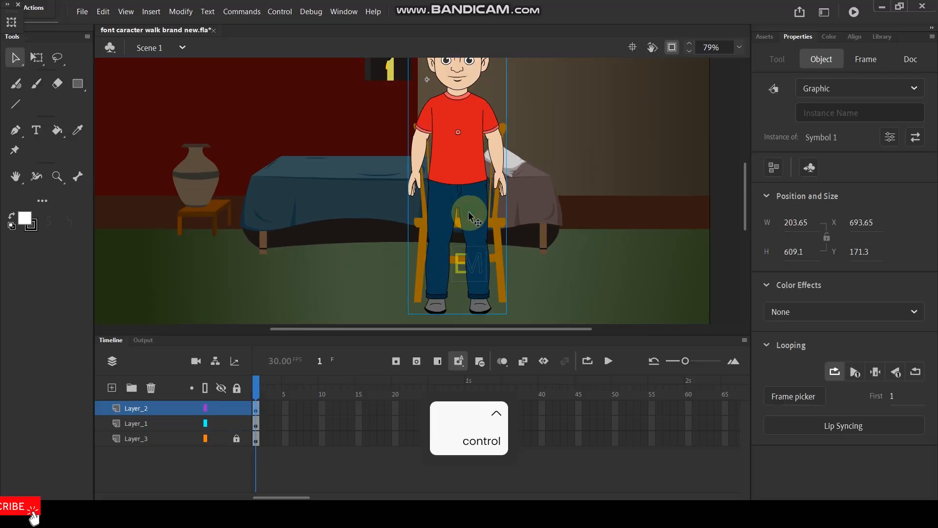
double_click(469, 215)
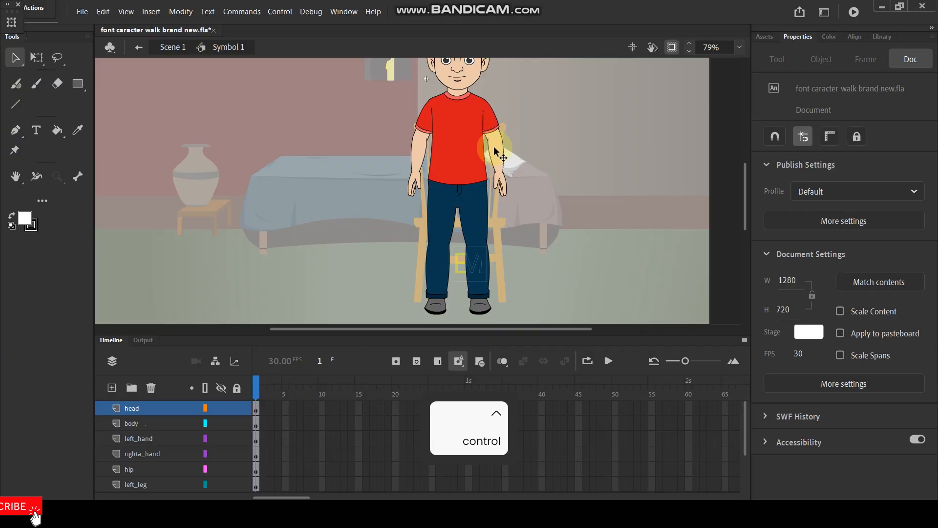
left_click_drag(496, 153, 549, 145)
left_click(456, 151)
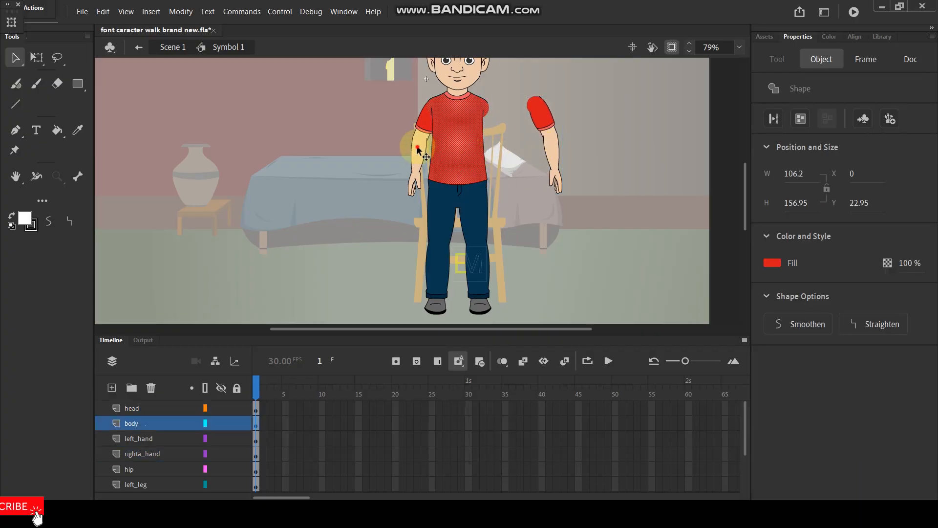
left_click_drag(418, 147, 352, 151)
key("ctrl+z")
key("ctrl+z")
key("ctrl+z")
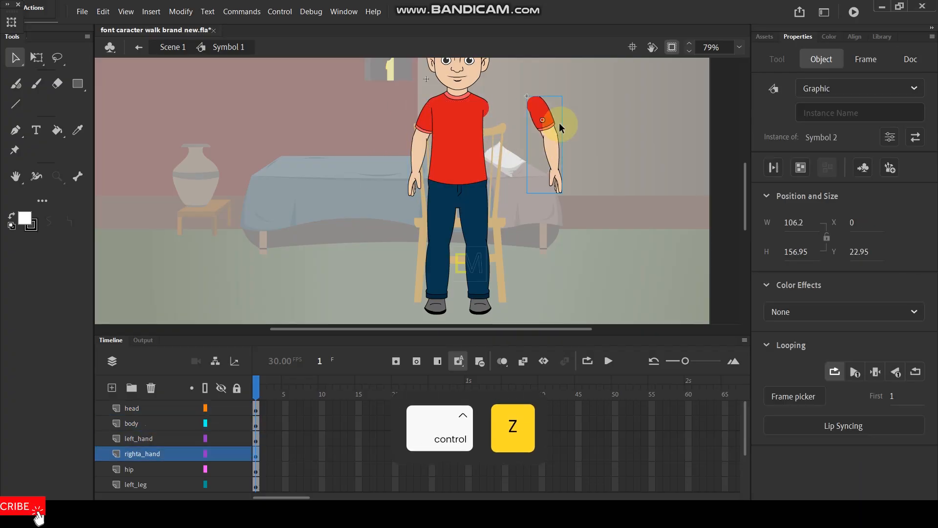
key("ctrl+z")
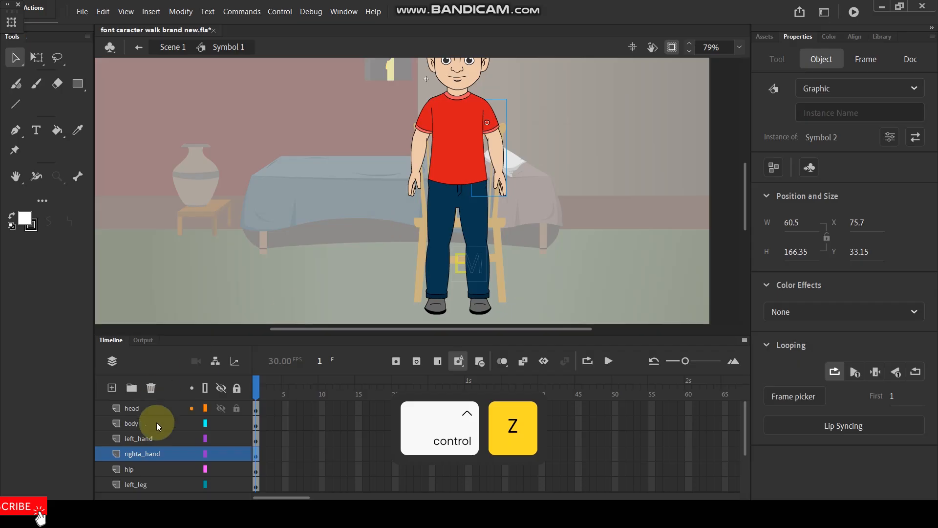
Convert the whole shirt artwork on the body layer to a graphic symbol, accepting the suggested name.
left_click(446, 158)
left_click(157, 428)
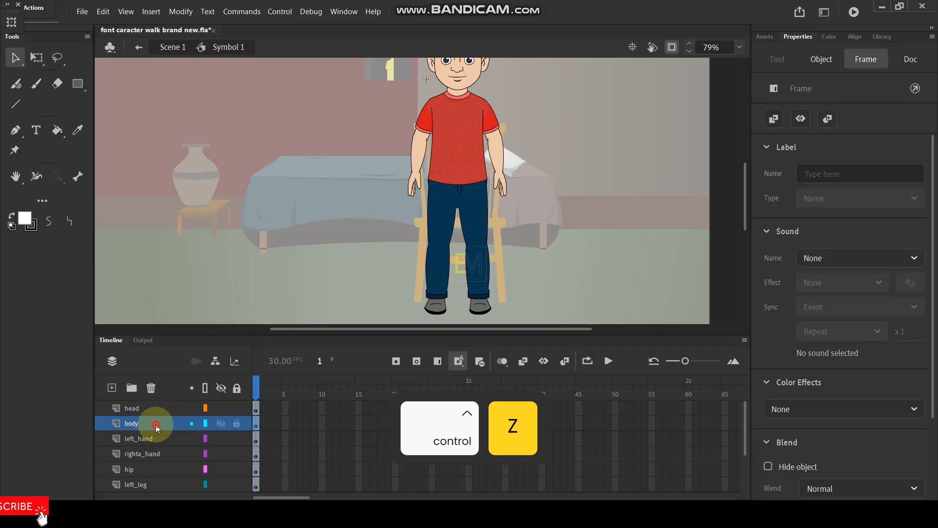
key("F8")
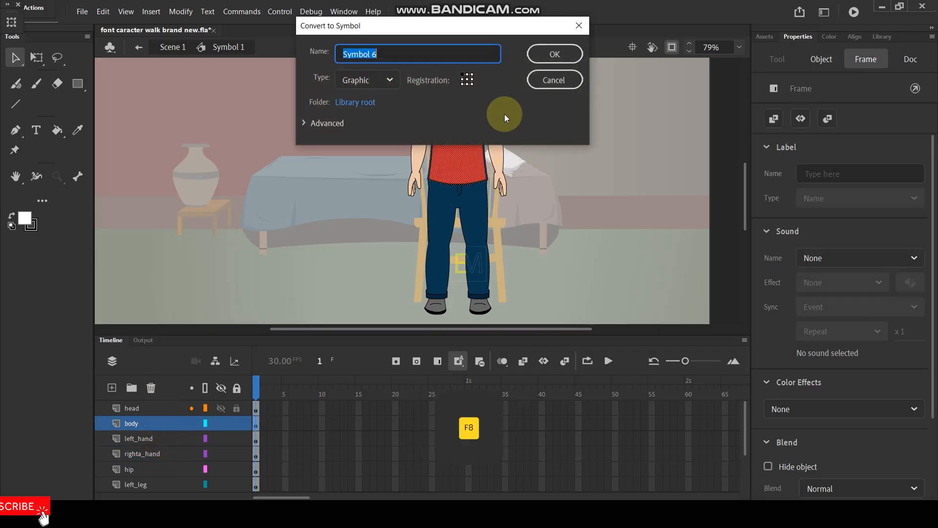
left_click(544, 57)
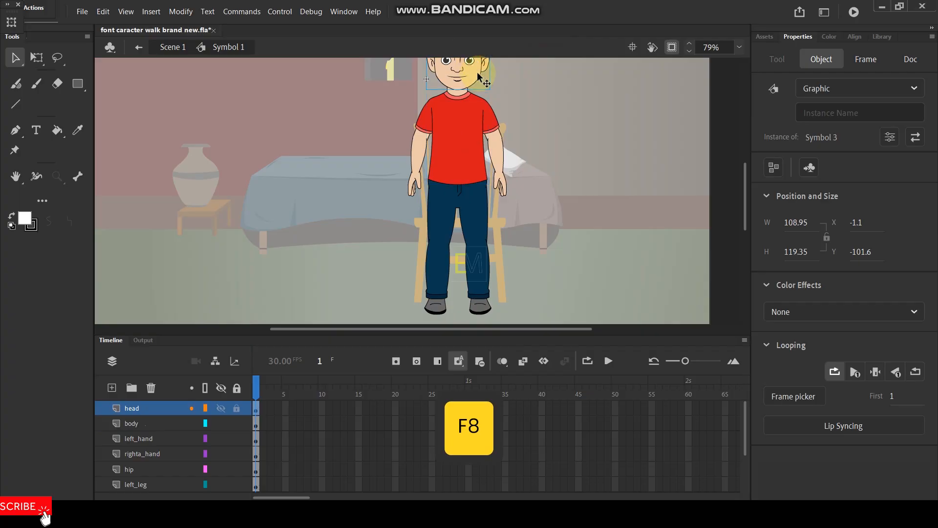
Examine the character's legs and shoes to see which body parts are already symbols.
left_click(454, 235)
left_click(434, 281)
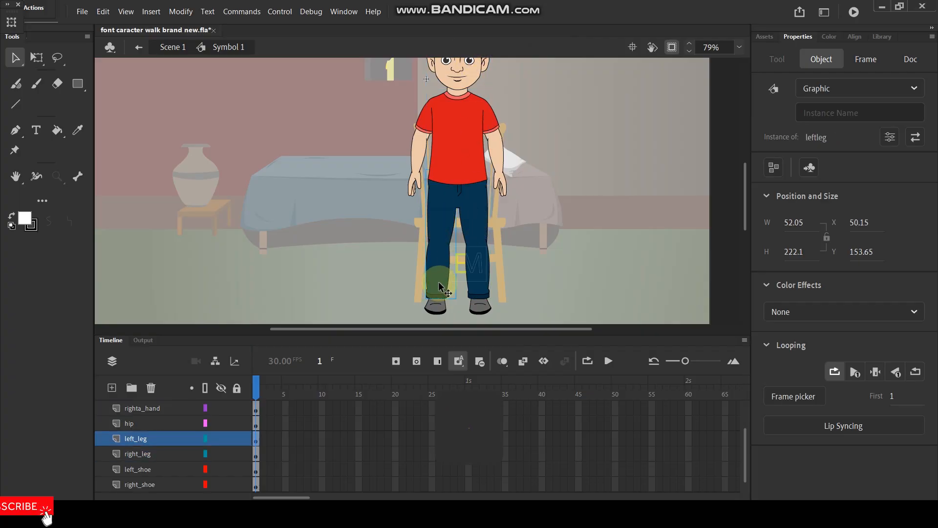
left_click(486, 283)
left_click(480, 305)
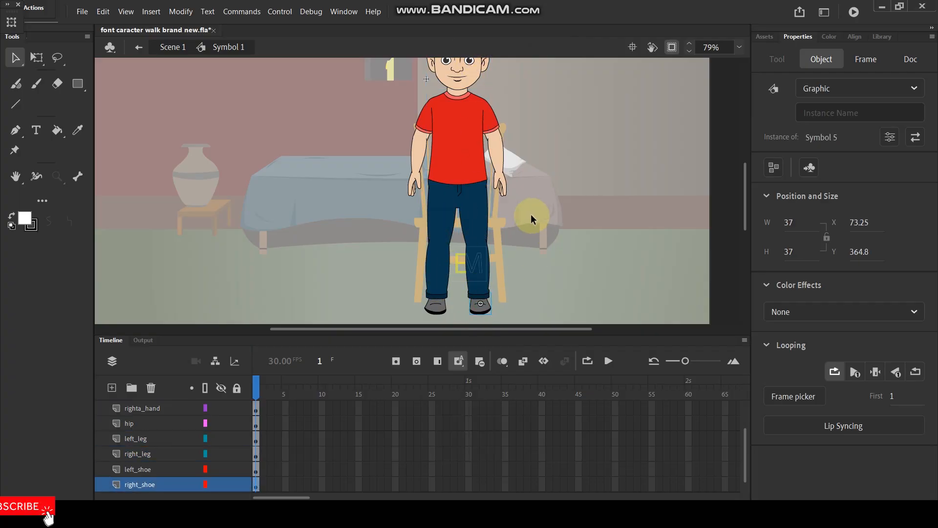
scroll(466, 208, "down", 2)
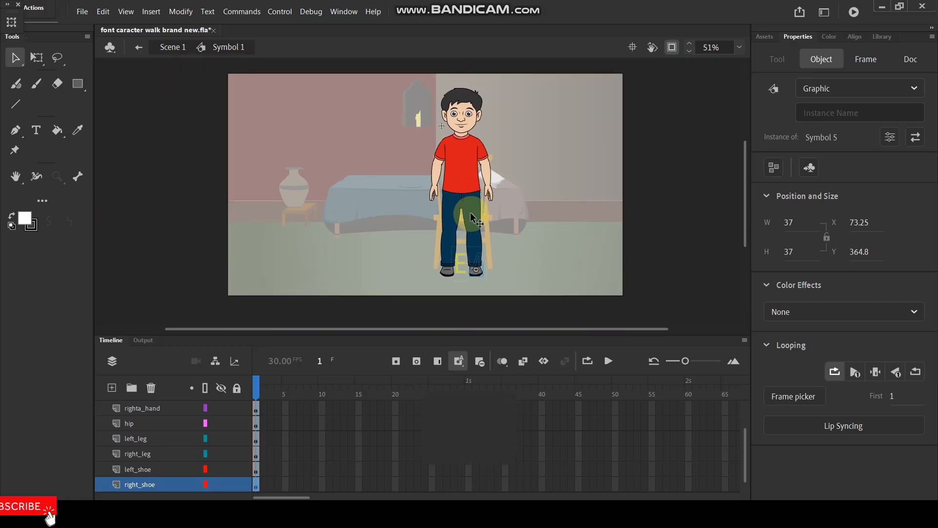
scroll(465, 197, "up", 2)
scroll(465, 197, "down", 1)
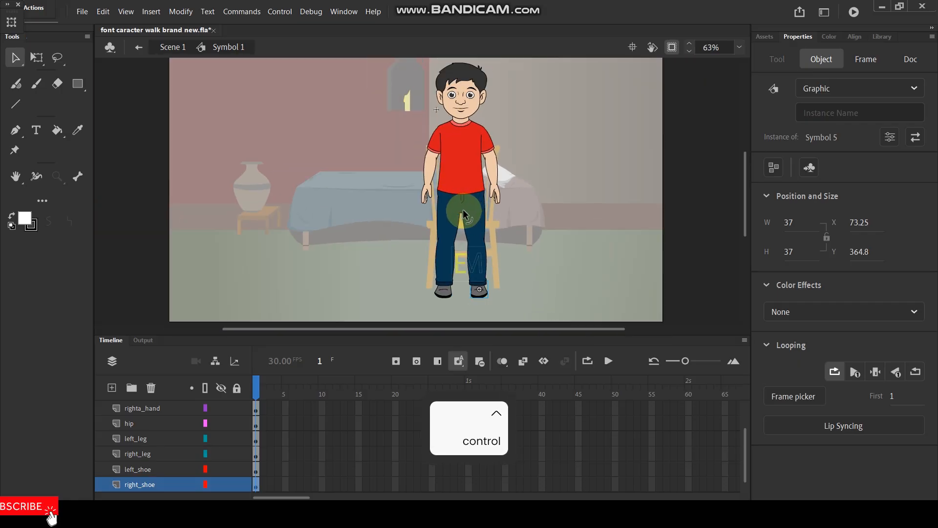
Convert all the artwork on the hip layer to a graphic symbol, accepting the suggested name.
left_click(461, 212)
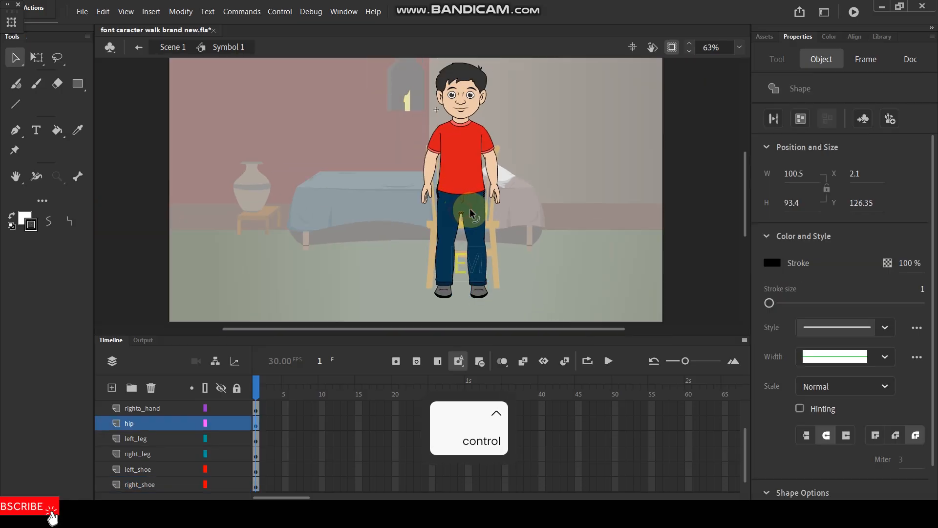
left_click(141, 423)
key("F8")
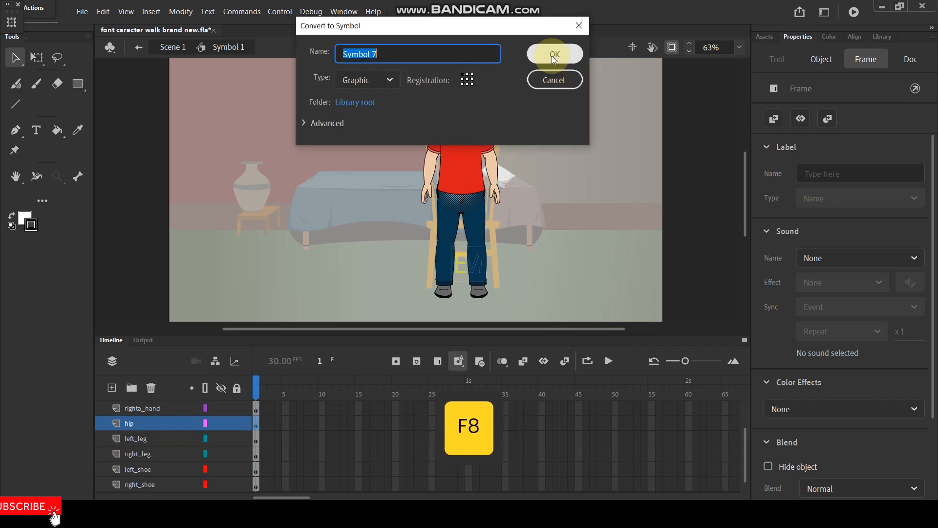
left_click(558, 54)
left_click(507, 237)
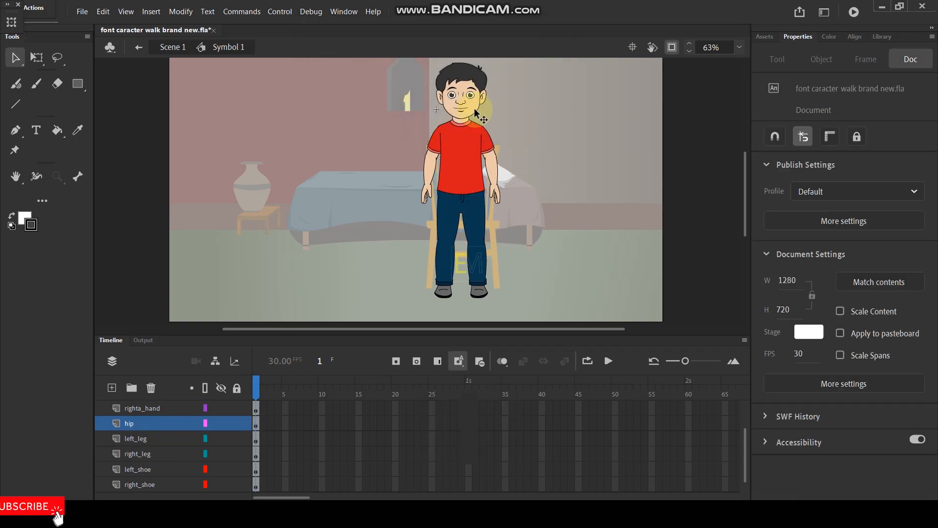
Insert keyframes at frame 10 across the character's body-part layers, down to right_shoe.
scroll(331, 424, "up", 1)
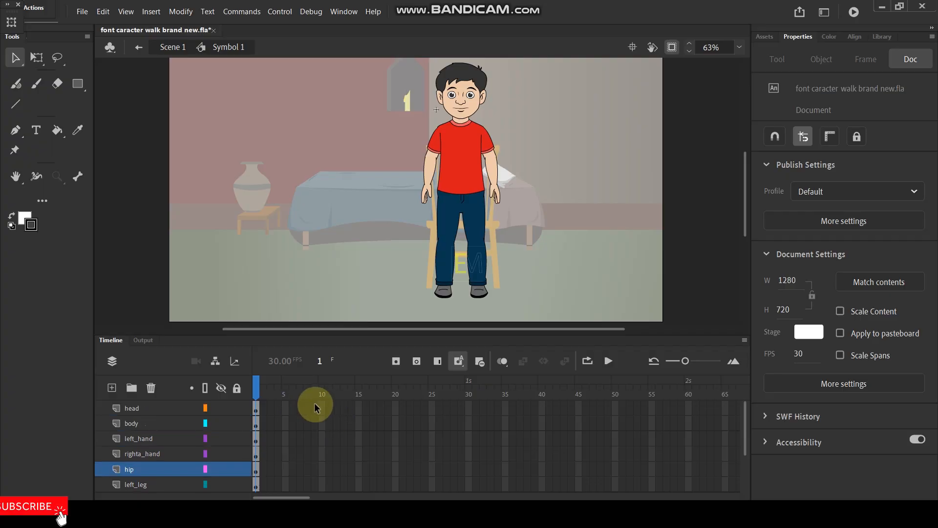
left_click_drag(323, 425, 323, 488)
key("F6")
left_click(355, 252)
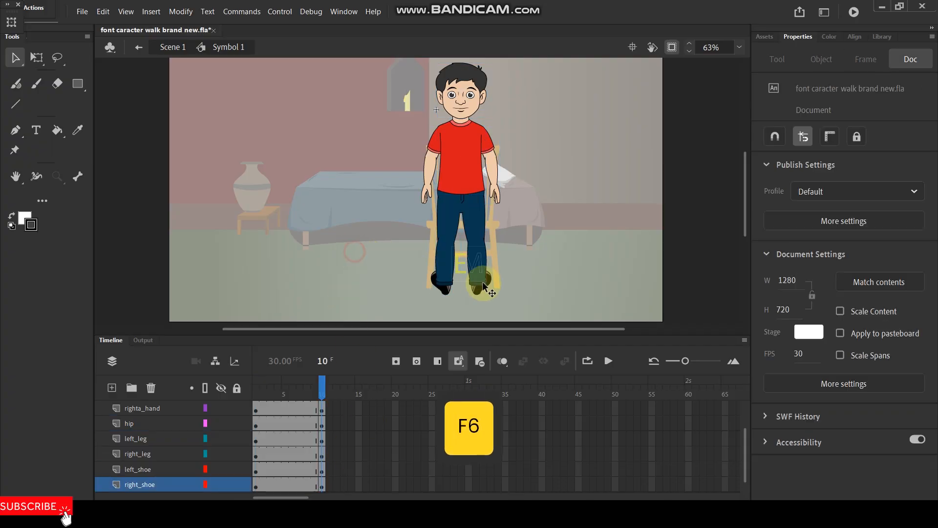
Set both shoe instances at frame 10 to play as a single frame, with the first frame set to 1.
left_click(481, 296)
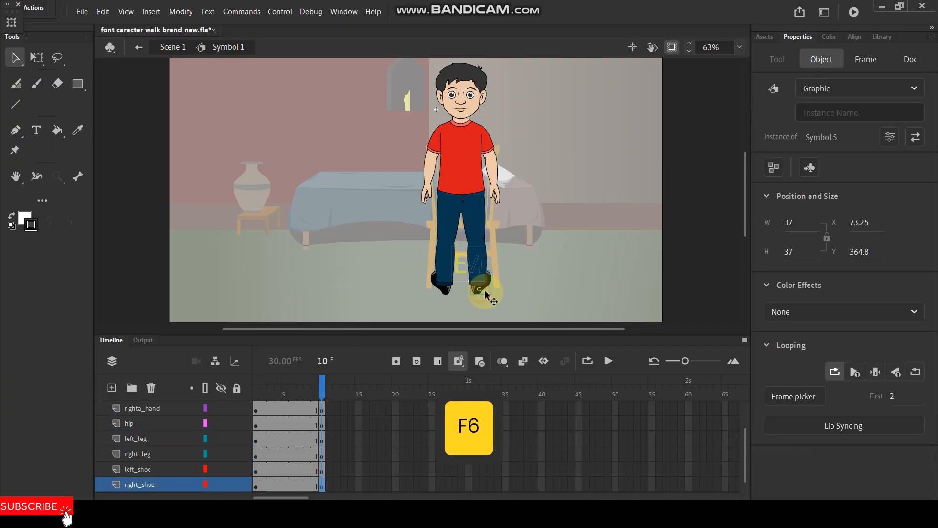
left_click_drag(894, 400, 848, 398)
left_click(875, 371)
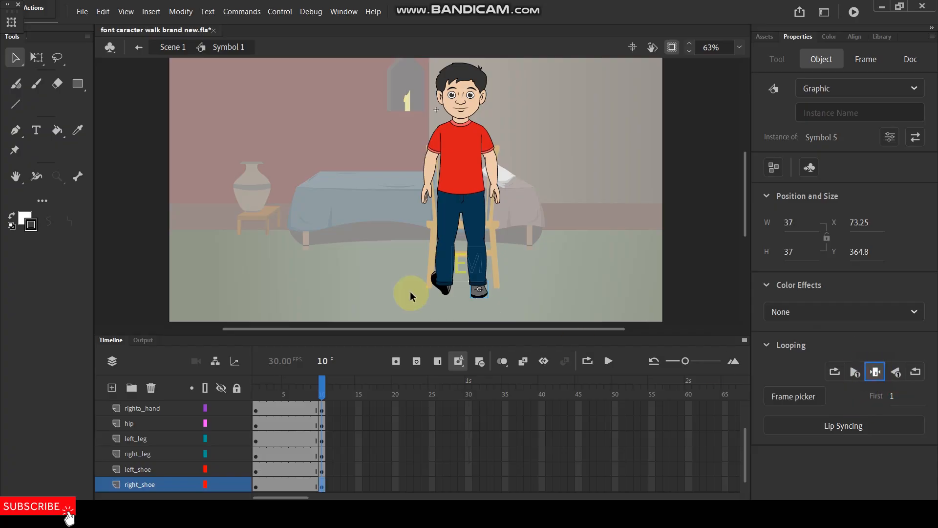
left_click(449, 294)
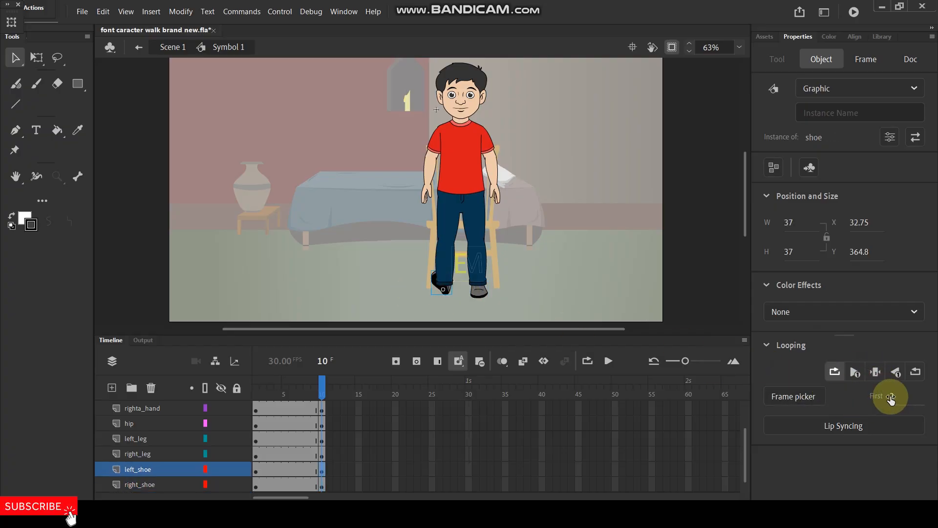
left_click_drag(891, 400, 825, 405)
left_click(876, 371)
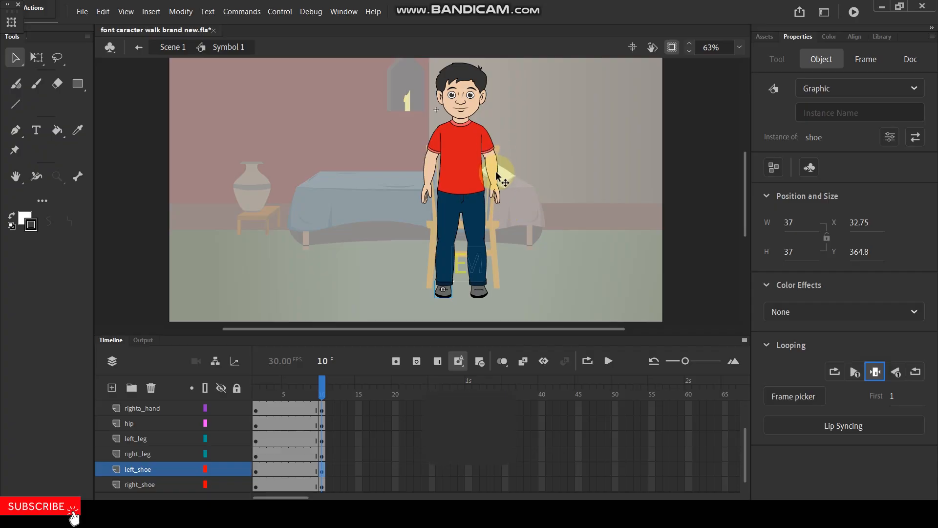
key("ctrl")
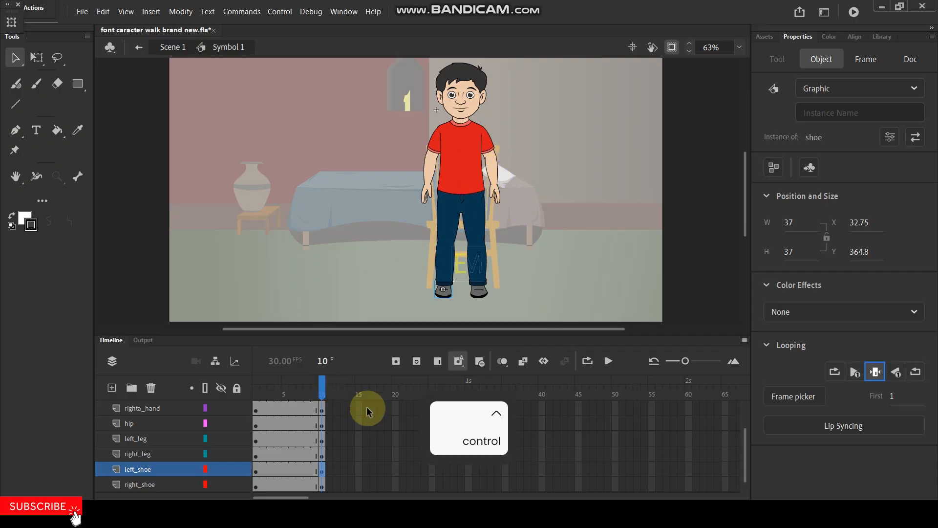
Insert keyframes at frame 20 on all the character's body-part layers, from head down to right_shoe.
left_click(395, 403)
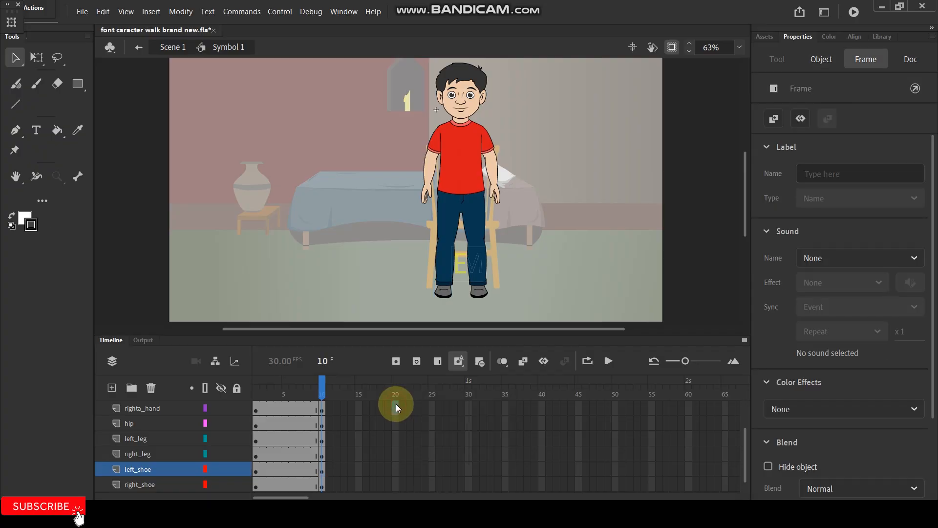
scroll(395, 402, "up", 3)
left_click_drag(395, 403, 396, 424)
left_click_drag(397, 488, 397, 491)
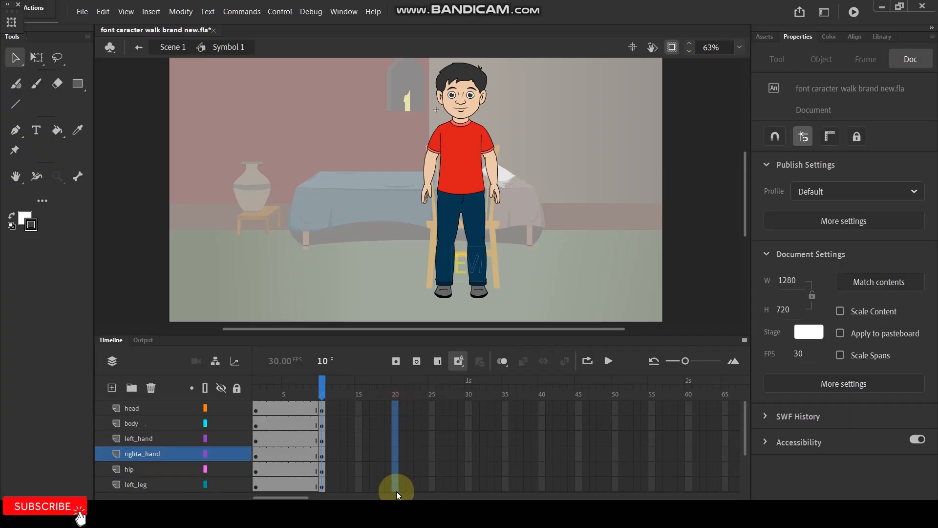
key("F6")
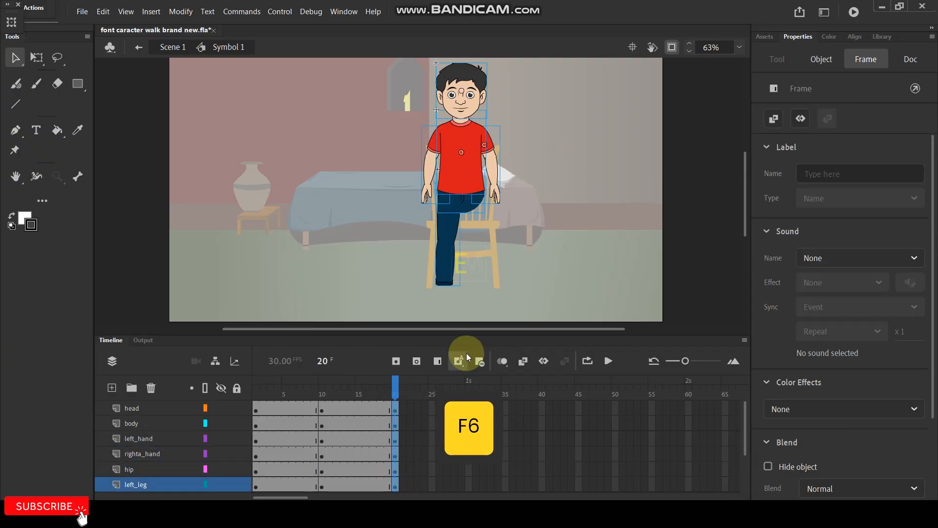
scroll(388, 455, "down", 1)
left_click_drag(397, 454, 395, 489)
key("F6")
left_click(577, 225)
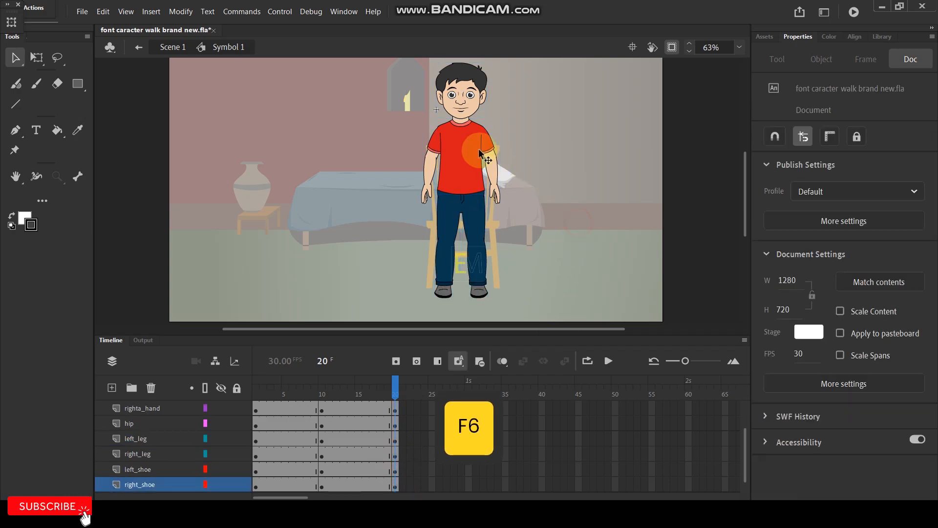
Move the character's head, shirt, both arms and hip down together by about 17 px at frame 20.
left_click(463, 83)
scroll(446, 174, "up", 1)
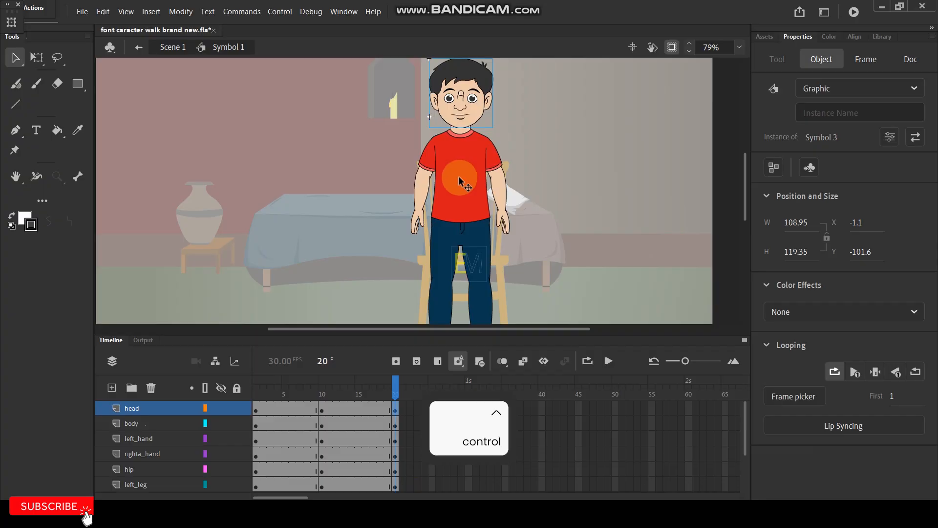
left_click(427, 163, "shift")
left_click(460, 159, "shift")
left_click(499, 172, "shift")
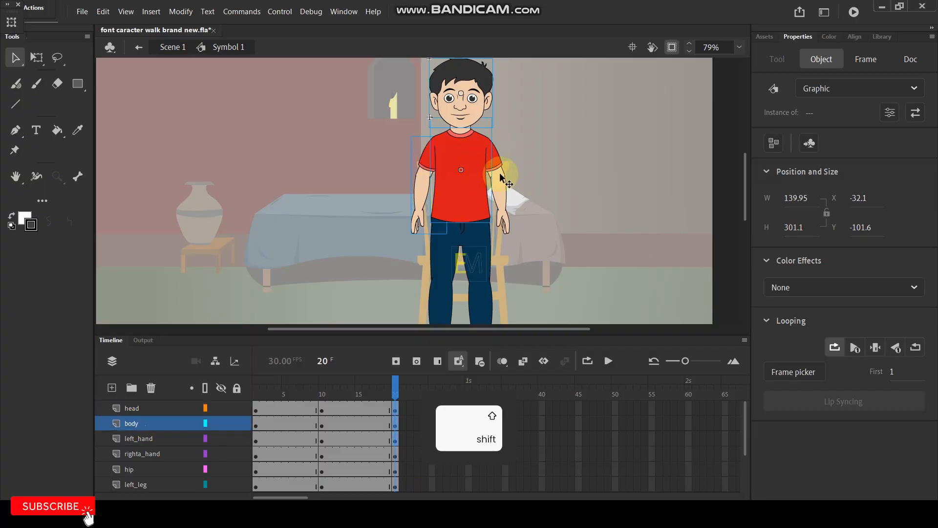
left_click(460, 246, "shift")
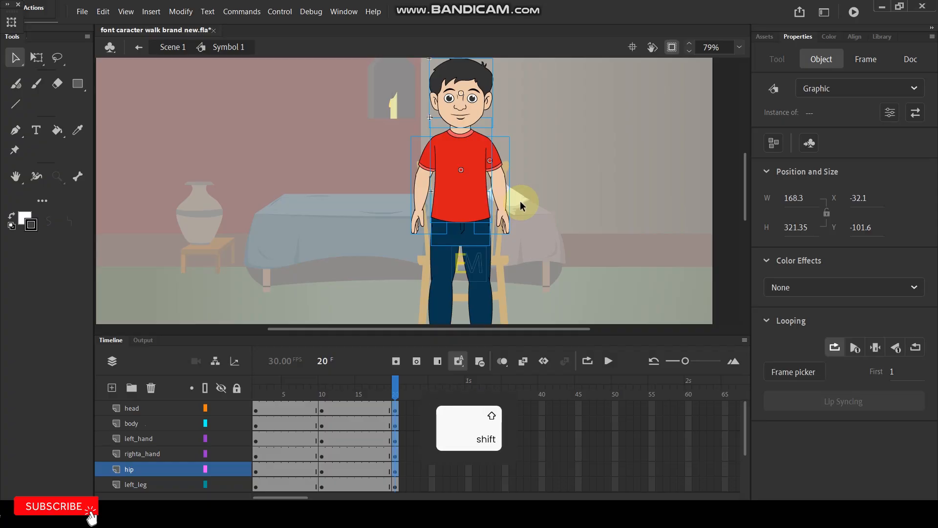
key("shift+Down")
key("shift+Down")
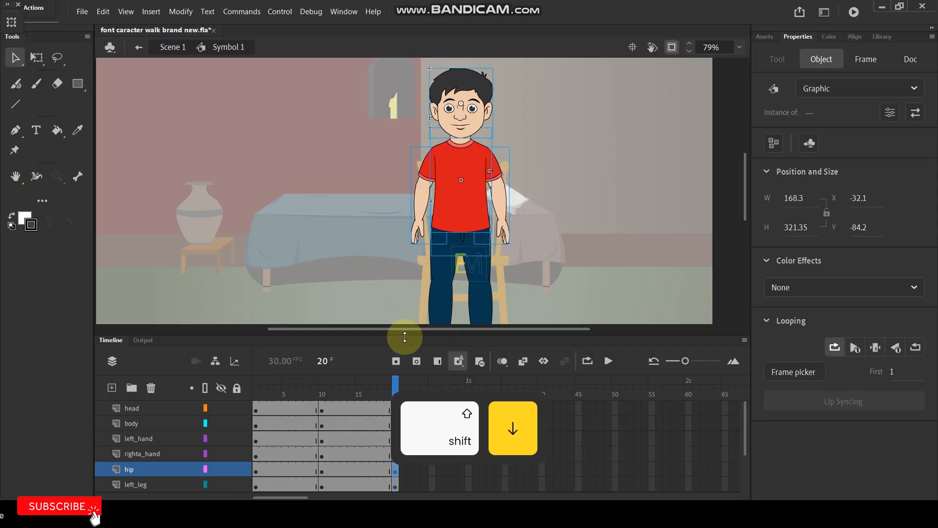
Enlarge the timeline area and create classic tweens between frames 10 and 20 on the head, body, hand and hip layers.
left_click_drag(405, 334, 411, 252)
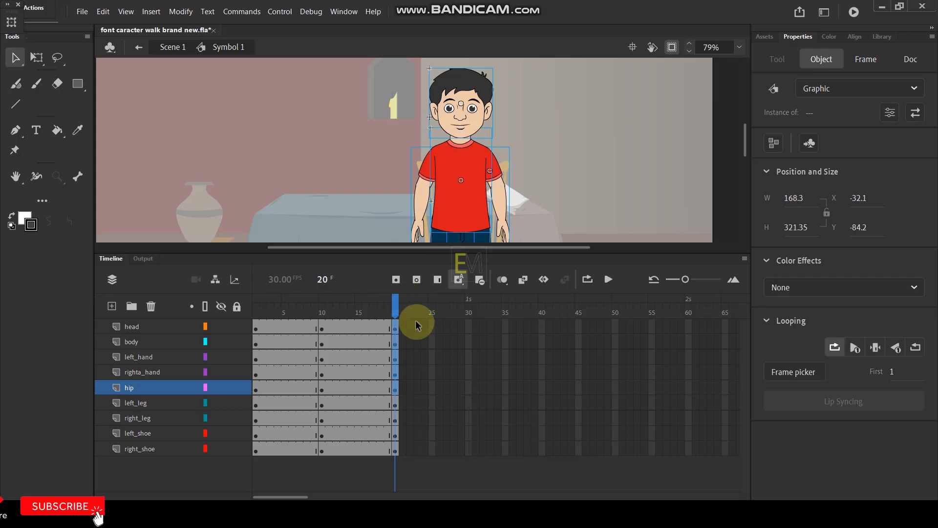
left_click_drag(417, 324, 339, 400)
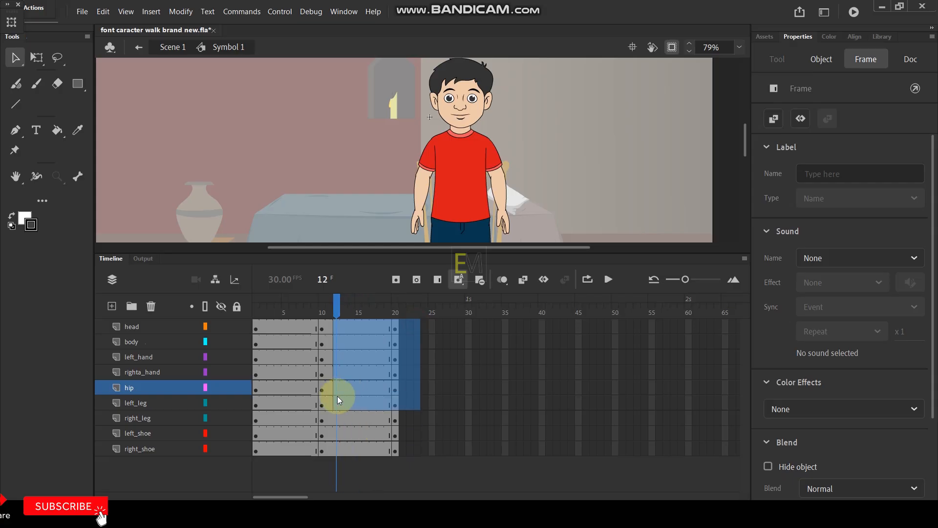
right_click(357, 347)
left_click(429, 33)
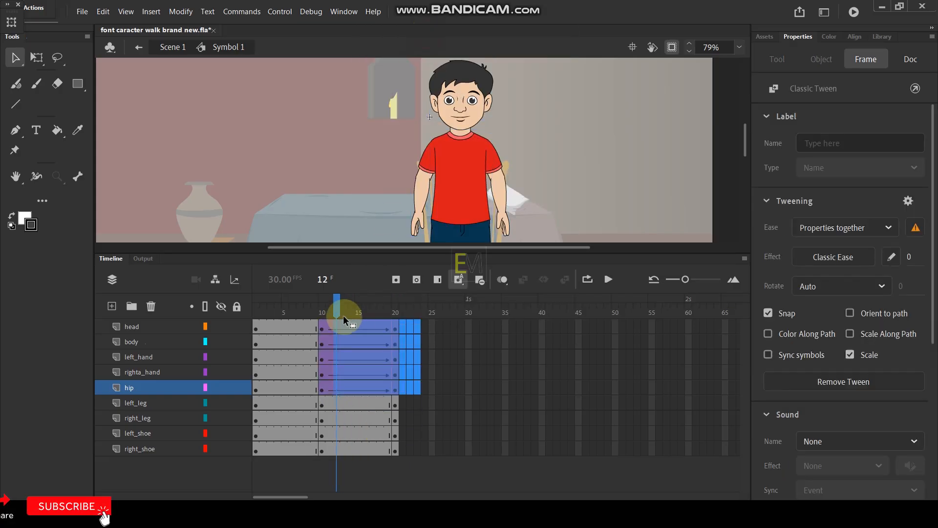
Check both shoes at frame 1 and scrub through to frame 20 to review the body-lowering tween.
scroll(403, 138, "down", 2)
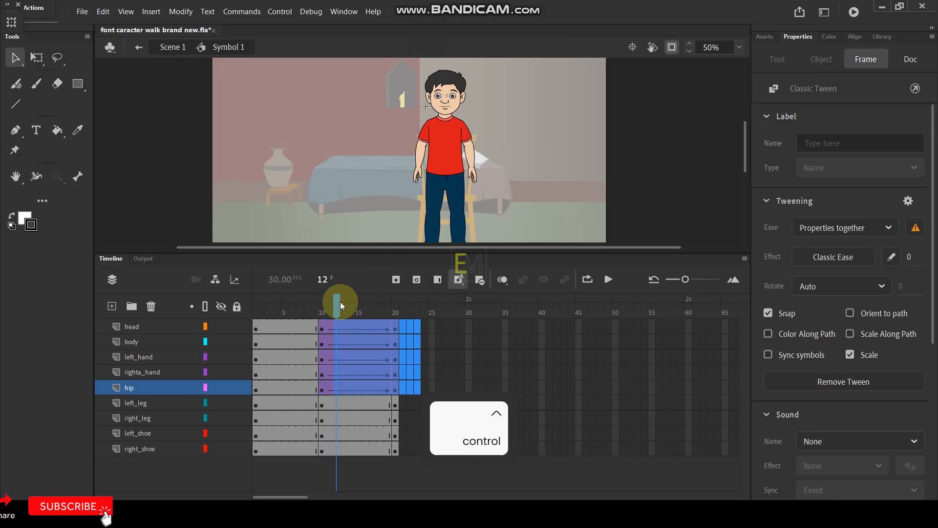
left_click(251, 310)
mouse_move(251, 310)
left_mouse_down()
mouse_move(309, 307)
mouse_move(256, 316)
left_mouse_up()
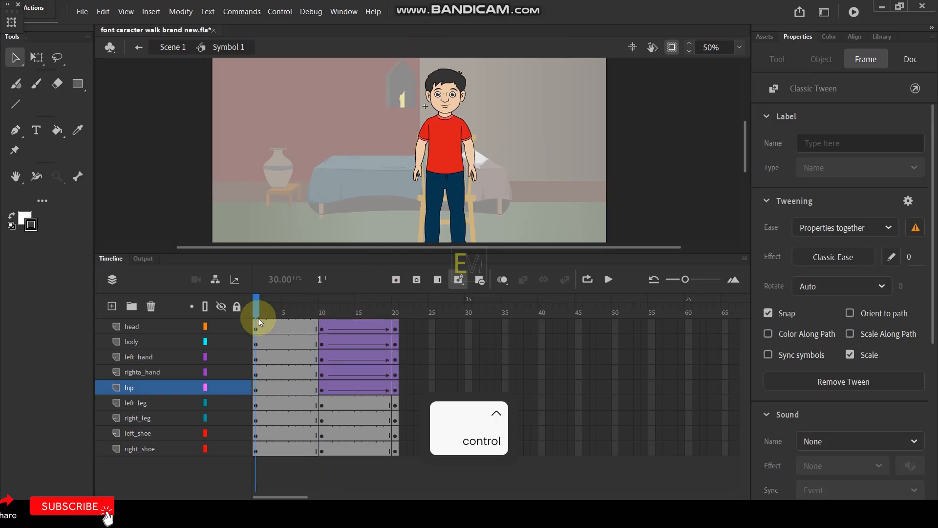
scroll(419, 161, "down", 2)
scroll(419, 161, "up", 4)
left_click(442, 151)
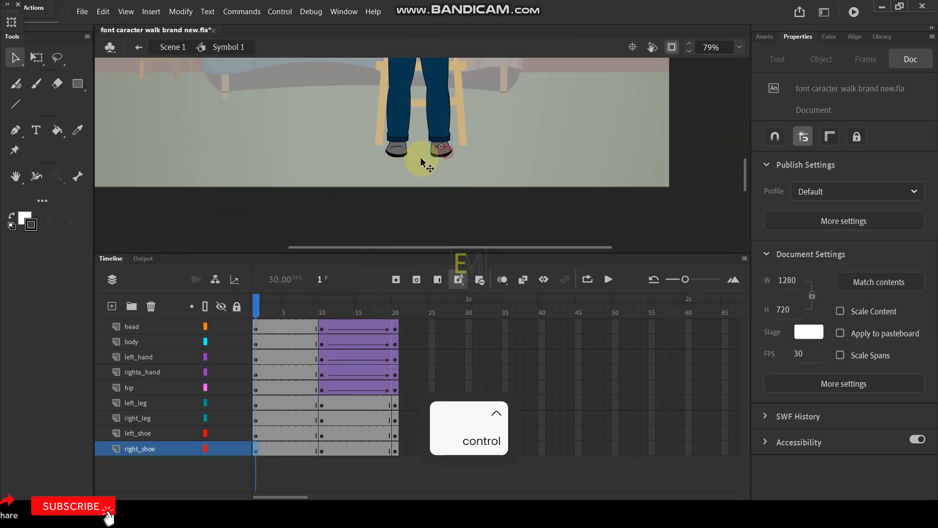
left_click(393, 148, "shift")
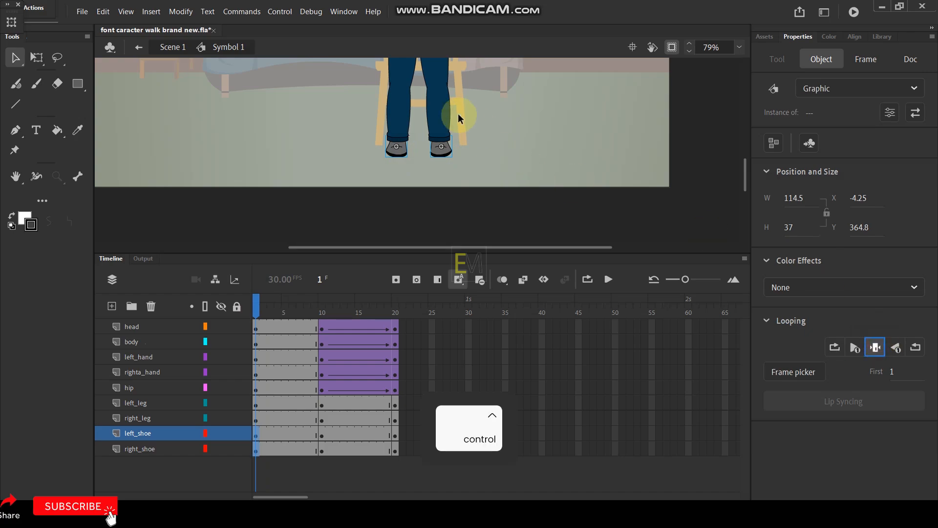
scroll(455, 127, "down", 3)
scroll(450, 80, "up", 2)
left_click_drag(257, 312, 402, 313)
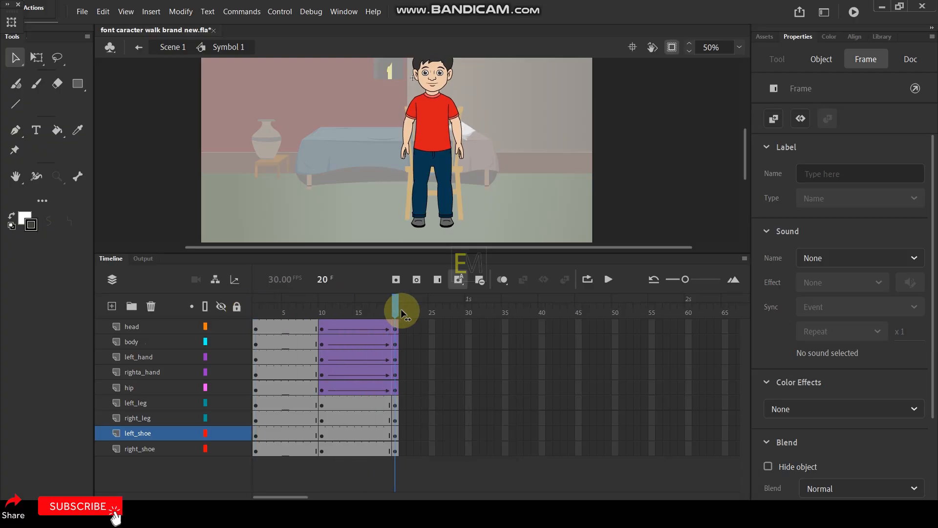
Select the head, shirt and both arms at frame 20 with Free Transform and move their shared transformation point down to the waist.
left_click(477, 126)
scroll(489, 161, "up", 3)
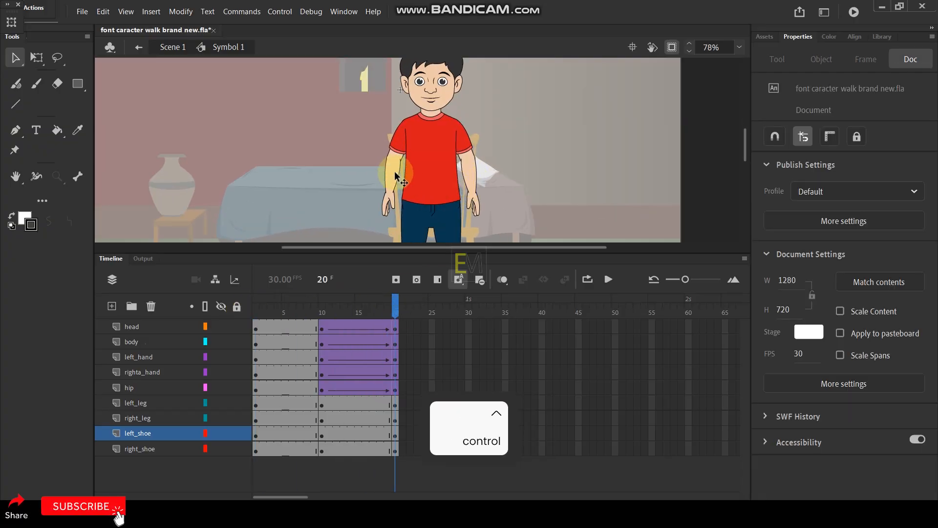
left_click(397, 177)
left_click(430, 160, "shift")
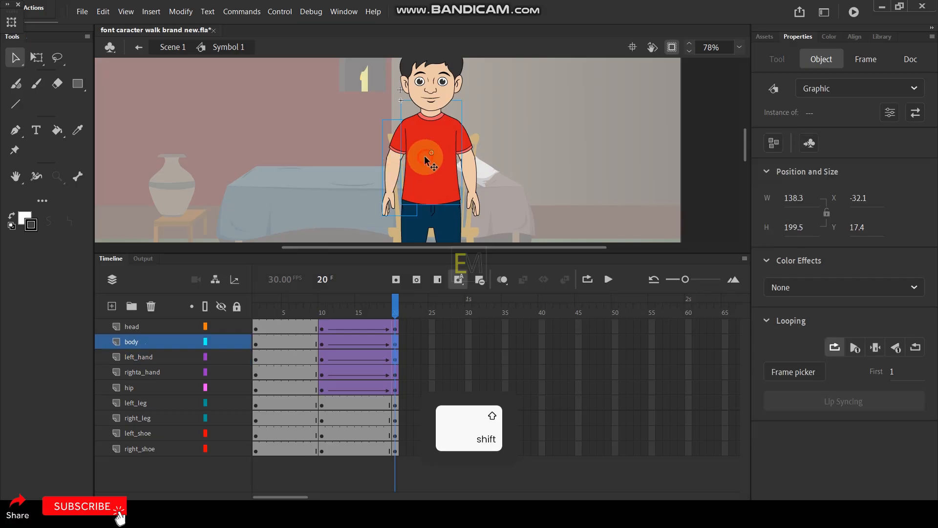
left_click(469, 169, "shift")
left_click(432, 95, "shift")
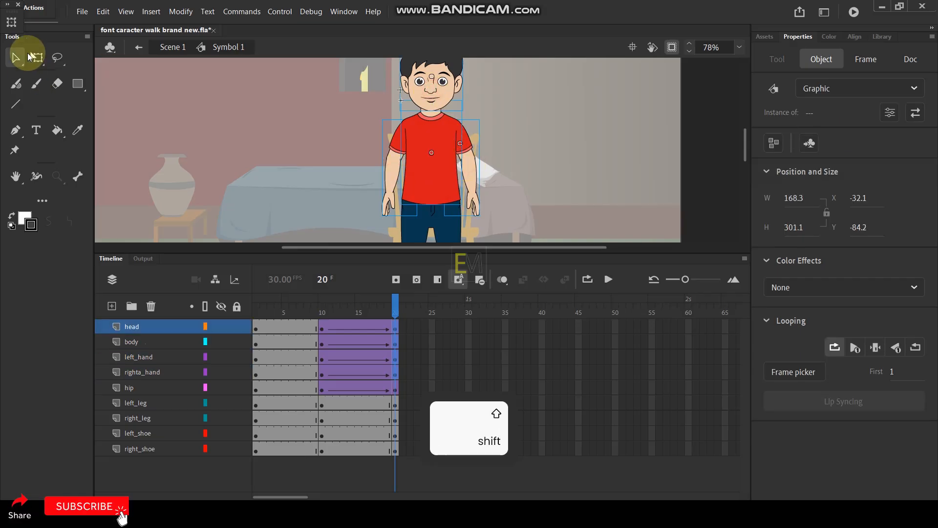
left_click(38, 61)
left_click_drag(430, 130, 432, 194)
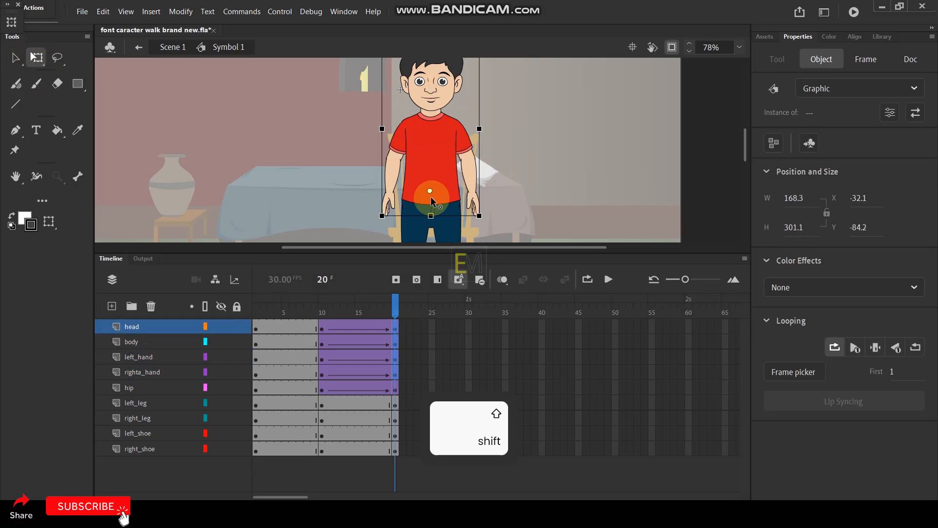
Squash the selected upper-body parts vertically from the head end to about 282 px high at frame 20.
key("space")
left_click_drag(447, 112, 447, 151)
left_click_drag(431, 82, 431, 90)
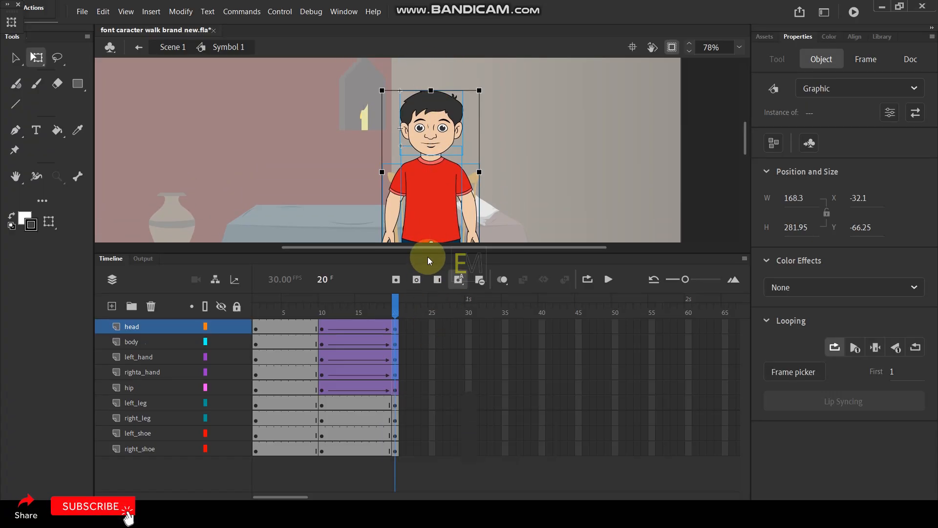
left_click(304, 94)
scroll(348, 80, "down", 5)
scroll(409, 171, "up", 2)
mouse_move(395, 313)
left_mouse_down()
mouse_move(237, 314)
mouse_move(374, 314)
mouse_move(404, 321)
mouse_move(274, 310)
mouse_move(397, 328)
left_mouse_up()
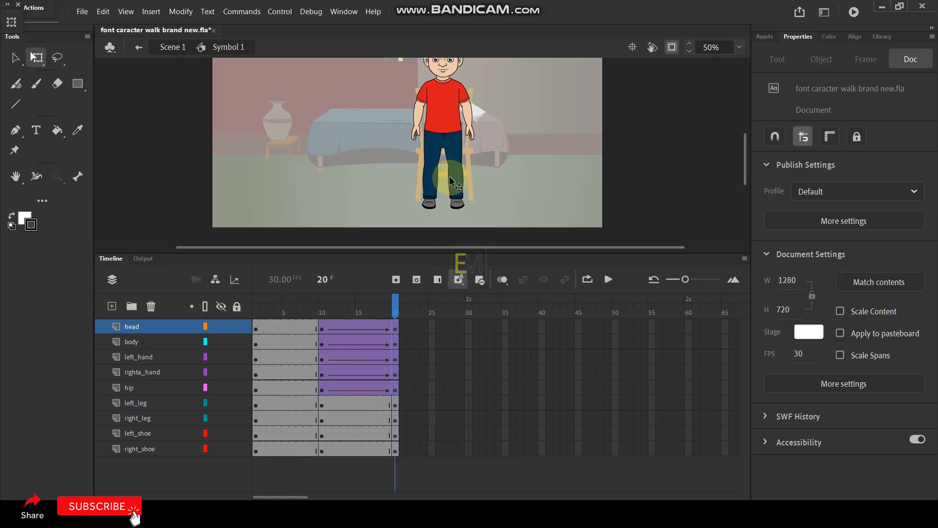
Inside the right_leg symbol, convert the lower-leg artwork on Layer_2 to a graphic symbol and move its transformation point to the trouser hem.
left_click(459, 188)
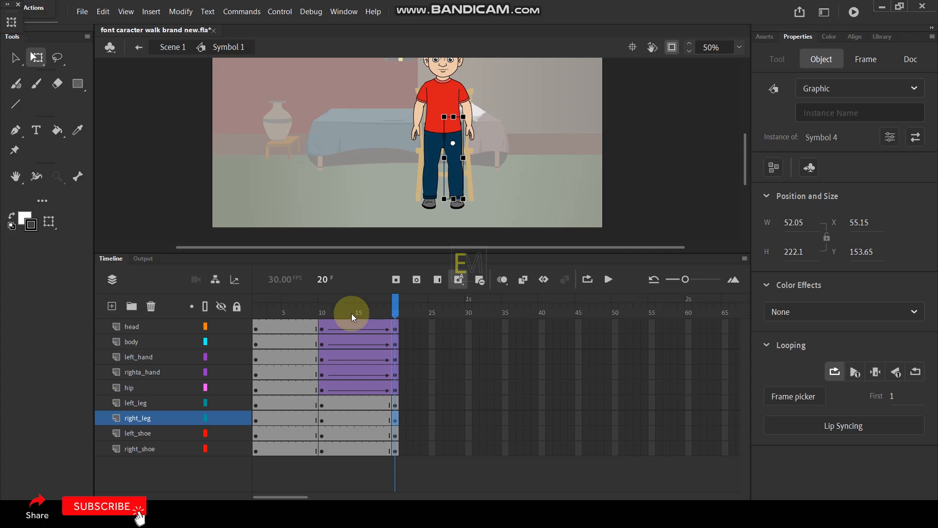
double_click(458, 183)
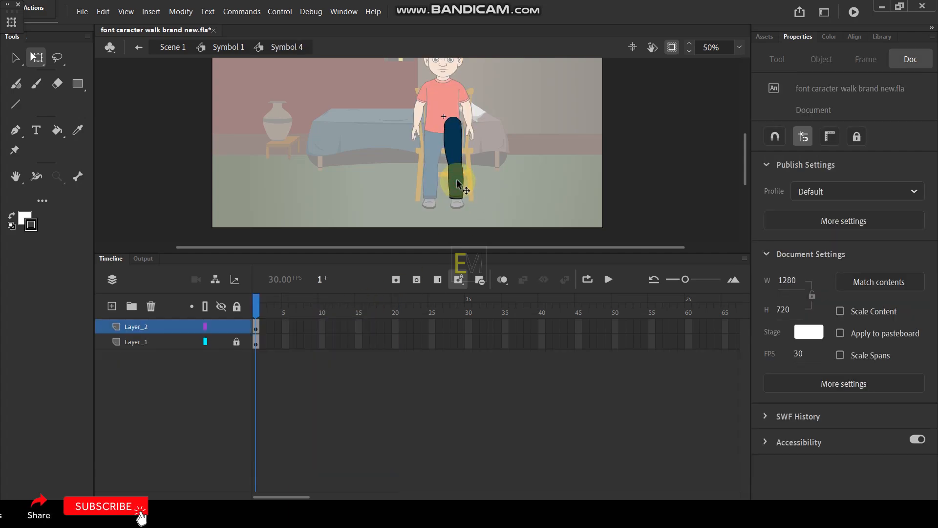
scroll(461, 149, "up", 1)
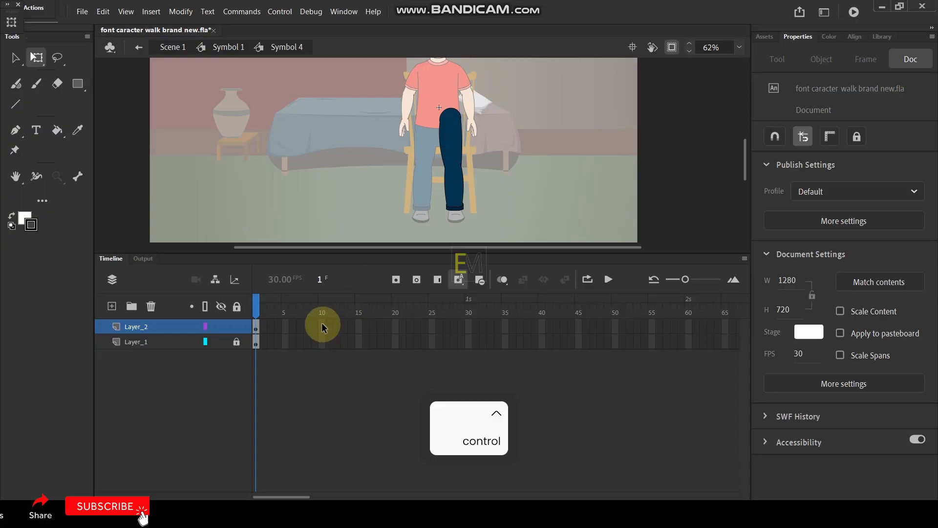
left_click(170, 326)
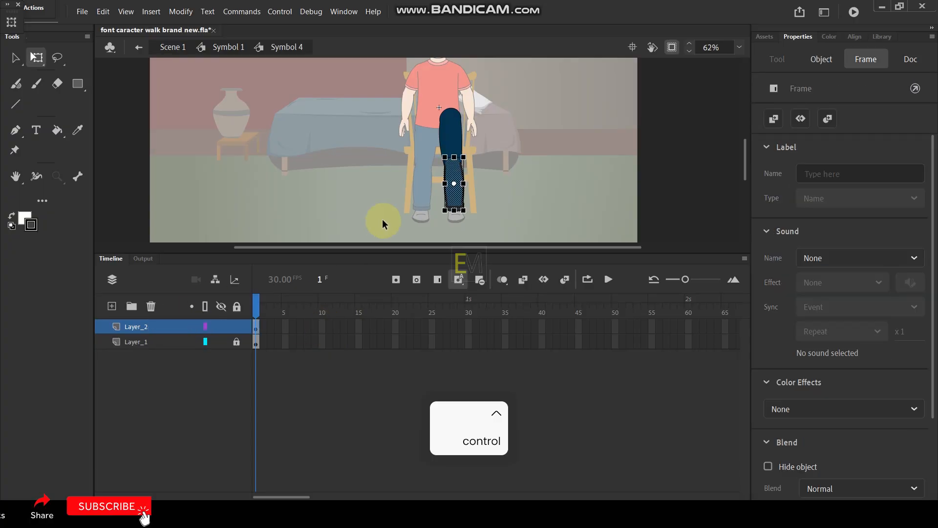
key("F8")
key("Return")
scroll(459, 198, "up", 3)
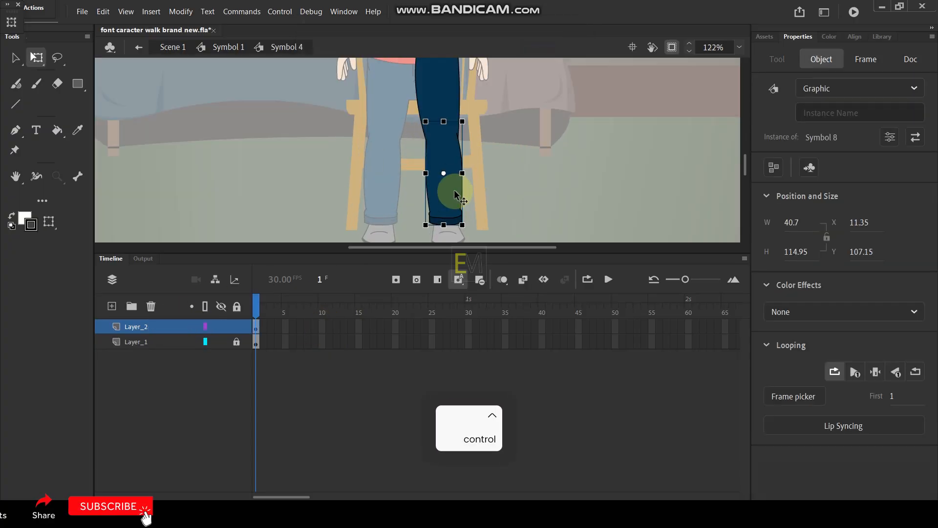
left_click_drag(443, 173, 443, 225)
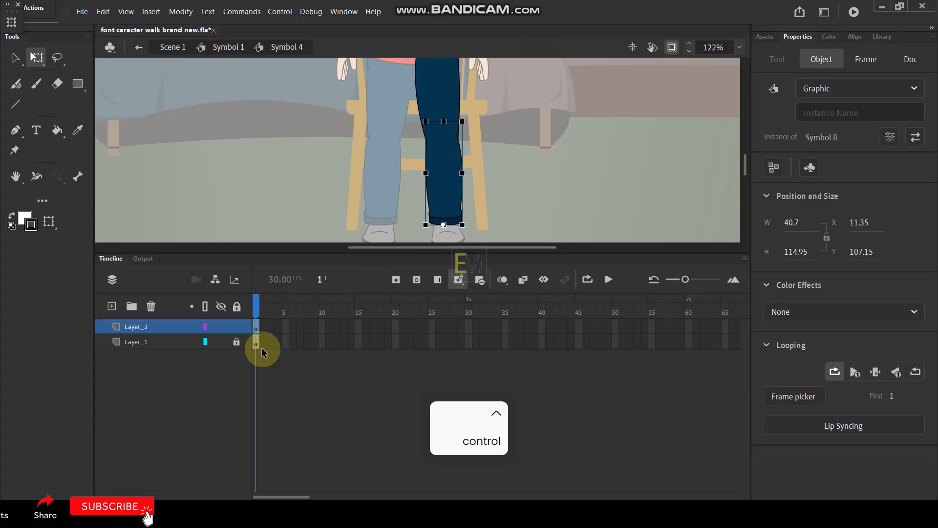
Unlock Layer_1, convert its upper-leg artwork to a graphic symbol and move the transformation point to the top of the thigh.
left_click(168, 342)
left_click(238, 339)
left_click(155, 341)
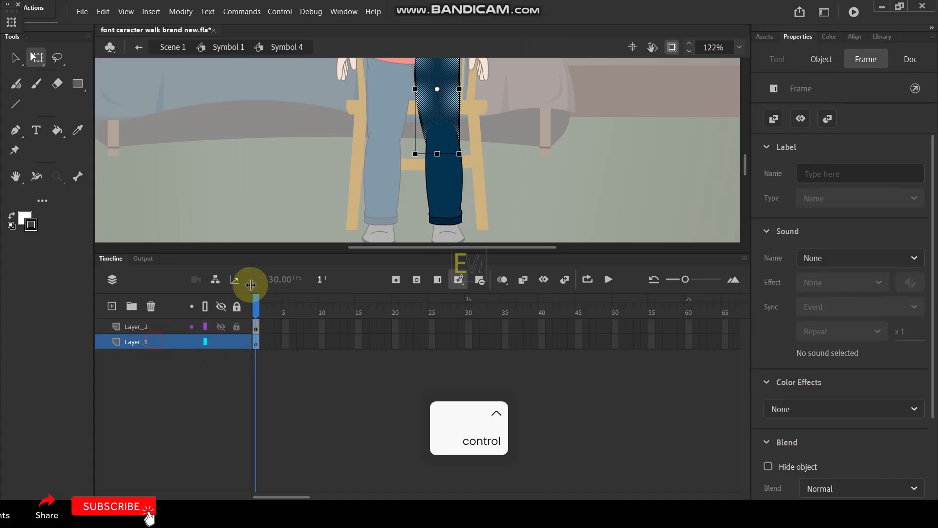
key("F8")
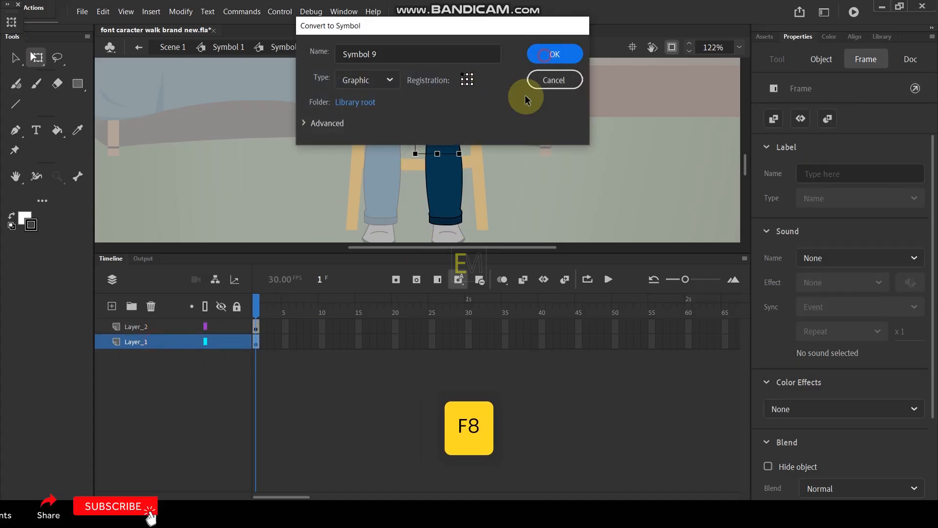
left_click(550, 54)
scroll(503, 153, "down", 2)
scroll(474, 110, "up", 1)
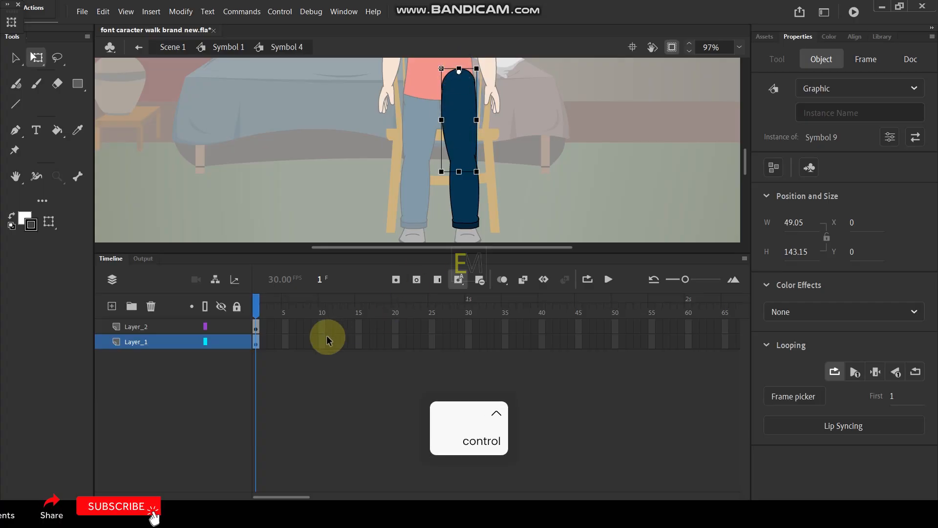
Insert keyframes at frames 10 and 20 on both Layer_1 and Layer_2.
left_click_drag(322, 323, 323, 343)
key("F6")
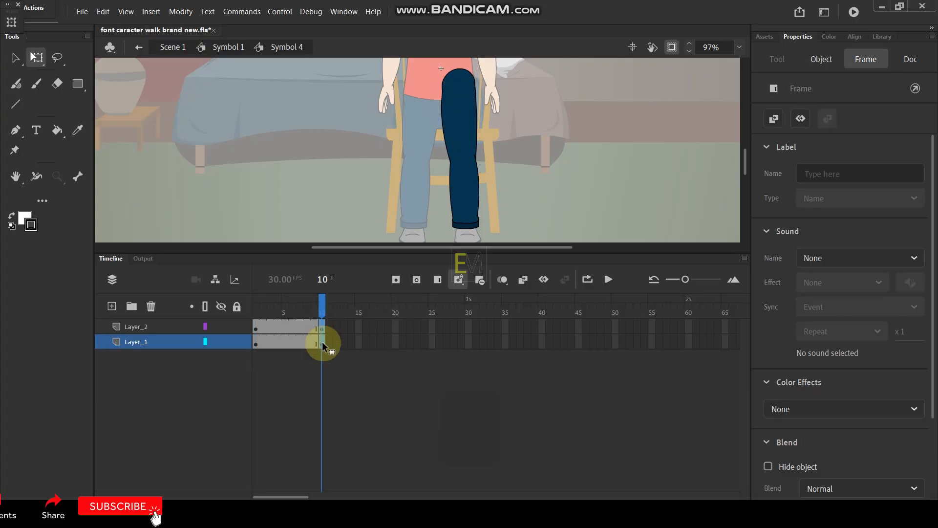
left_click(360, 387)
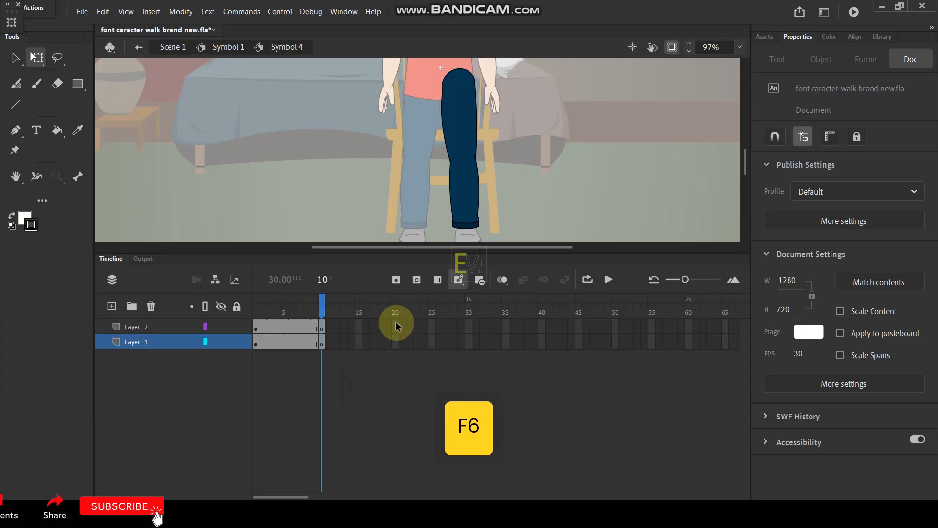
key("F6")
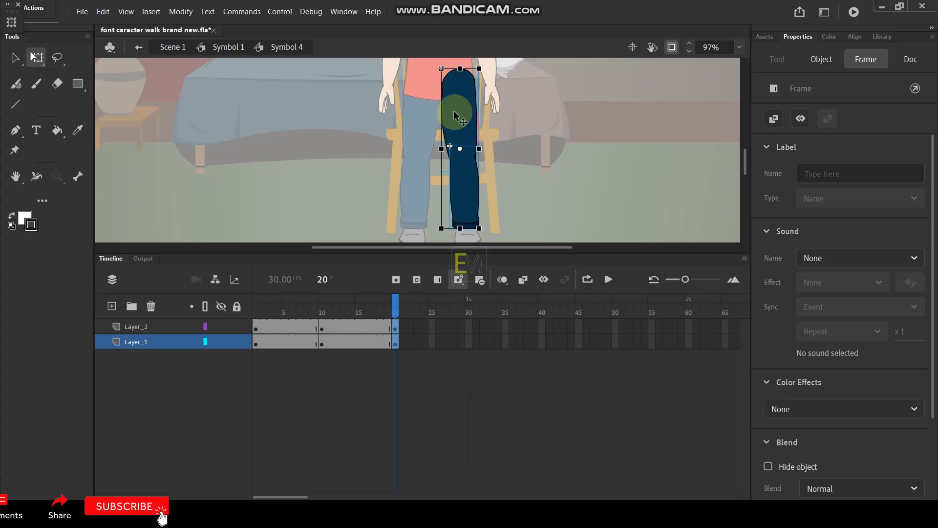
Set the shared transformation point of both leg parts at the trouser hem and skew the leg outward to about 76 px wide at frame 20.
left_click_drag(466, 68, 478, 69)
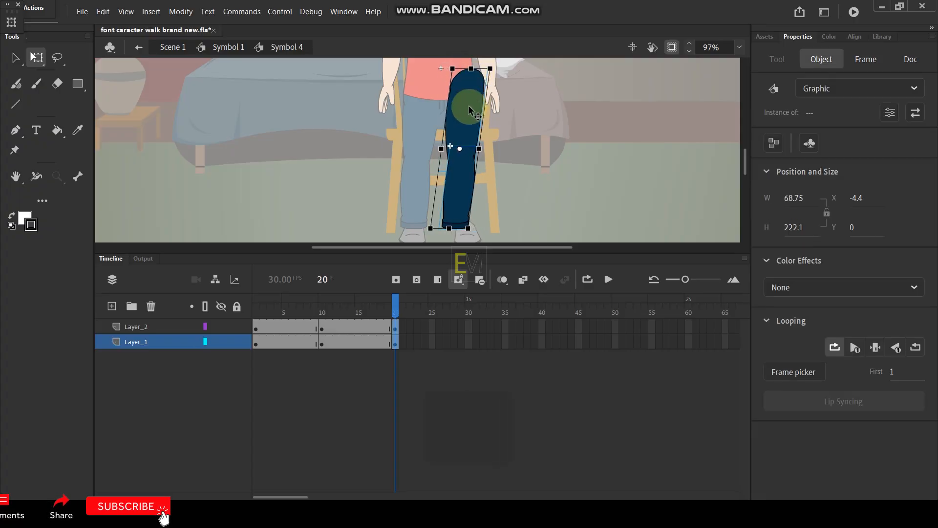
key("ctrl+z")
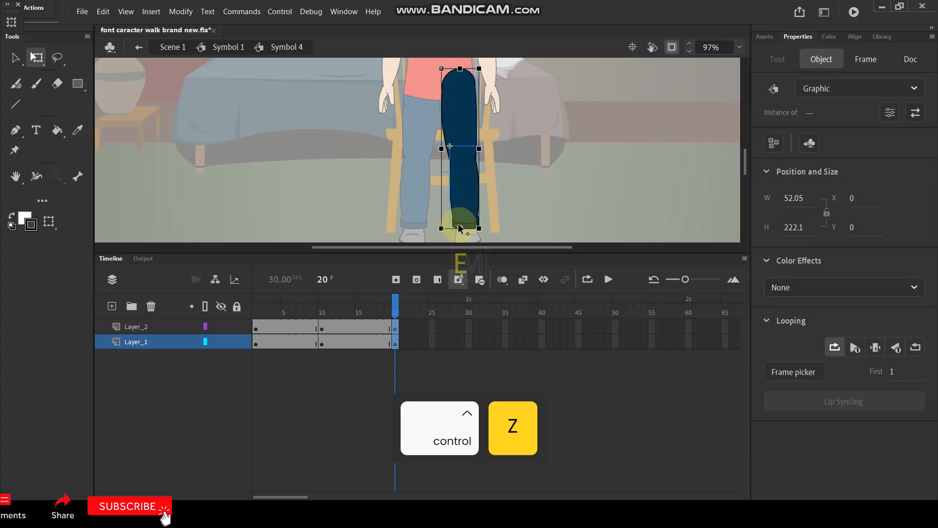
left_click_drag(472, 69, 499, 73)
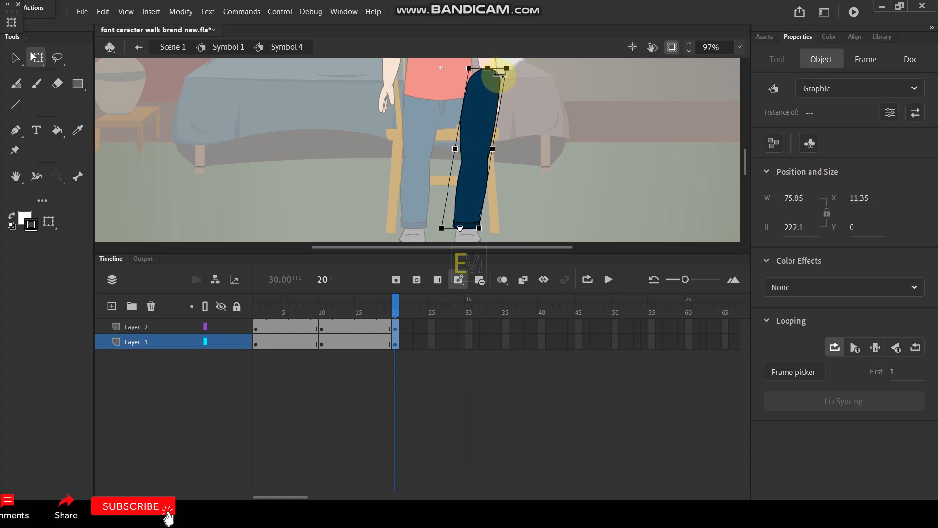
left_click(532, 66)
Shorten the upper-leg symbol at frame 20, place it back at the hip and rotate it outward so it meets the knee.
left_click(487, 84)
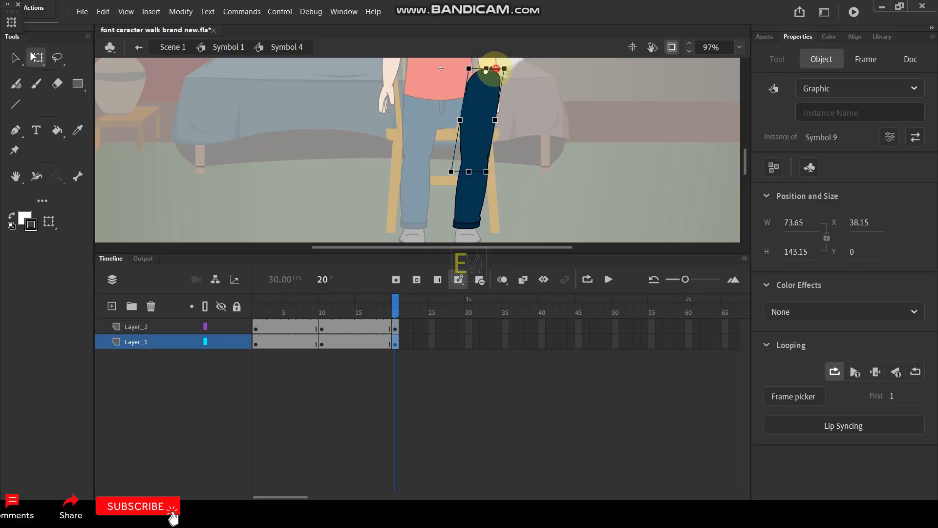
left_click_drag(496, 68, 486, 68)
key("ctrl+z")
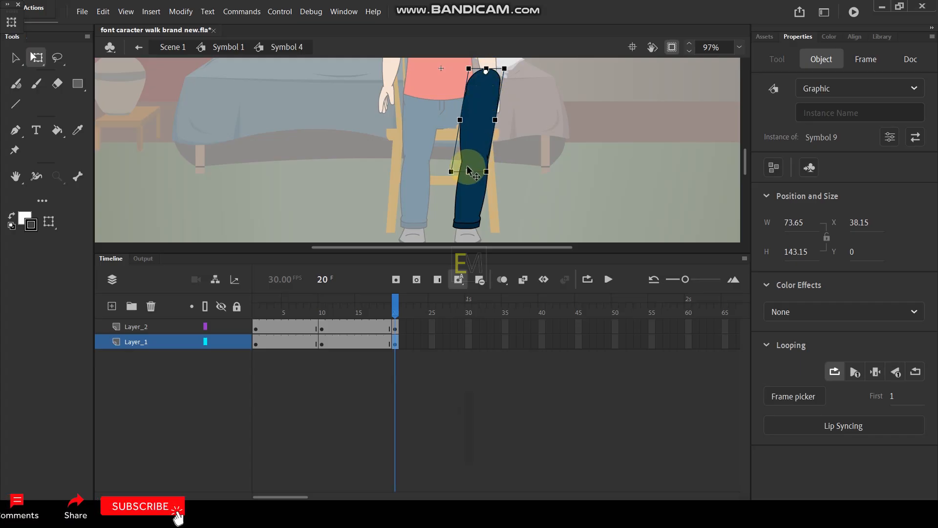
left_click_drag(468, 171, 460, 125)
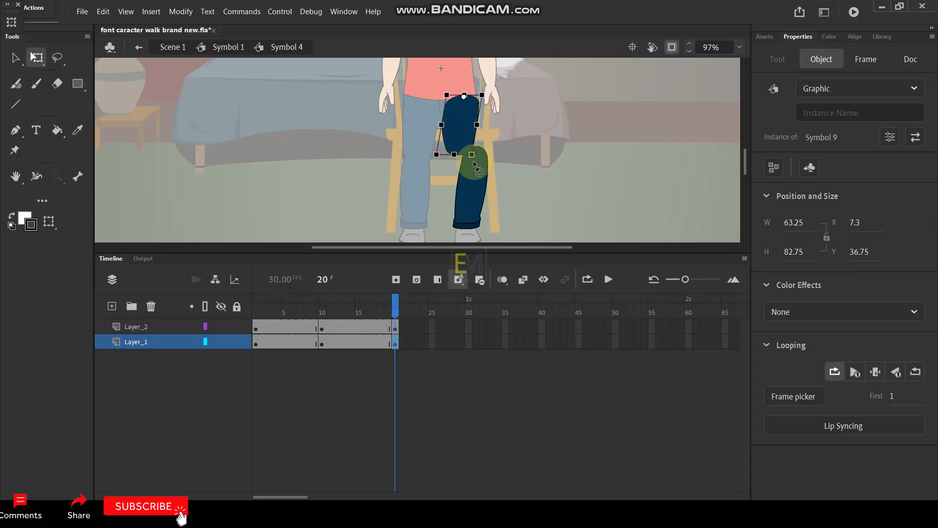
left_click_drag(478, 161, 507, 148)
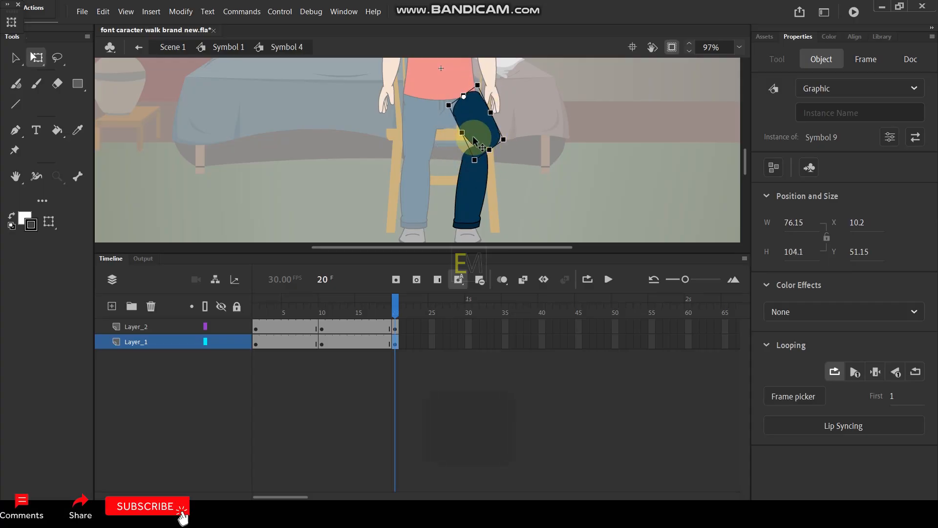
scroll(471, 128, "up", 3)
mouse_move(482, 98)
left_mouse_down()
mouse_move(459, 120)
mouse_move(475, 109)
left_mouse_up()
left_click(547, 132)
scroll(479, 147, "down", 3)
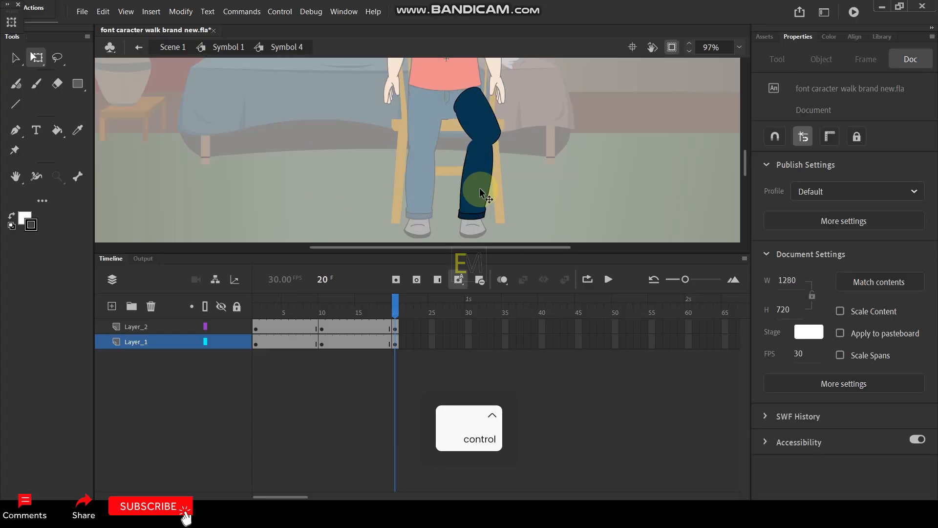
Stretch and skew the lower-leg symbol at frame 20 toward the thigh to about 138 px high.
scroll(475, 176, "up", 1)
left_click(475, 172)
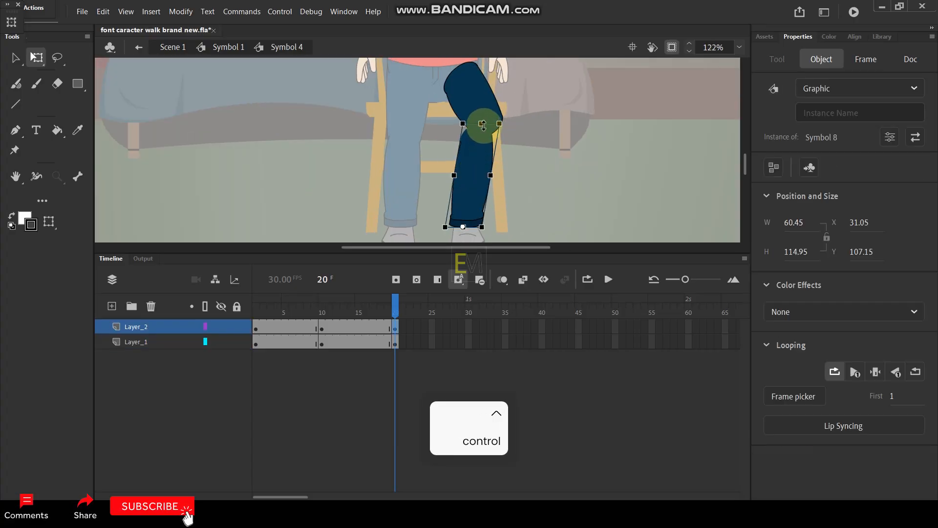
left_click_drag(482, 125, 499, 104)
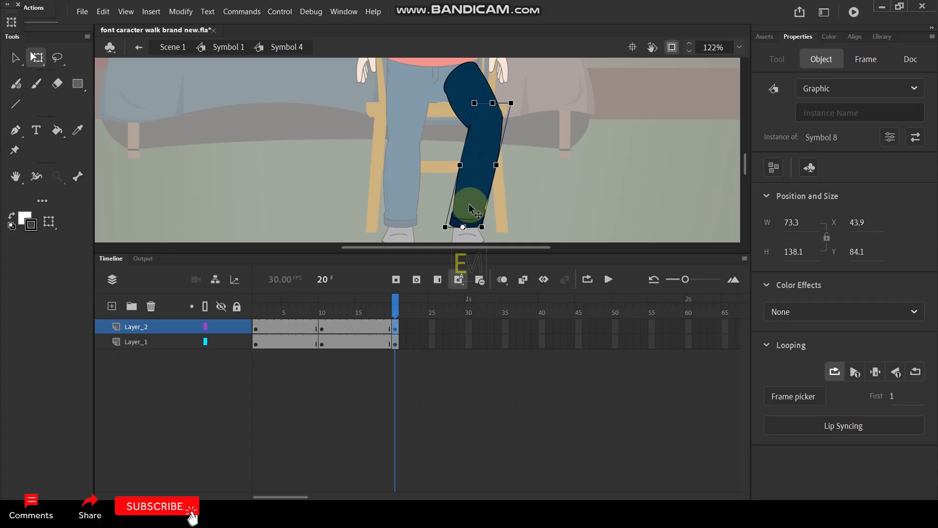
Create a classic tween between frames 10 and 20 on both leg layers and scrub through it.
left_click_drag(405, 329, 329, 345)
right_click(350, 342)
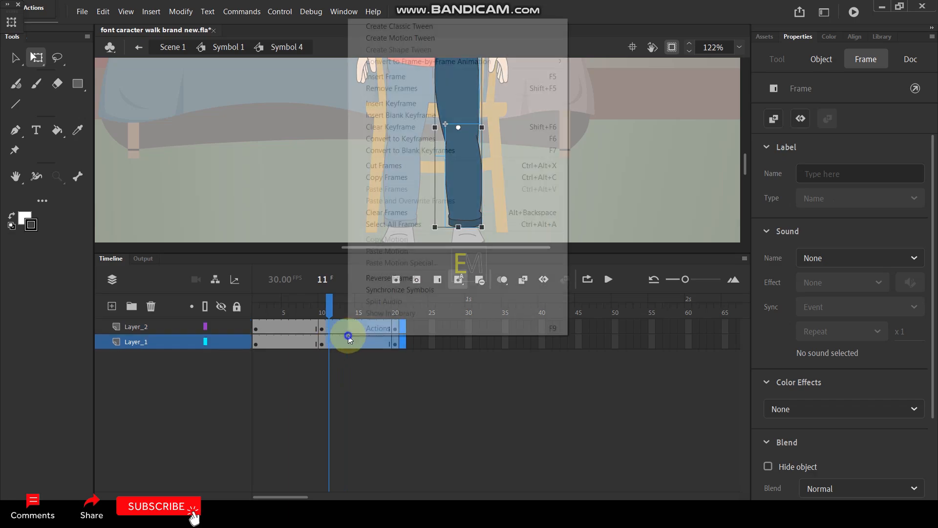
left_click(409, 27)
left_click_drag(331, 300, 400, 312)
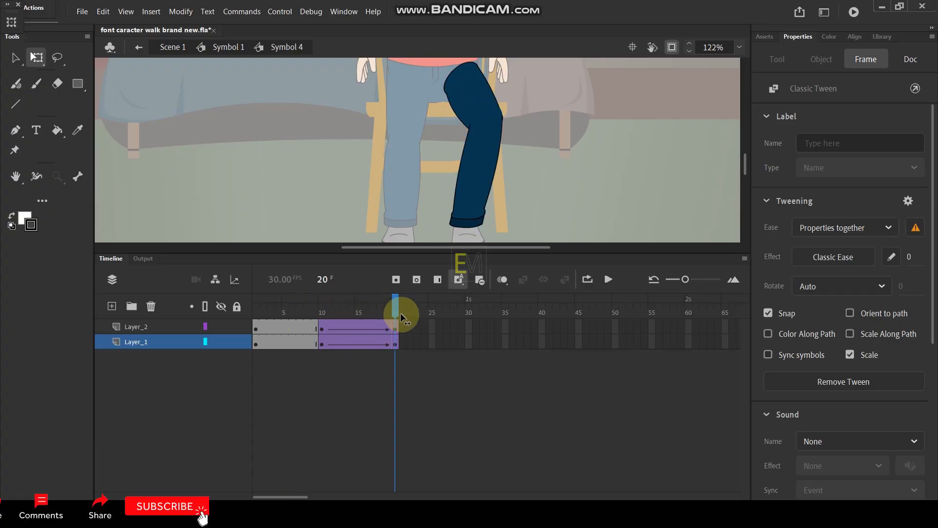
Stretch the lower-leg symbol at frame 20 to about 145 px high and adjust its skew so the knee lines up with the thigh.
left_click(494, 110, "ctrl")
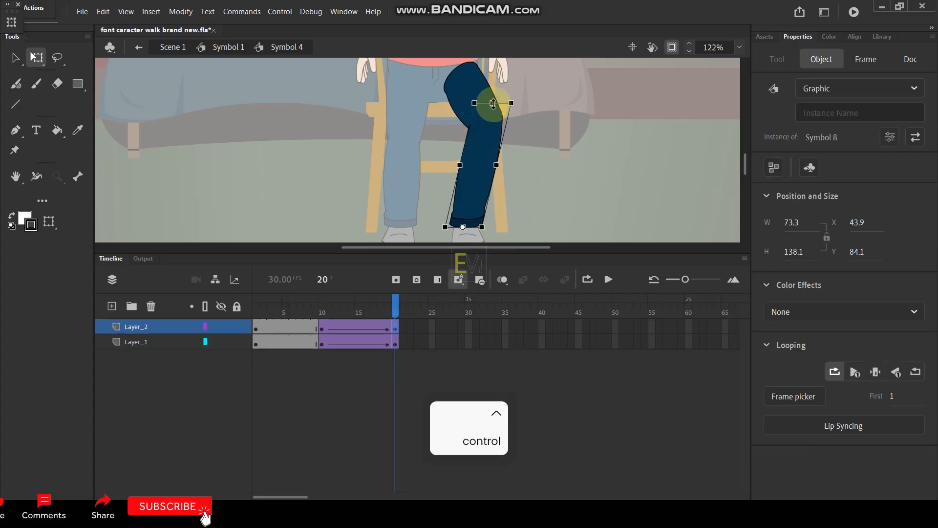
left_click_drag(493, 103, 495, 92)
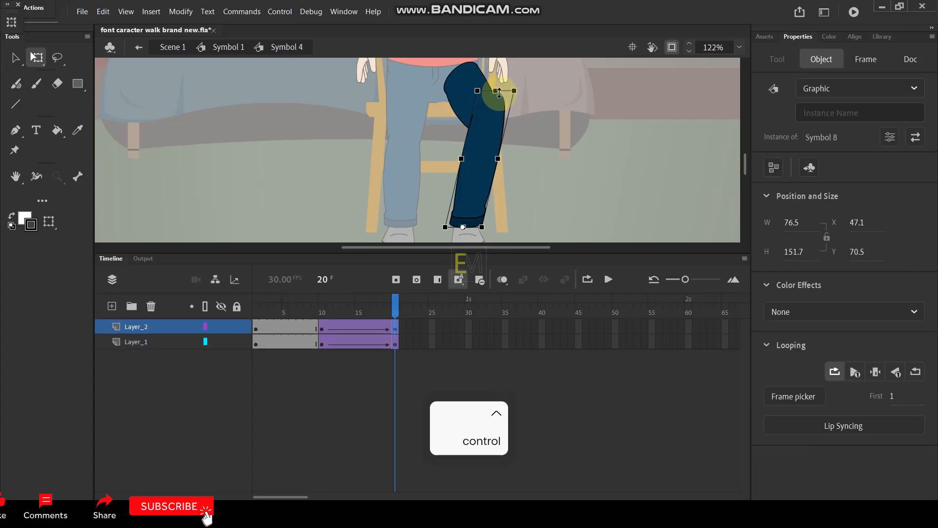
left_click_drag(508, 91, 486, 91)
key("ctrl+z")
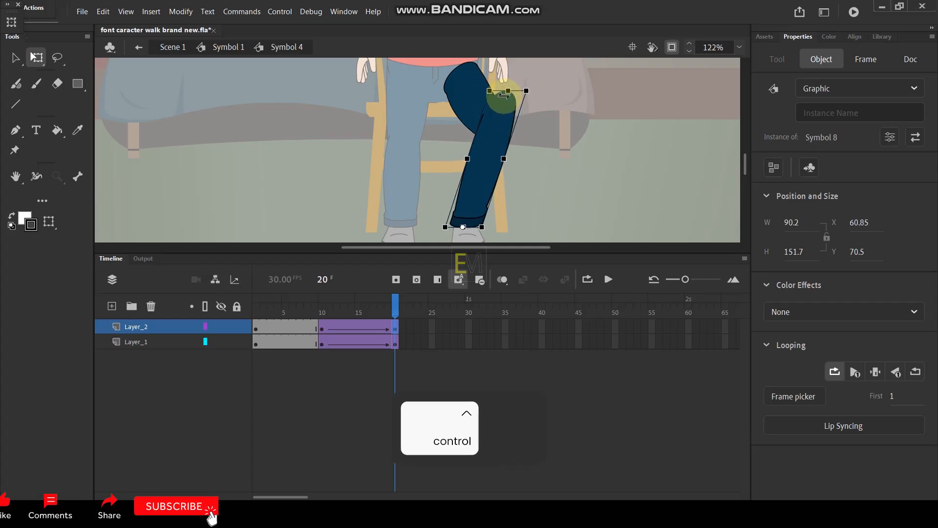
key("ctrl+z")
left_click_drag(509, 92, 496, 94)
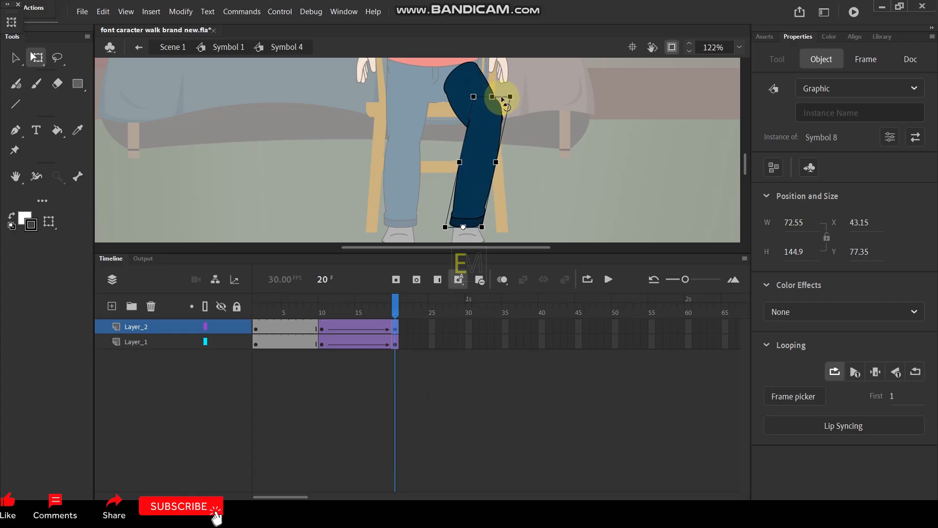
left_click_drag(501, 97, 497, 100)
left_click(544, 102)
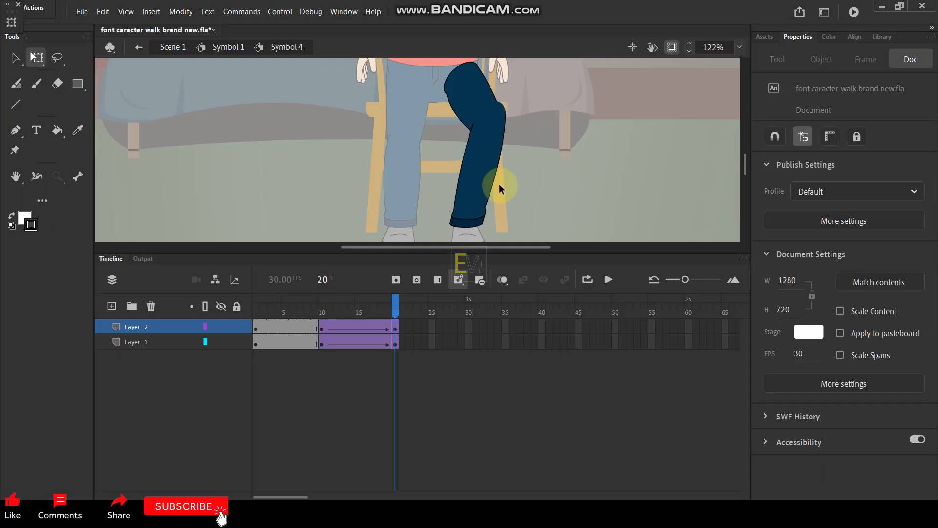
Reduce the lower-leg symbol at frame 20 to about 134 px high for a smoother knee and scrub back through the bend.
left_click_drag(388, 307, 415, 324)
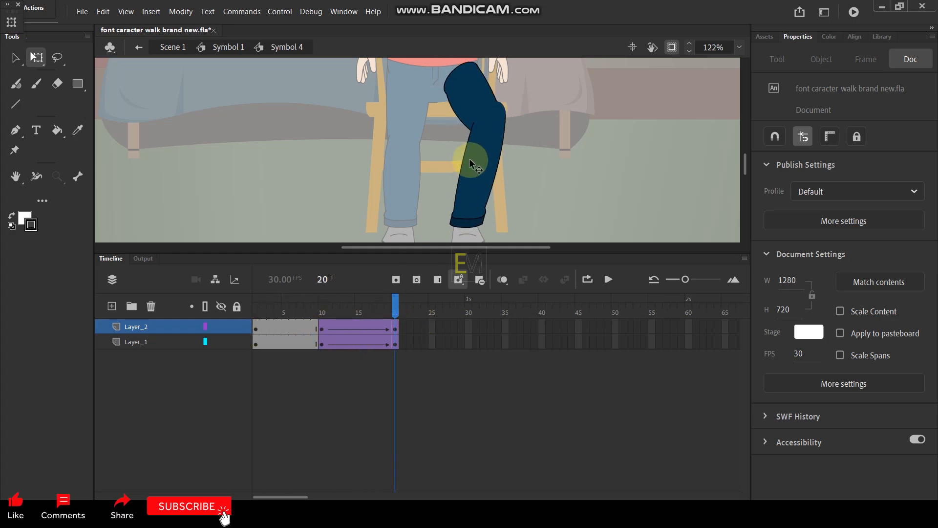
left_click(491, 113)
scroll(481, 107, "up", 3)
mouse_move(482, 103)
left_mouse_down()
mouse_move(479, 126)
mouse_move(480, 115)
left_mouse_up()
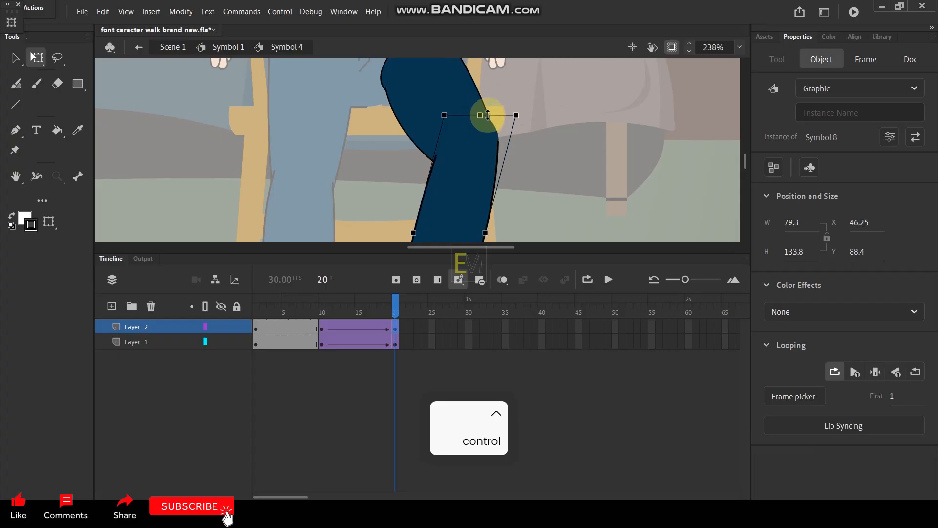
left_click(544, 102)
scroll(505, 115, "down", 4)
left_click_drag(396, 300, 263, 324)
Return to Symbol 1 and synchronize the symbols across the right_leg layer's frames.
double_click(518, 184)
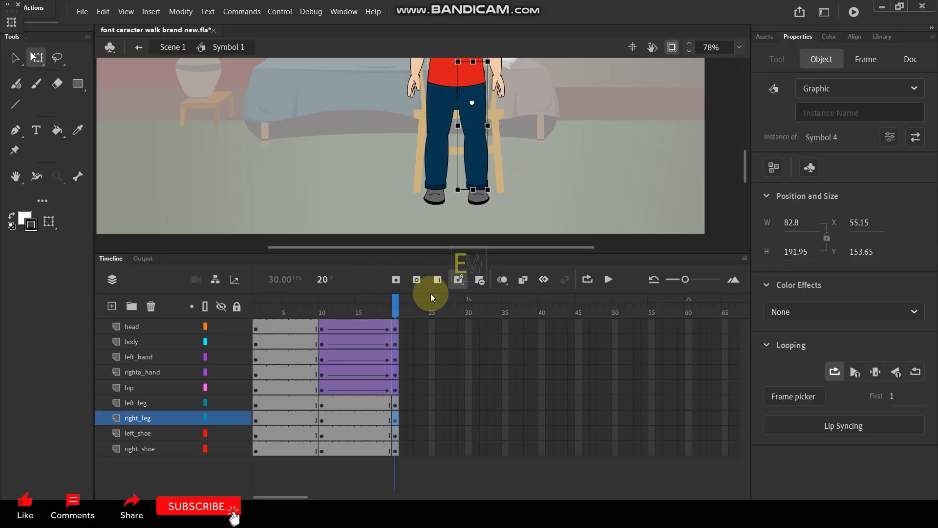
left_click(398, 297)
left_click(329, 324)
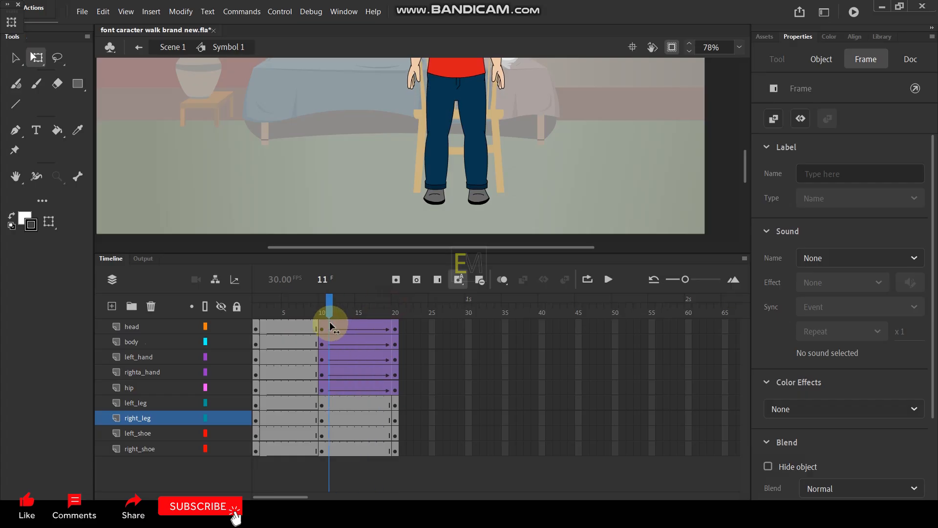
mouse_move(320, 327)
left_mouse_down()
mouse_move(409, 317)
mouse_move(321, 336)
left_mouse_up()
left_click(431, 211)
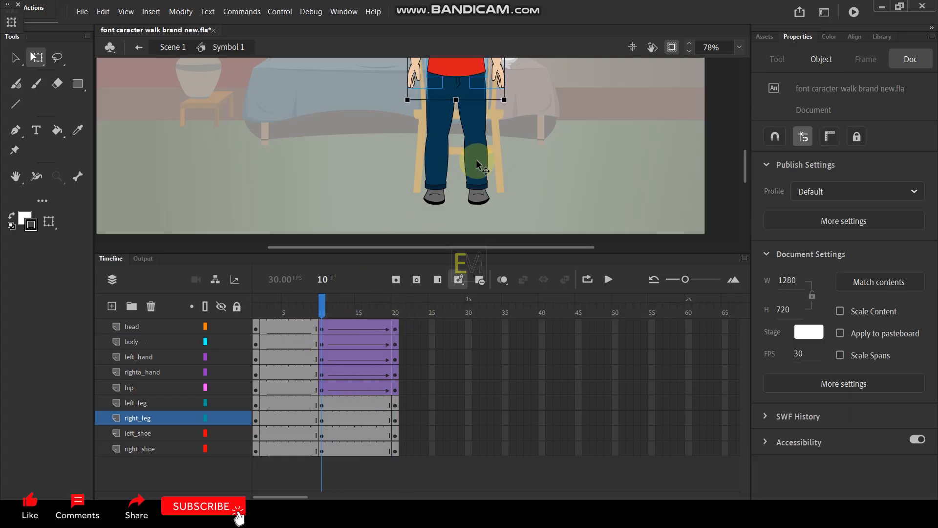
left_click(164, 415)
right_click(273, 416)
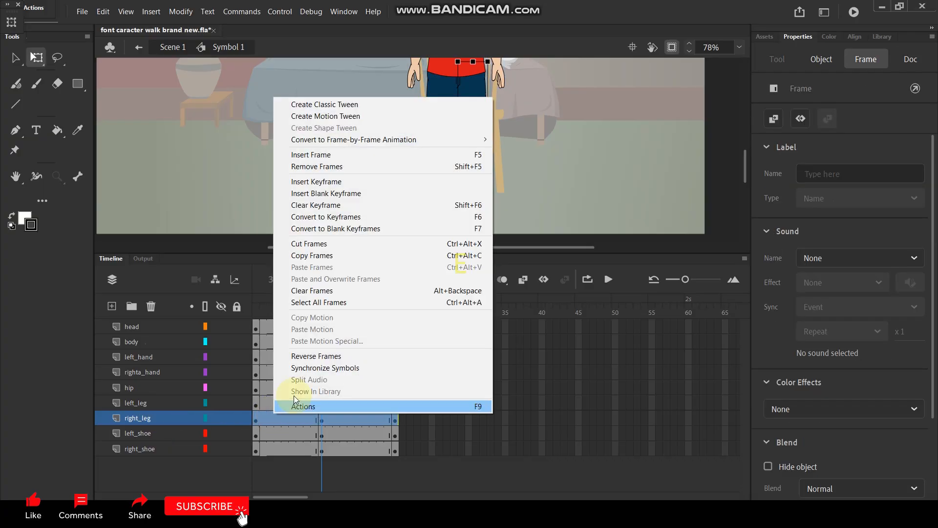
left_click(322, 368)
left_click_drag(321, 306, 319, 335)
left_click(388, 201)
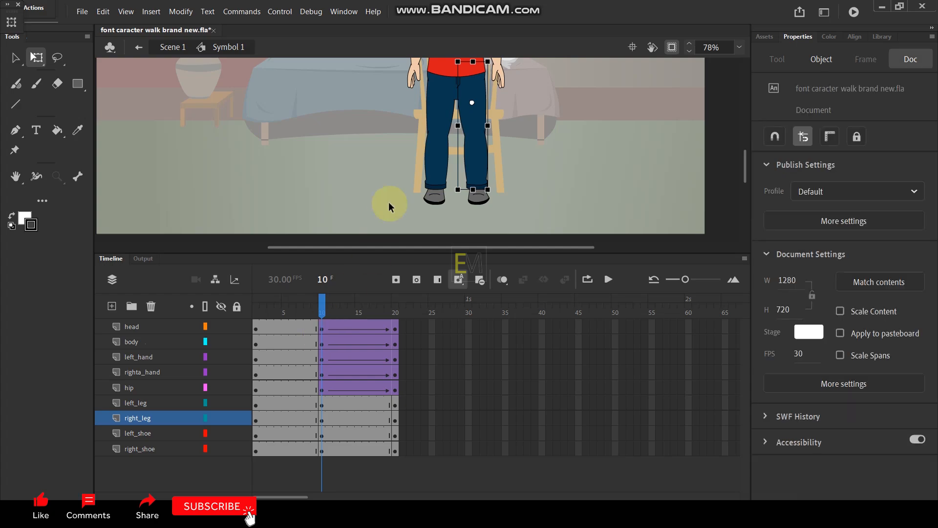
Inside the leftleg symbol, convert the lower-leg artwork on Layer_2 to a graphic symbol and move its transformation point to the trouser hem.
left_click(436, 169)
double_click(436, 168)
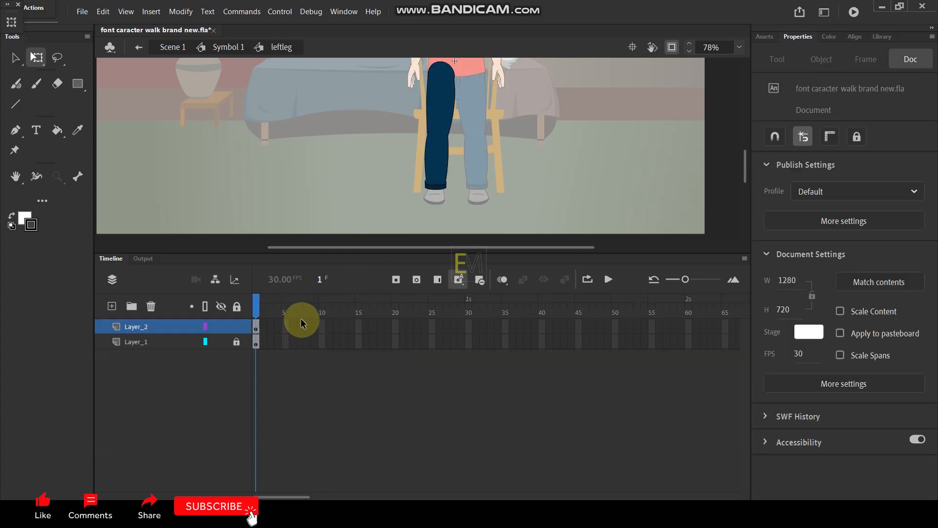
left_click(165, 332)
left_click(432, 170)
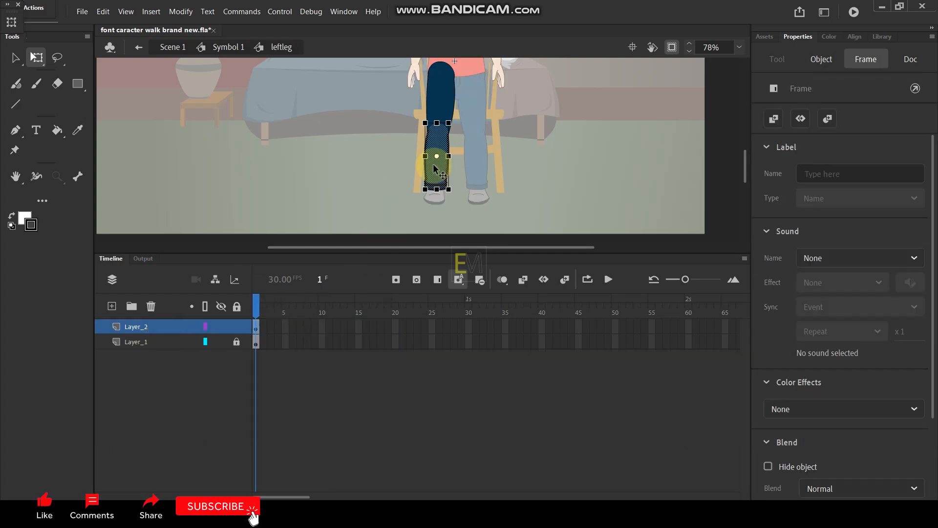
key("F8")
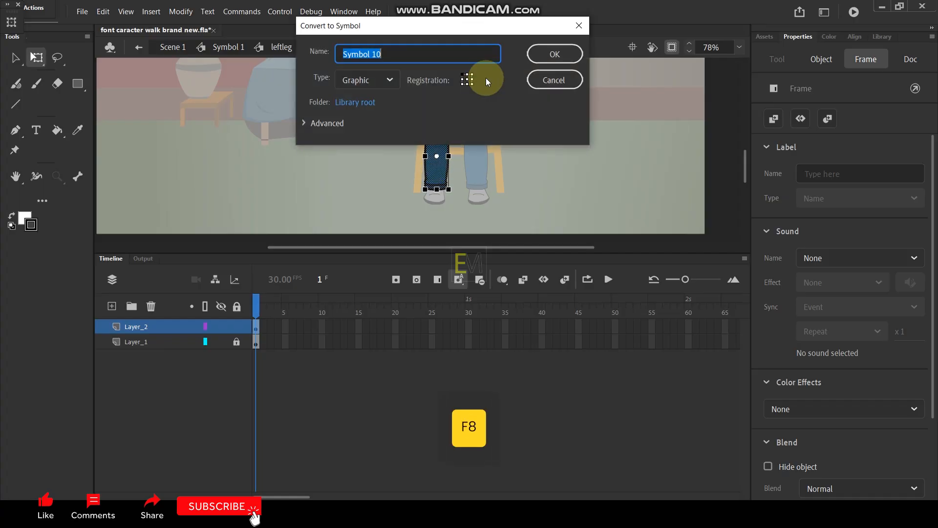
left_click(552, 56)
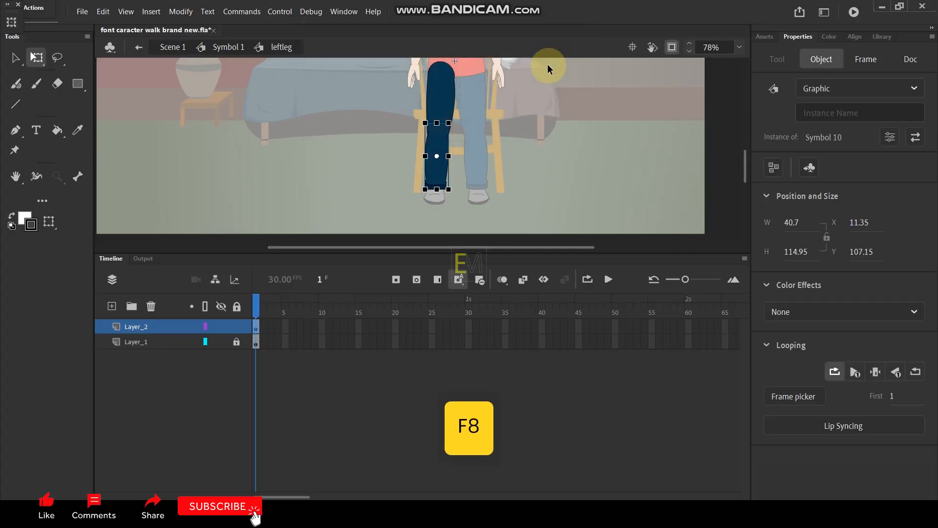
left_click(237, 342)
left_click_drag(437, 156, 437, 190)
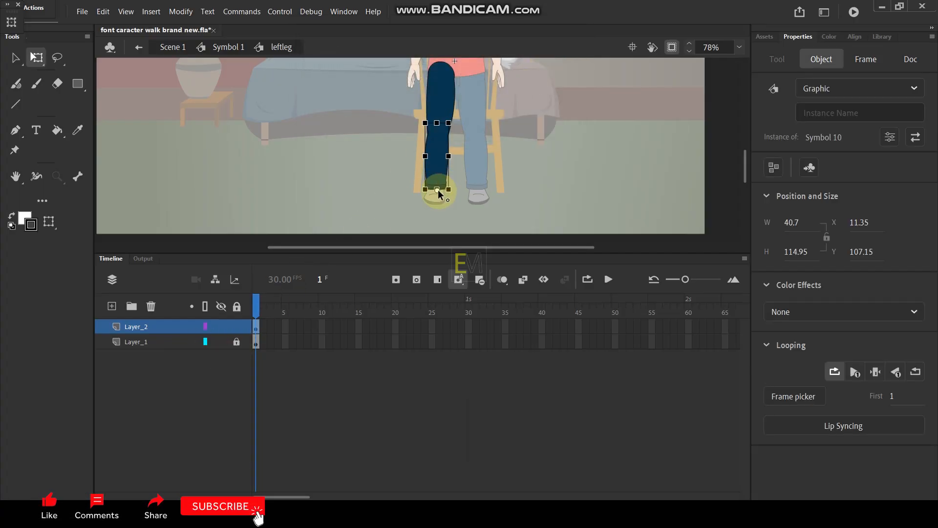
Unlock Layer_1, convert the upper-leg artwork to a graphic symbol, and move its transformation point to the top of the thigh.
left_click(180, 339)
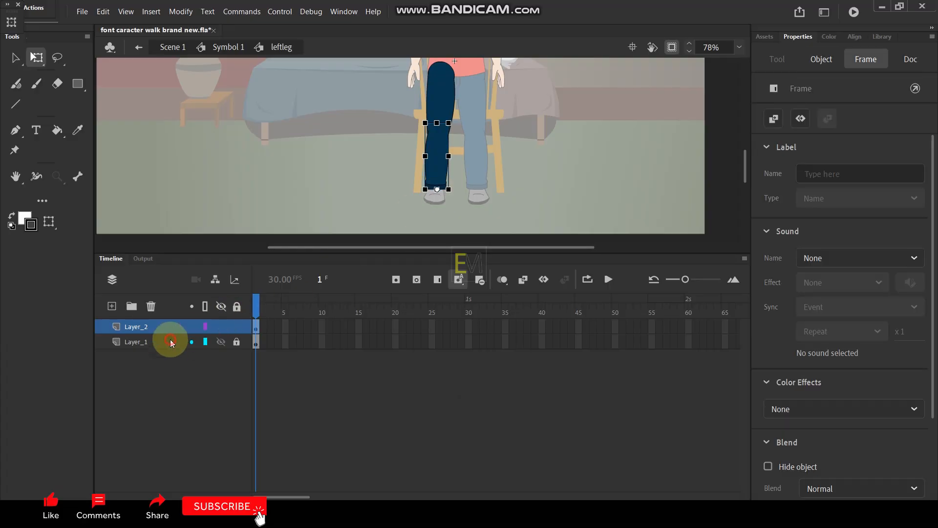
left_click(237, 342)
left_click(165, 345)
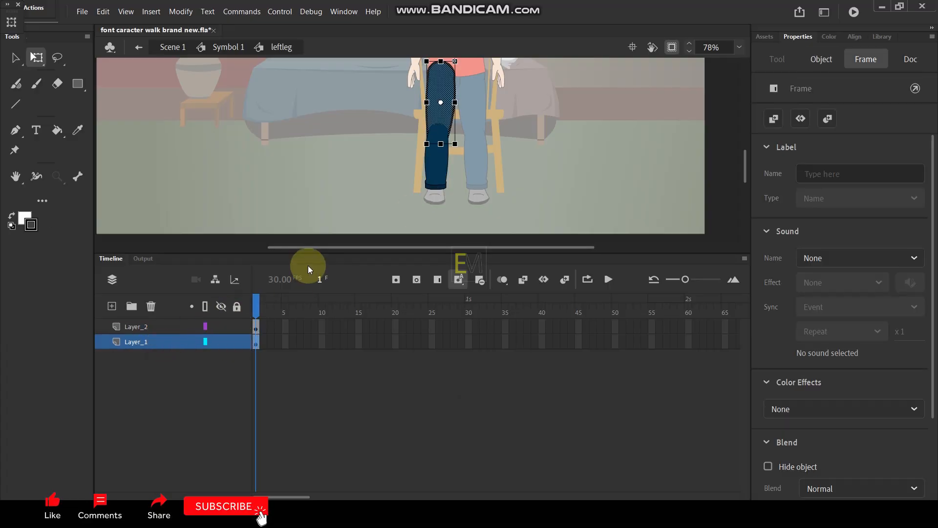
key("F8")
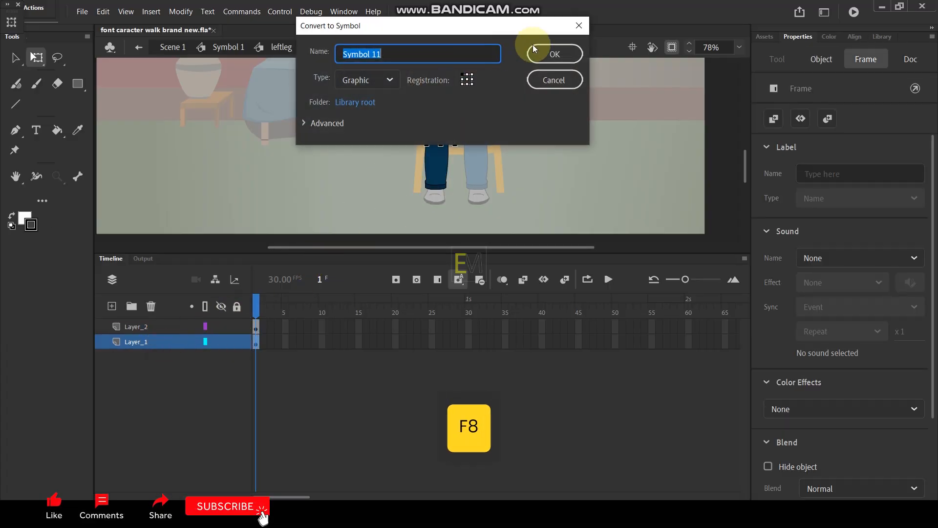
left_click(551, 52)
left_click_drag(441, 102, 440, 68)
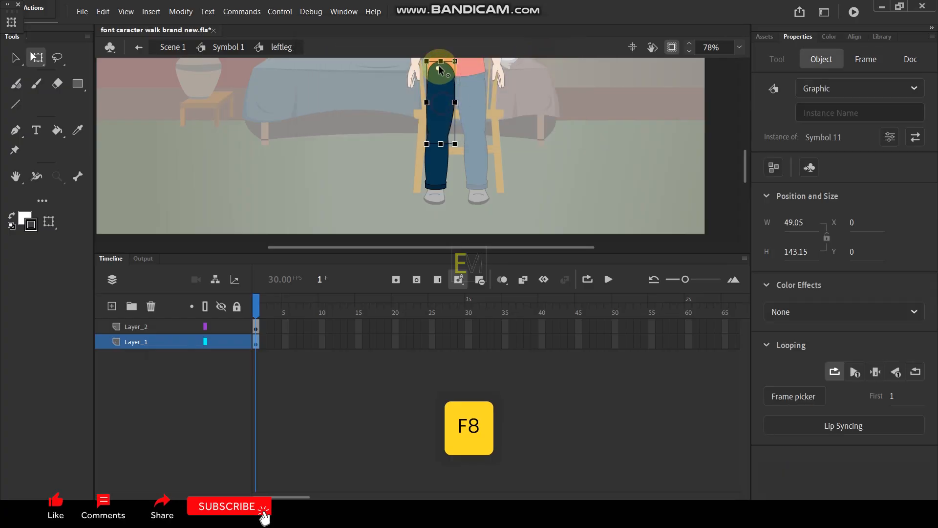
Insert keyframes on Layer_1 and Layer_2 at frames 10 and 20.
left_click(321, 337)
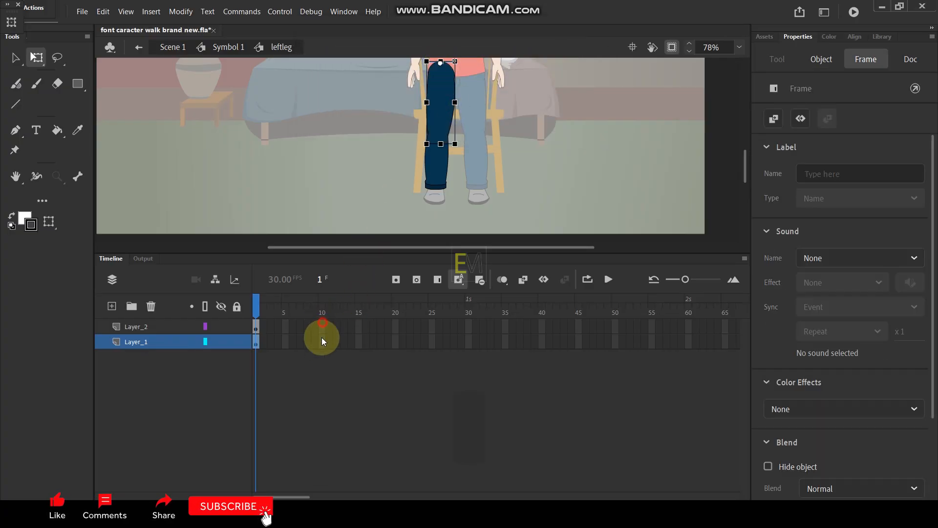
key("F6")
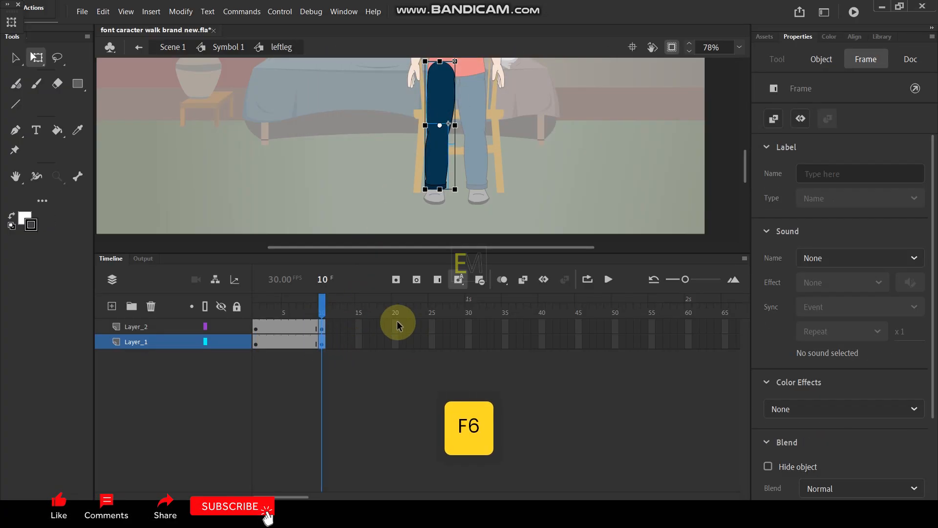
left_click_drag(397, 321, 397, 350)
key("F6")
At frame 20, skew both leg symbols outward from a hem pivot to about 74 px wide overall, then select only the thigh.
left_click(438, 156)
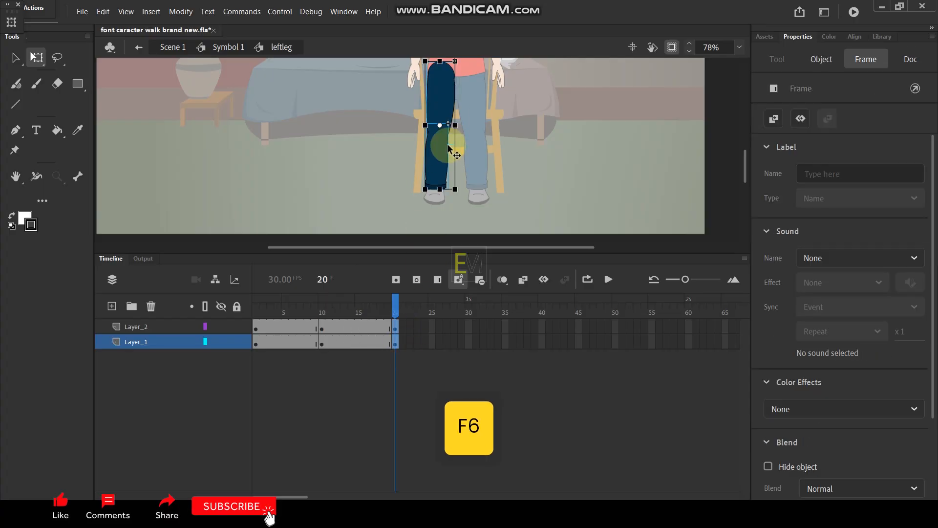
left_click_drag(434, 185, 438, 189)
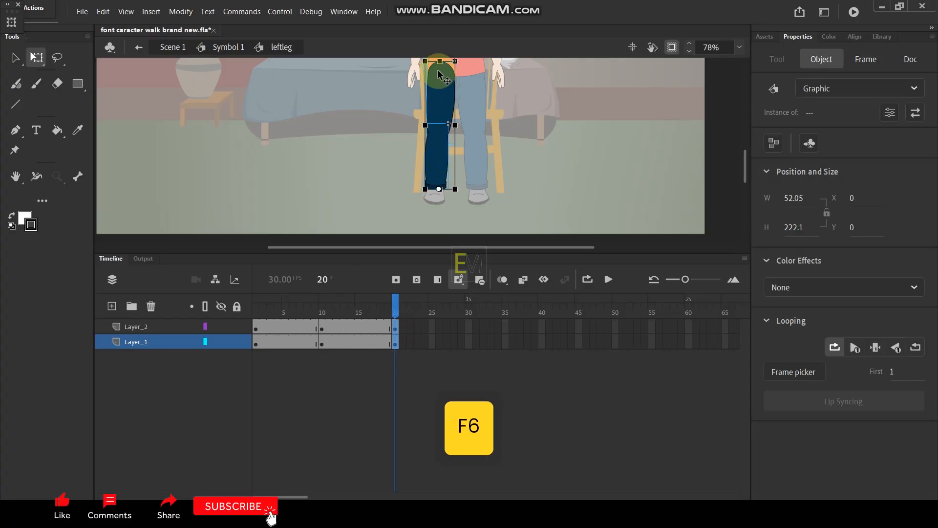
left_click_drag(447, 62, 426, 68)
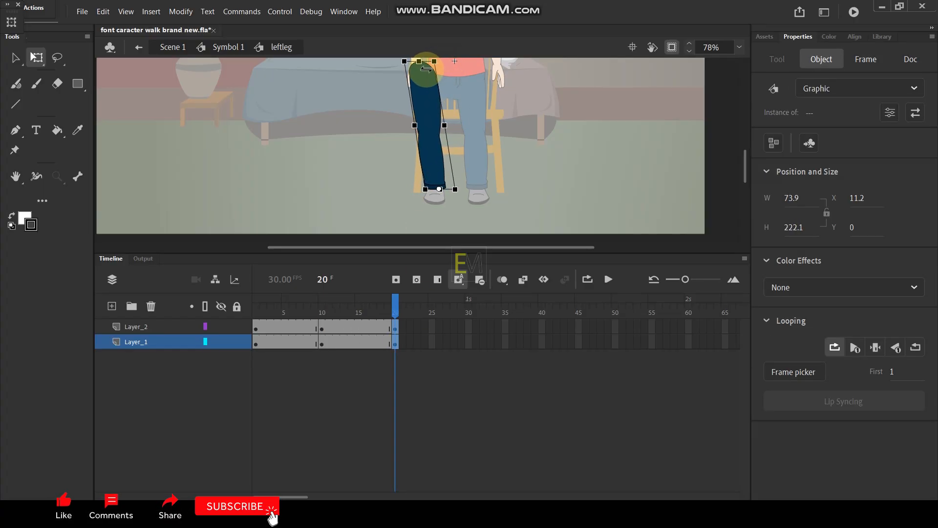
left_click(377, 88)
left_click(426, 65)
key("ctrl")
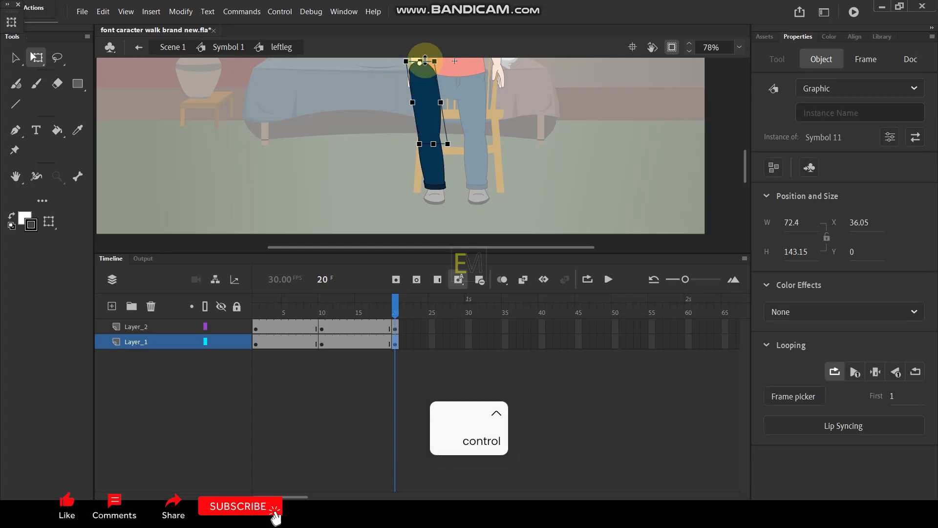
left_click_drag(420, 64, 433, 68)
key("ctrl+z")
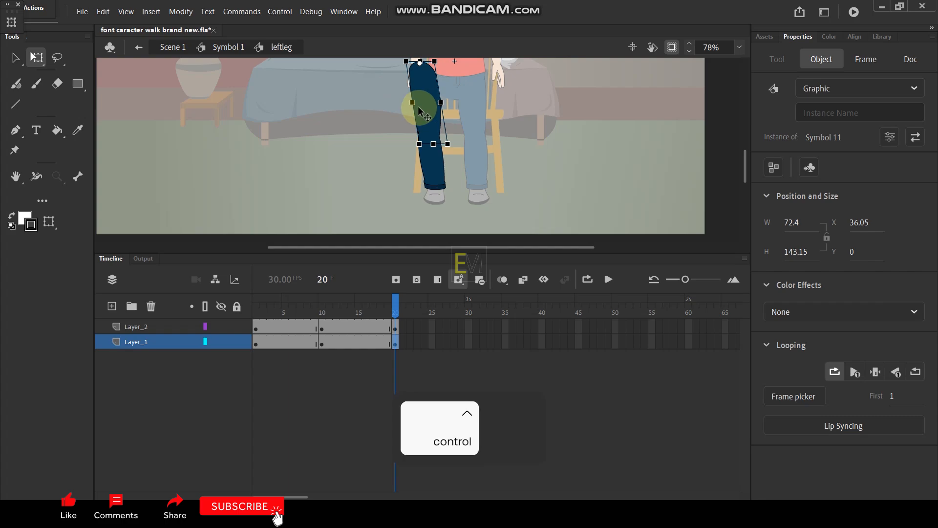
Shorten and rotate the thigh symbol at frame 20 to about 81 by 104 px, and extend the lower leg up to the knee.
left_click_drag(434, 144, 419, 124)
left_click_drag(431, 93, 430, 94)
scroll(444, 76, "up", 4)
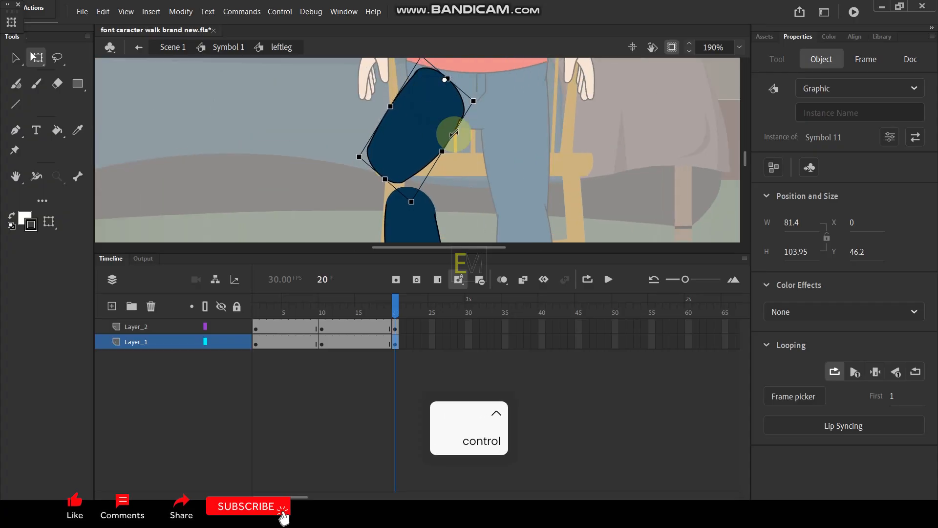
scroll(442, 146, "down", 3)
left_click(435, 185)
left_click_drag(436, 155, 433, 127)
Create classic tweens between frames 10 and 20 on both leg layers.
left_click_drag(419, 322, 328, 345)
right_click(328, 344)
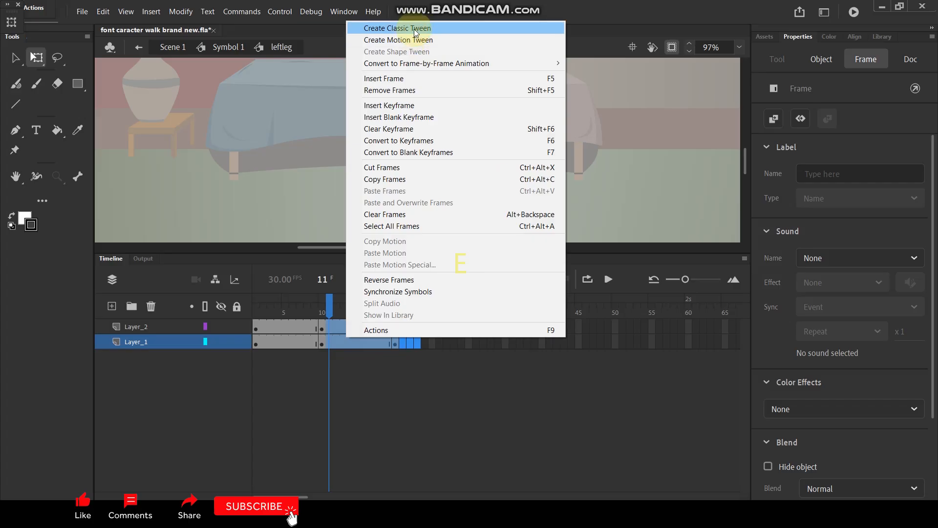
left_click(415, 28)
Reduce the thigh symbol at frame 20 to about 75.5 by 98 px so its outline meets the lower leg at the knee.
left_click_drag(328, 306, 398, 322)
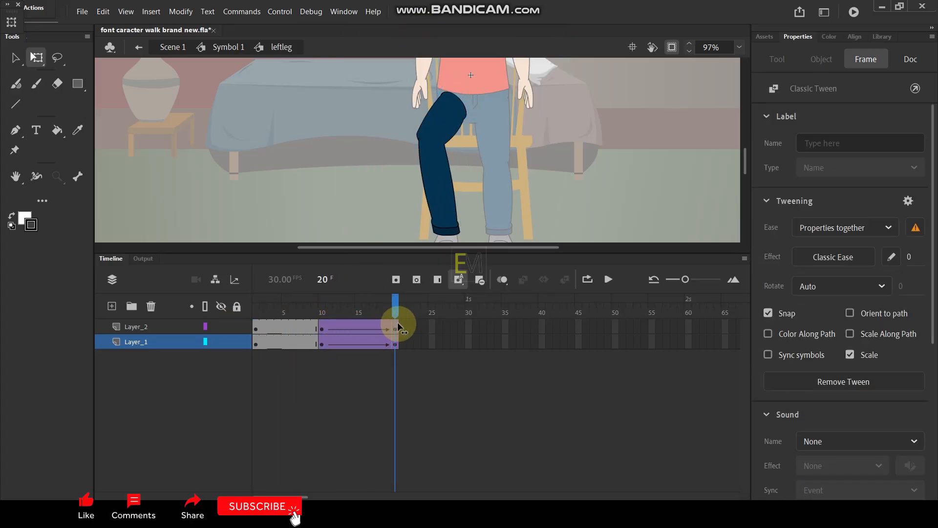
left_click(471, 120)
left_click(442, 102)
scroll(440, 110, "up", 5)
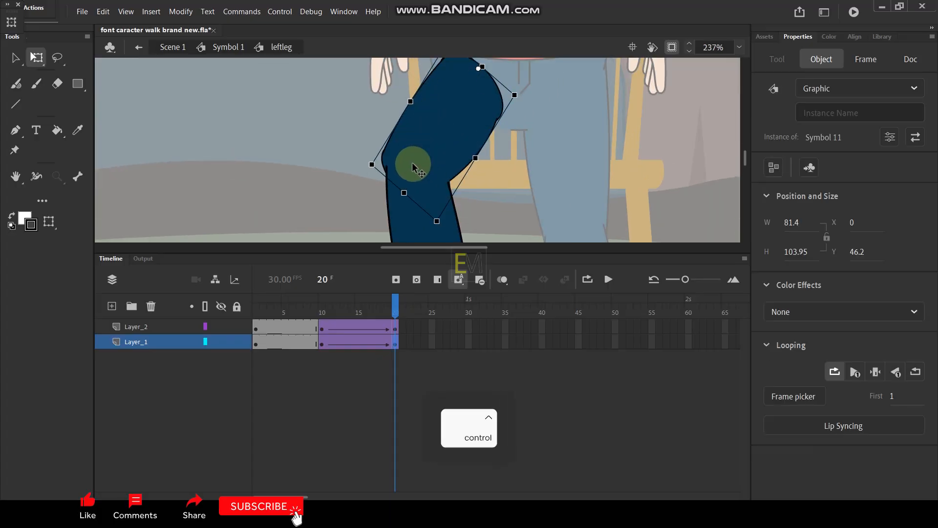
left_click_drag(372, 164, 379, 164)
scroll(378, 164, "down", 6)
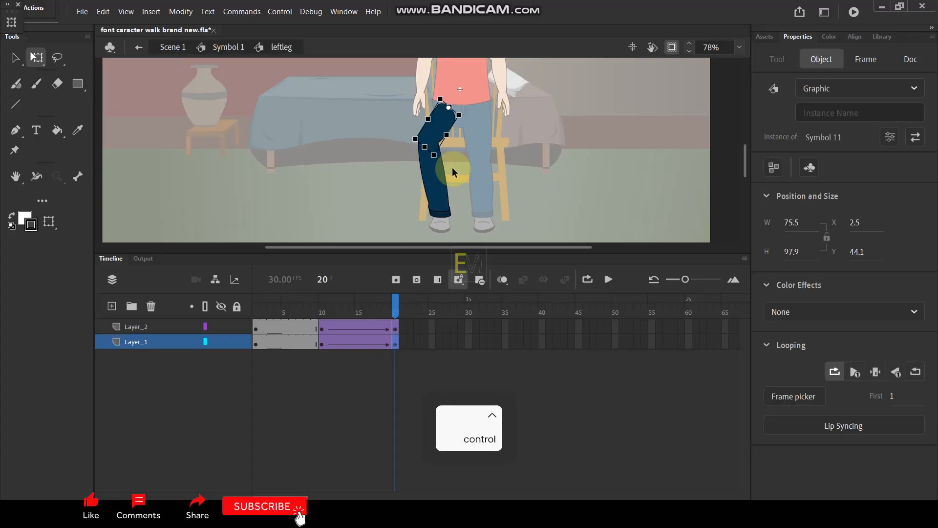
Return to Symbol 1, synchronize the symbols across the left_leg layer's frames, and check the seated pose at frame 20.
double_click(382, 197)
left_click(149, 403)
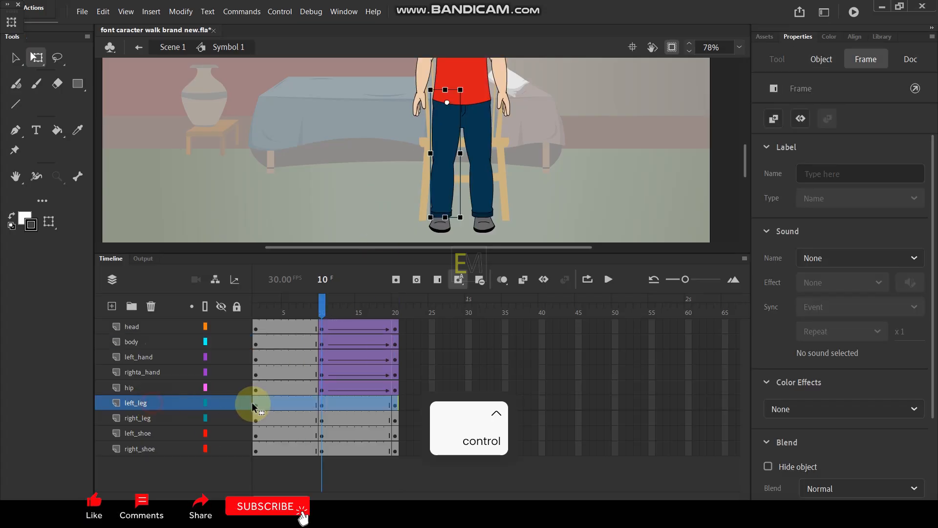
right_click(253, 405)
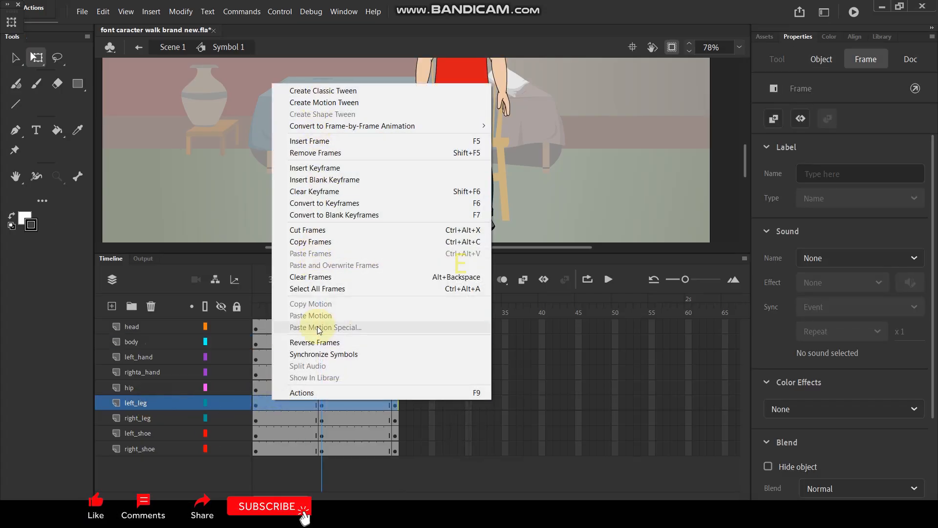
left_click(316, 355)
left_click_drag(268, 313, 396, 307)
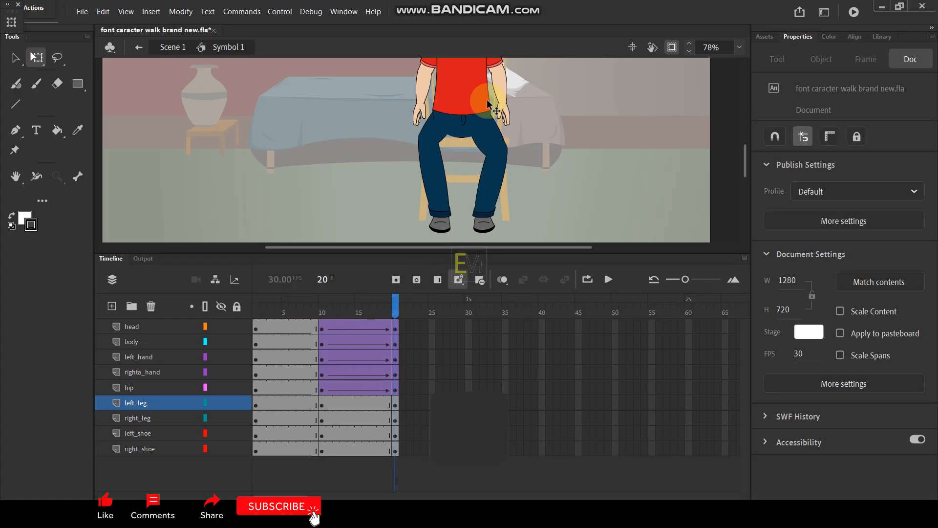
scroll(489, 105, "down", 3, "ctrl")
scroll(468, 85, "up", 2, "ctrl")
scroll(467, 85, "up", 3, "ctrl")
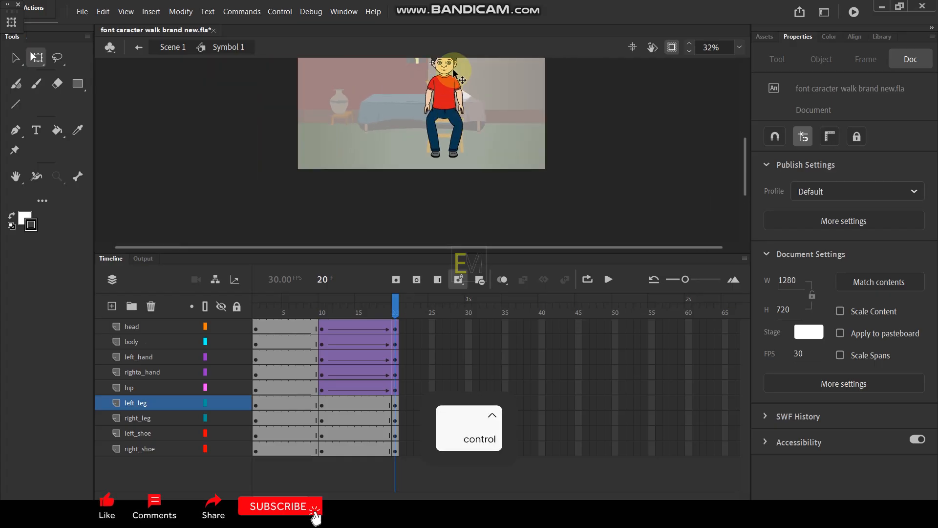
Inside the leftleg symbol, add a Layer_1 keyframe at frame 15 and skew the thigh to line up with the lower leg.
left_click_drag(395, 306, 360, 325)
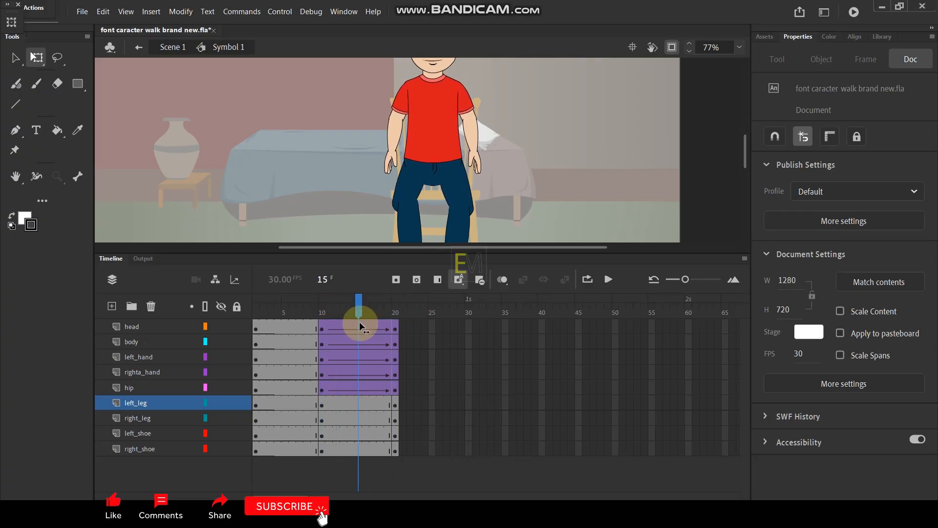
double_click(409, 187)
scroll(410, 207, "up", 3, "ctrl")
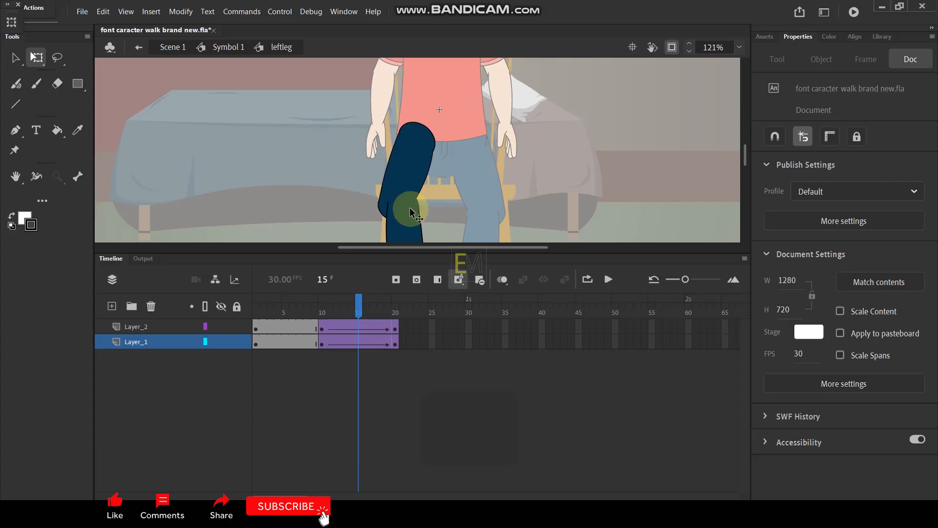
left_click(360, 328)
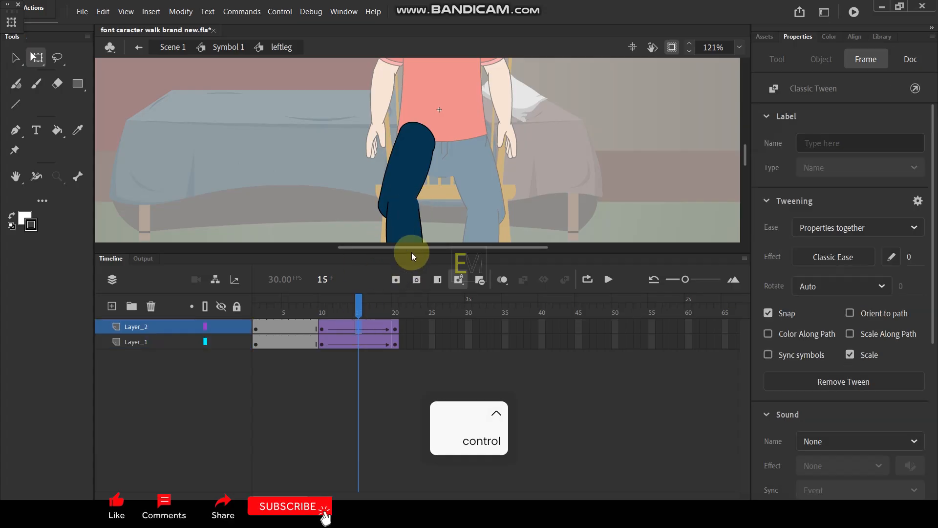
left_click(401, 177)
left_click(356, 344)
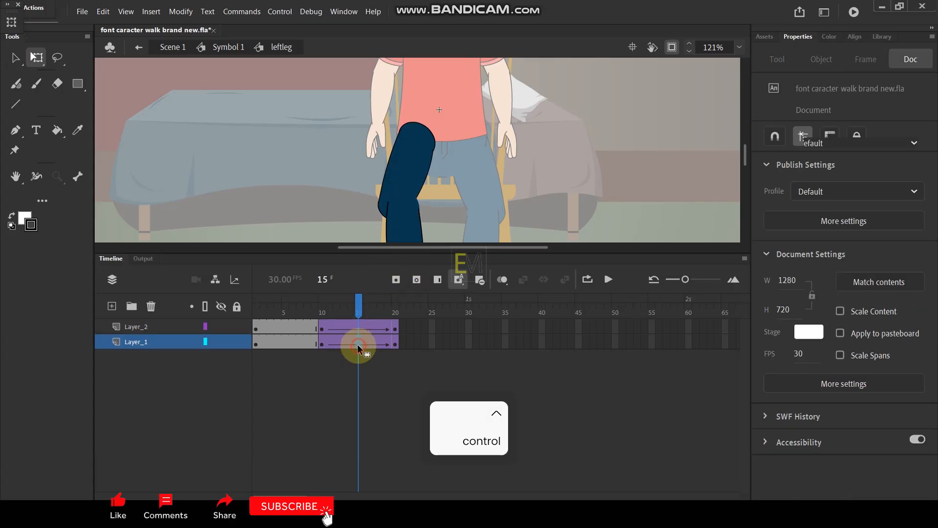
key("F6")
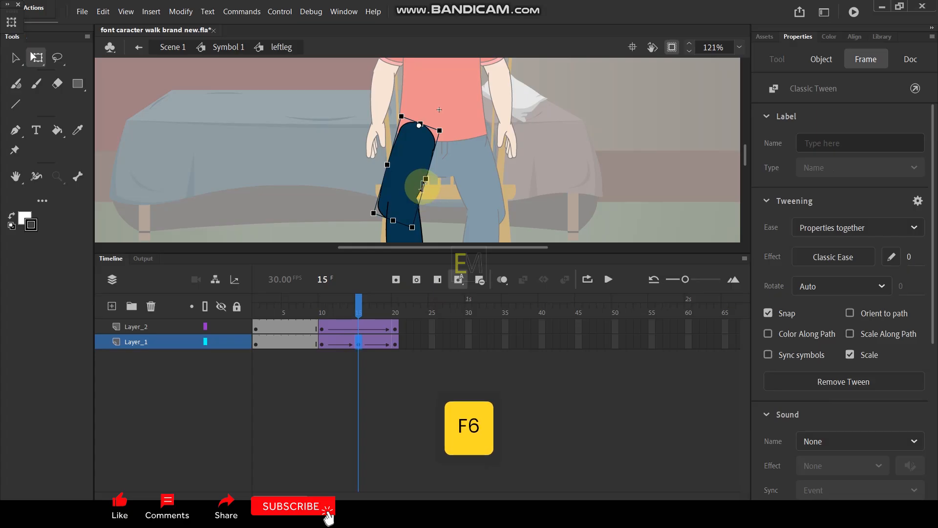
scroll(415, 195, "up", 3)
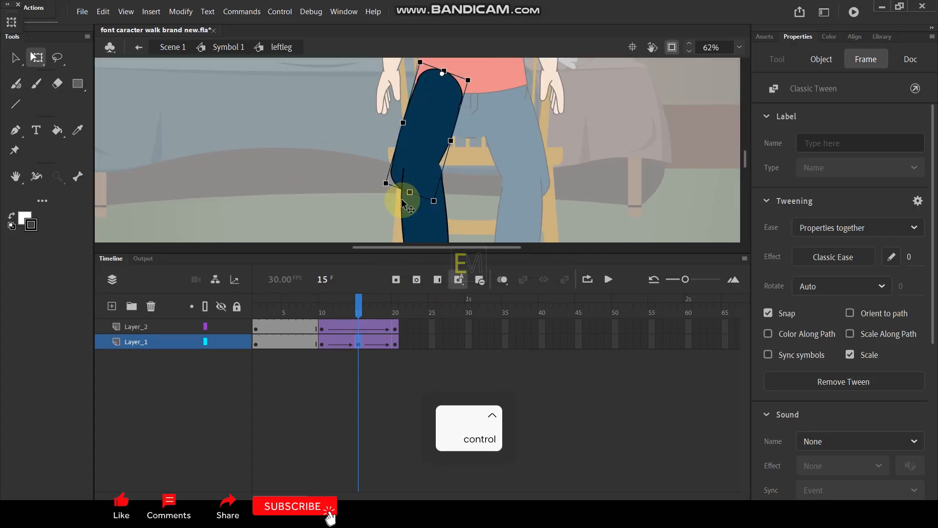
left_click_drag(428, 195, 446, 194)
Add a Layer_1 keyframe at frame 18, adjust the thigh to about 77 by 116 px at the knee, and scrub to frame 20.
left_click_drag(361, 294, 381, 297)
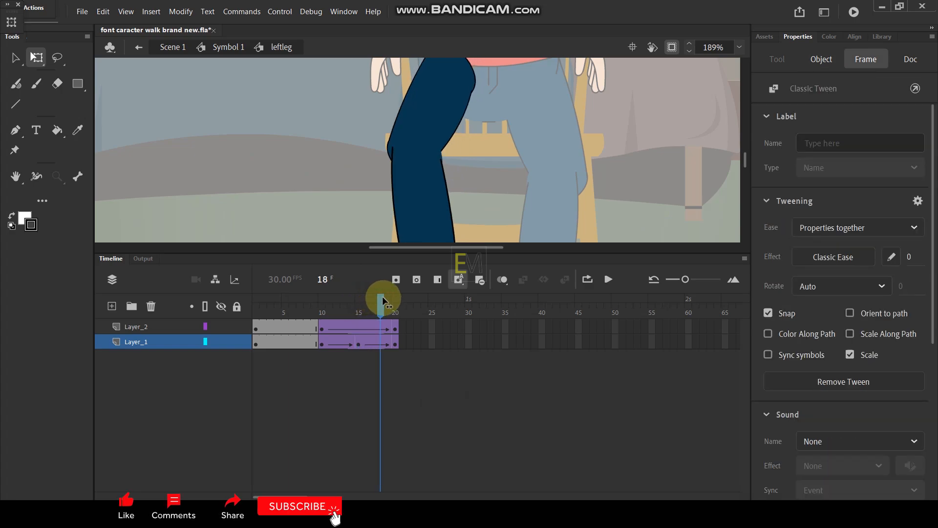
left_click(420, 127)
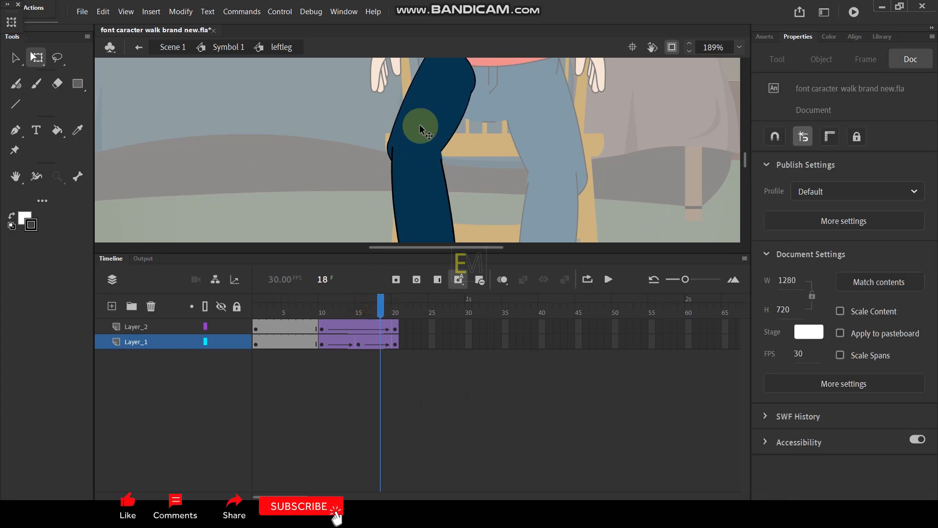
key("F6")
left_click(415, 180)
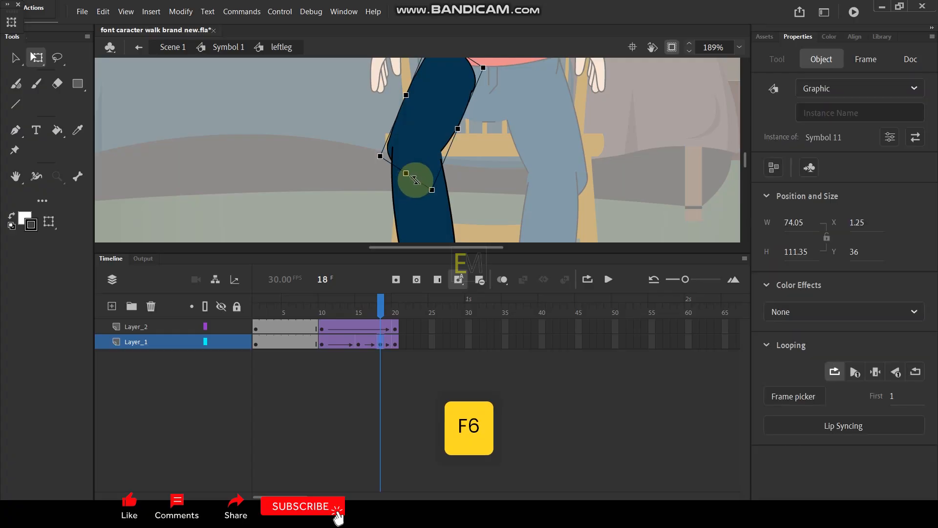
left_click_drag(419, 180, 424, 185)
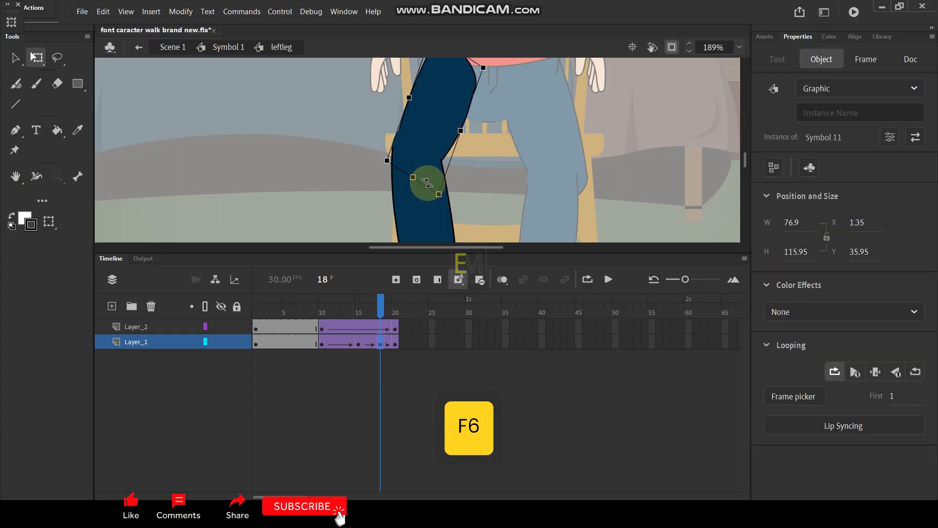
left_click_drag(370, 308, 403, 335)
Switch to the other leg's symbol, Symbol 4, add a Layer_1 keyframe at frame 15, and skew the thigh to match the knee.
left_click(660, 167)
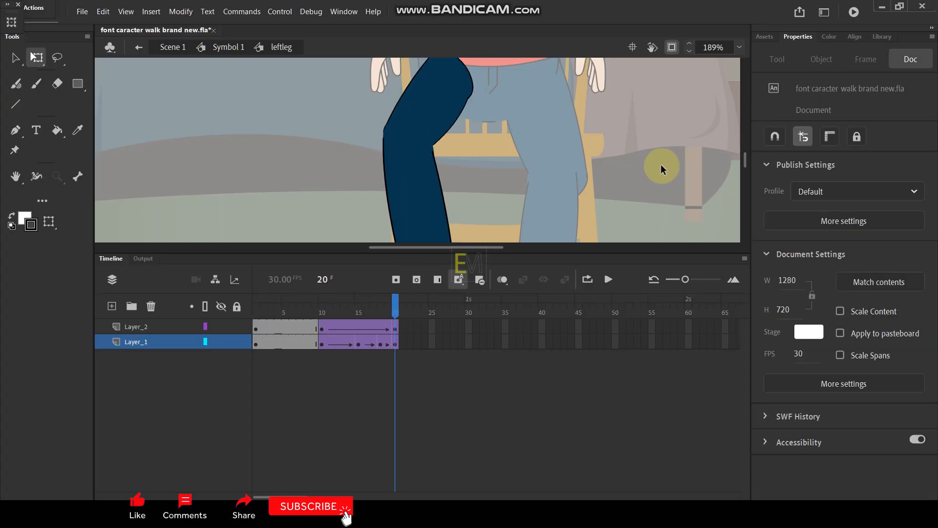
double_click(657, 162)
left_click(551, 185)
double_click(556, 197)
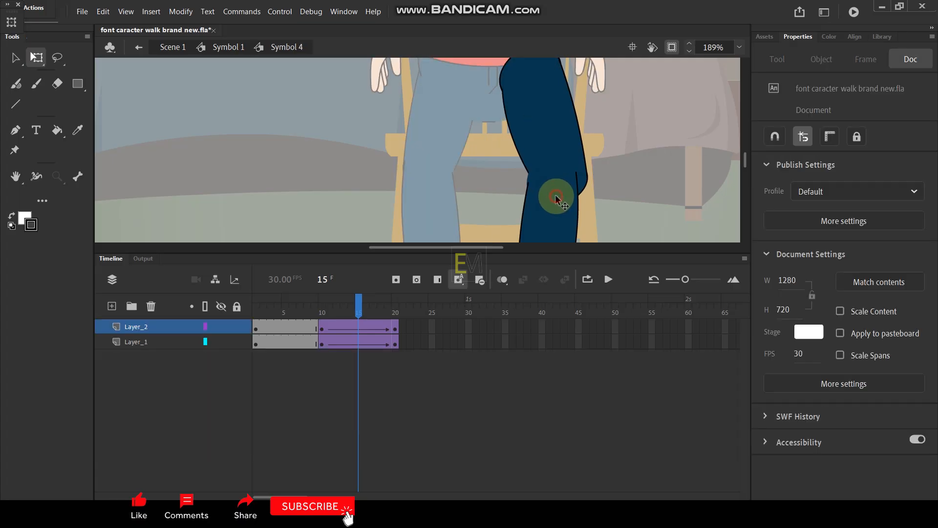
left_click(541, 206)
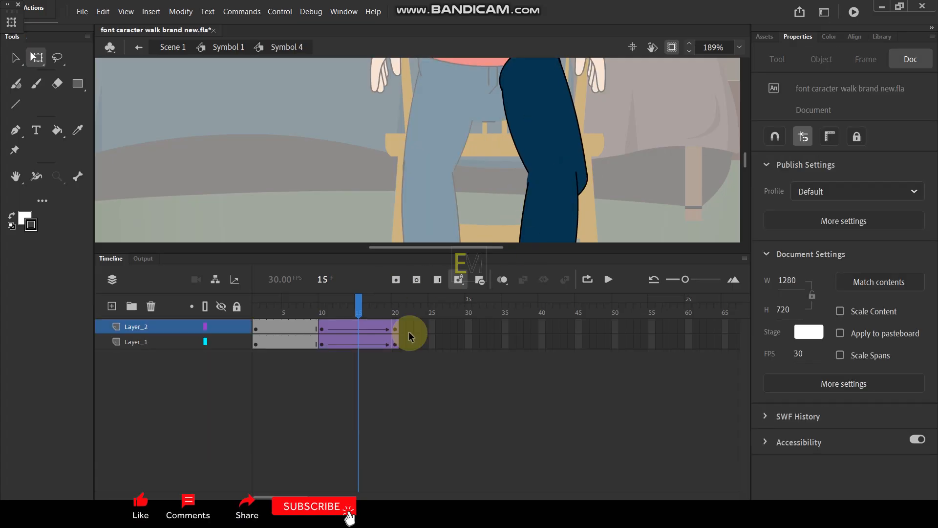
left_click(357, 344)
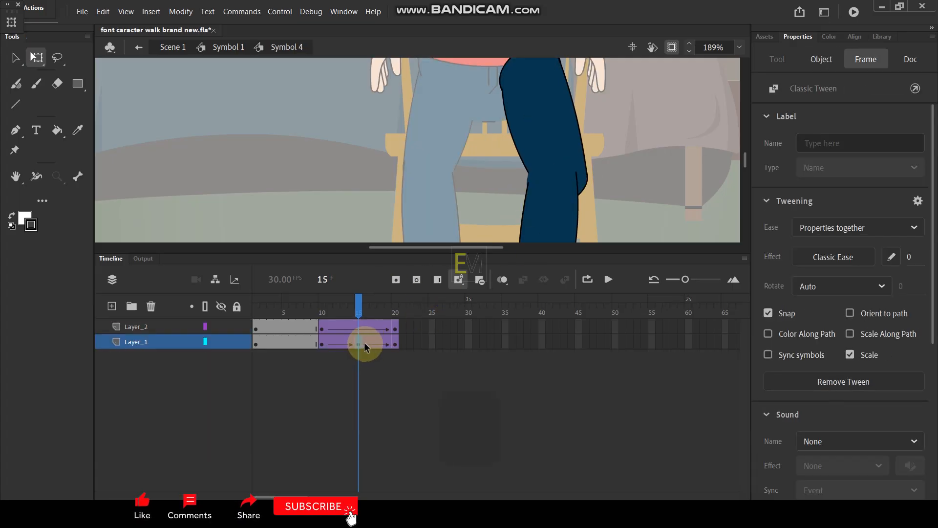
key("F6")
left_click_drag(581, 195, 571, 198)
Add a Layer_1 keyframe at frame 18 in Symbol 4, adjust the thigh to about 72 by 115 px, and play the motion.
mouse_move(362, 306)
left_mouse_down()
mouse_move(387, 301)
mouse_move(332, 312)
mouse_move(386, 307)
left_mouse_up()
key("F6")
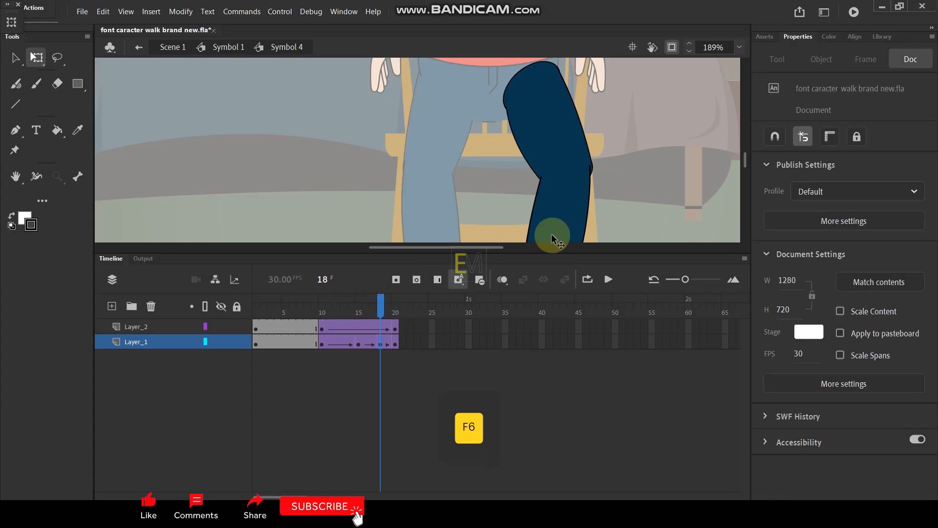
left_click(574, 186)
left_click_drag(582, 184, 579, 186)
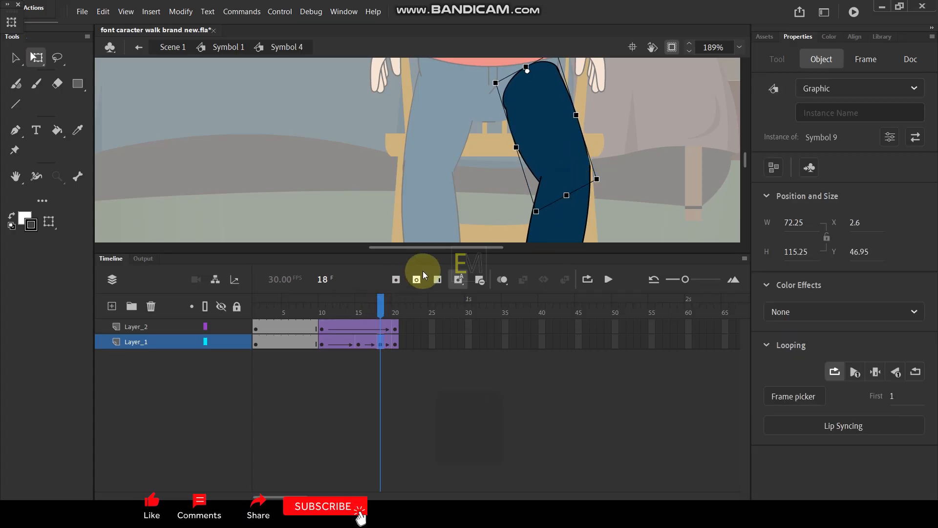
key("Return")
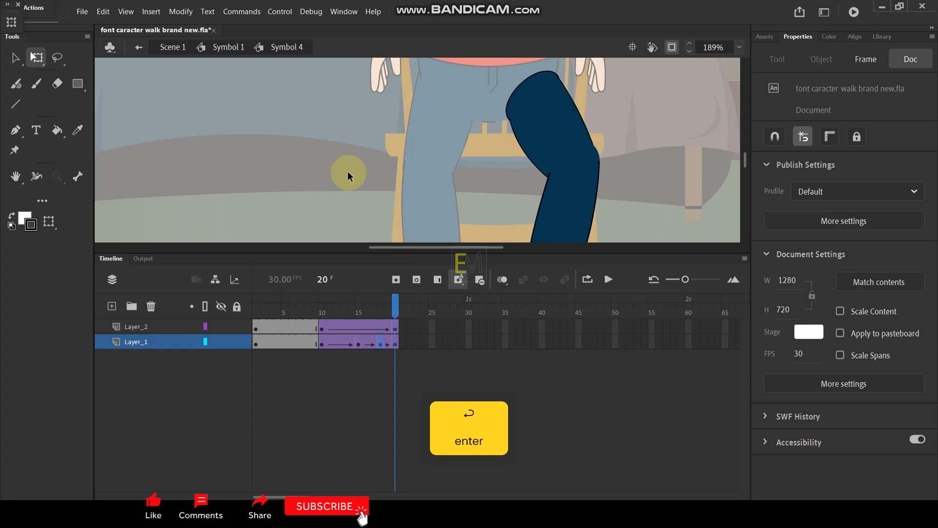
Return to Symbol 1 and scrub through the sitting motion past frame 20.
double_click(350, 173)
scroll(376, 188, "down", 5)
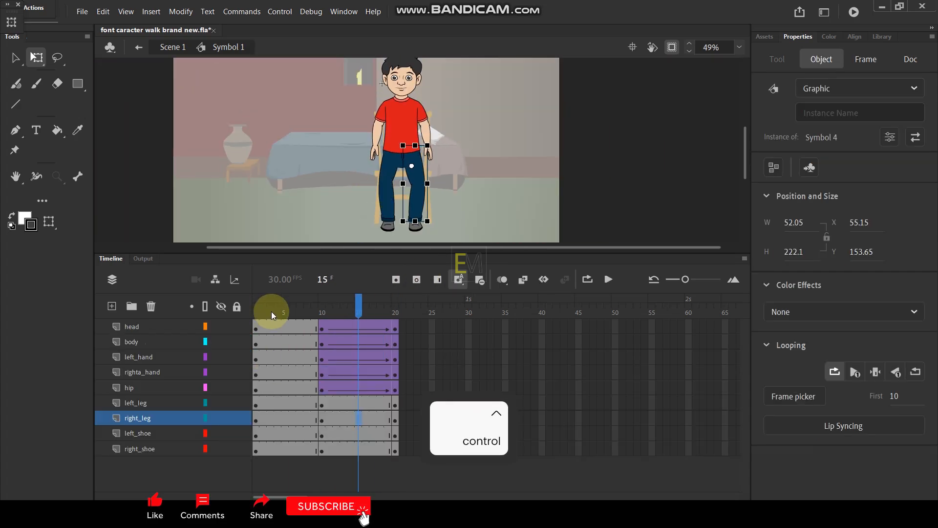
left_click_drag(271, 310, 234, 315)
left_click_drag(292, 312, 412, 316)
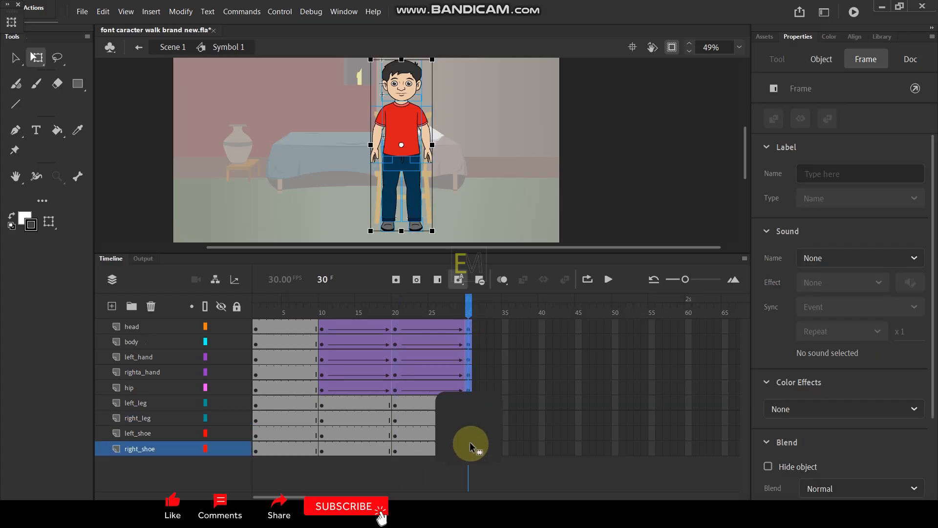
Insert keyframes at frame 30 on all body-part layers and scrub to frame 30.
key("F6")
left_click(496, 128)
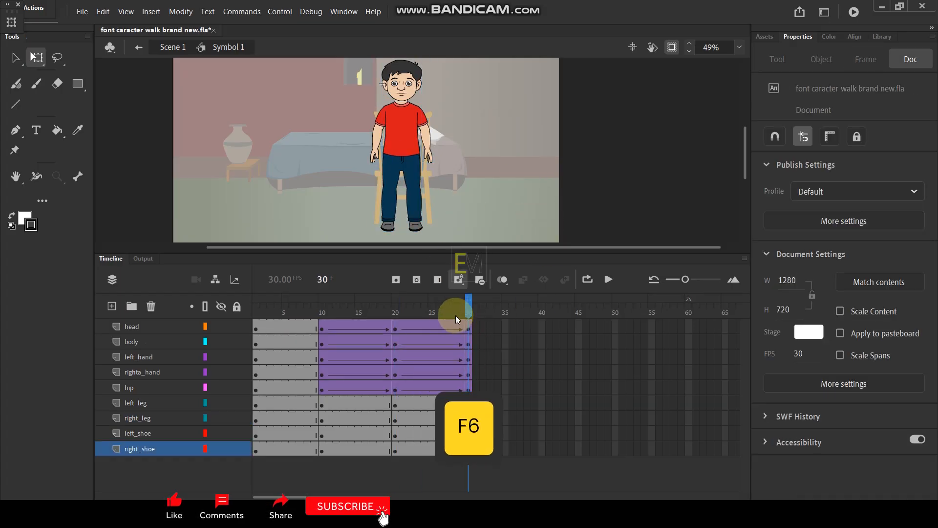
left_click_drag(453, 308, 468, 329)
Try copying the frame 1 keyframes of the body, left_hand, righta_hand and hip layers to frame 30, and scrub the result.
left_click(256, 346)
left_click_drag(256, 347, 468, 346)
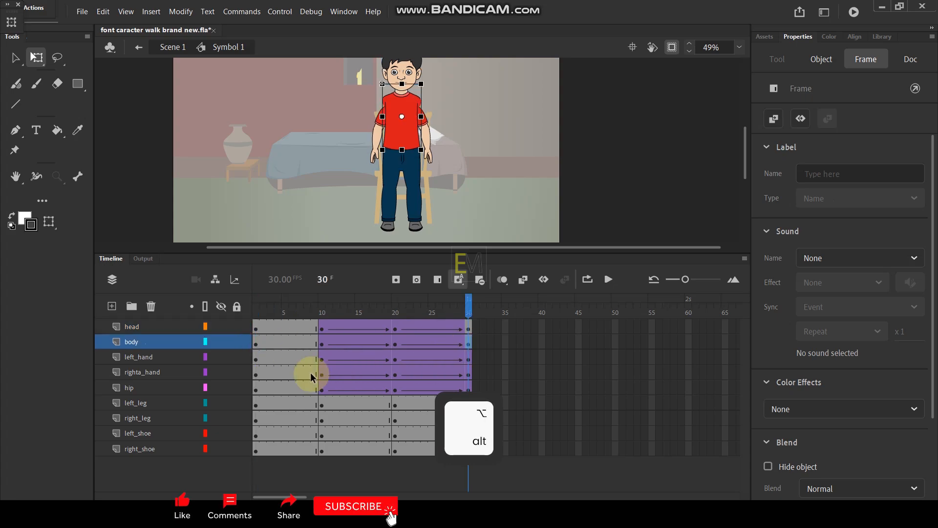
left_click(256, 360)
left_click_drag(256, 360, 468, 360)
left_click(255, 374)
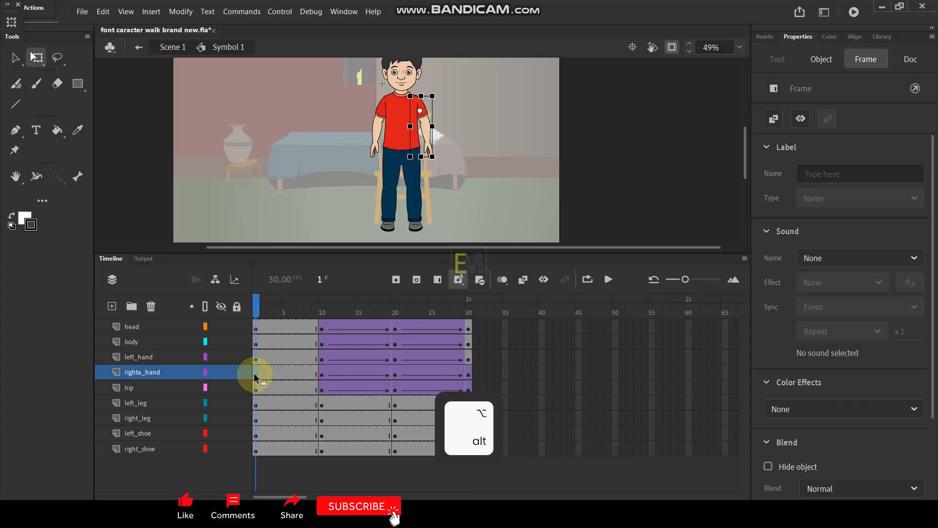
left_click_drag(255, 376, 468, 375)
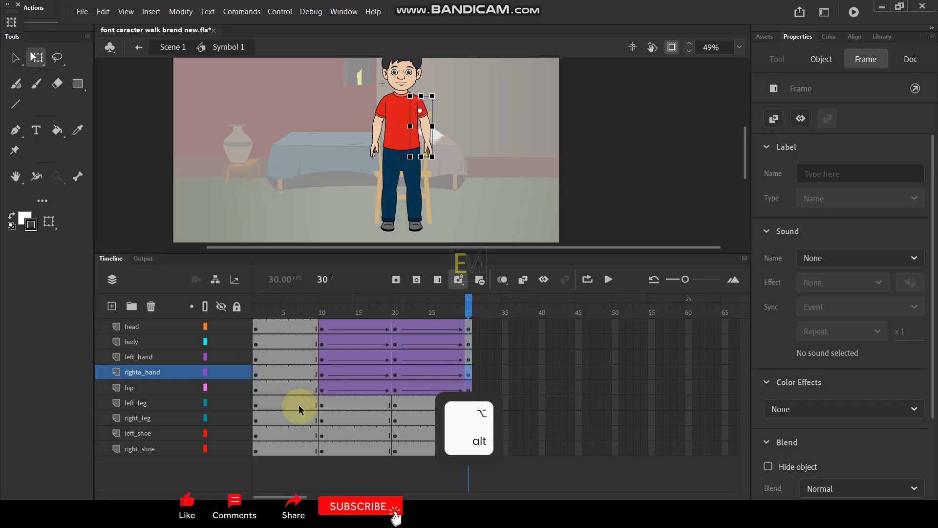
left_click(256, 390)
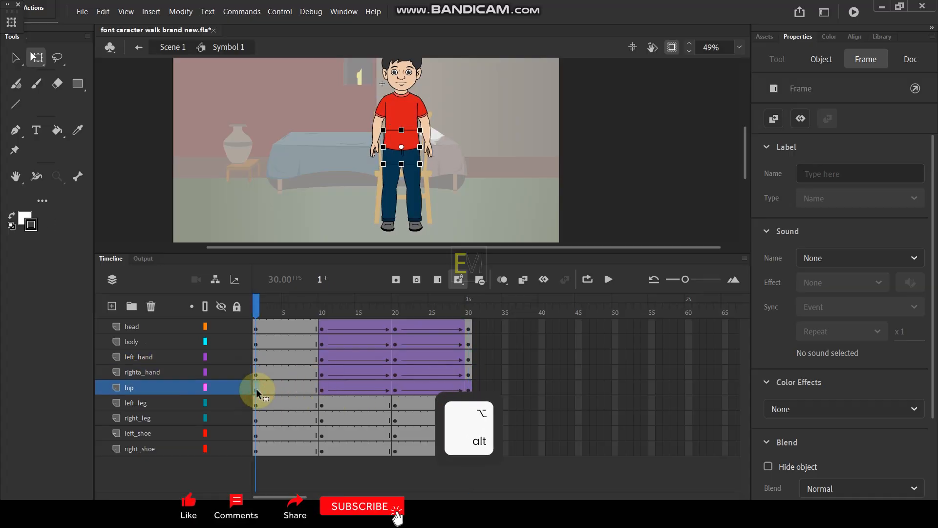
left_click_drag(257, 306, 482, 317)
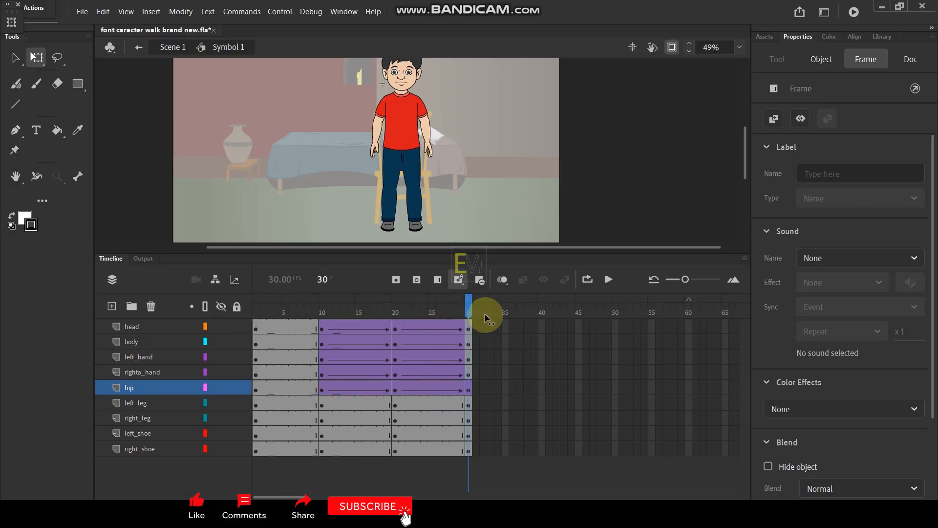
Undo the keyframe copies from frame 1 to frame 30.
key("ctrl+z")
key("ctrl+z")
key("ctrl+z")
key("ctrl+z")
key("ctrl+z")
key("ctrl+z")
key("ctrl+z")
key("ctrl+z")
key("ctrl+z")
At frame 30, stretch the head, body and both arms together upward from the waist to about 168 by 307 px, leaving out the hip.
mouse_move(469, 311)
left_mouse_down()
mouse_move(383, 320)
mouse_move(453, 324)
mouse_move(383, 333)
mouse_move(469, 329)
left_mouse_up()
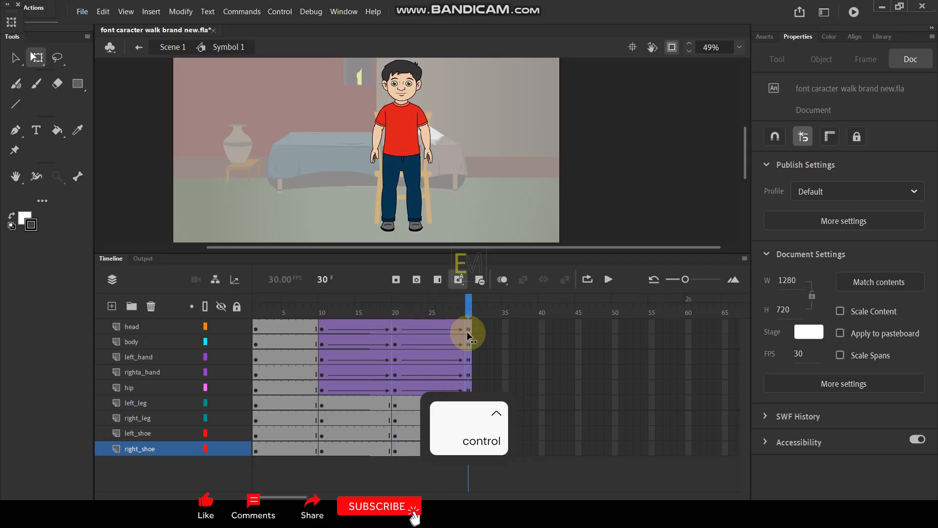
left_click(394, 144, "ctrl")
scroll(416, 114, "up", 2)
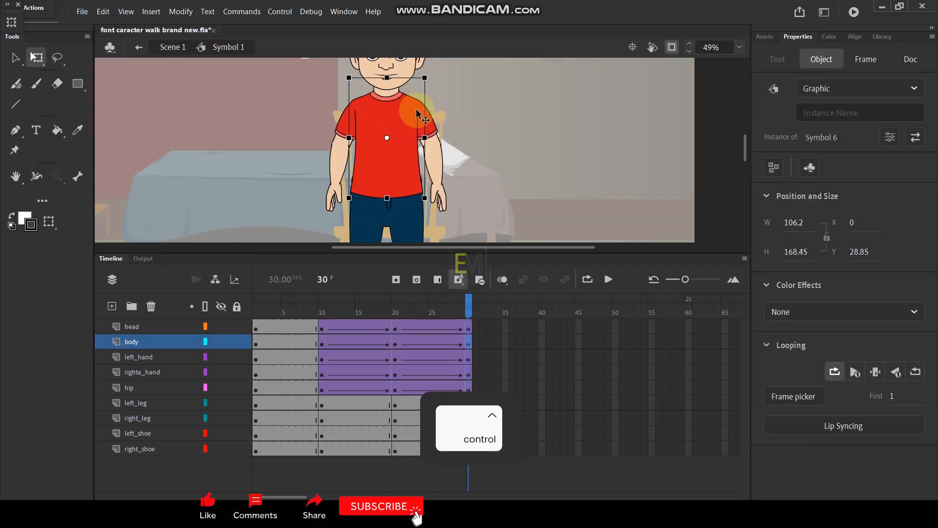
left_click_drag(309, 88, 459, 129)
left_click(388, 118)
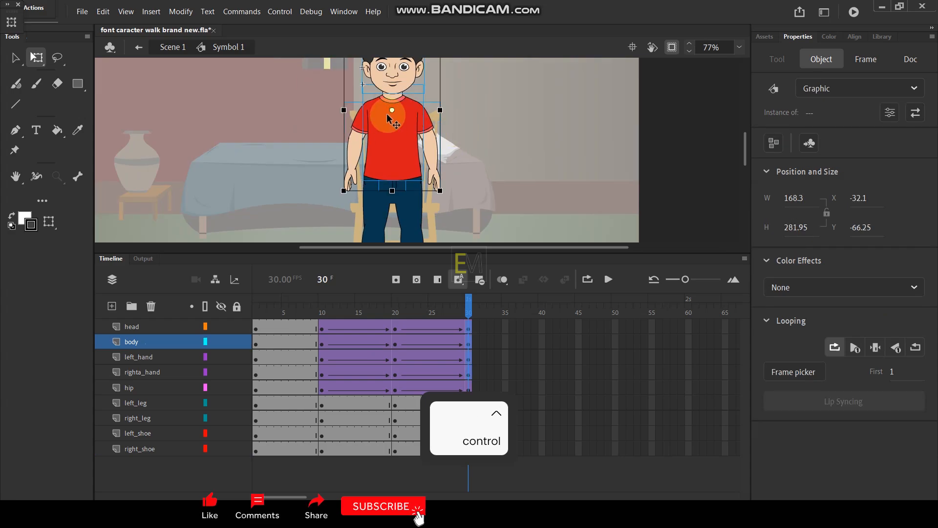
left_click(373, 190, "shift")
scroll(381, 189, "up", 5)
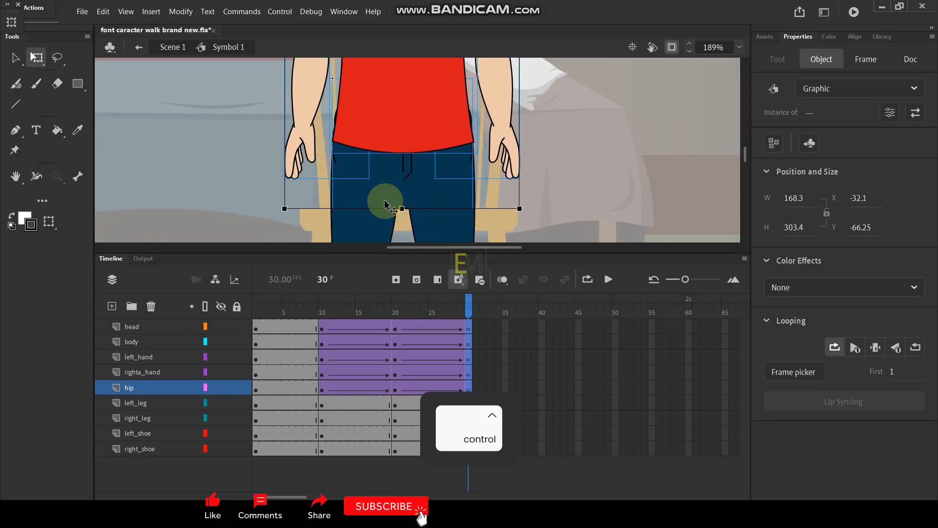
left_click(383, 185, "shift")
scroll(428, 179, "down", 5)
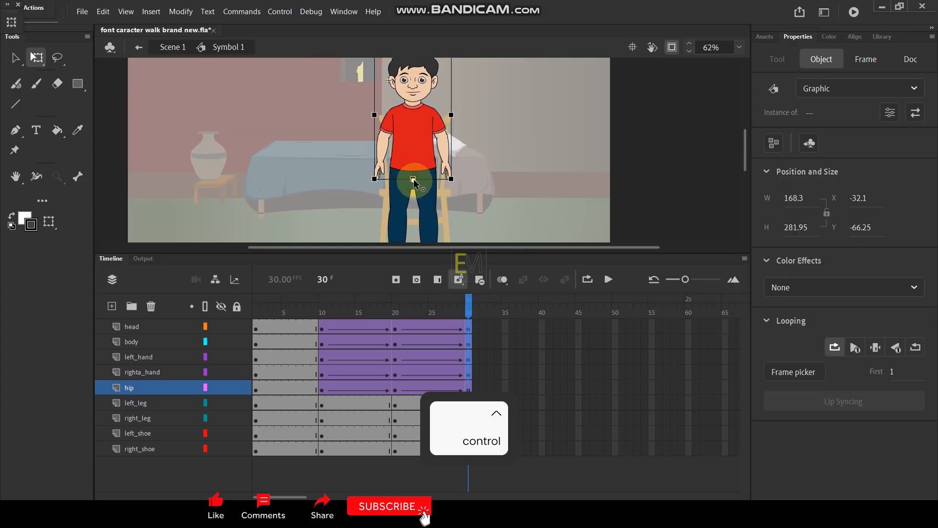
left_click_drag(456, 102, 471, 162)
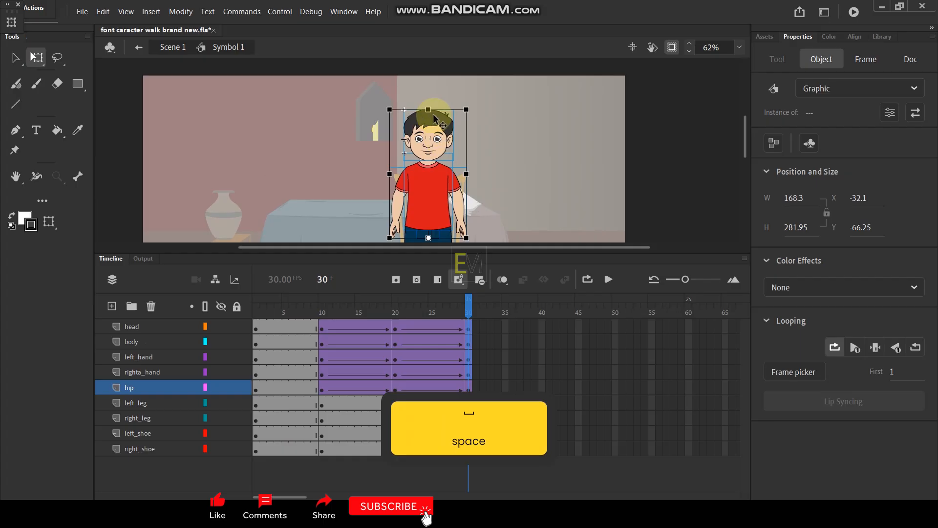
left_click_drag(428, 109, 429, 97)
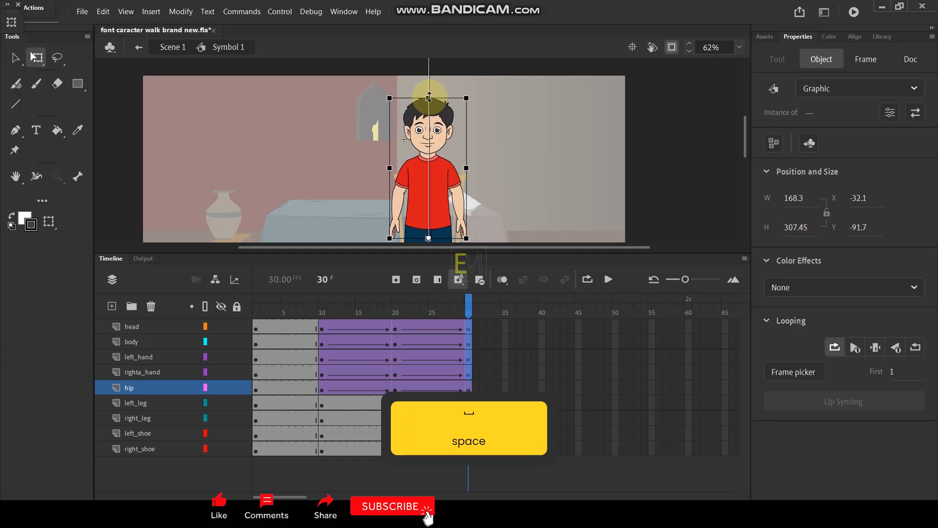
left_click_drag(467, 304, 464, 326)
Open the right_leg symbol, Symbol 4, check its bend at frame 20, and insert keyframes on Layer_1 and Layer_2 at frame 30.
scroll(443, 188, "down", 4)
scroll(453, 232, "up", 3)
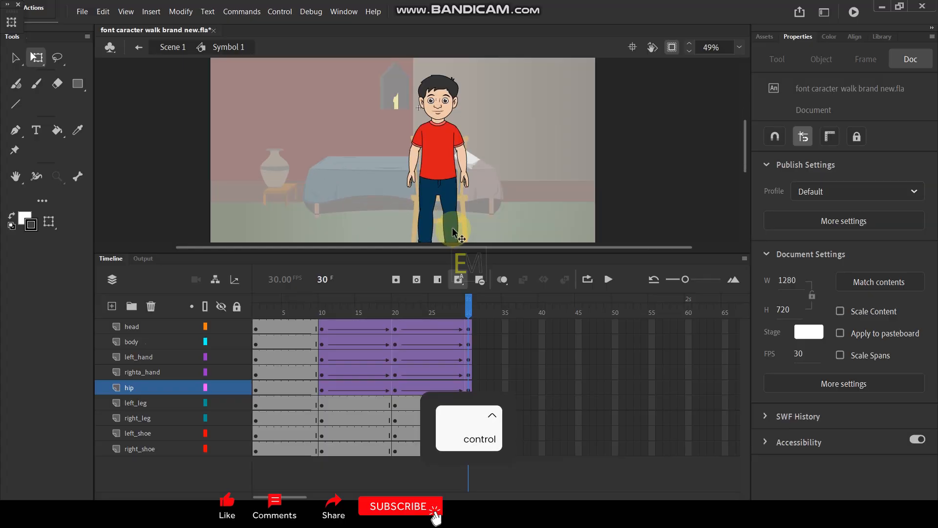
left_click(456, 233)
left_click_drag(497, 228, 494, 117)
left_click(441, 118)
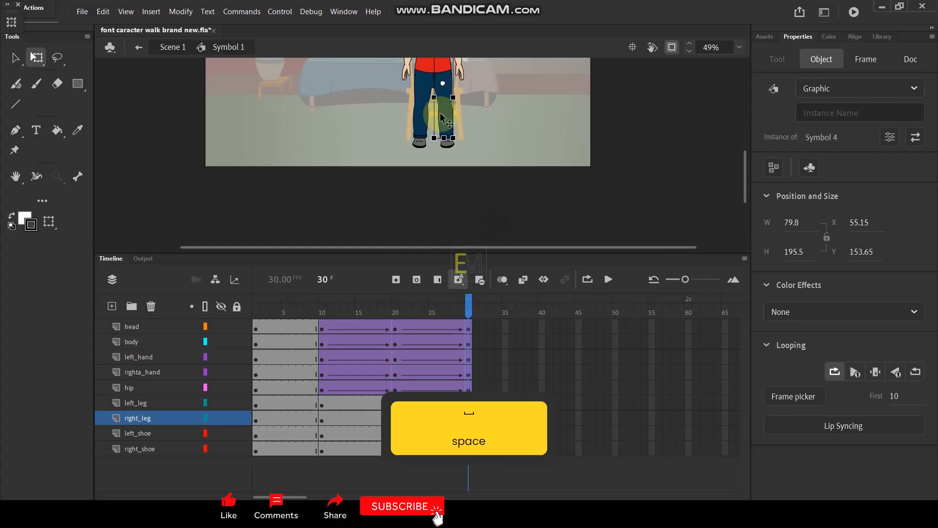
double_click(443, 114)
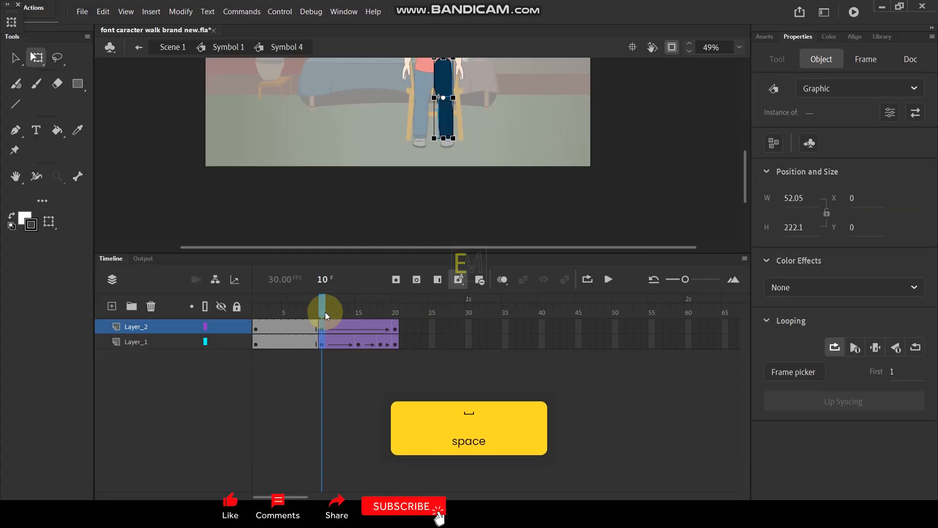
left_click_drag(321, 310, 395, 312)
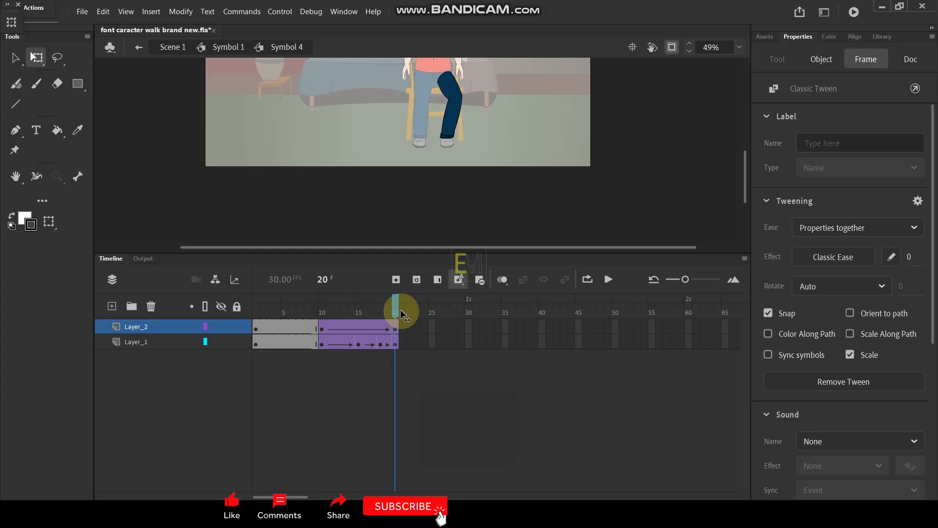
left_click(459, 330)
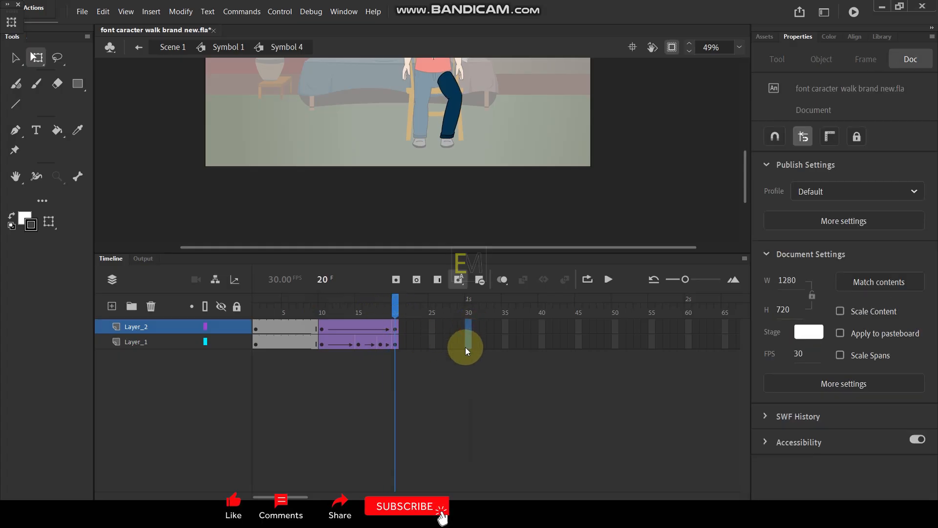
left_click(465, 347, "shift")
key("F6")
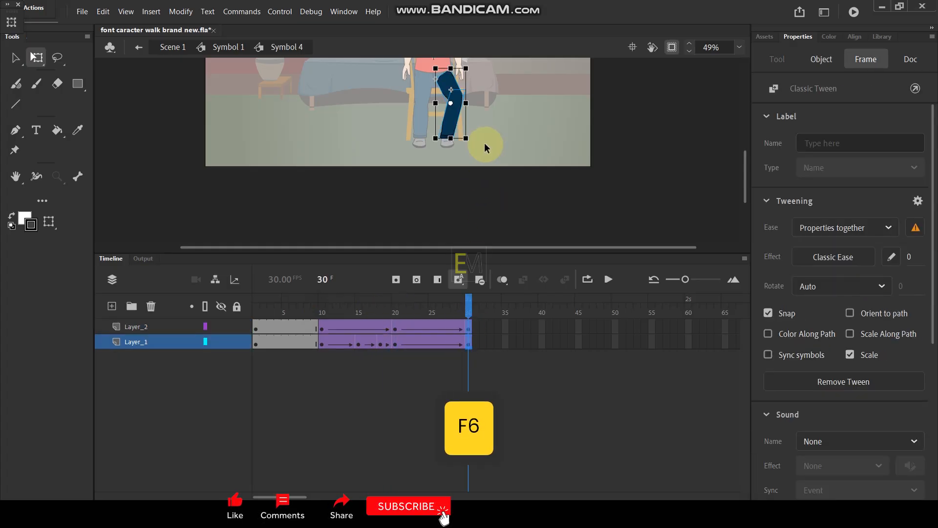
Move the whole leg's pivot to the bottom of the trouser leg at frame 30 and skew the leg until the shin stands upright.
scroll(474, 77, "up", 3)
left_click_drag(491, 105, 509, 122)
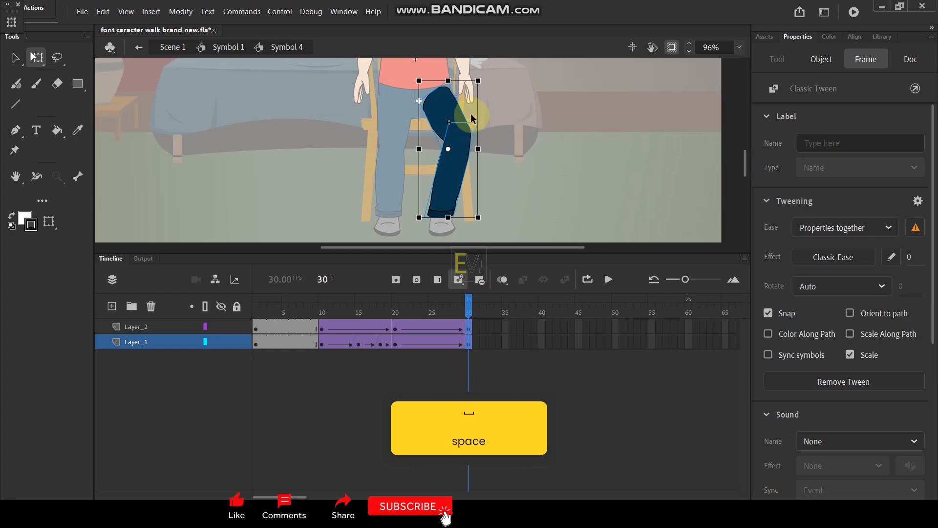
left_click_drag(448, 151, 448, 220)
left_click_drag(455, 81, 439, 87)
left_click(470, 260)
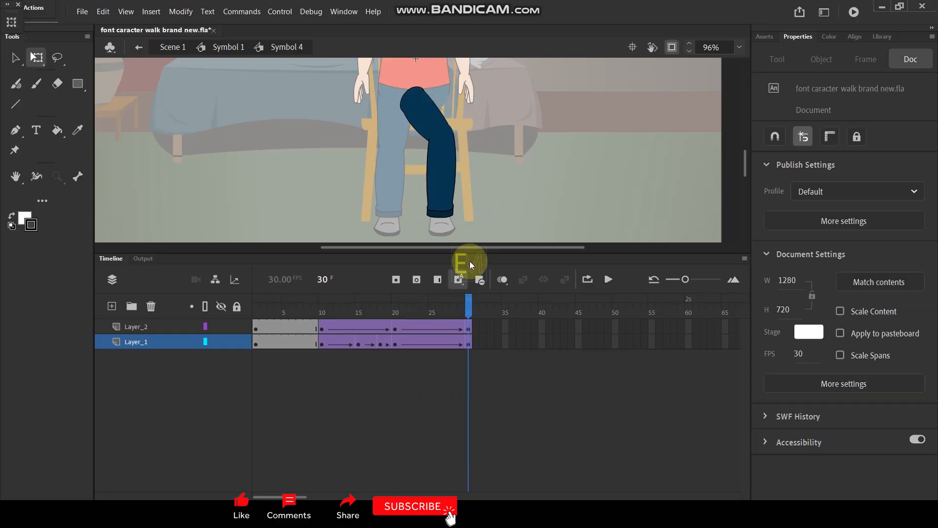
Straighten the thigh at frame 30, resize it to about 54 by 90 px to meet the shin, and scrub the motion.
left_click(425, 111)
left_click_drag(424, 114, 445, 106)
left_click_drag(485, 137, 443, 143)
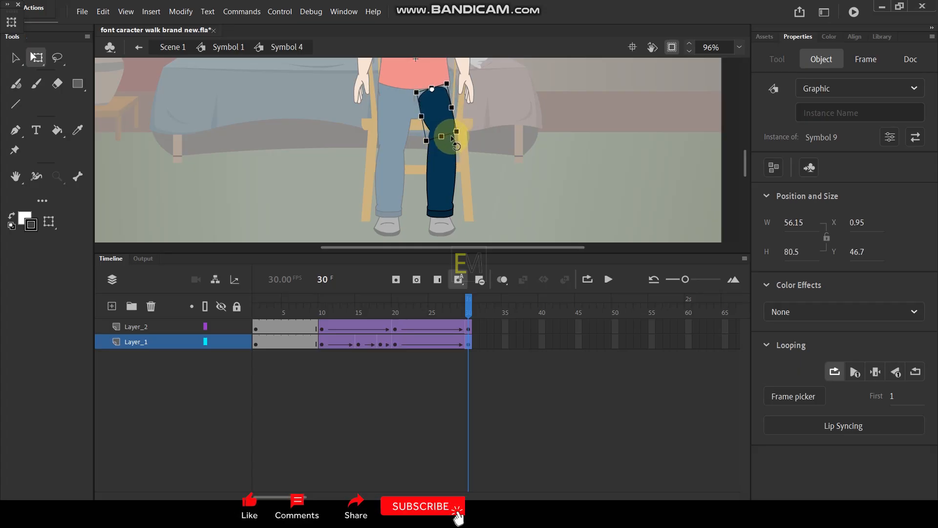
scroll(451, 133, "up", 5)
left_click_drag(473, 137, 468, 141)
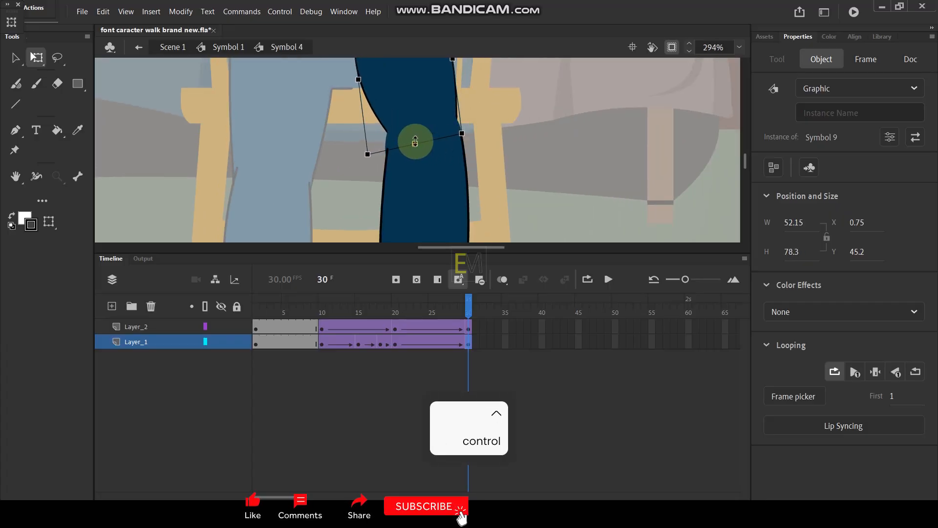
left_click_drag(415, 141, 416, 167)
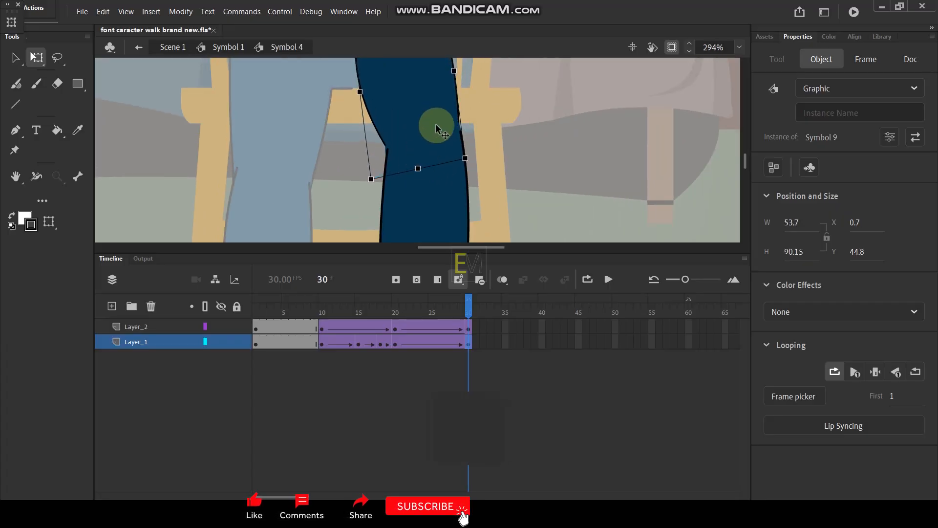
scroll(433, 128, "down", 3)
left_click_drag(460, 308, 473, 326)
left_click(491, 197)
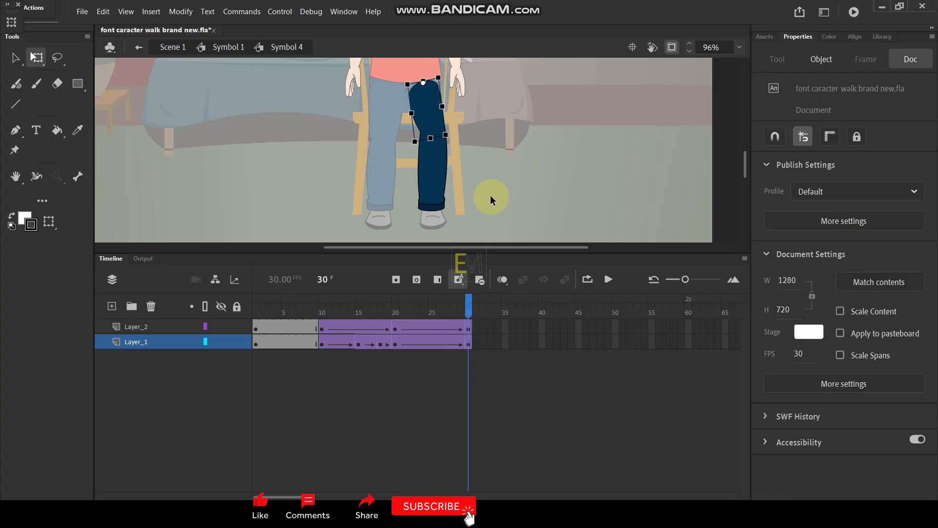
Return to Symbol 1, synchronize the symbols across the right_leg layer's frames, and scrub to frame 30.
double_click(512, 178)
left_click(161, 416)
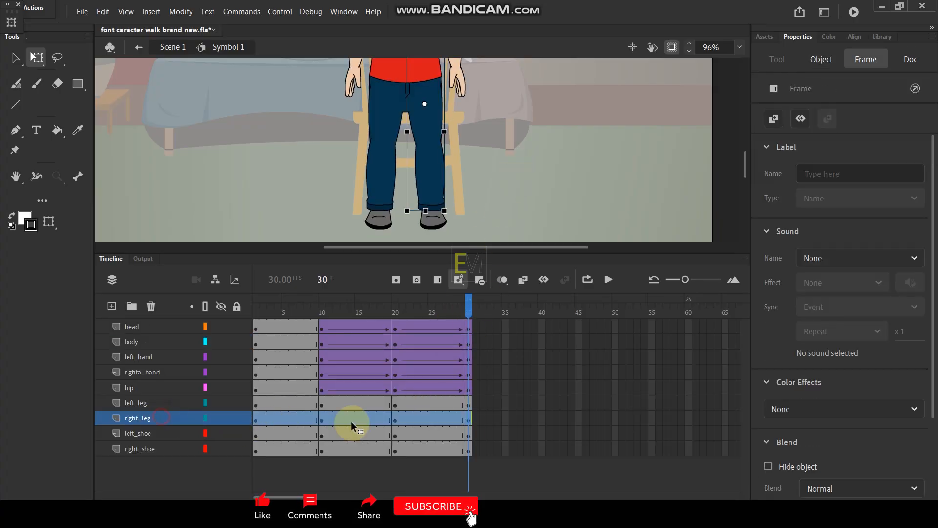
right_click(363, 418)
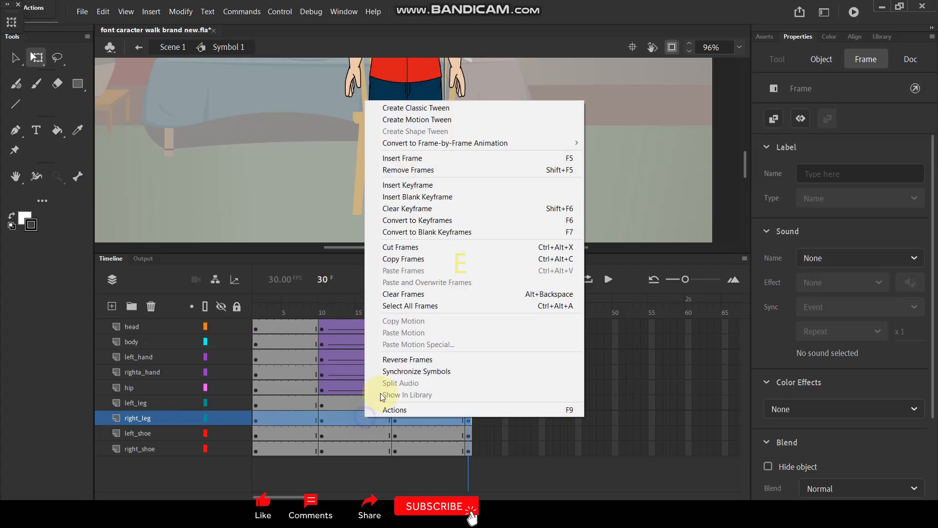
left_click(412, 371)
left_click_drag(467, 315, 484, 332)
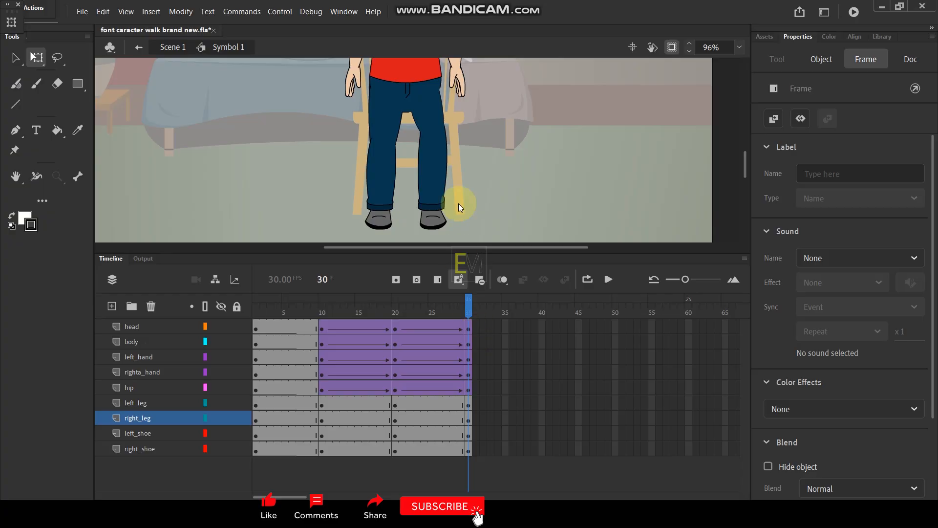
Reopen Symbol 4 at frame 30 and nudge the thigh to about X 2.85, Y 45.05 to align its outline with the shin.
double_click(433, 110)
scroll(432, 116, "up", 3)
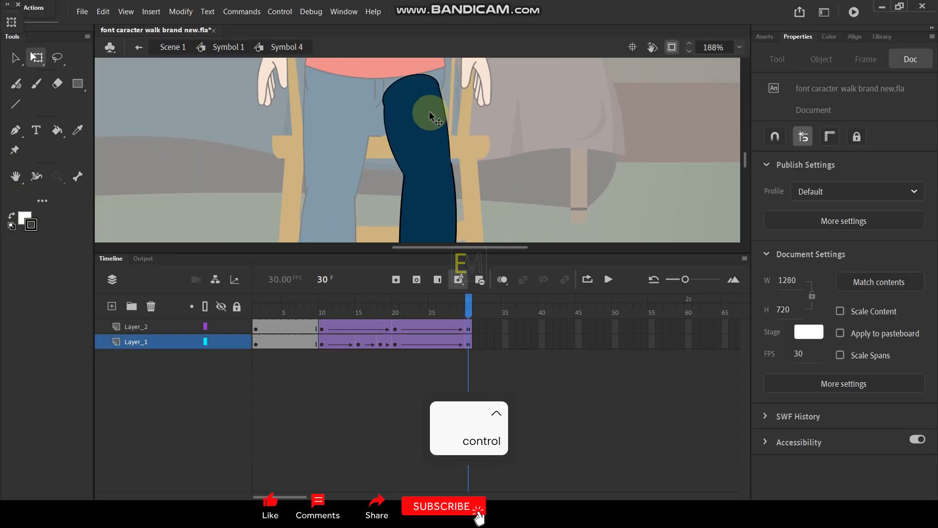
left_click(429, 110)
scroll(442, 80, "up", 5)
left_click_drag(402, 130, 412, 137)
scroll(411, 137, "down", 4)
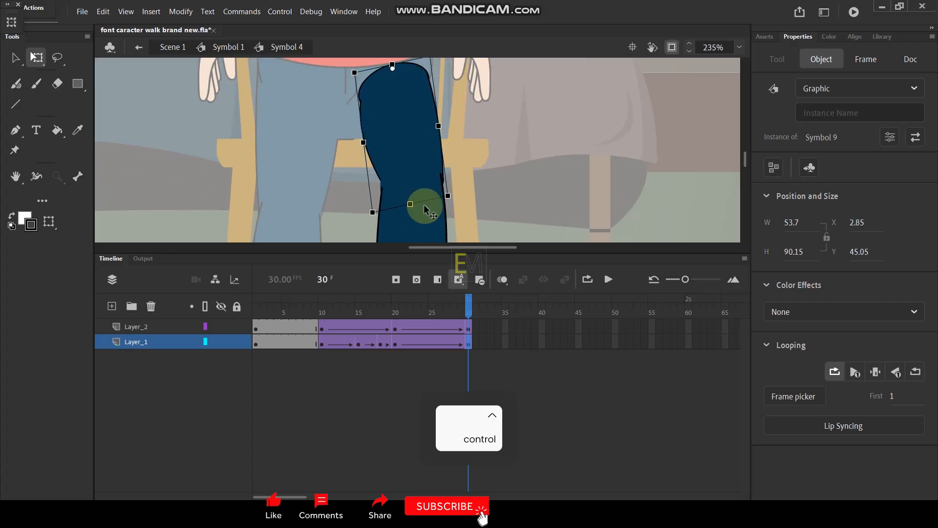
Return to Symbol 1, resynchronize the symbols across the right_leg layer's frames, and scrub around frame 30.
mouse_move(453, 306)
left_mouse_down()
mouse_move(352, 314)
mouse_move(467, 313)
left_mouse_up()
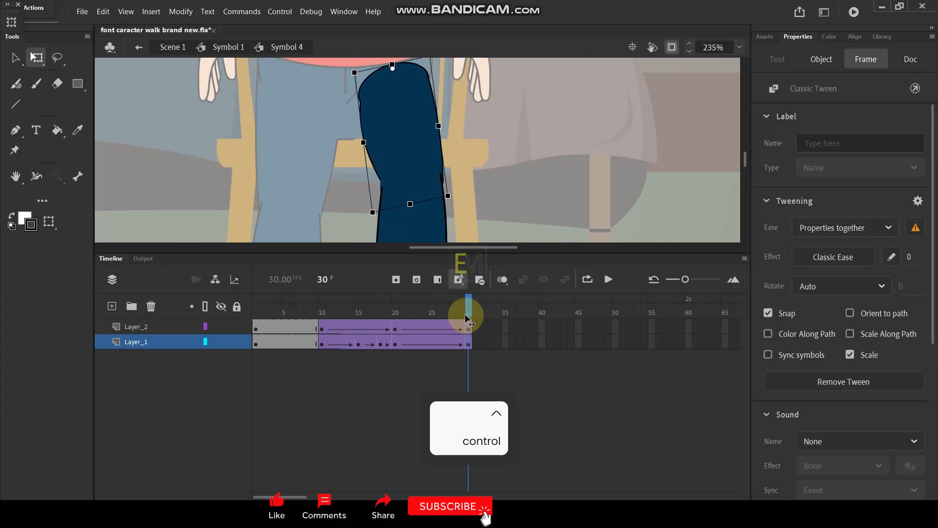
left_click(482, 128)
double_click(506, 128)
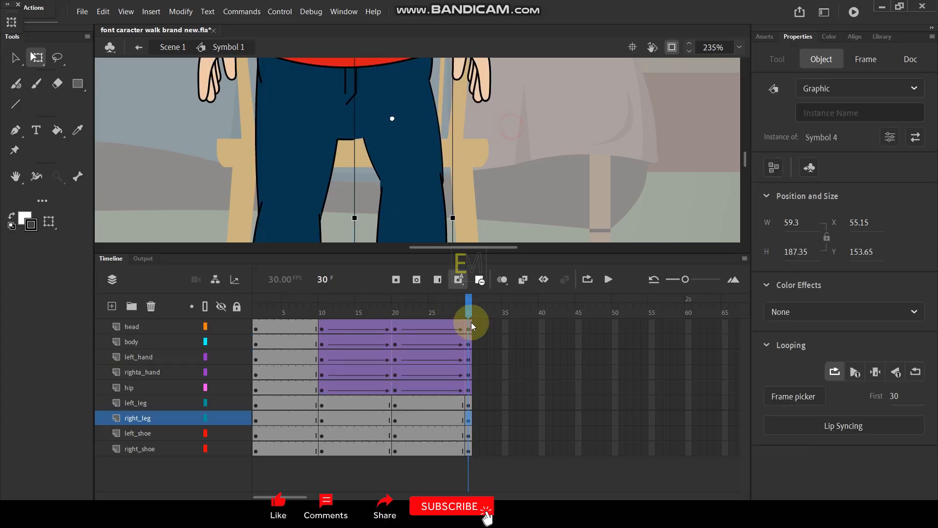
left_click(157, 419)
right_click(372, 417)
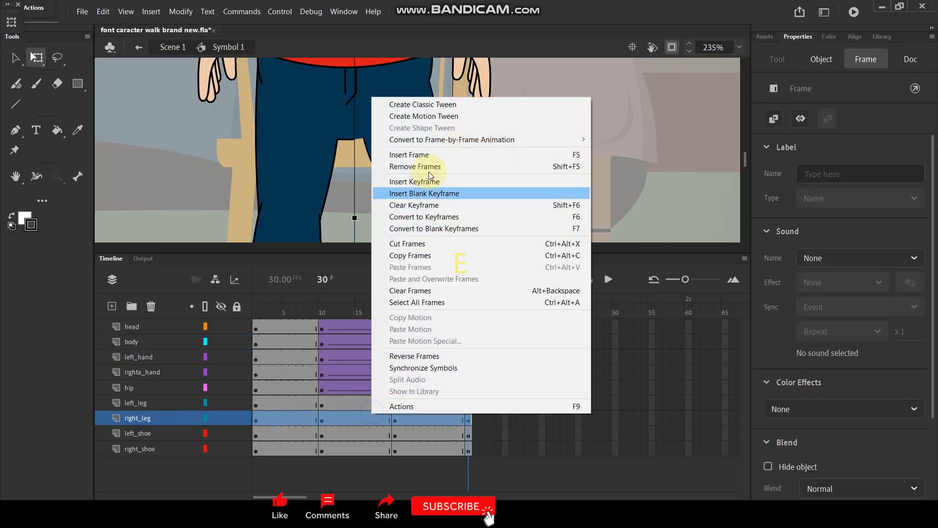
left_click(420, 367)
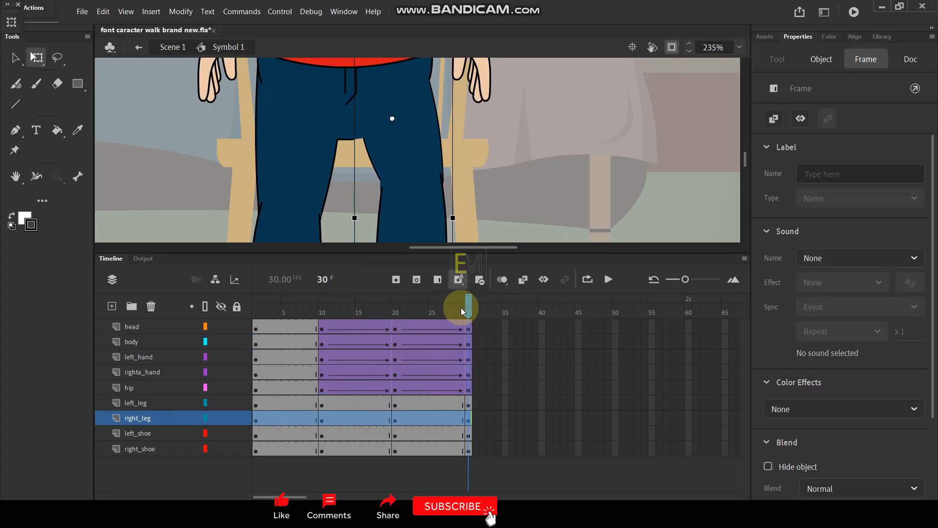
left_click_drag(457, 306, 474, 334)
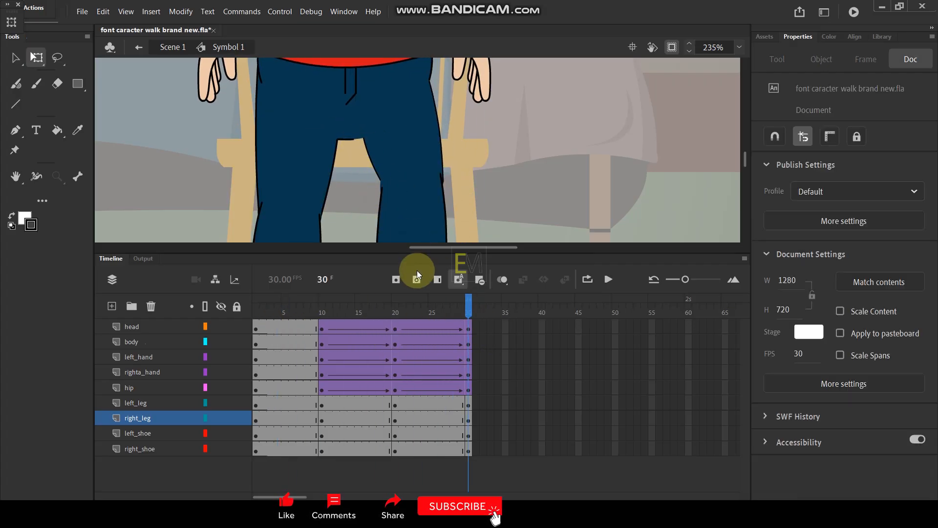
Open the leftleg symbol and insert keyframes on both of its layers at frame 30.
left_click(277, 186)
scroll(327, 128, "down", 3)
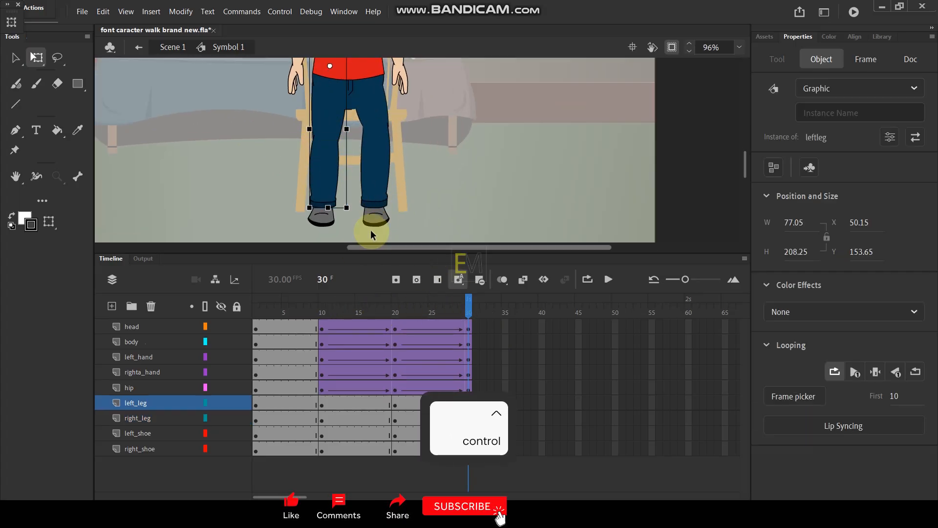
double_click(330, 155)
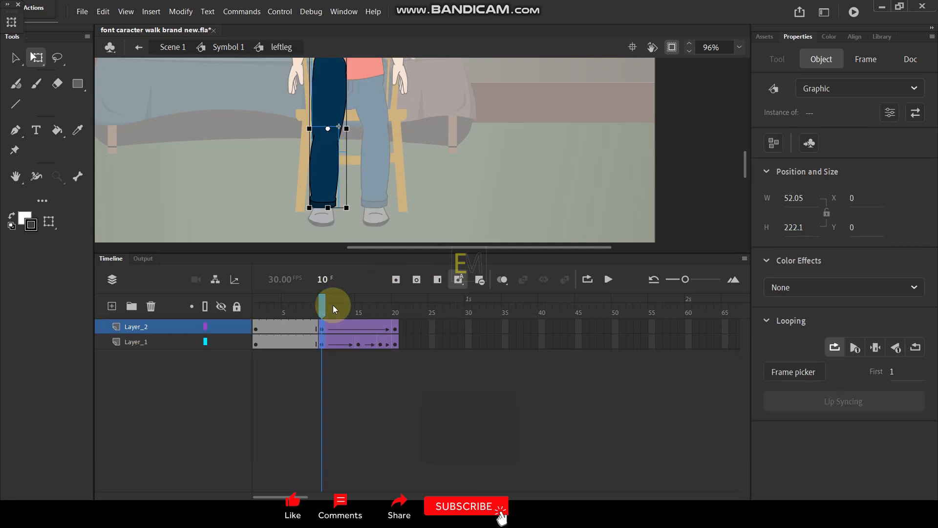
left_click_drag(321, 306, 404, 311)
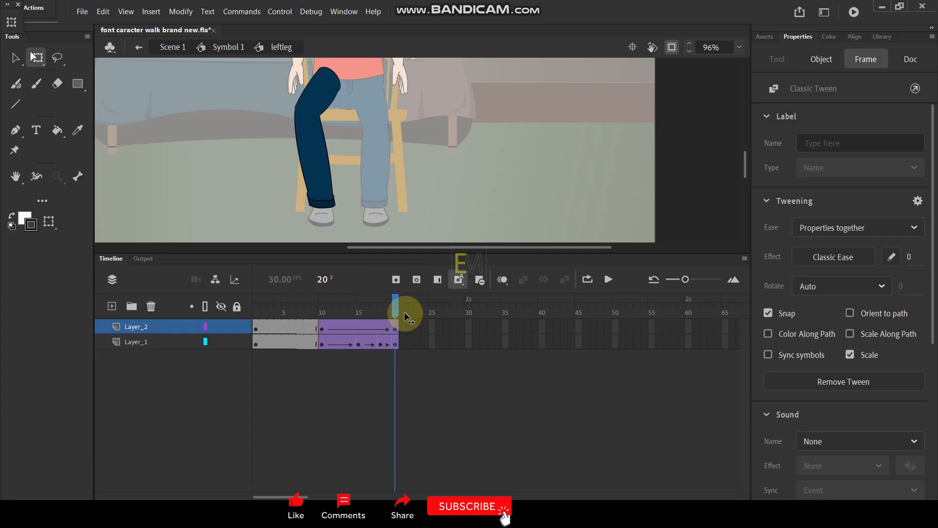
left_click(461, 322)
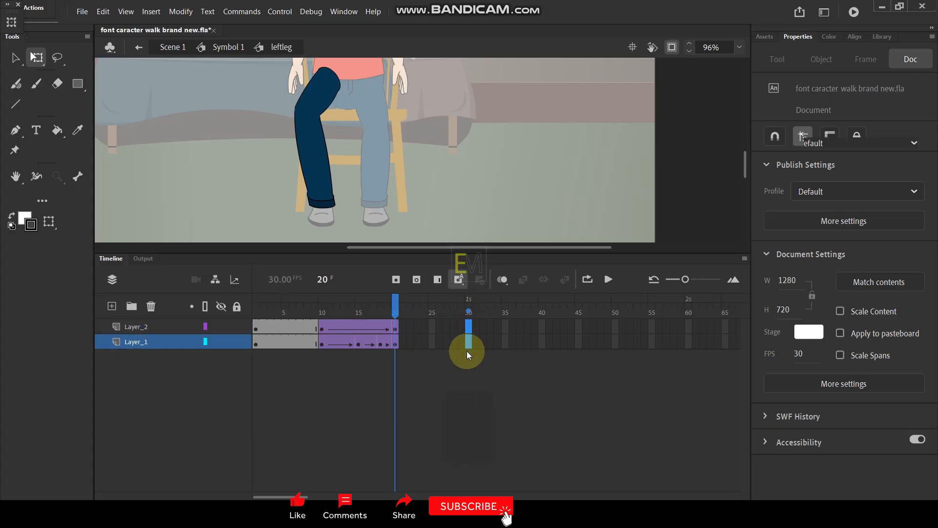
key("F6")
Move the whole left leg's pivot to the trouser bottom at frame 30 and skew the leg until the shin stands upright.
left_click(308, 154)
left_click_drag(317, 134, 317, 207)
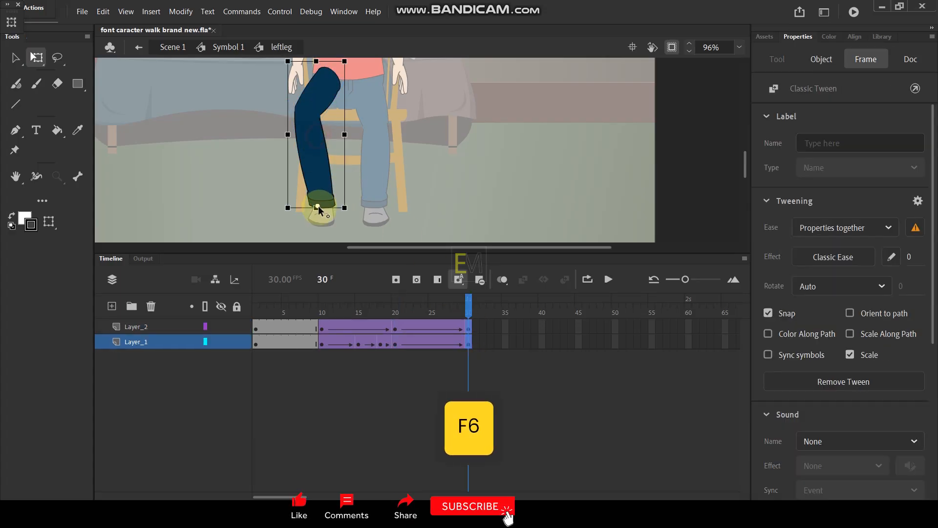
left_click_drag(325, 61, 353, 63)
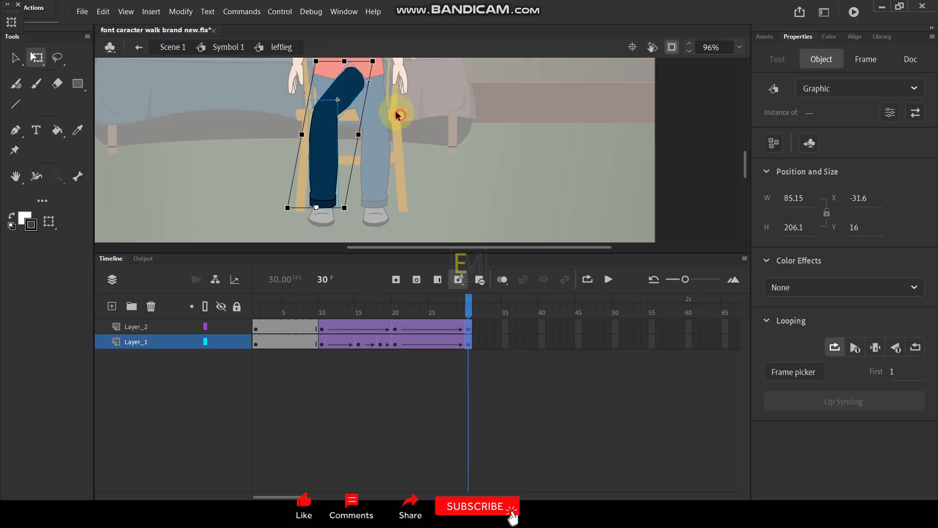
left_click(397, 115)
Straighten the left thigh at frame 30, resize it to about 45 by 72 px, and fit it onto the shin.
left_click(345, 92)
scroll(339, 83, "up", 3)
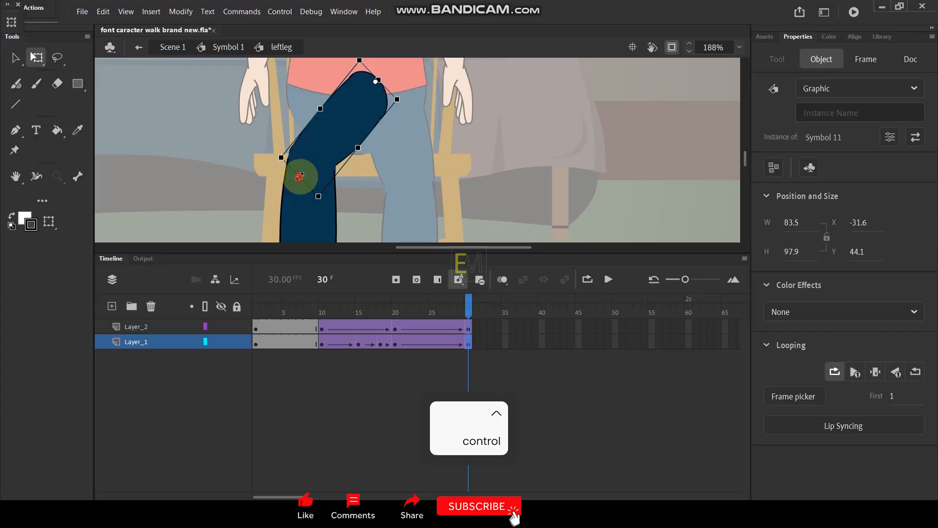
left_click_drag(299, 176, 322, 149)
left_click_drag(354, 184, 387, 172)
left_click_drag(371, 130, 311, 146)
scroll(311, 183, "down", 2)
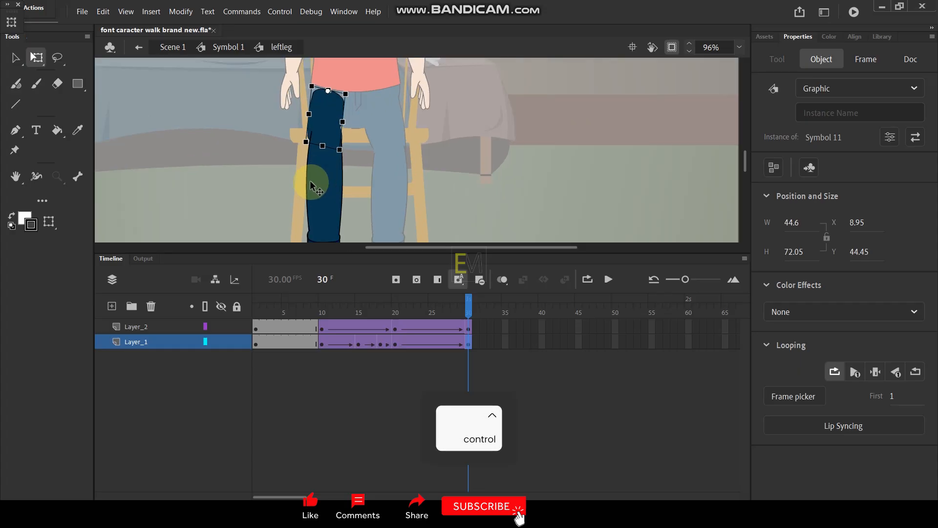
Skew the left shin slightly at frame 30 to about 47 px wide so its outline meets the thigh.
scroll(311, 184, "up", 2)
left_click(336, 139)
scroll(352, 149, "down", 1)
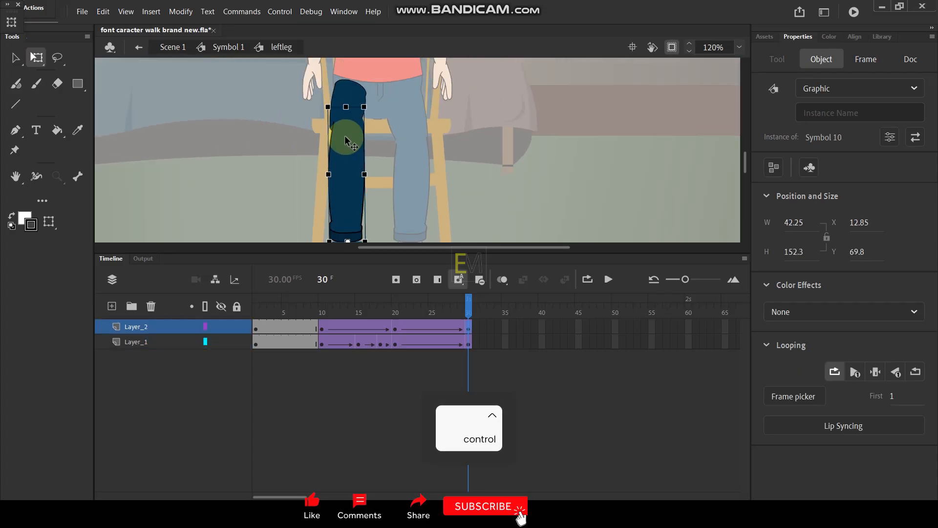
scroll(351, 106, "up", 2)
left_click_drag(351, 106, 345, 109)
scroll(373, 95, "down", 3)
scroll(391, 106, "up", 1)
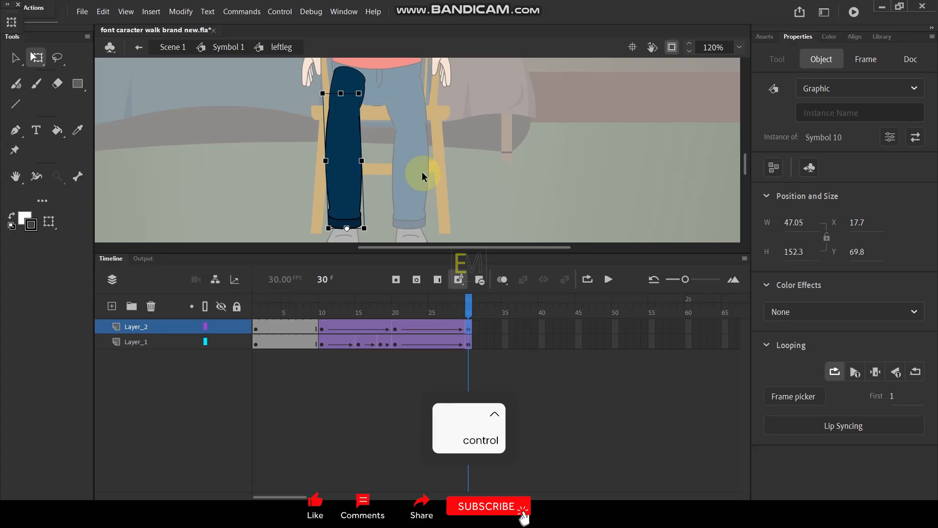
mouse_move(468, 309)
left_mouse_down()
mouse_move(318, 314)
mouse_move(466, 315)
left_mouse_up()
Return to Symbol 1, synchronize the symbols across the left_leg layer's frames, and play the animation.
double_click(450, 199)
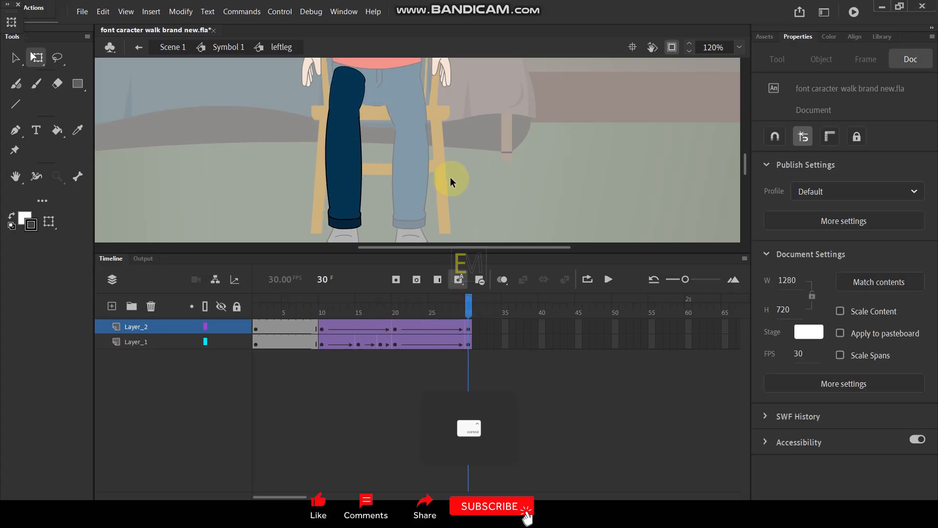
left_click(177, 402)
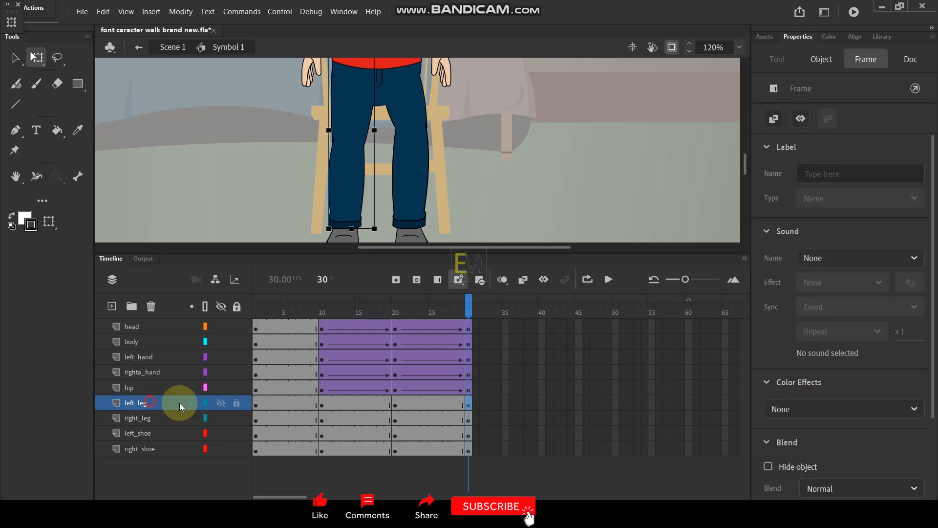
right_click(362, 402)
left_click(416, 357)
scroll(480, 144, "down", 5)
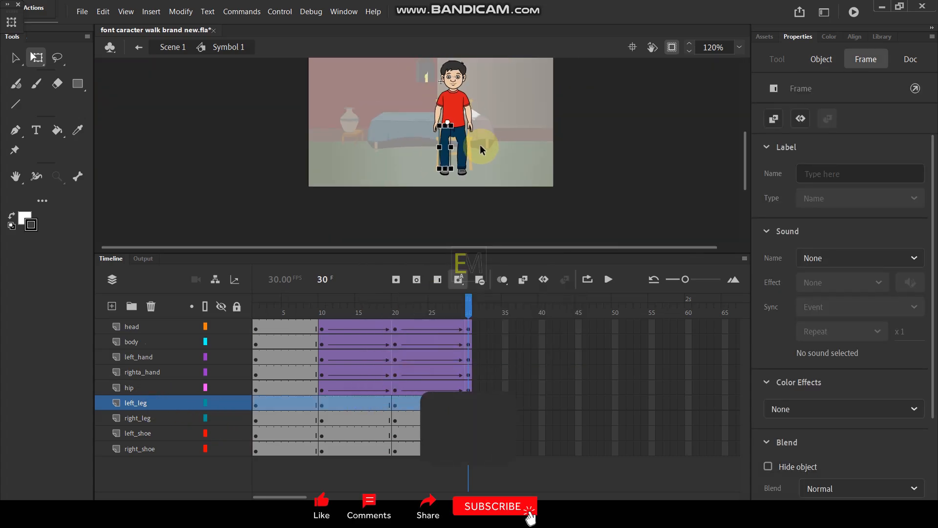
scroll(469, 106, "up", 2)
key("Return")
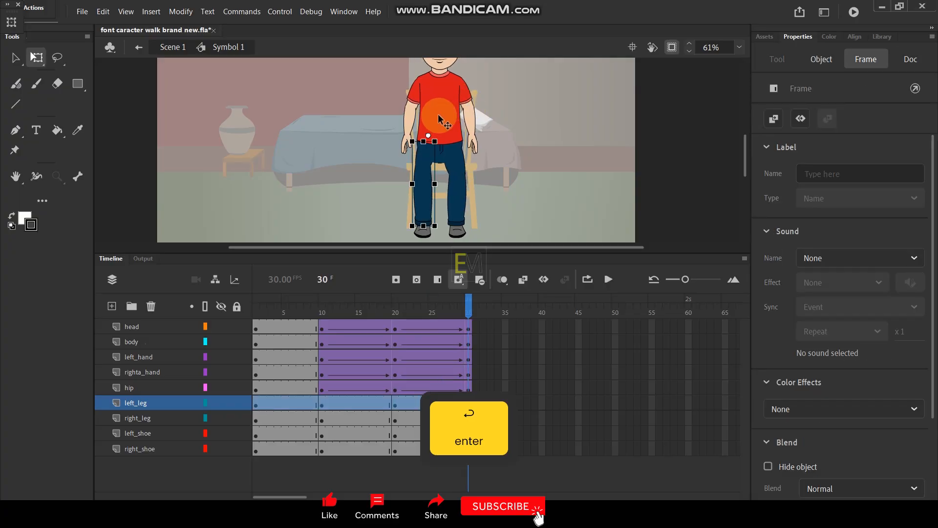
Scrub the opening frames up to the sitting motion and open the left hand symbol for editing.
scroll(442, 88, "up", 1)
left_click(408, 181)
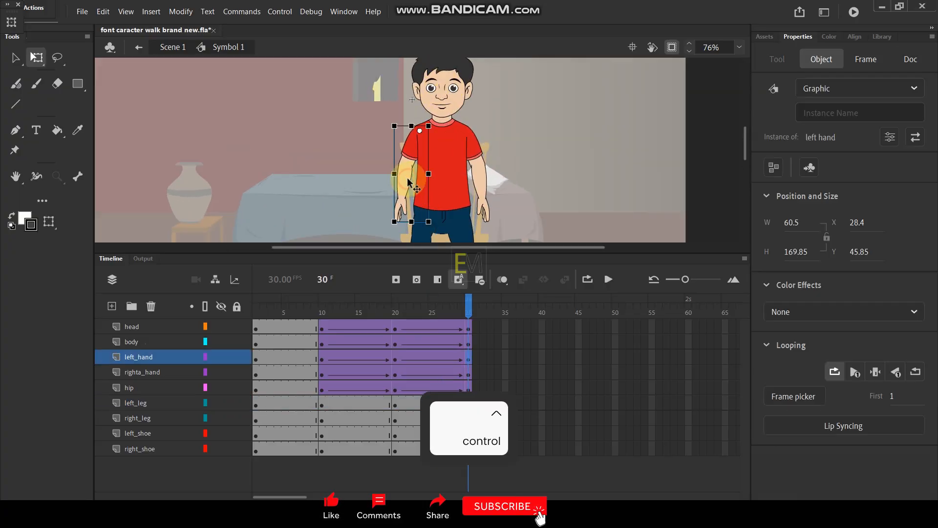
left_click_drag(273, 311, 323, 307)
left_click(387, 180)
double_click(408, 172)
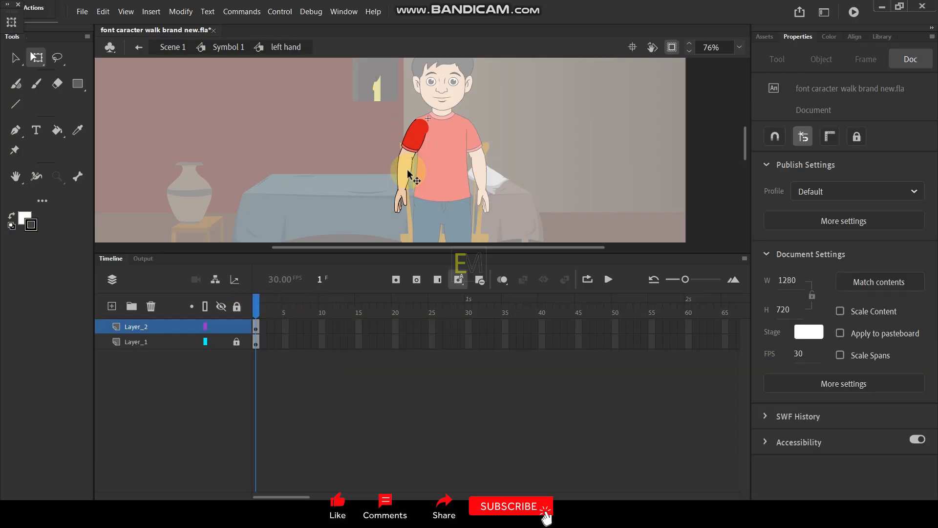
Convert the forearm on Layer_2 to a graphic symbol and move its pivot to the elbow.
left_click(157, 329)
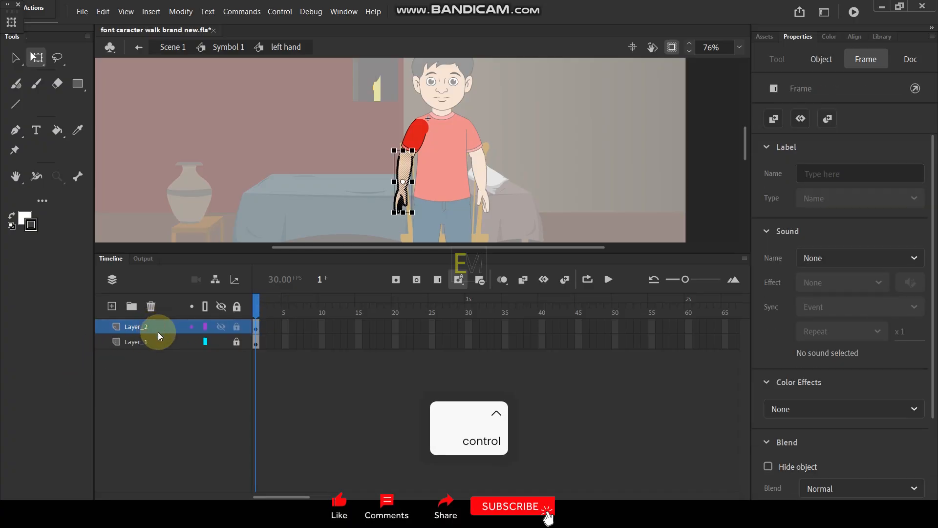
key("F8")
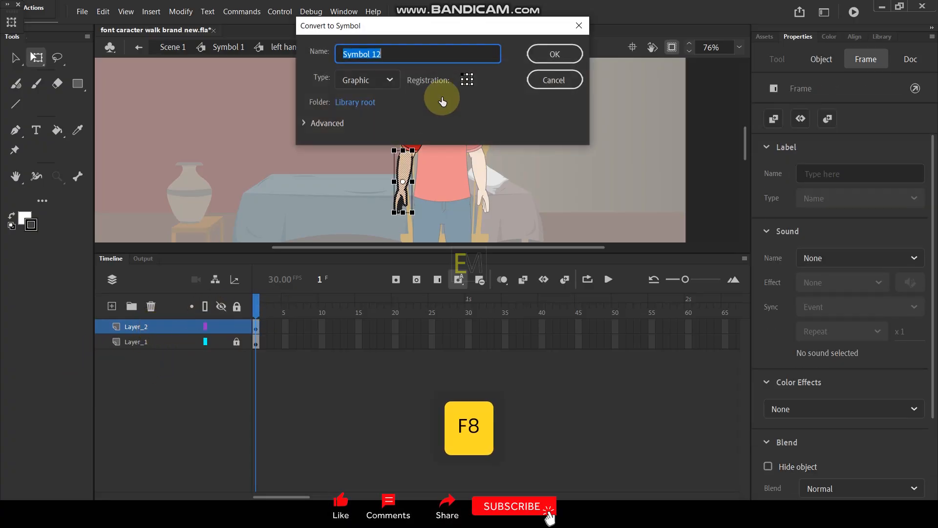
left_click(553, 53)
scroll(403, 168, "up", 3, "ctrl")
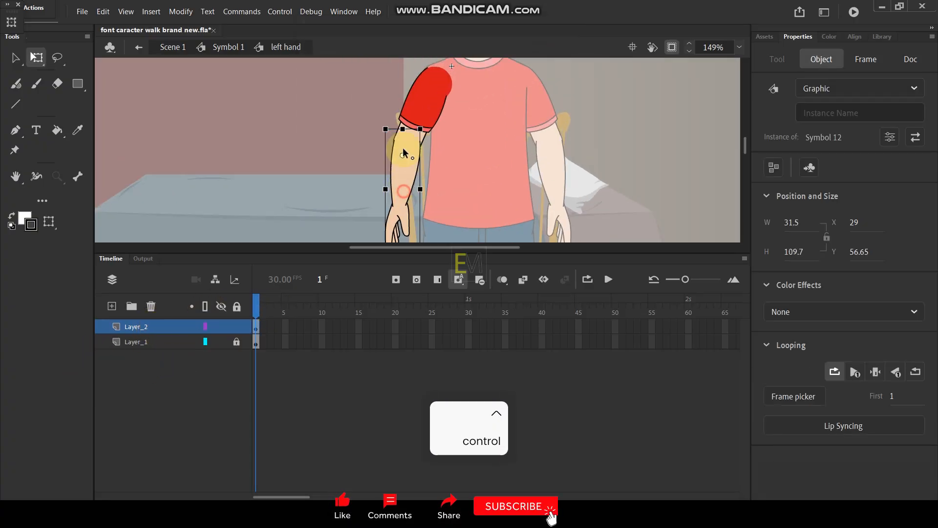
Unlock Layer_1, convert the upper arm to a graphic symbol, and place its pivot at the shoulder.
left_click(236, 341)
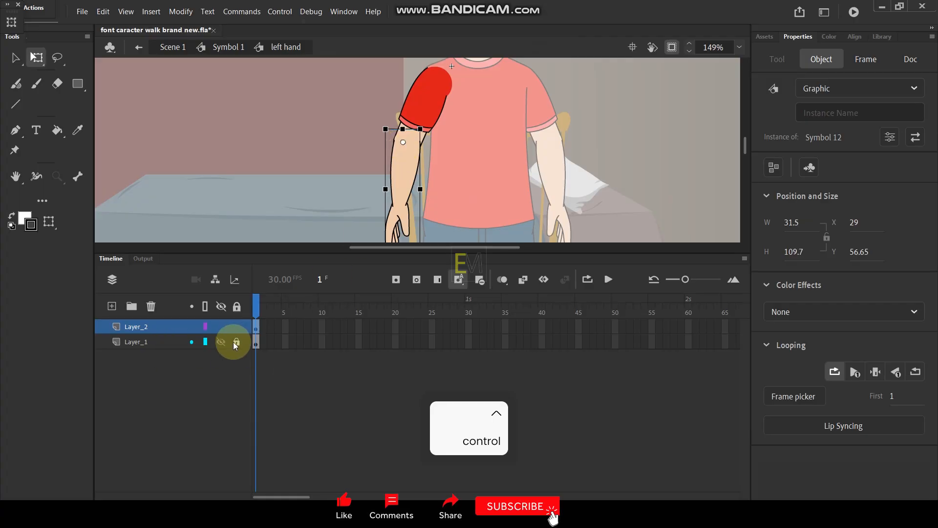
left_click(160, 341)
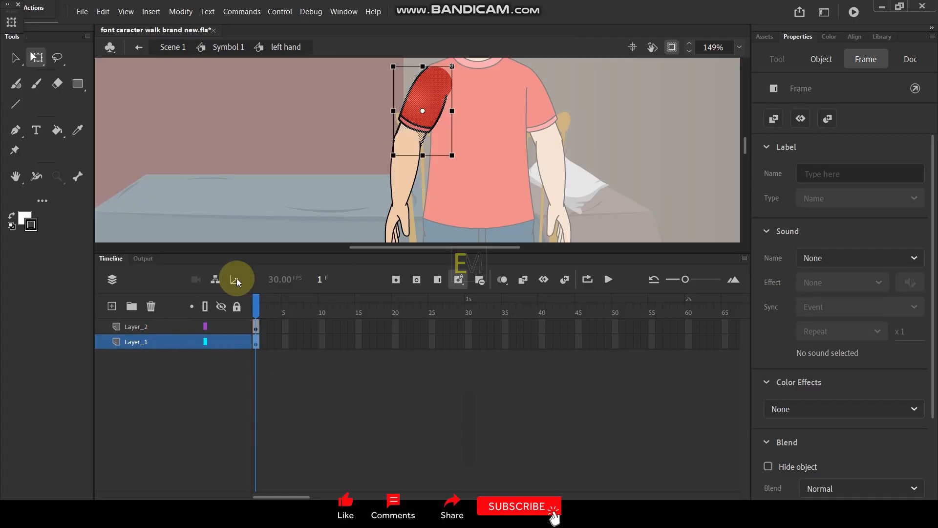
key("F8")
left_click(544, 57)
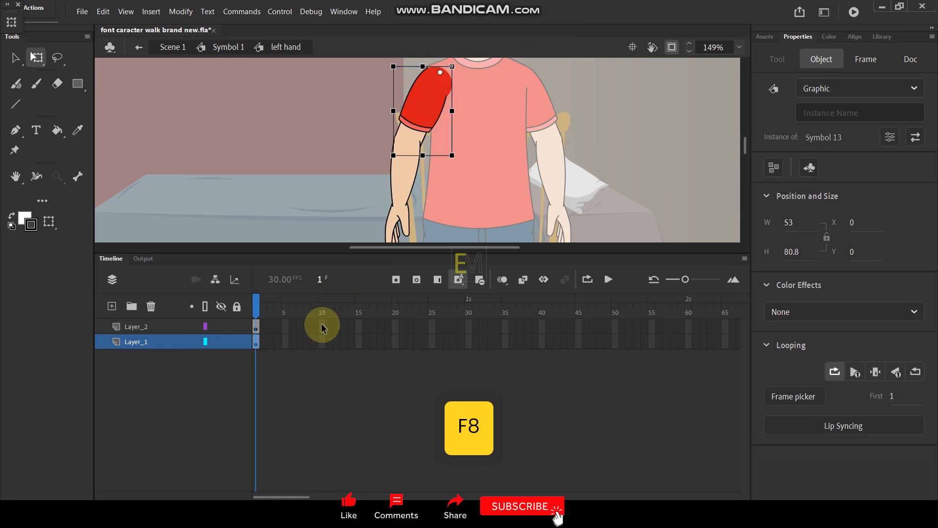
Insert keyframes on both layers of the left hand symbol at frames 10 and 20.
left_click_drag(321, 324, 321, 339)
key("F6")
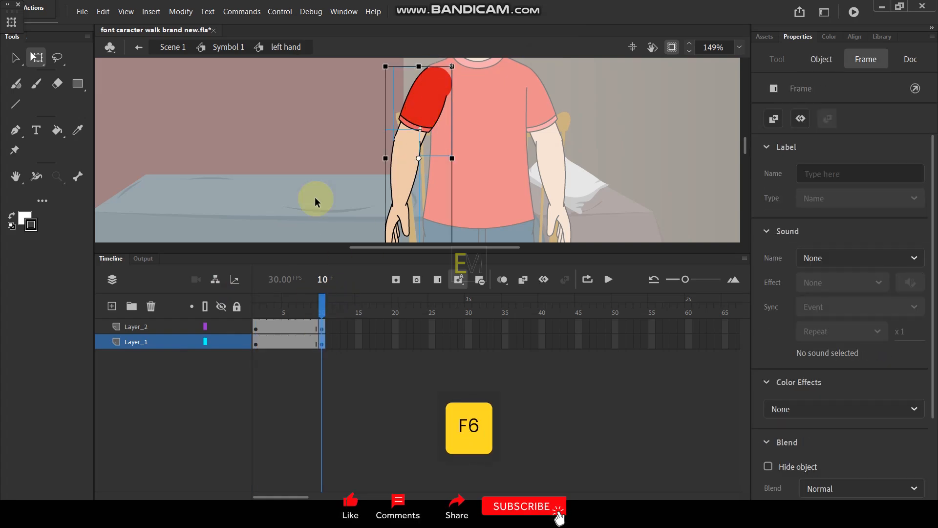
double_click(321, 160)
left_click_drag(385, 311, 394, 308)
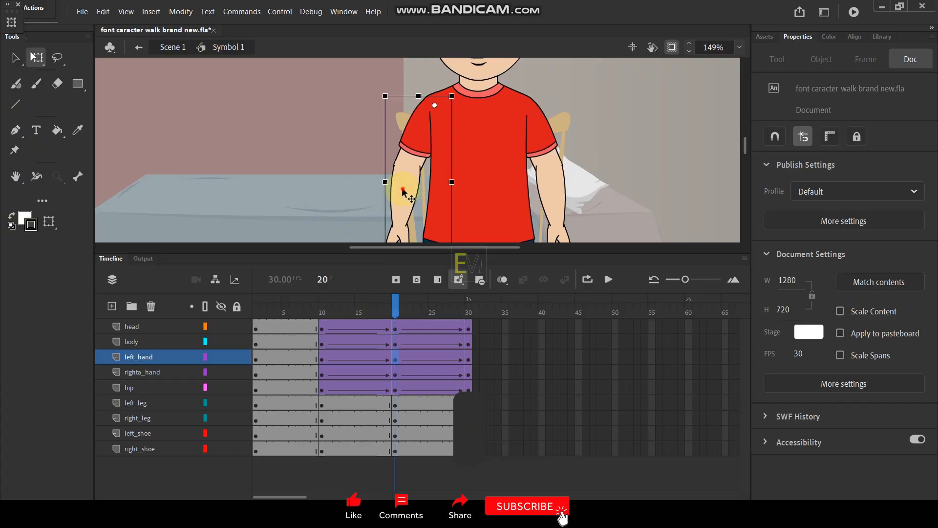
double_click(402, 187)
mouse_move(394, 346)
left_mouse_down()
mouse_move(393, 324)
mouse_move(396, 345)
left_mouse_up()
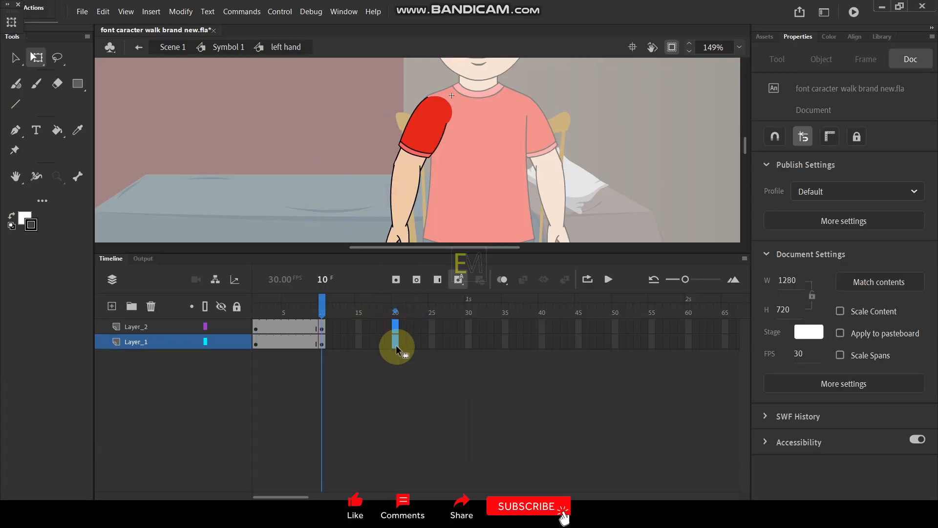
key("F6")
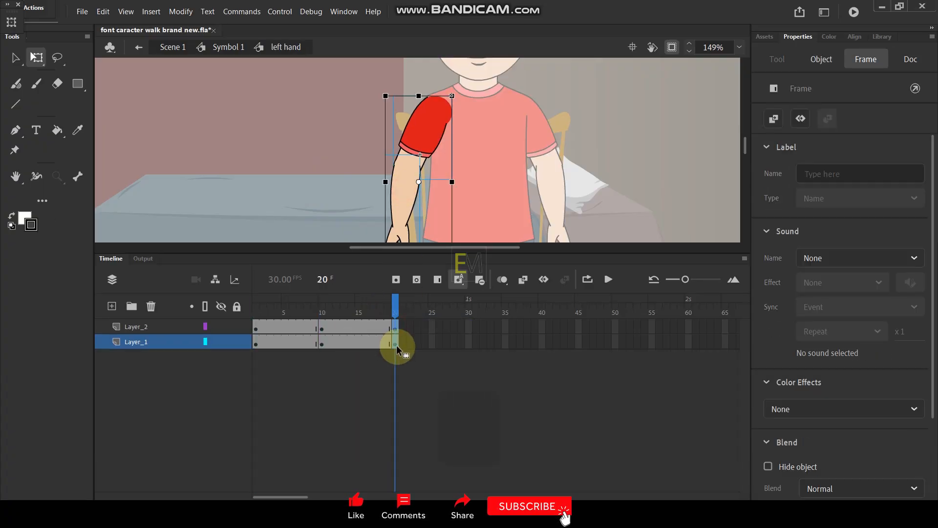
Move the whole arm's pivot to the shoulder at frame 20 and rotate the arm slightly inward toward the thigh.
left_click(419, 183)
scroll(430, 146, "down", 2)
scroll(445, 205, "up", 1)
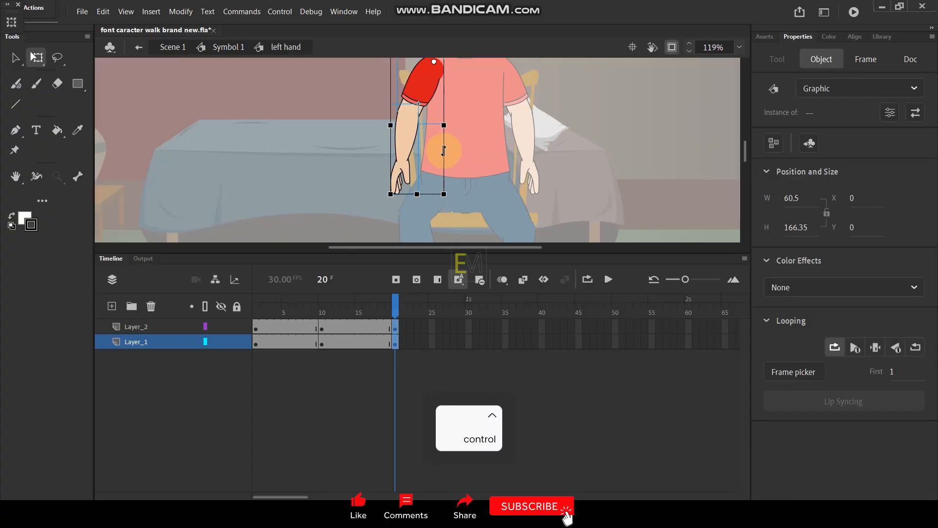
left_click_drag(444, 203, 462, 206)
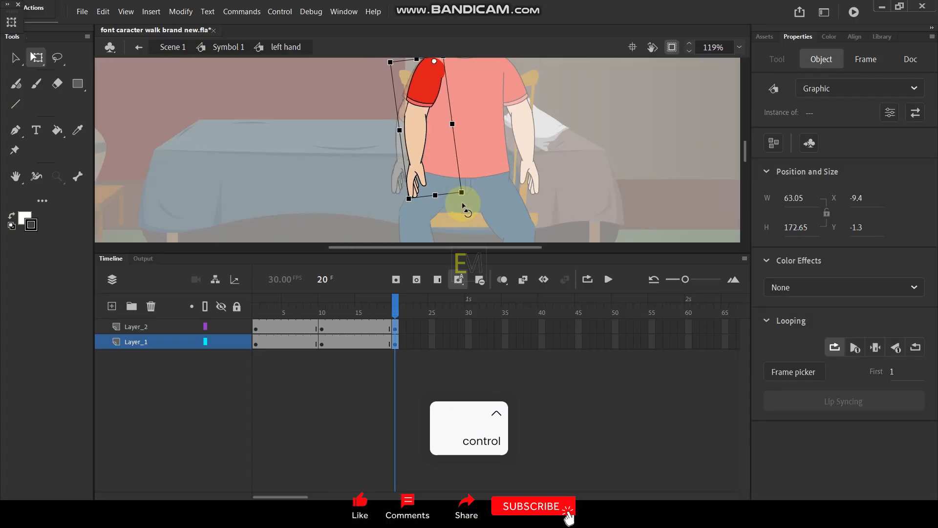
Reopen the left hand symbol at frame 20 and rotate the forearm slightly inward toward the thigh.
double_click(344, 156)
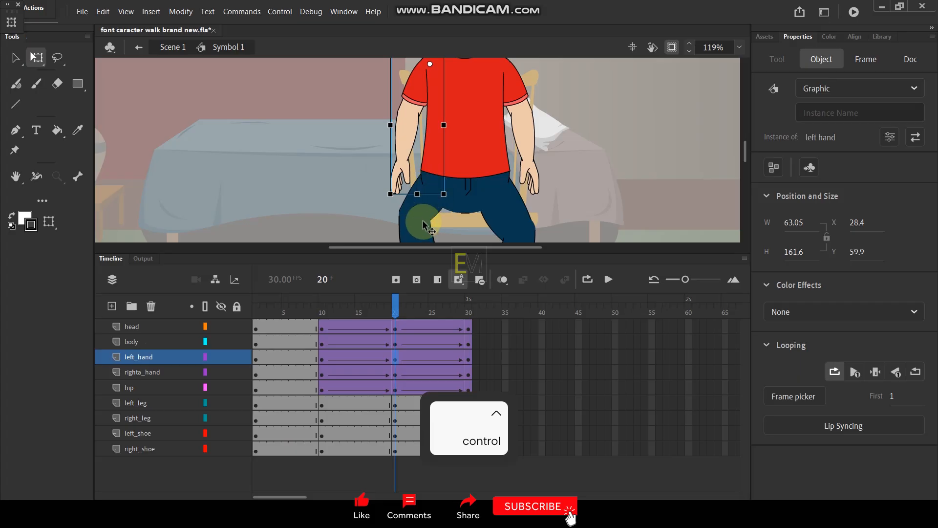
left_click(410, 136)
double_click(410, 136)
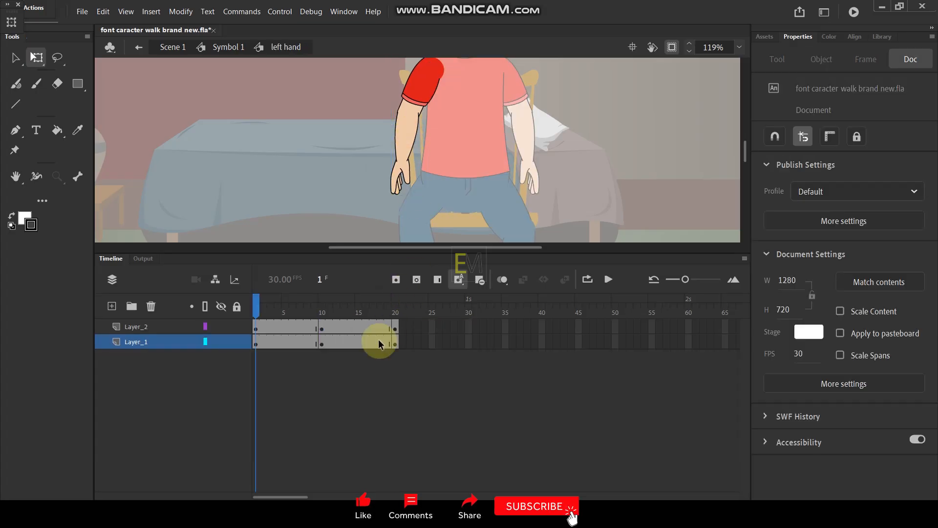
left_click_drag(260, 303, 396, 304)
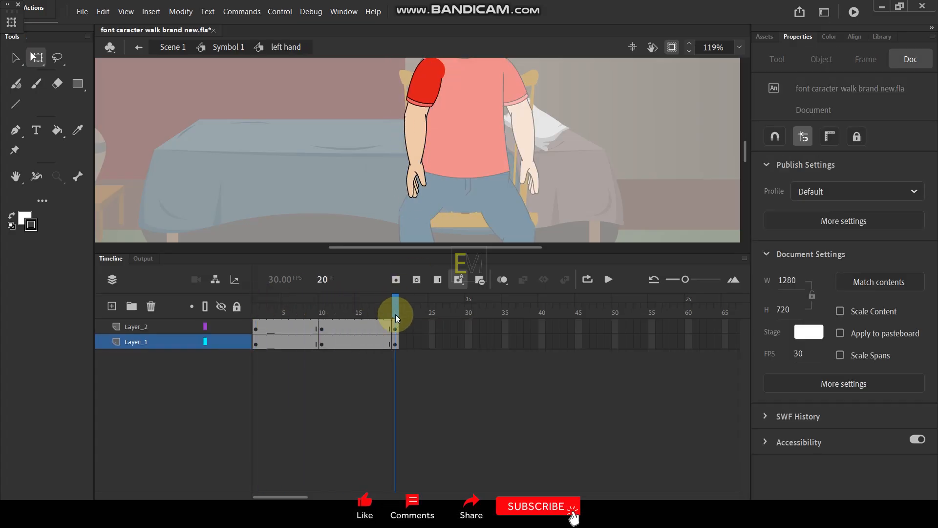
left_click(426, 195)
left_click_drag(443, 200, 448, 200)
Create classic tweens between frames 10 and 20 on both left hand layers and return to Symbol 1.
left_click_drag(411, 342, 336, 345)
right_click(345, 342)
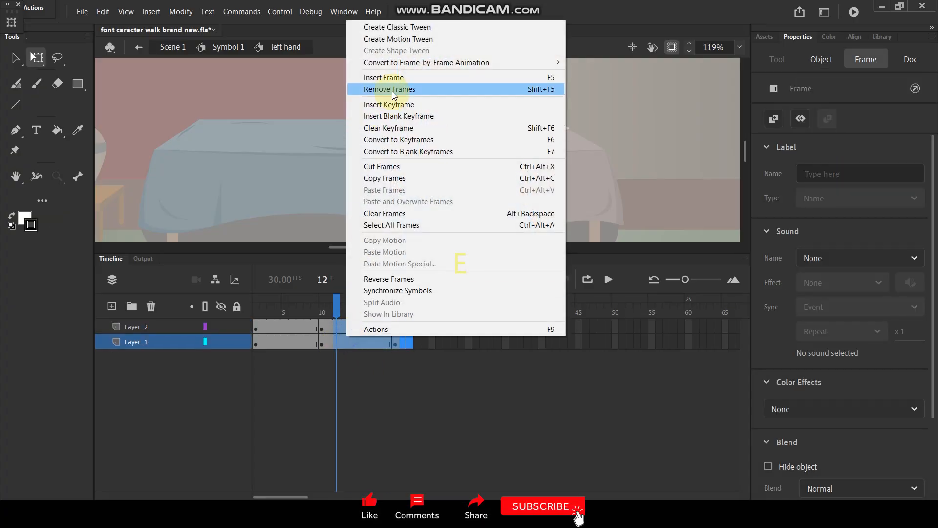
left_click(413, 28)
left_click(293, 157)
double_click(293, 157)
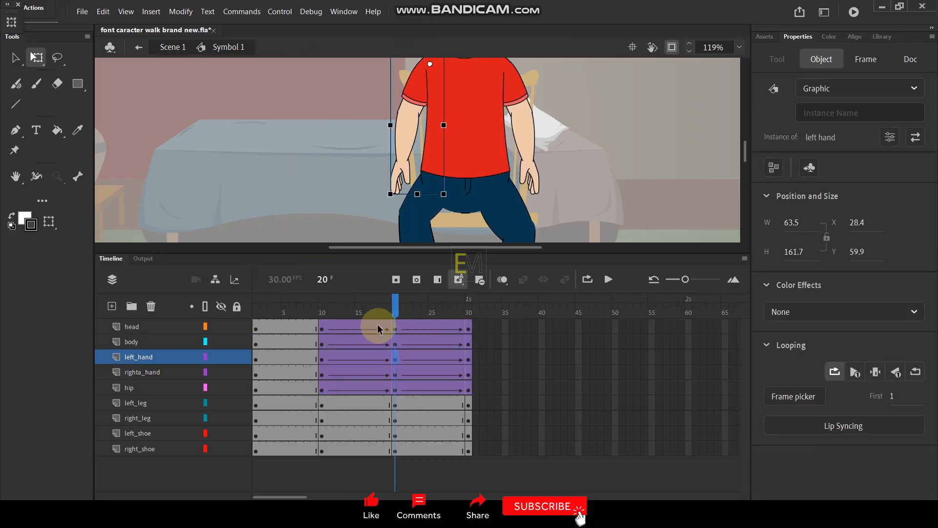
Synchronize the symbols across the left_hand layer's frames and check the arm's pose at frame 20.
left_click_drag(395, 310, 320, 310)
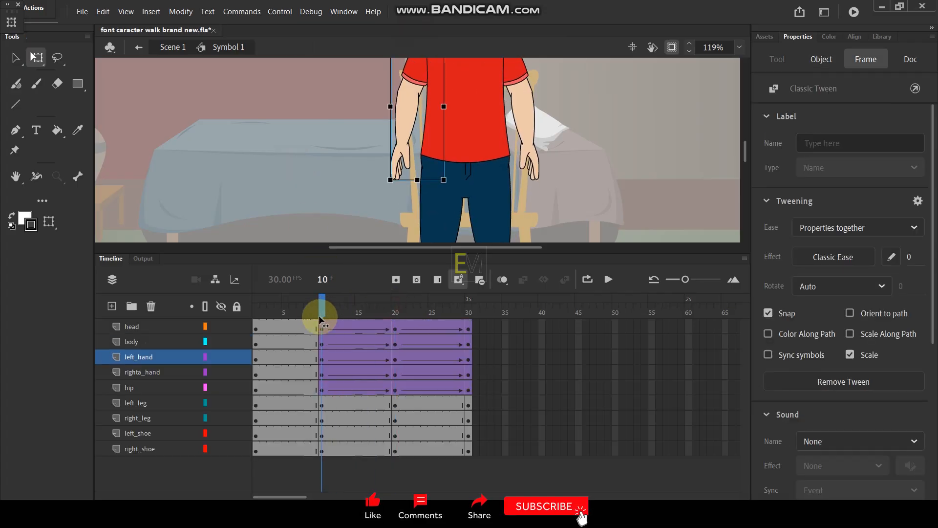
left_click(165, 362)
right_click(338, 351)
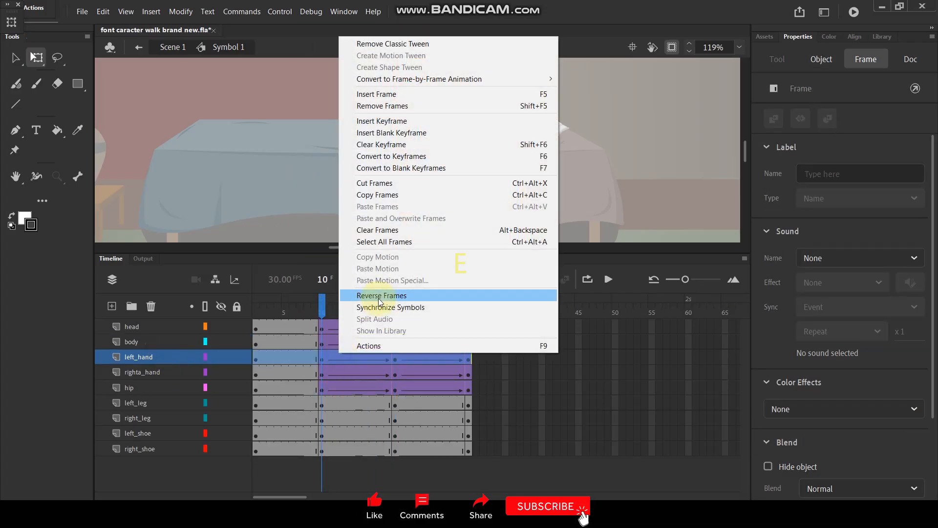
left_click(383, 310)
left_click_drag(321, 304, 399, 306)
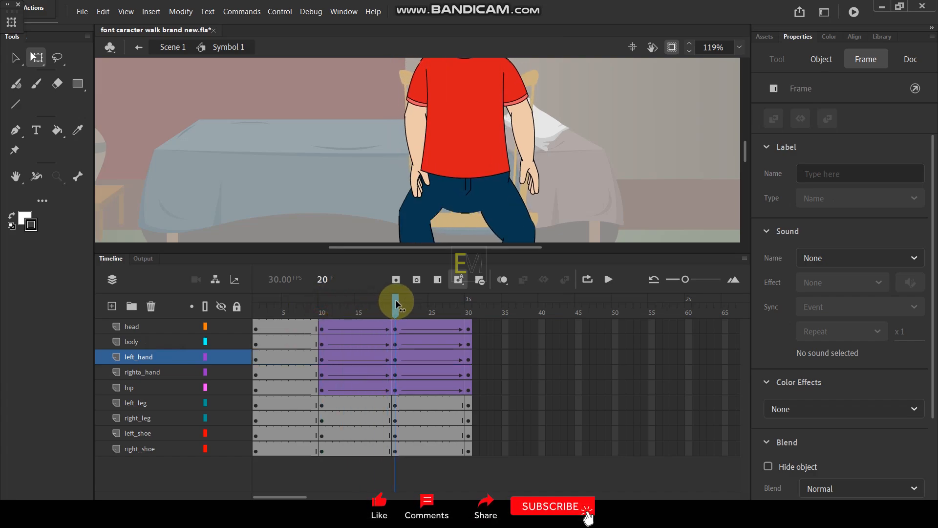
Inside the left hand symbol, rotate the forearm slightly outward at frame 20, and return to Symbol 1.
double_click(413, 170)
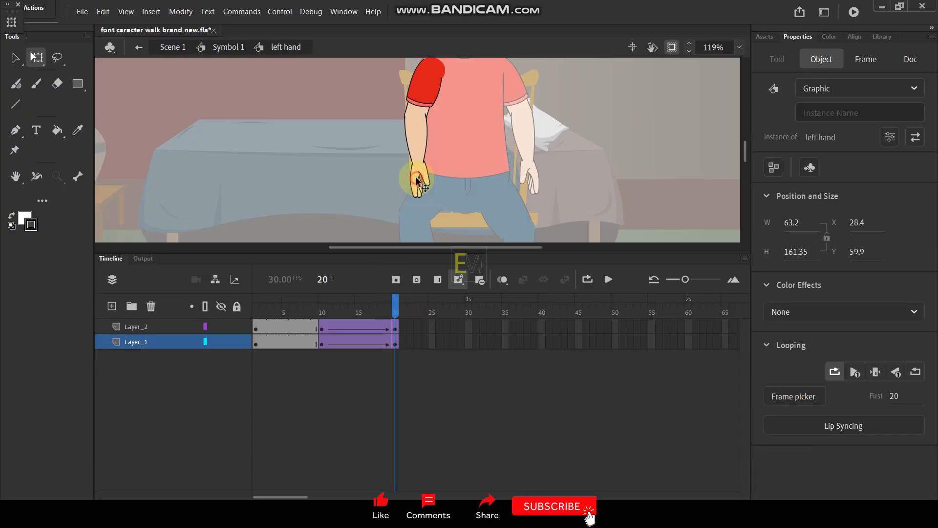
scroll(420, 176, "up", 3)
left_click(424, 172)
left_click_drag(474, 217, 436, 269)
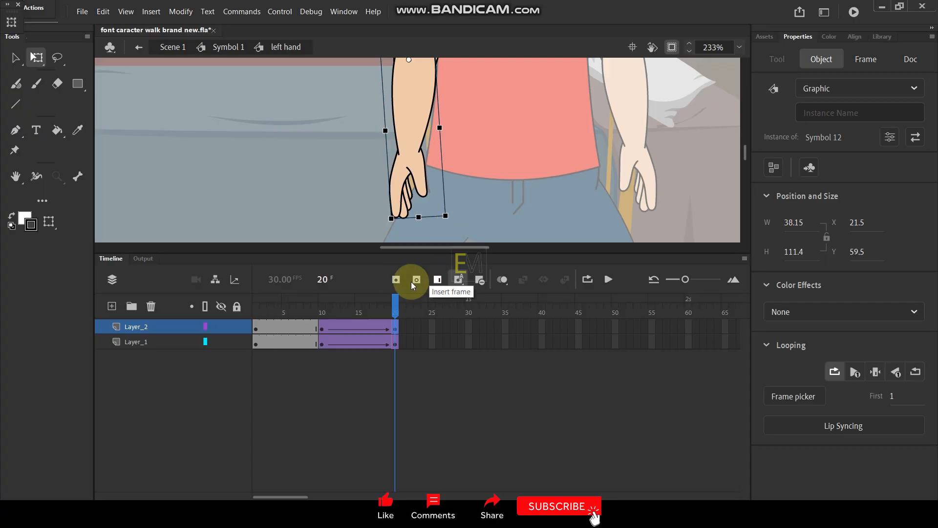
mouse_move(391, 308)
left_mouse_down()
mouse_move(303, 317)
mouse_move(403, 309)
mouse_move(325, 312)
mouse_move(398, 321)
left_mouse_up()
left_click(363, 186)
double_click(364, 225)
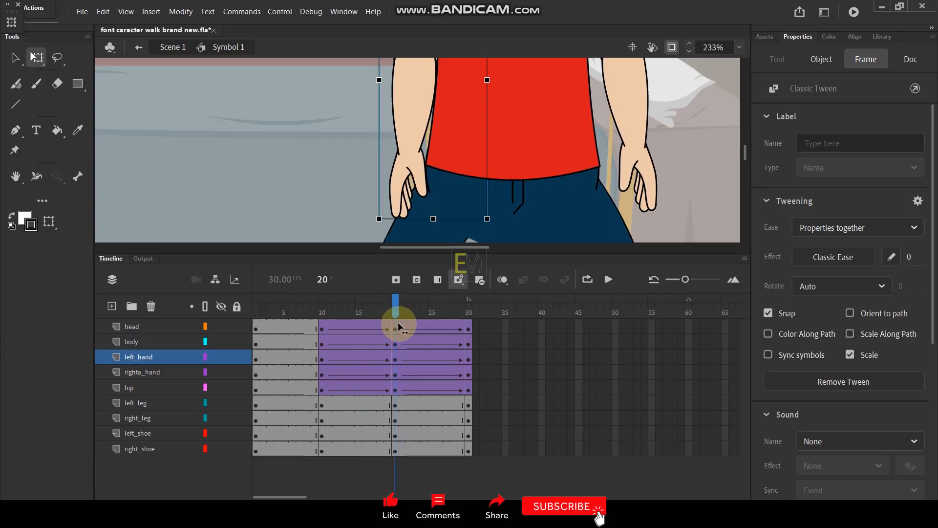
Reopen the left hand symbol and insert keyframes on both layers at frame 30.
double_click(405, 170)
left_click_drag(469, 339, 468, 338)
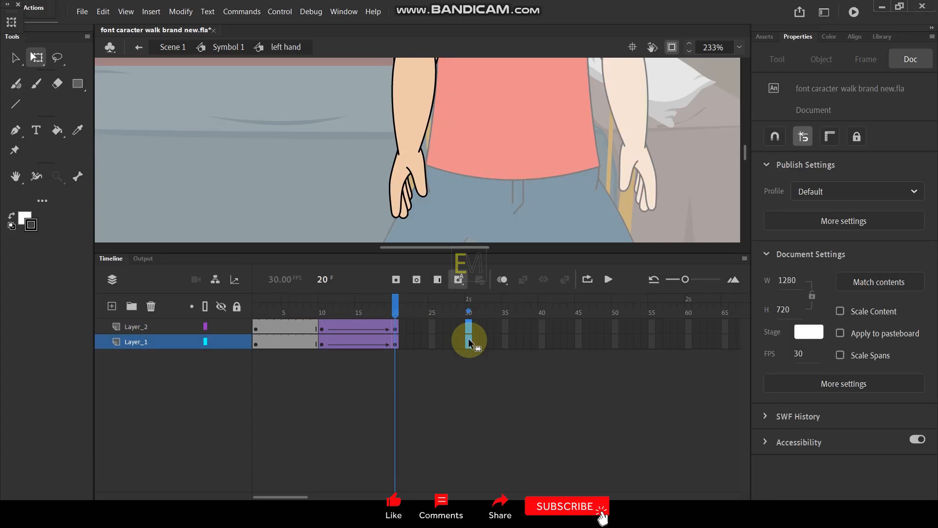
key("F6")
Move the whole arm's pivot to the shoulder at frame 30 and rotate the arm slightly outward from the body.
scroll(485, 167, "down", 4, "ctrl")
scroll(486, 167, "up", 2, "ctrl")
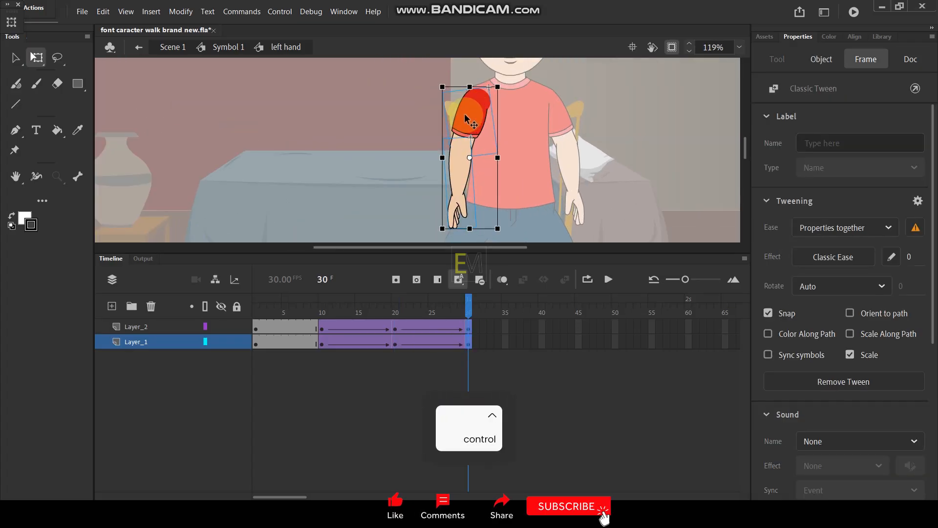
left_click(478, 102)
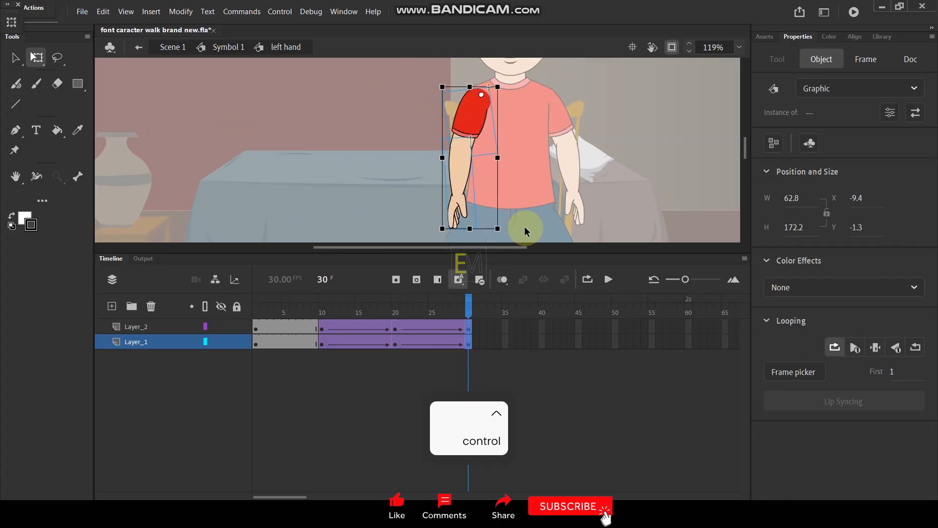
left_click_drag(506, 233, 509, 210)
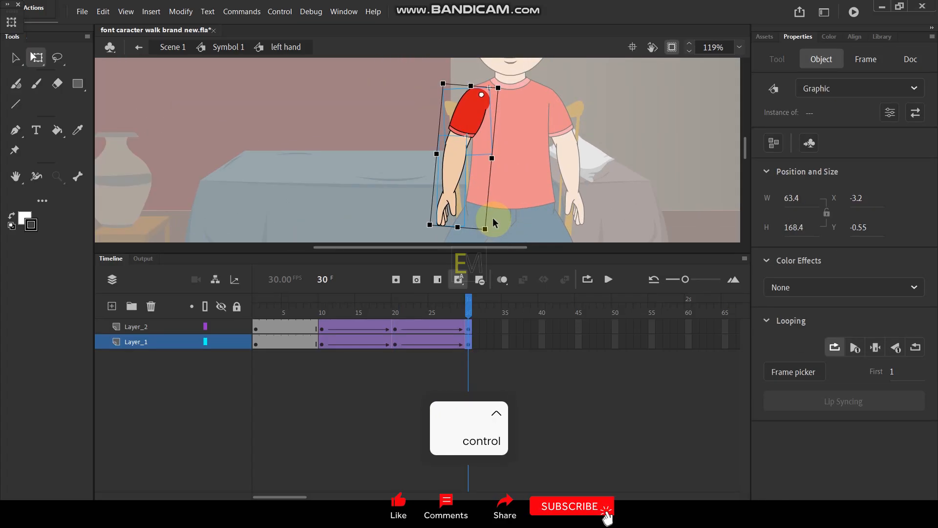
Rotate the forearm further outward at frame 30, play back the arm animation, and return to Symbol 1.
left_click(459, 198)
left_click(445, 195)
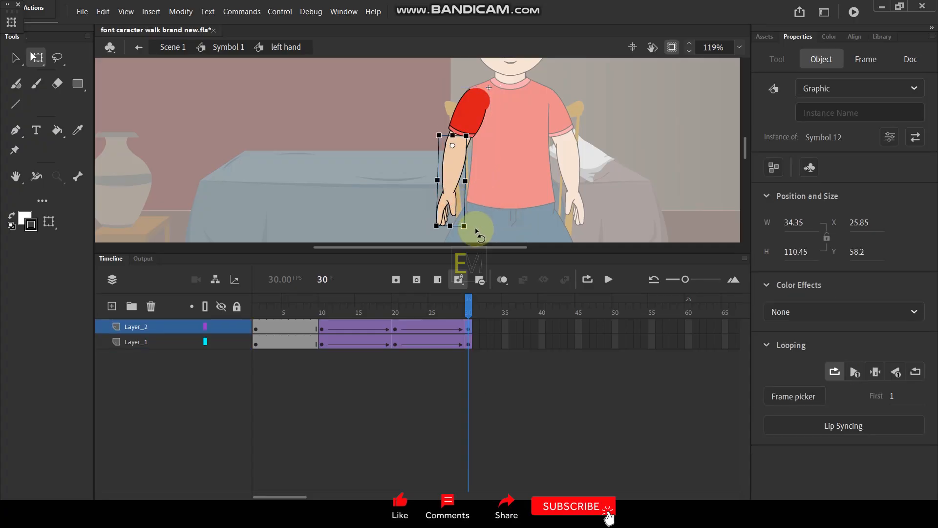
left_click_drag(470, 235, 459, 239)
left_click_drag(463, 315, 241, 322)
key("Return")
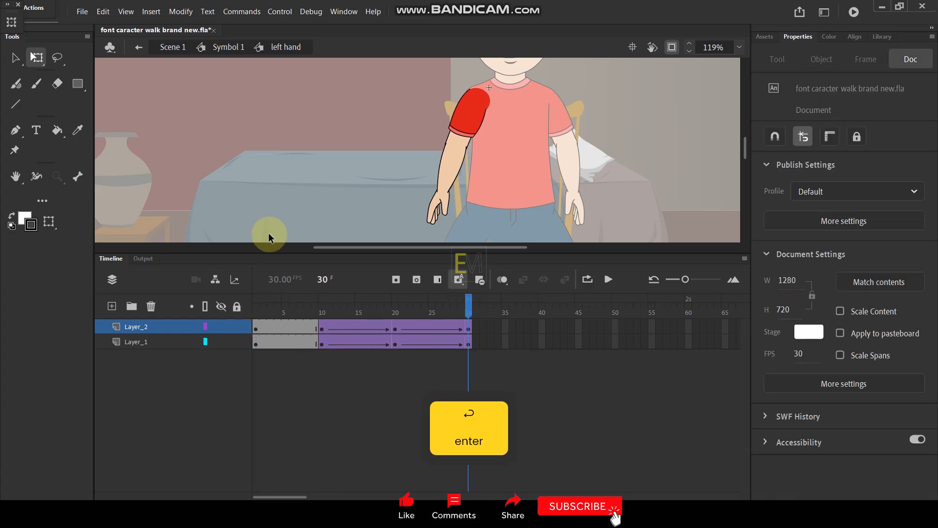
double_click(376, 178)
Synchronize the left_hand layer's symbols again and play back the character's animation.
left_click(179, 351)
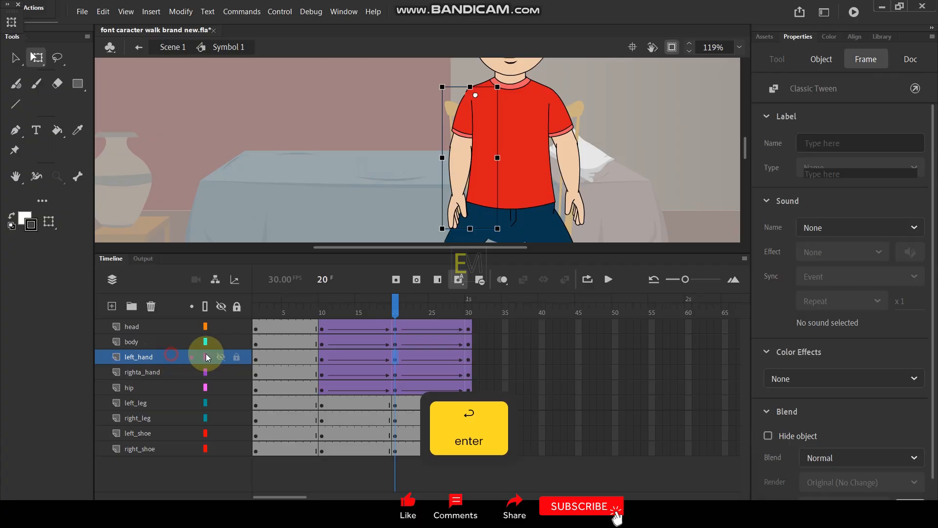
right_click(353, 357)
left_click(399, 310)
left_click(249, 311)
key("Return")
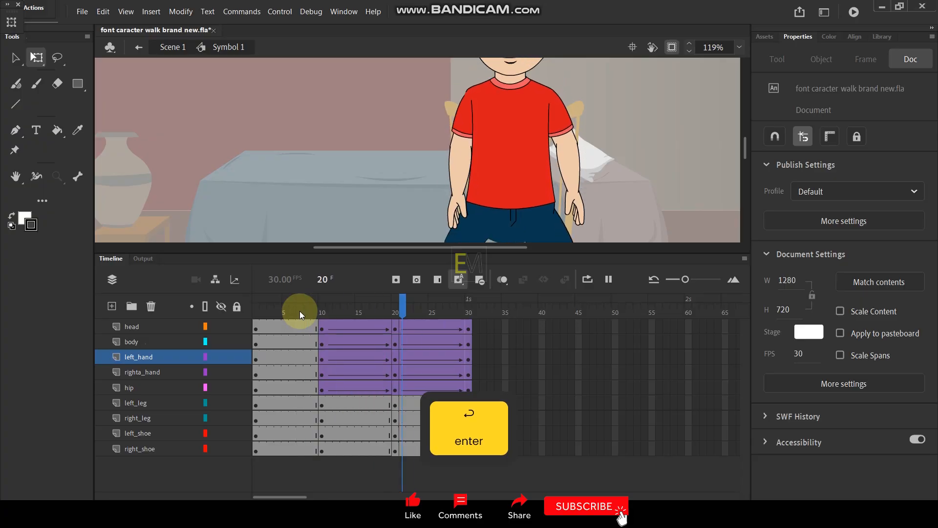
Select the character's other arm on the righta_hand layer at frame 30.
left_click(564, 153)
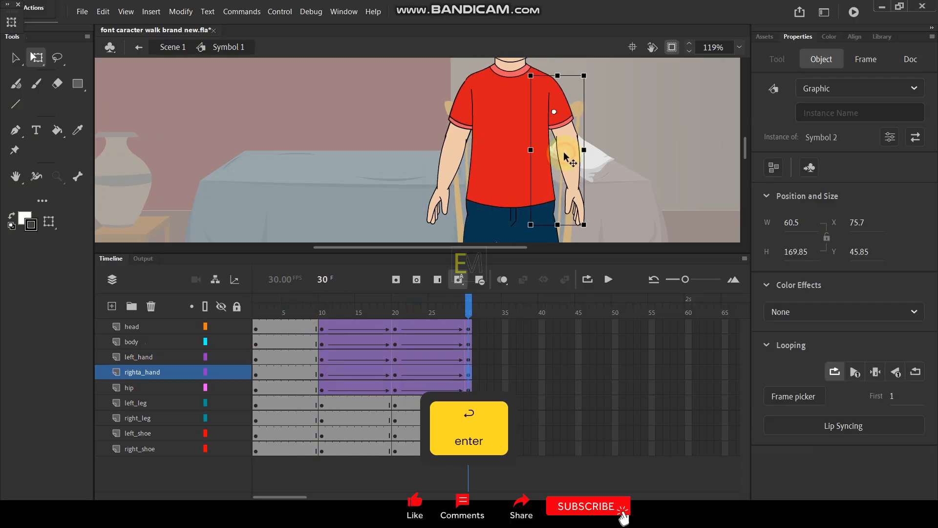
Inside the righta_hand arm symbol, convert the forearm to a graphic symbol and move its pivot up to the elbow.
double_click(569, 180)
left_click(160, 324)
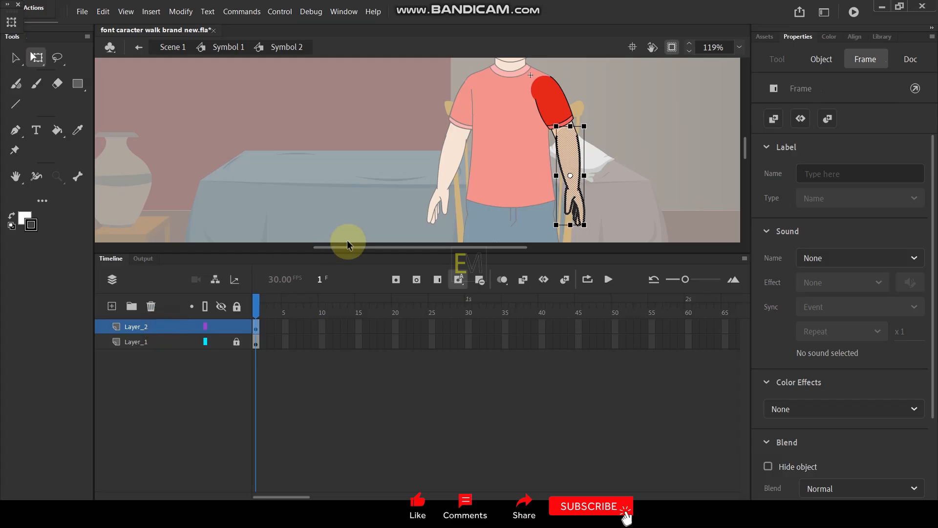
key("F8")
left_click(544, 53)
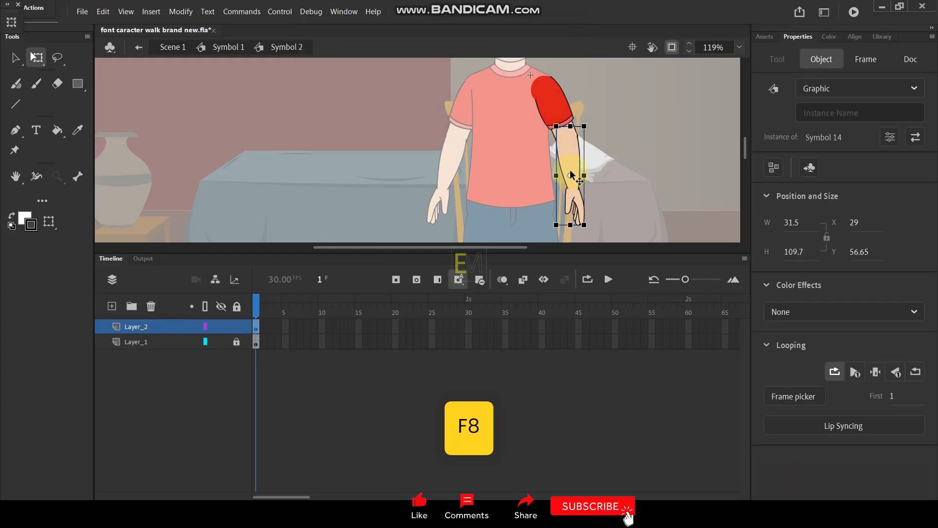
key("ctrl+z")
left_click_drag(569, 175, 566, 139)
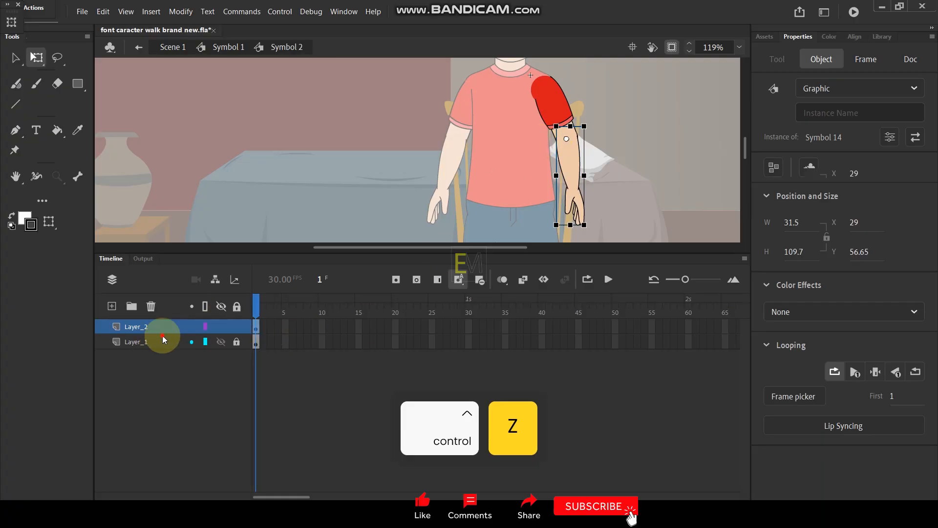
Unlock Layer_1, convert the upper arm with the sleeve to a graphic symbol, and move its pivot to the shoulder.
left_click(243, 344)
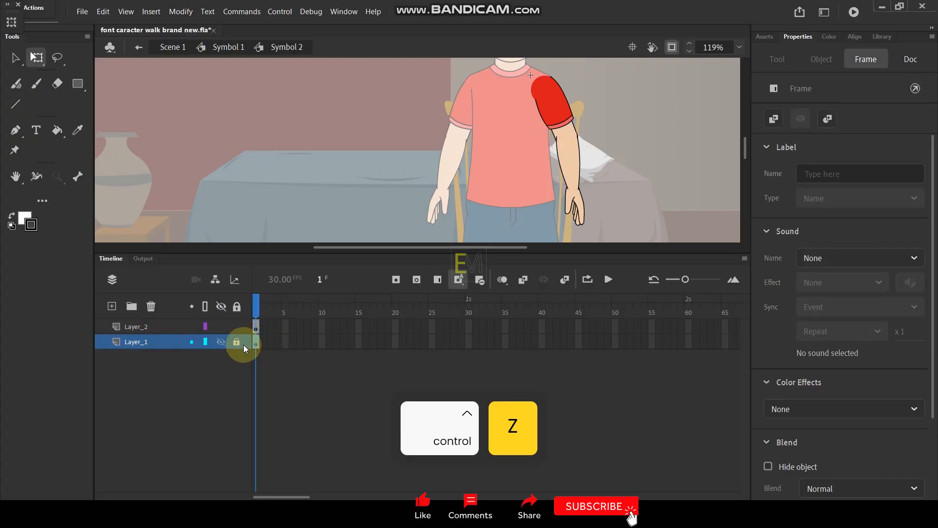
left_click(165, 341)
key("F8")
left_click(539, 51)
left_click_drag(557, 114, 538, 80)
Insert keyframes at frames 10 and 20 on both arm layers, and rotate the whole arm inward about the shoulder at frame 20.
left_click_drag(324, 328, 321, 345)
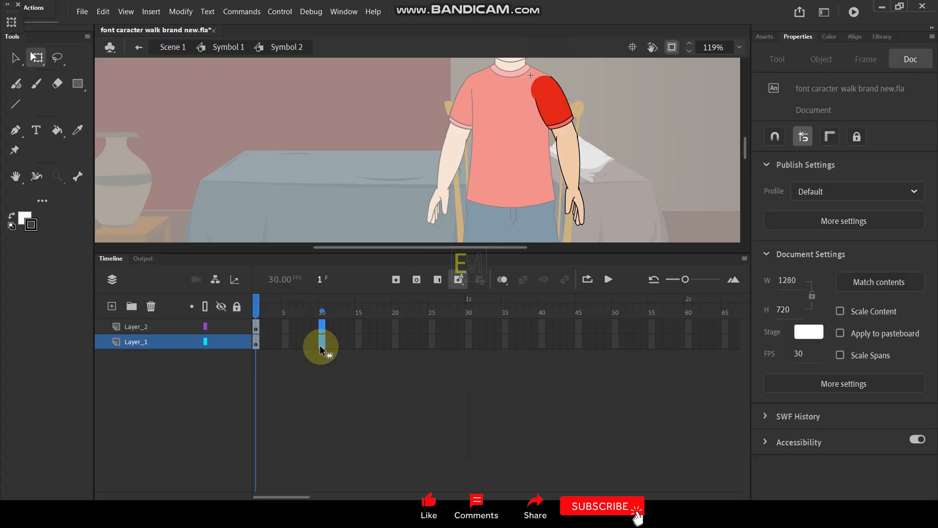
key("F6")
left_click_drag(396, 325, 396, 346)
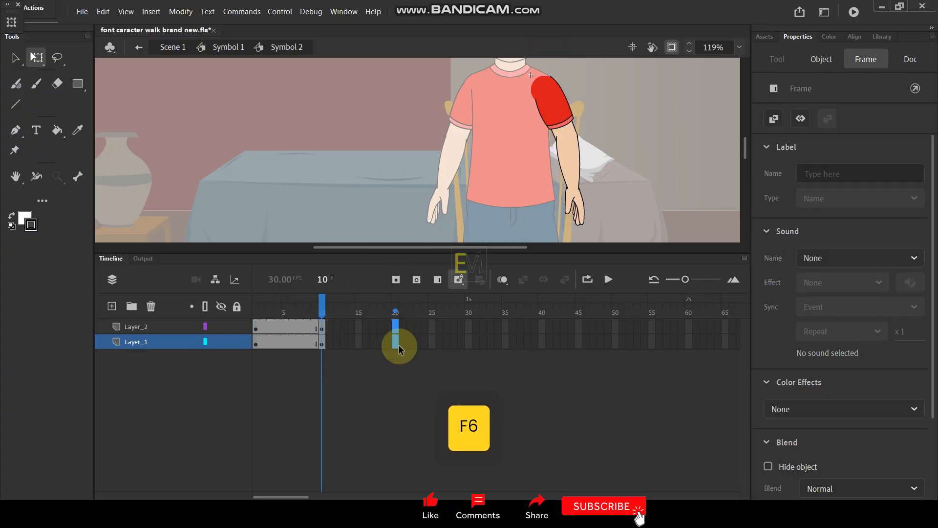
key("F6")
left_click(539, 81)
left_click_drag(589, 227, 578, 238)
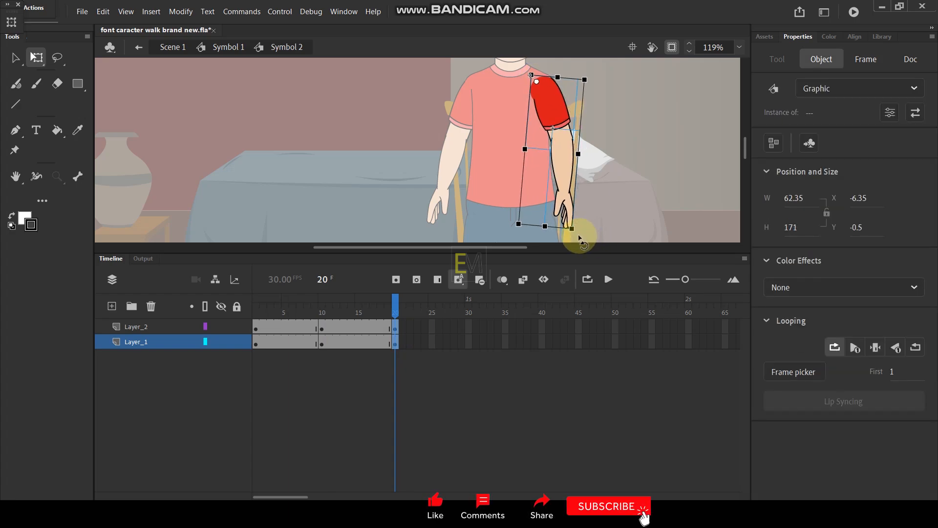
Insert keyframes at frame 30 on both arm layers and rotate the whole arm outward about the shoulder.
left_click(467, 327)
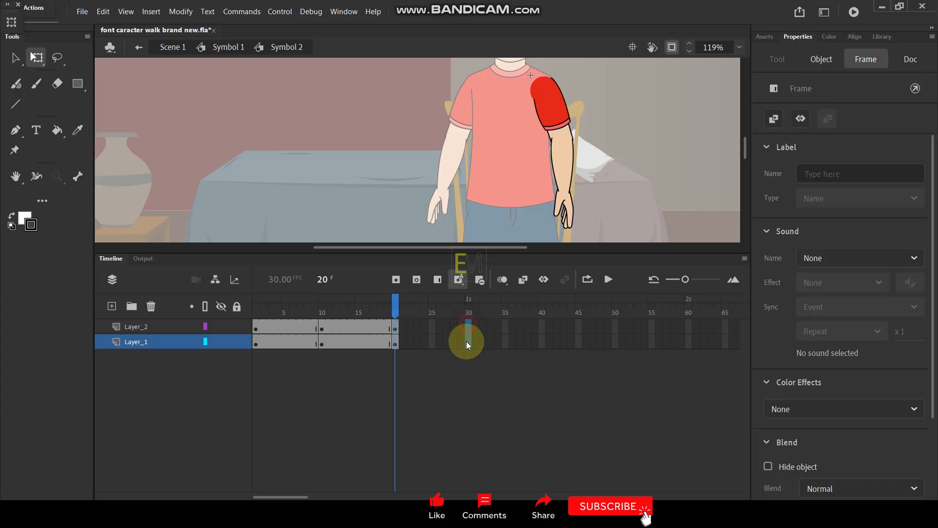
left_click_drag(466, 341, 465, 339)
key("F8")
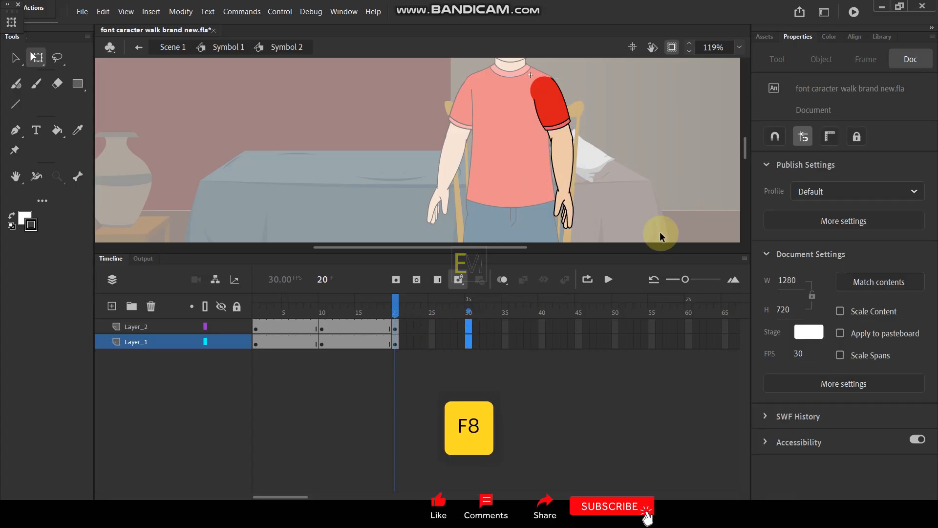
key("F6")
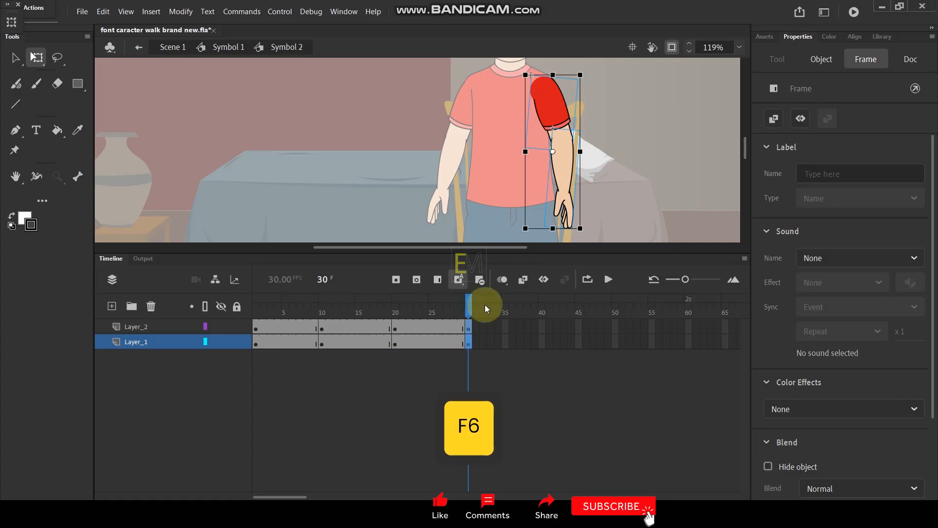
left_click_drag(552, 153, 539, 83)
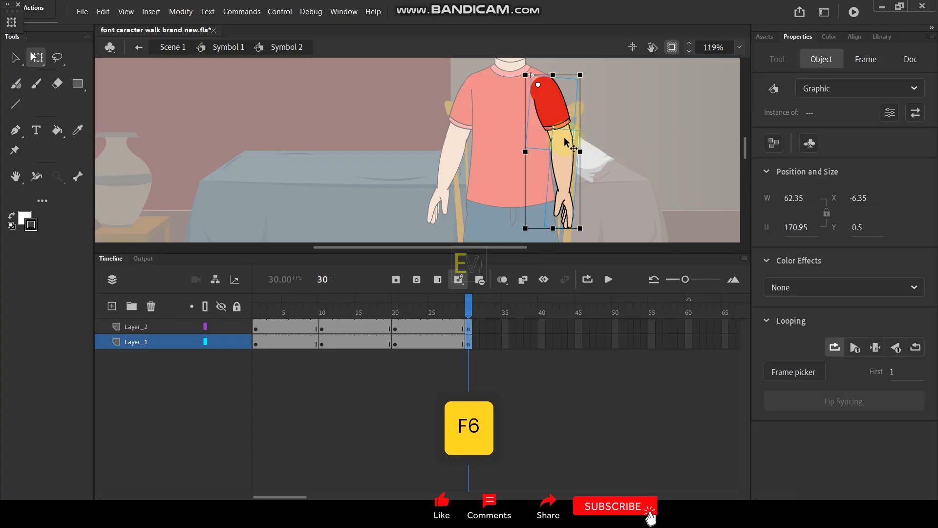
left_click_drag(584, 235, 597, 230)
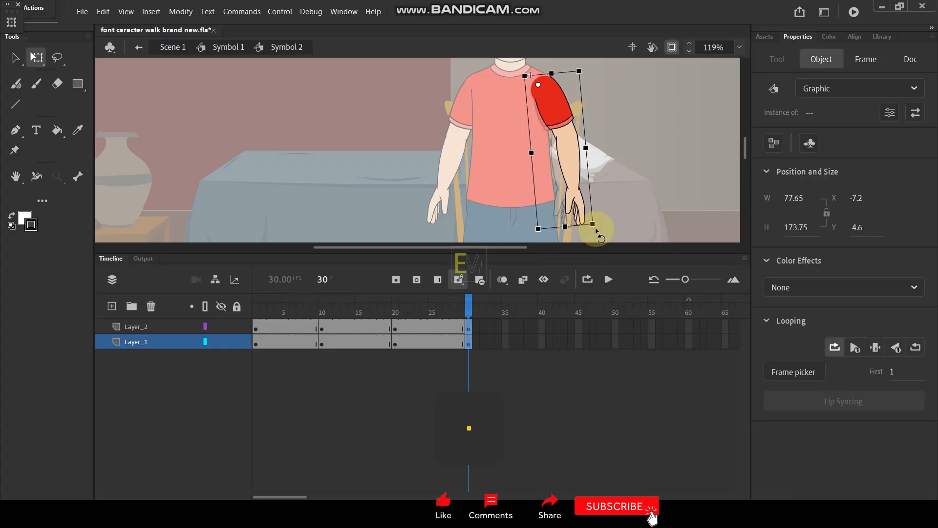
Rotate only the forearm slightly further outward at frame 30.
left_click(625, 190)
left_click(566, 179)
left_click_drag(589, 233, 599, 232)
Create classic tweens on both arm layers between frames 10 and 30, and play the arm motion.
left_click_drag(479, 312, 335, 342)
right_click(336, 342)
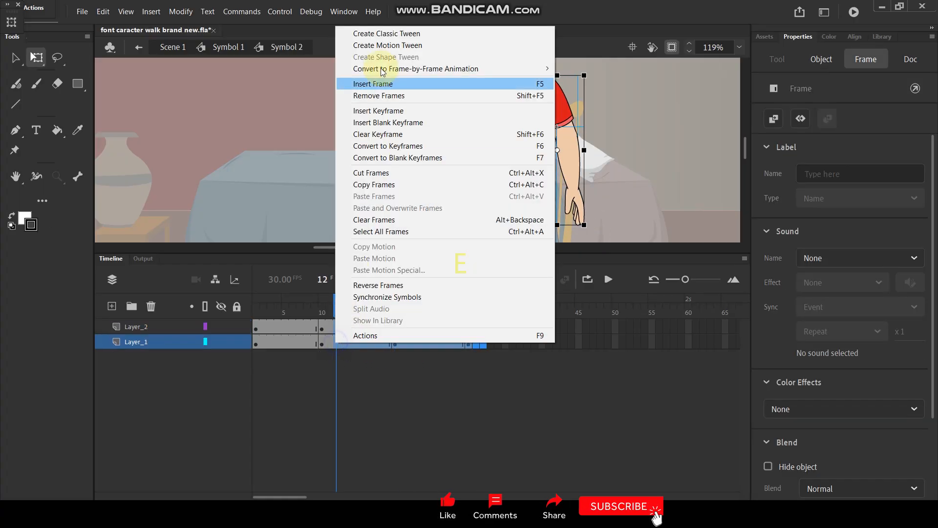
left_click(385, 34)
key("Return")
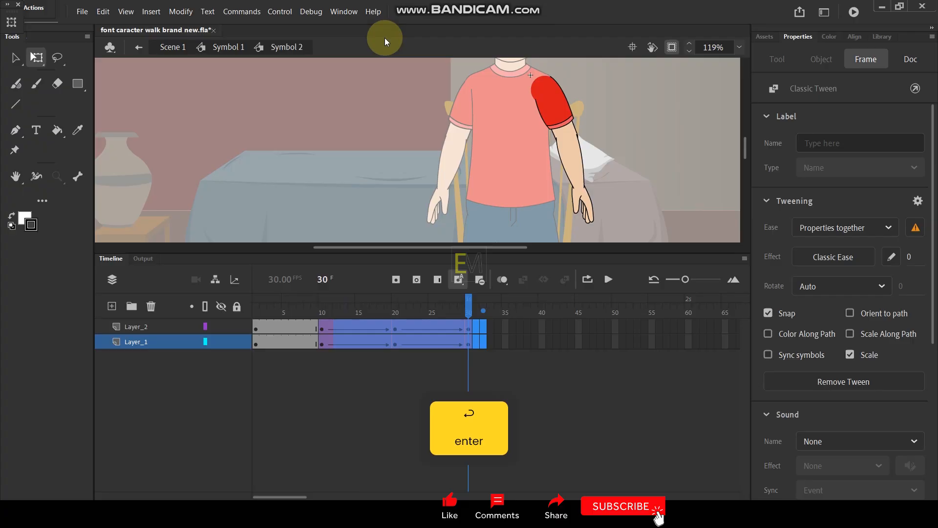
Return to the full character symbol, apply Synchronize Symbols to the righta_hand layer's frames, and play the animation.
double_click(332, 144)
scroll(445, 164, "down", 5)
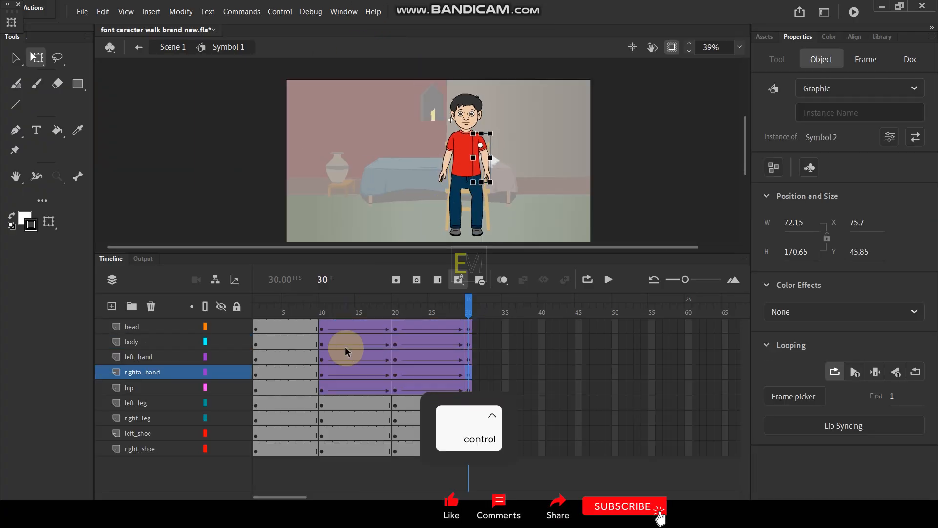
left_click(169, 372)
right_click(321, 372)
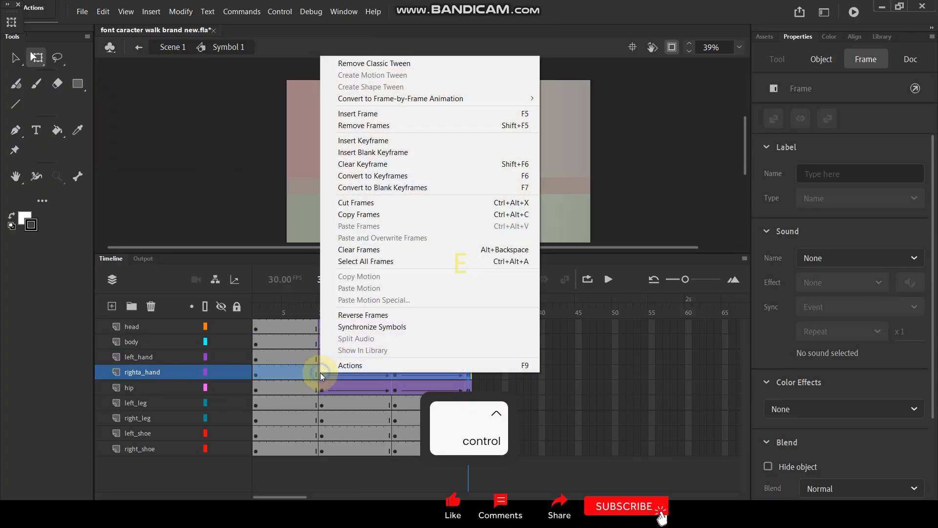
left_click(364, 326)
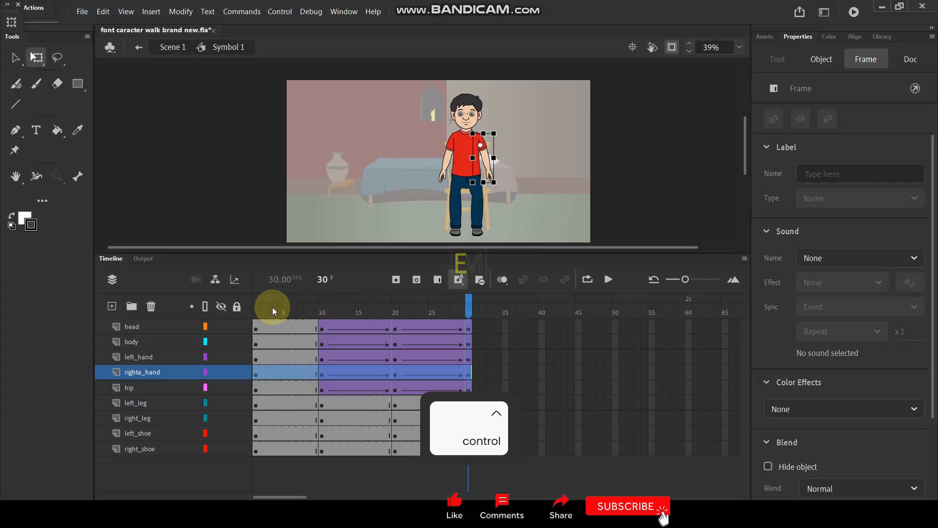
left_click_drag(272, 307, 238, 310)
key("Return")
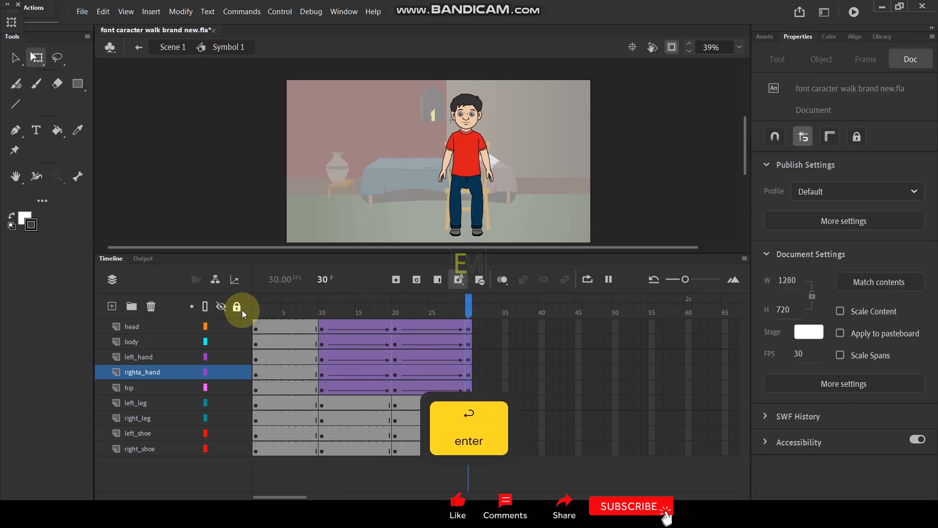
key("Return")
key("Return")
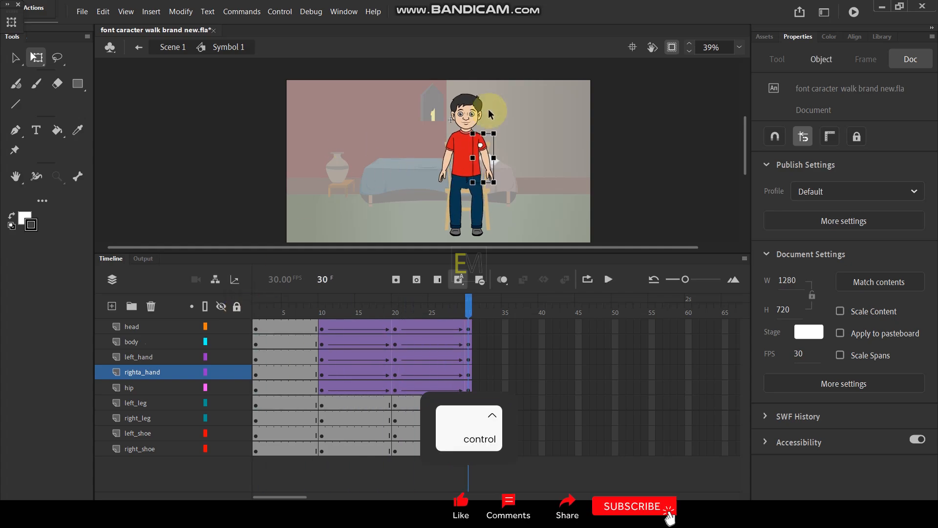
Inside the head symbol, cut all facial features from Layer_1: eyes, eyebrows, brow lines, nose and mouth.
scroll(488, 109, "up", 3, "ctrl")
double_click(420, 146)
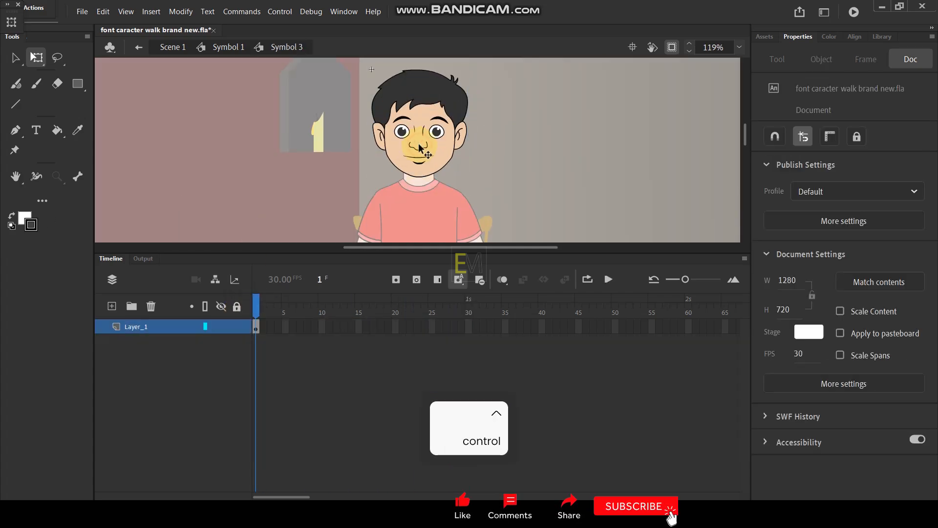
scroll(420, 132, "up", 3, "ctrl")
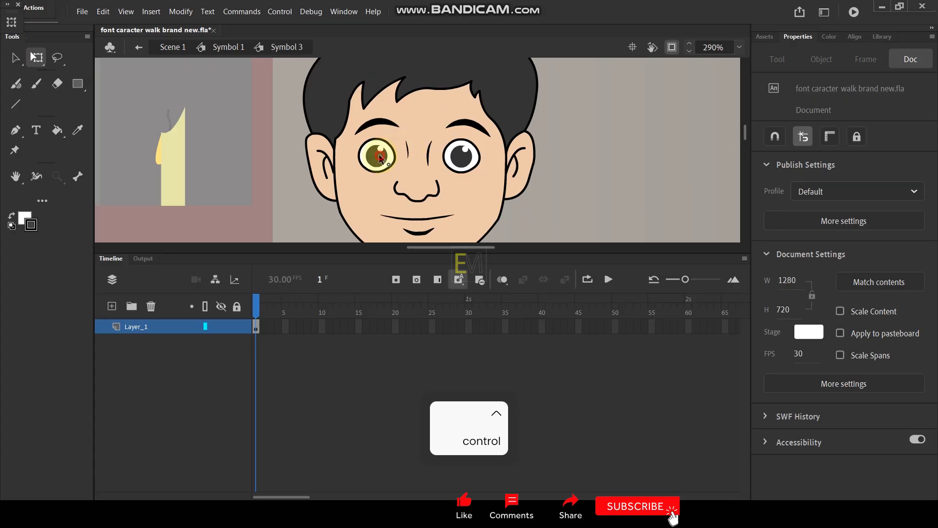
left_click(380, 158)
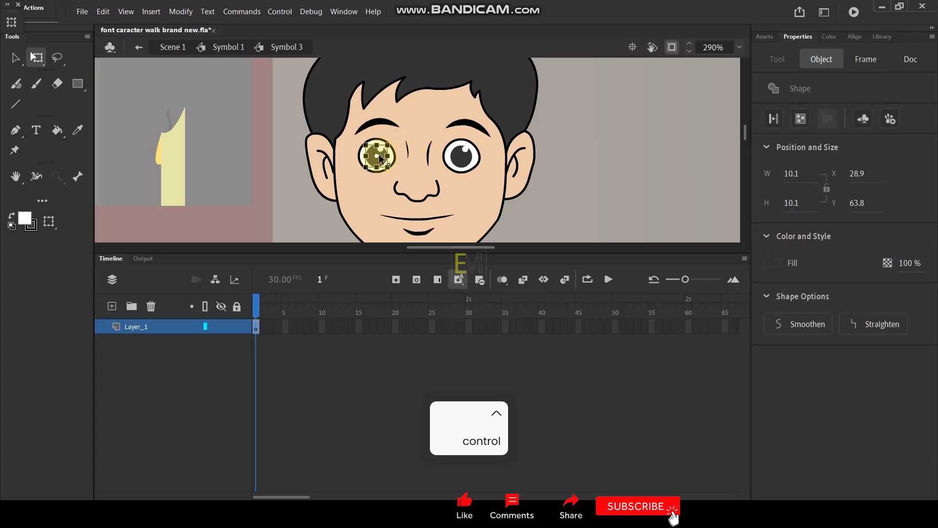
left_click(383, 122, "shift")
scroll(376, 152, "up", 3, "ctrl")
left_click(359, 124, "shift")
left_click(503, 138, "shift")
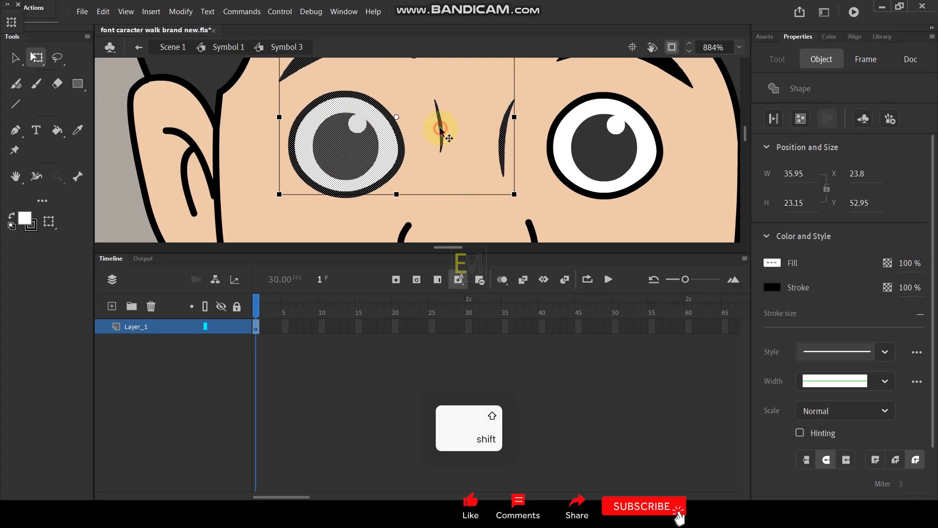
left_click(593, 116, "shift")
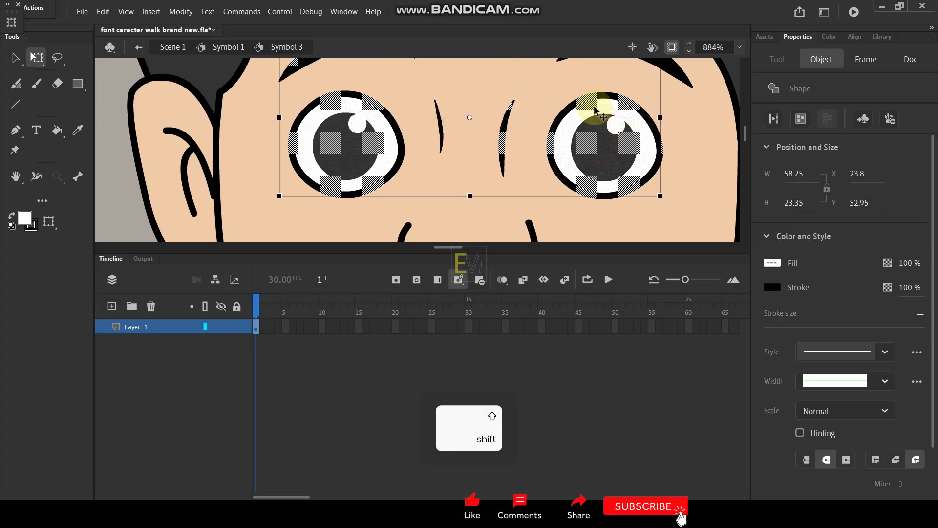
left_click(679, 76, "shift")
scroll(576, 151, "down", 3, "ctrl")
scroll(552, 164, "up", 2, "ctrl")
left_click(553, 159, "shift")
left_click(538, 207, "shift")
left_click(533, 229, "shift")
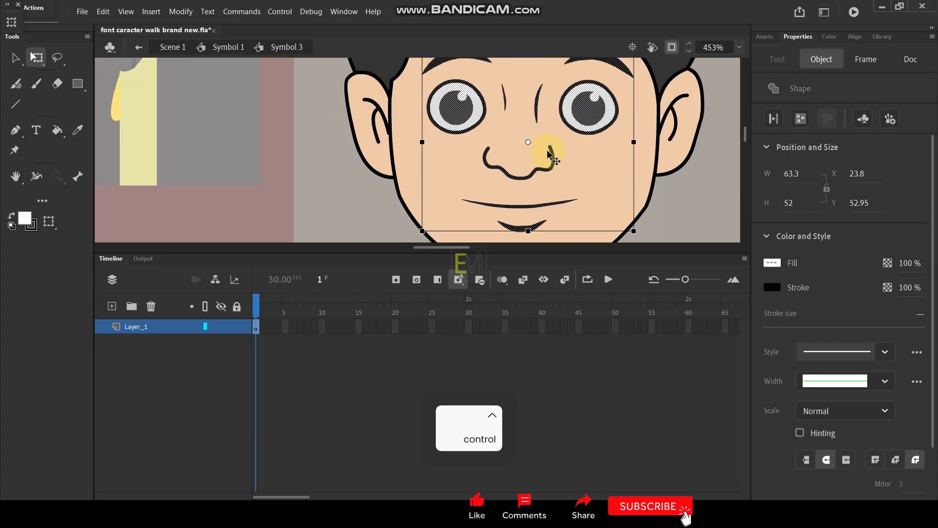
scroll(549, 155, "down", 3)
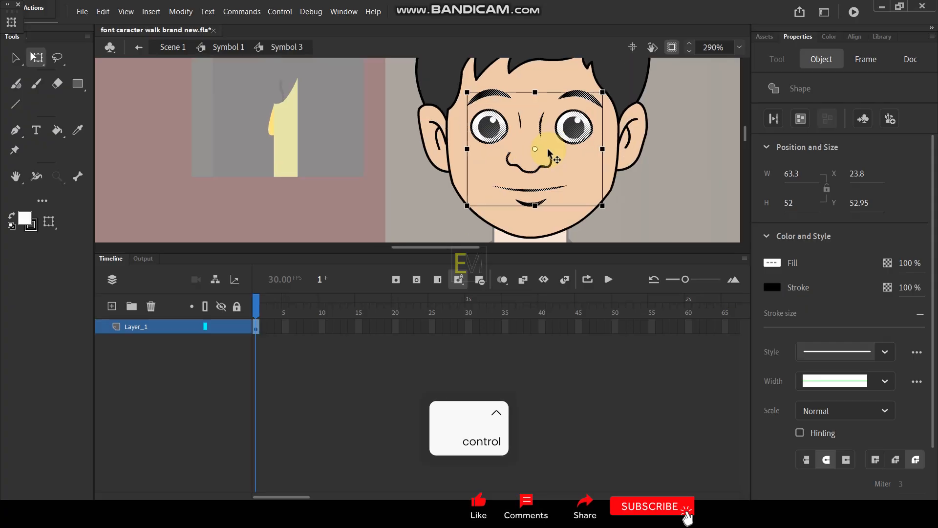
key("ctrl+x")
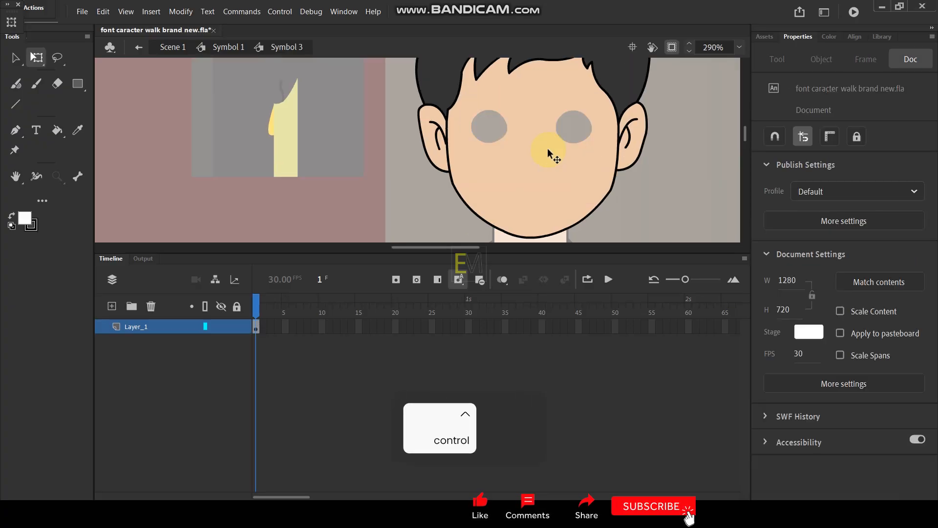
Fill both empty eye holes with the skin colour sampled from the face, and add a new layer above Layer_1.
key("i")
left_click(533, 193)
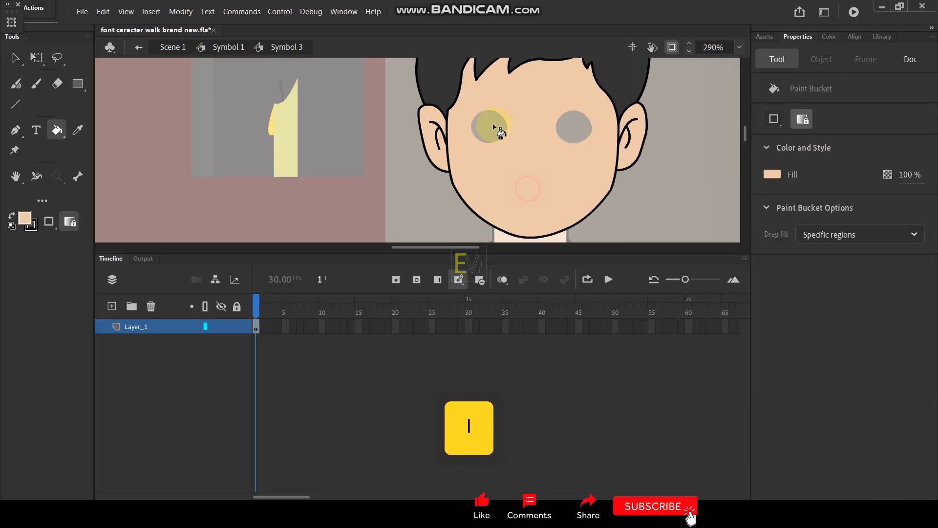
left_click(491, 126)
left_click(580, 128)
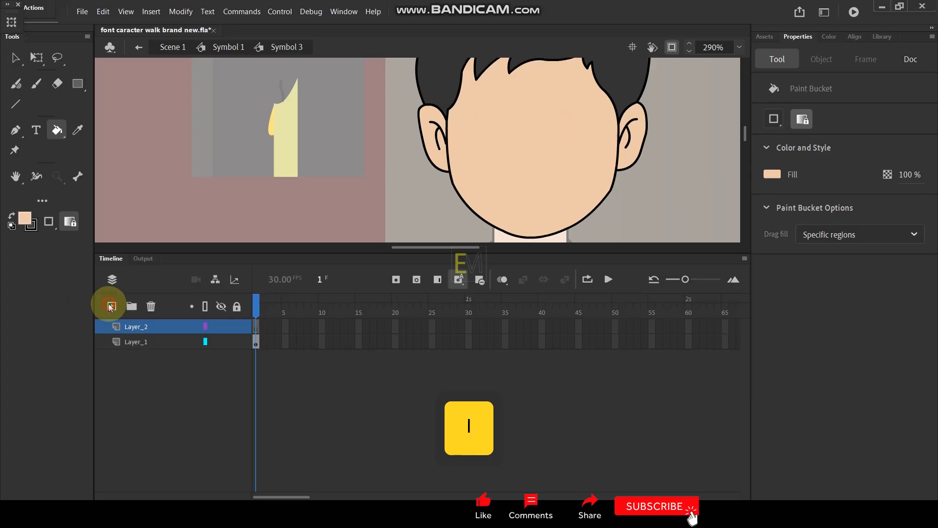
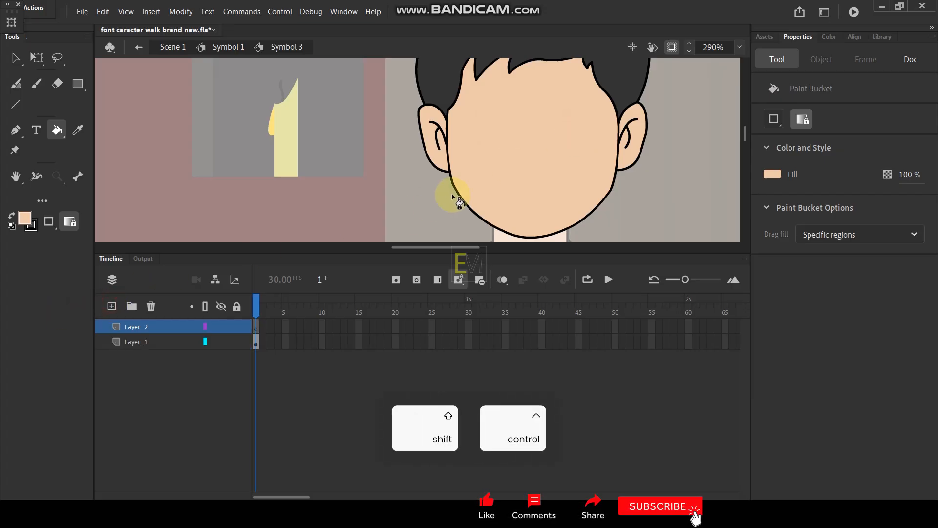
Paste the facial features in place on Layer_2 and convert them to a graphic symbol.
key("ctrl+shift+v")
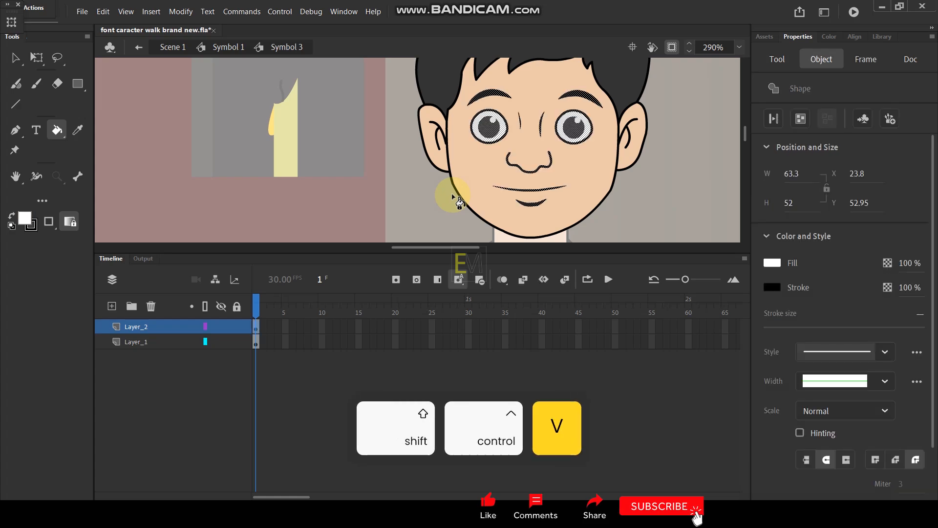
key("F8")
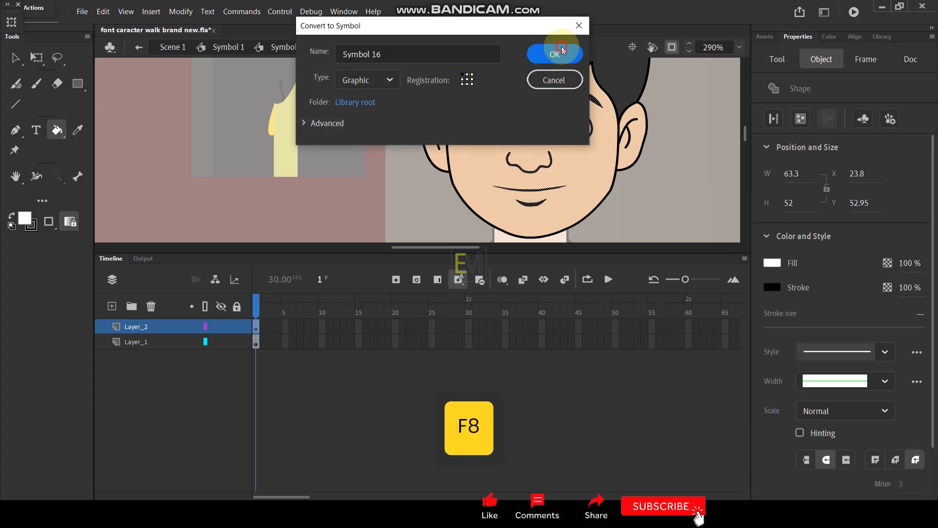
left_click(555, 53)
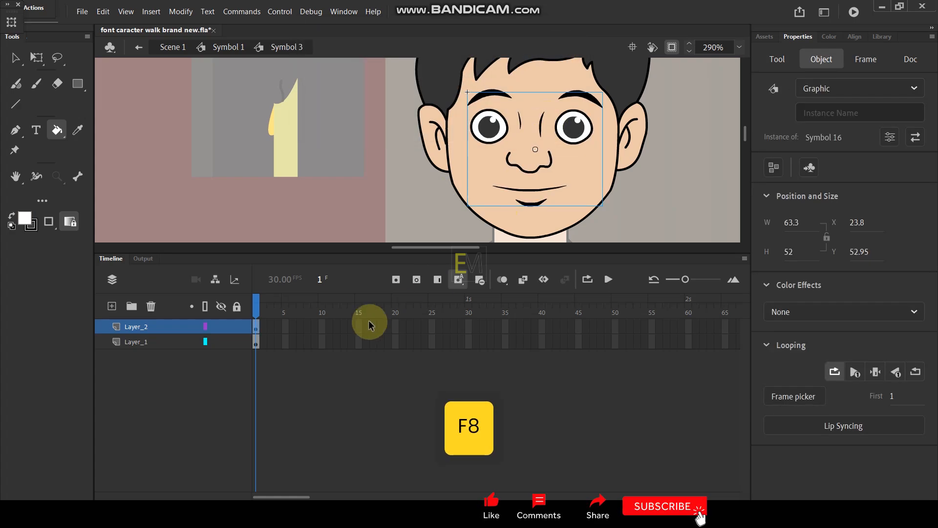
Insert keyframes at frames 10 and 20 on both layers of the head symbol.
left_click_drag(320, 321, 324, 343)
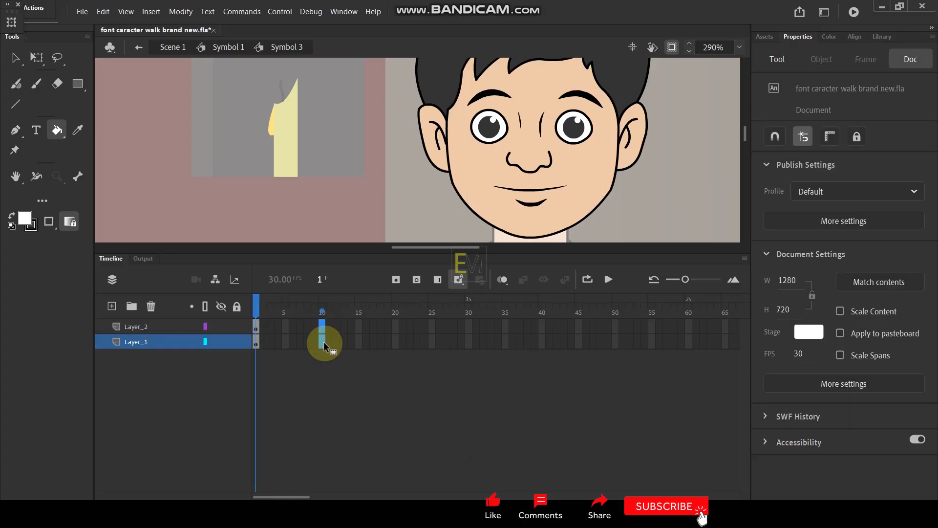
key("F6")
left_click_drag(396, 322, 394, 345)
key("F6")
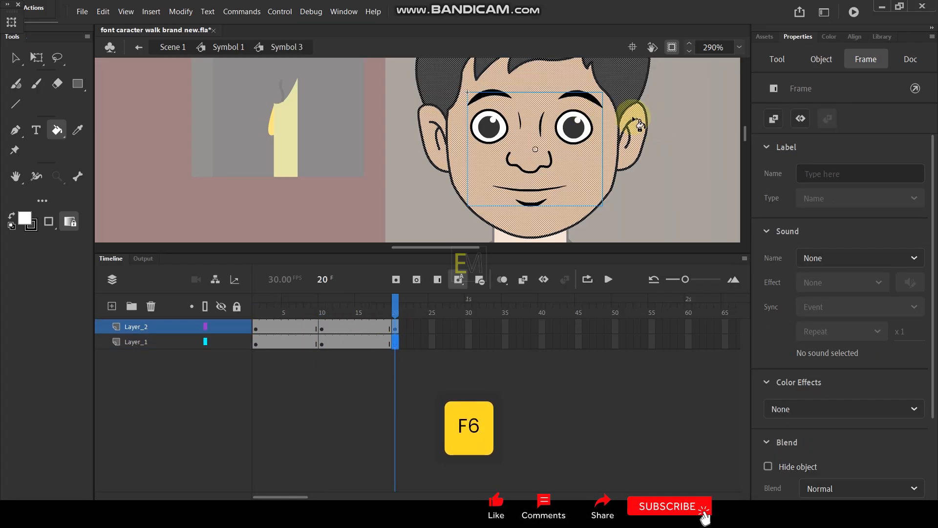
Move the facial features symbol straight down on the face at frame 20 to Y 57.85.
left_click(14, 55)
left_click(146, 96)
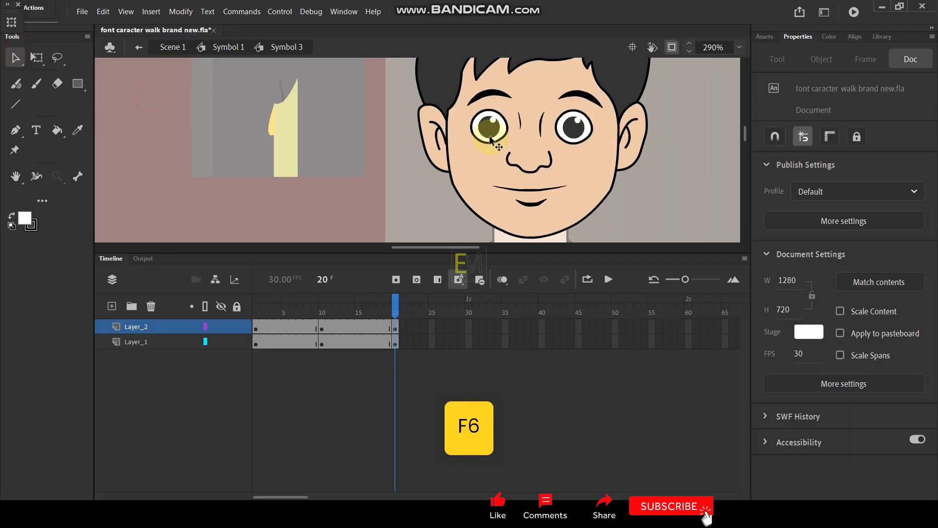
left_click(490, 135)
key("shift+Down")
key("shift+Down")
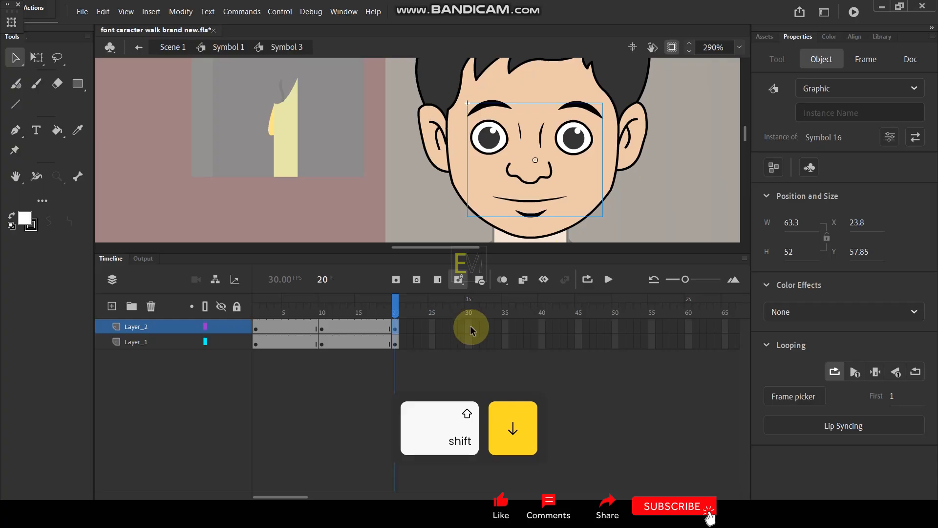
Insert keyframes at frame 30 on both layers of the head symbol.
left_click(469, 341)
left_click(468, 342, "shift")
key("F6")
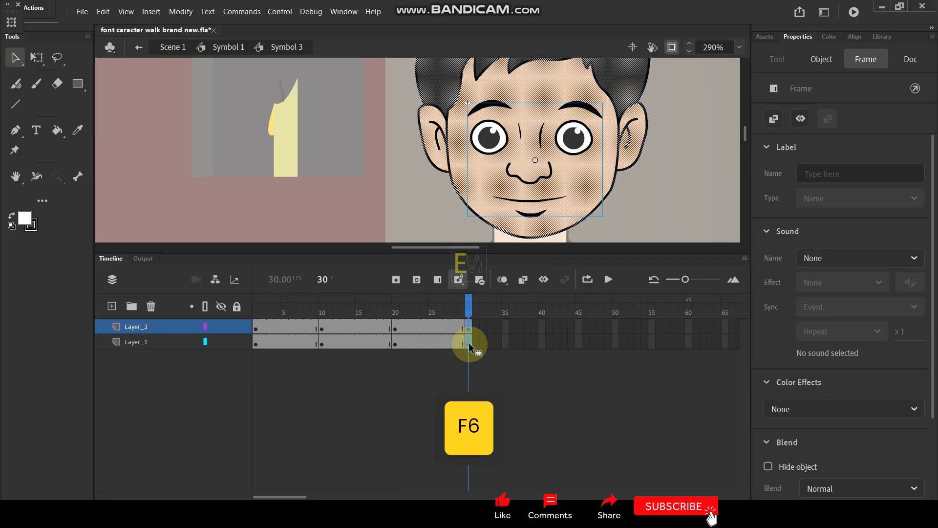
Create classic tweens from frame 10 to 30 on both layers, converting the contents to symbols, and play the animation.
left_click_drag(256, 327, 336, 348)
right_click(332, 344)
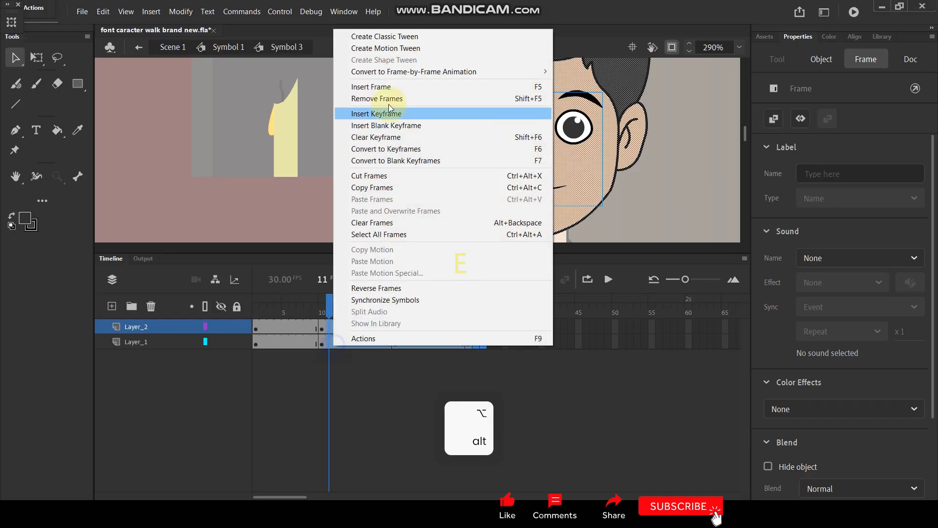
left_click(400, 44)
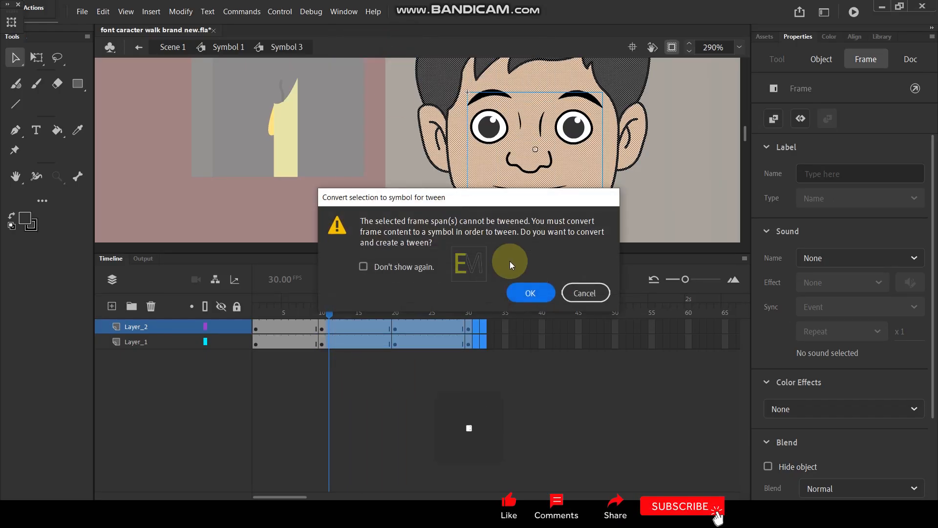
left_click(520, 287)
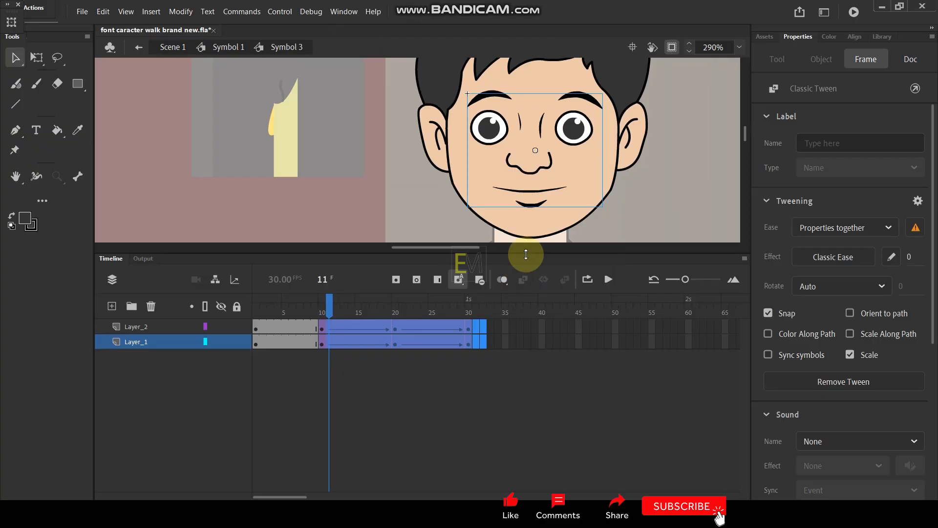
key("Return")
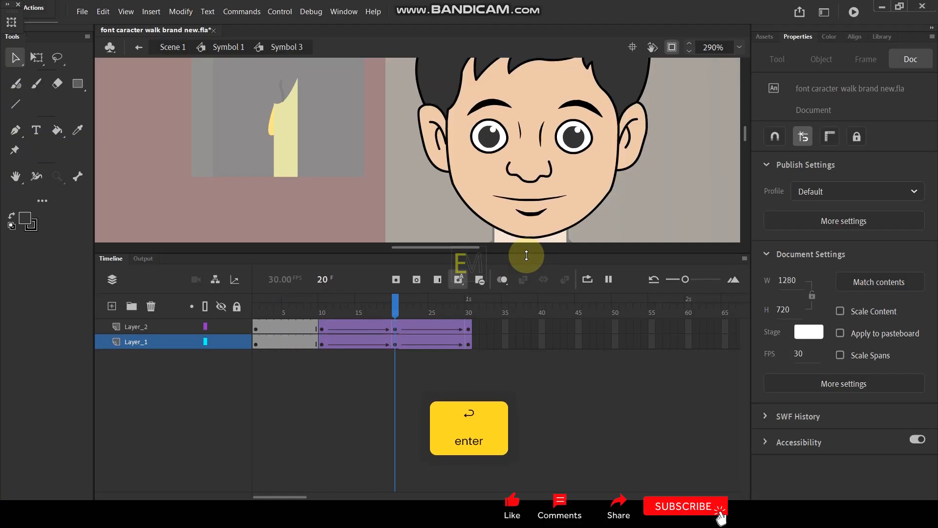
In Symbol 1, synchronize the symbols across all frames of the head layer and play back the whole character.
left_click(227, 47)
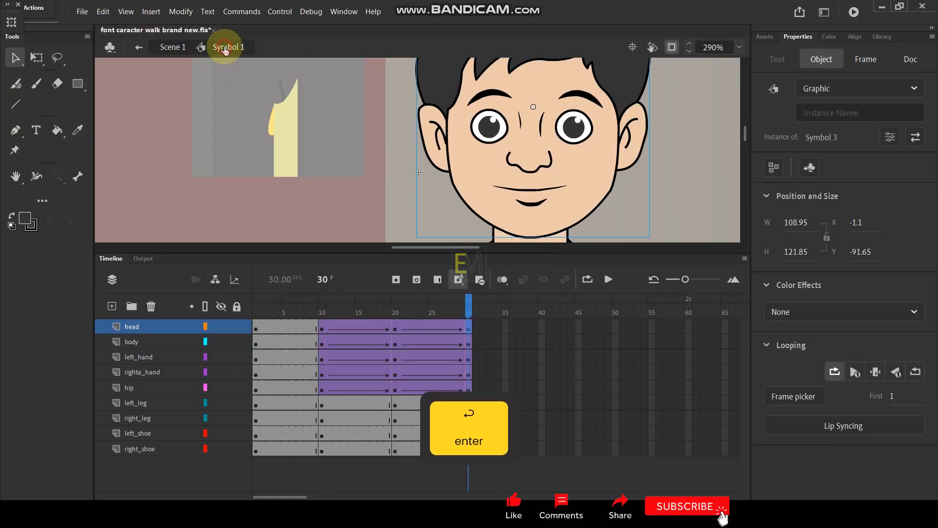
scroll(415, 146, "down", 3)
left_click(351, 335)
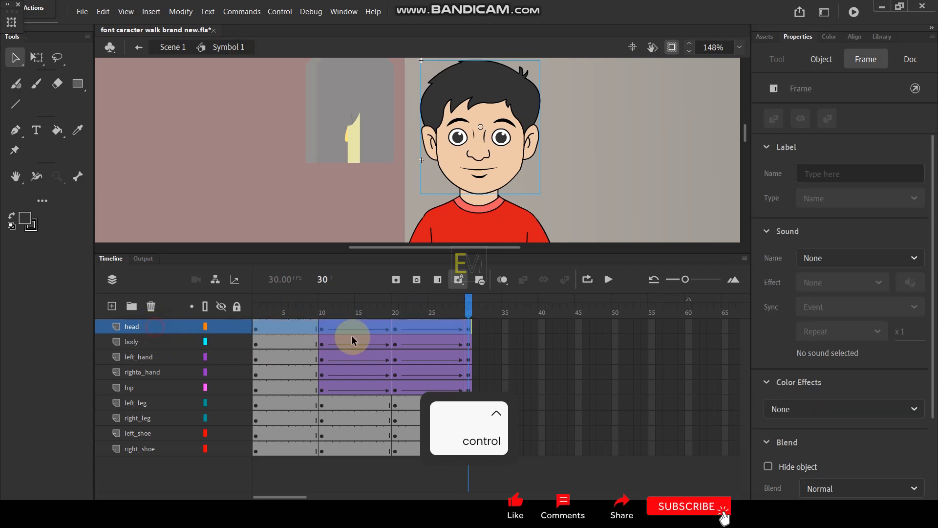
right_click(351, 335)
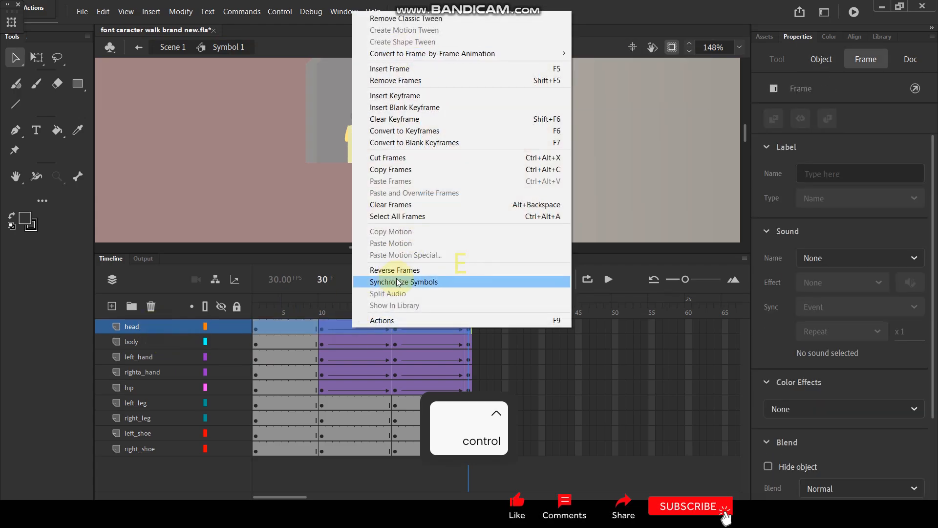
left_click(397, 278)
scroll(523, 150, "down", 3)
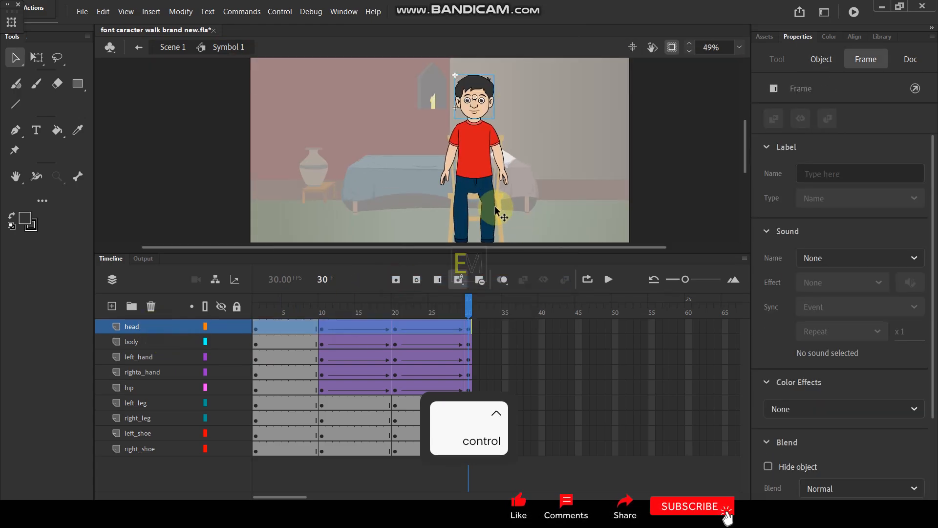
key("Return")
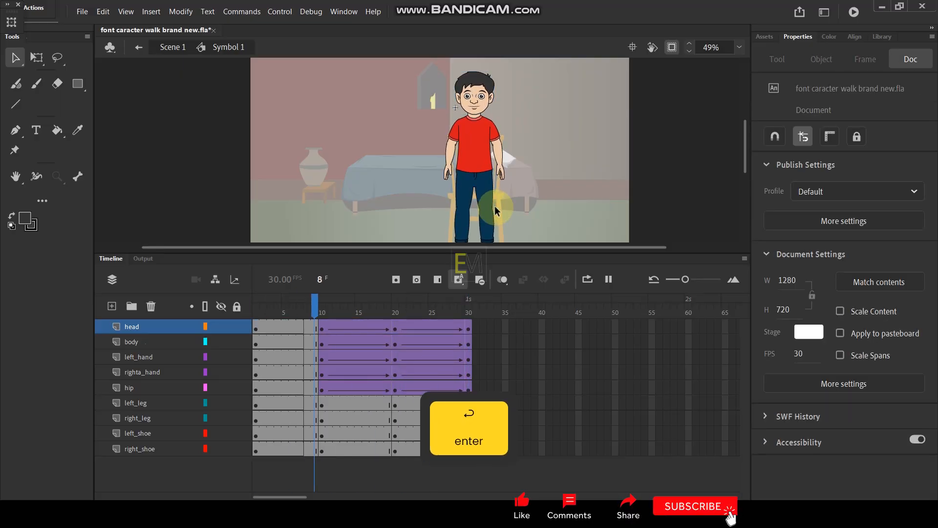
Add a new layer above the head layer and remove its frames from frame 2 onward.
scroll(390, 213, "up", 5)
scroll(463, 219, "up", 3)
scroll(462, 217, "down", 3)
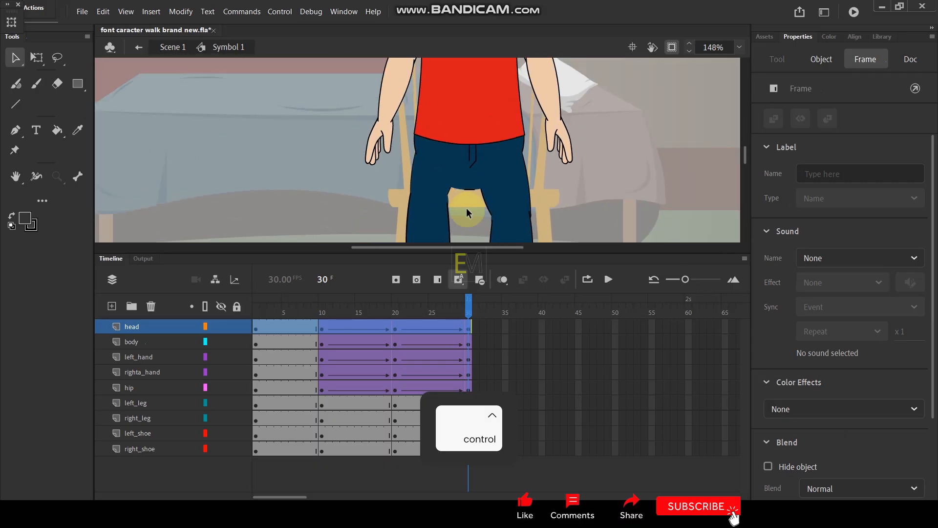
scroll(463, 214, "up", 5)
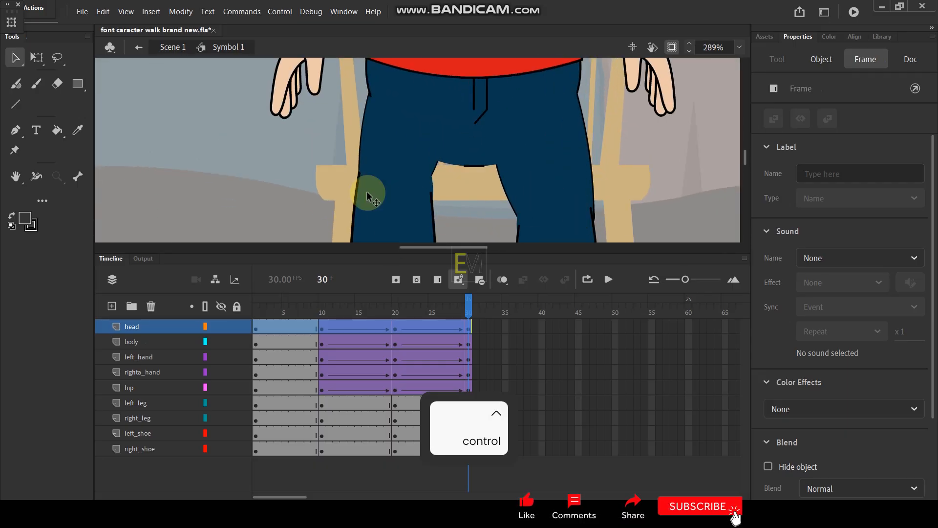
scroll(435, 110, "down", 4)
left_click_drag(272, 309, 110, 314)
left_click(111, 307)
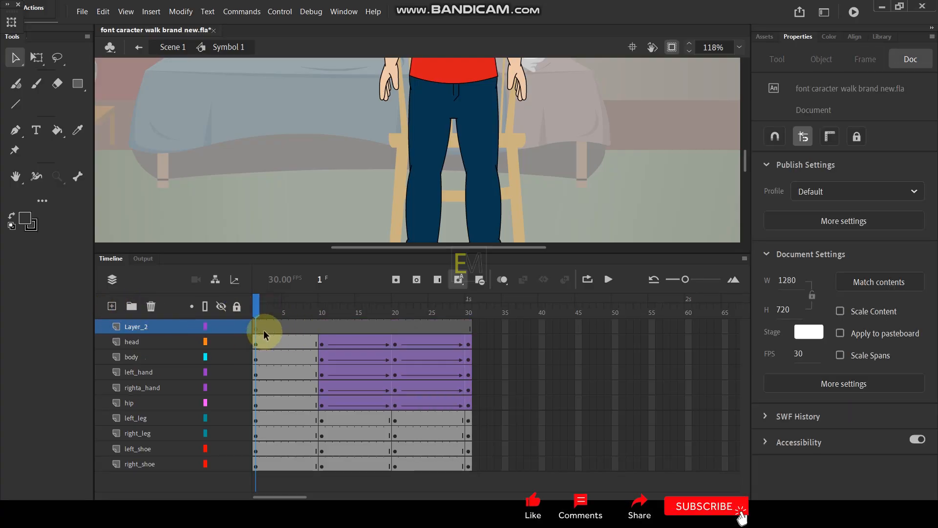
left_click_drag(478, 326, 277, 328)
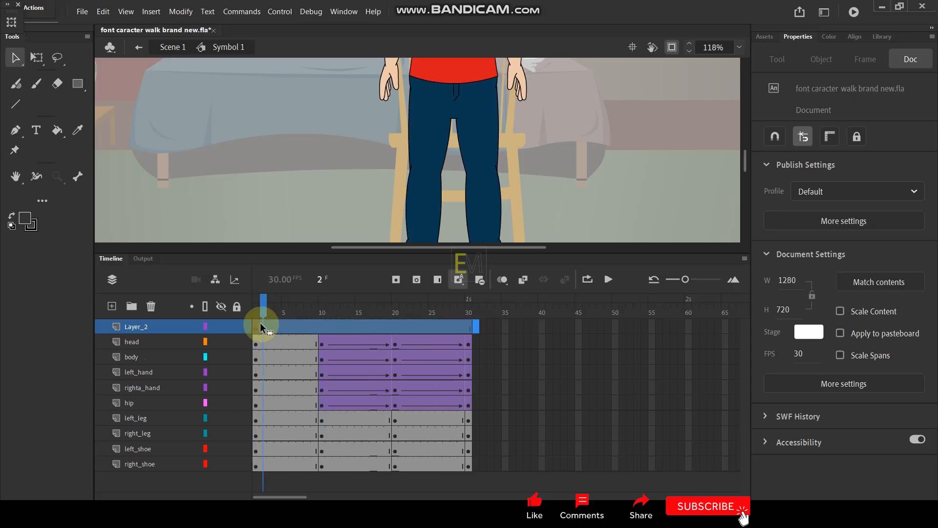
right_click(267, 325)
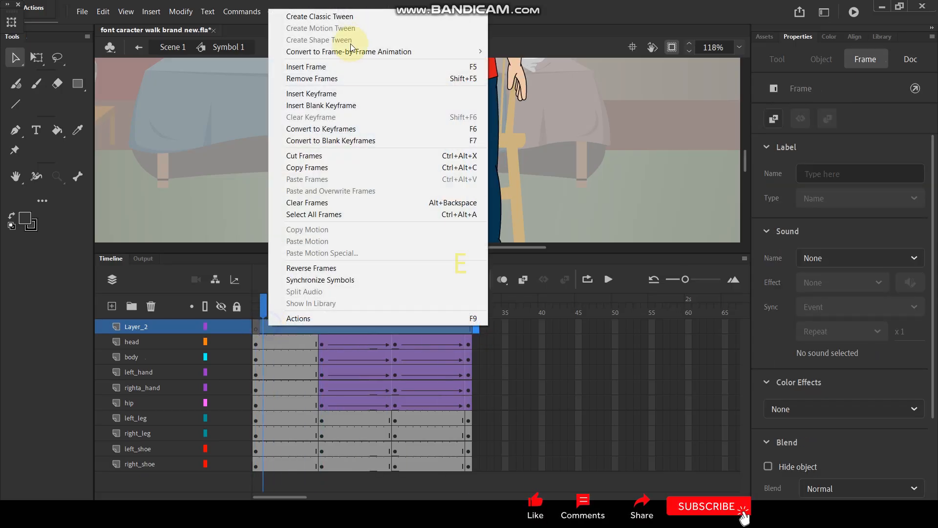
left_click(320, 79)
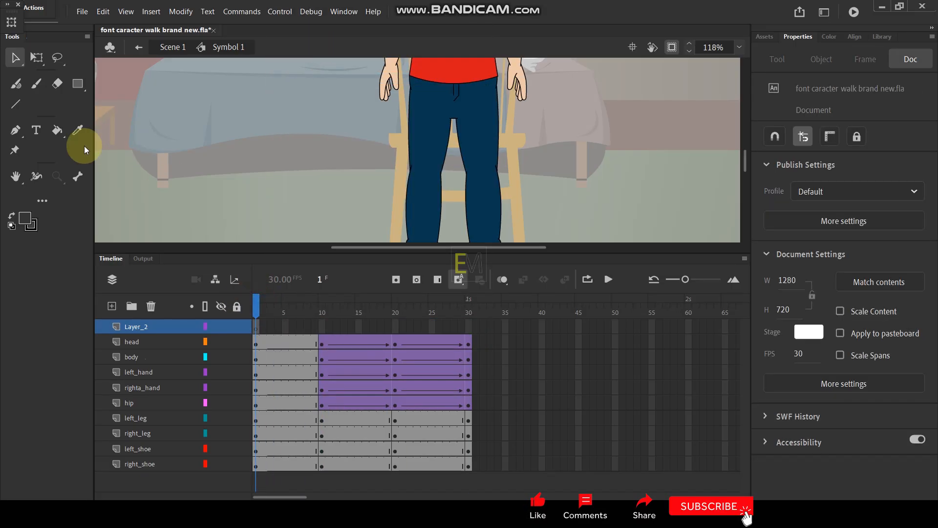
Draw a curved crease line across each knee on Layer_2 with the Paint Brush, using a black stroke of size 1.
key("y")
scroll(488, 186, "up", 4)
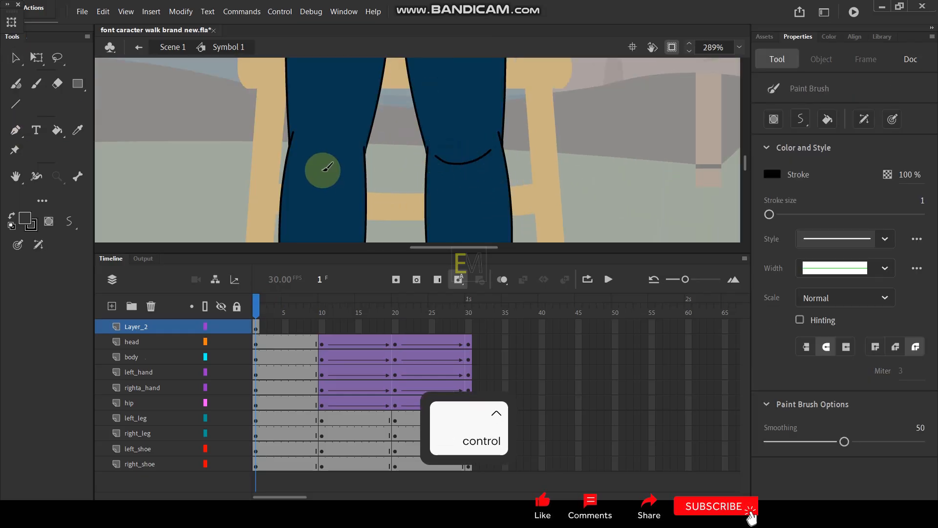
left_click_drag(306, 157, 348, 154)
scroll(342, 161, "down", 6)
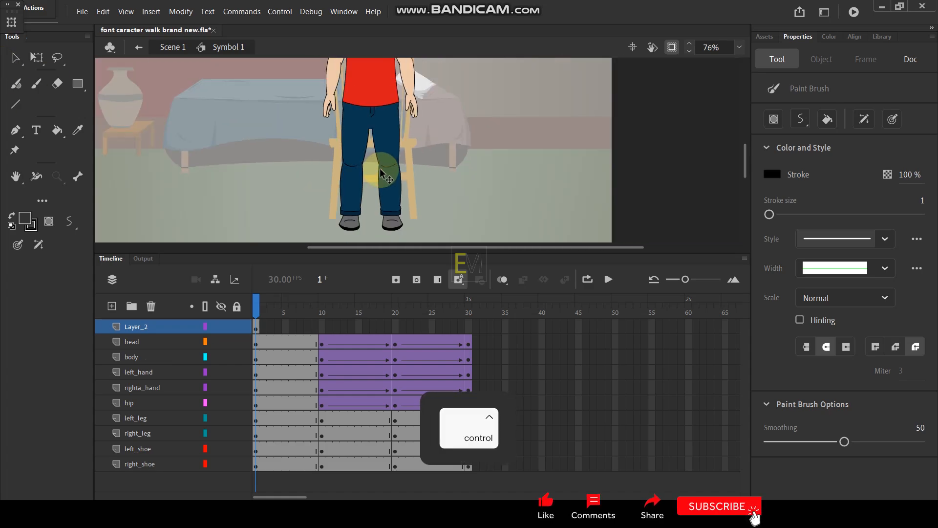
scroll(379, 118, "up", 3)
Convert both knee crease lines together into one graphic symbol.
left_click(15, 58)
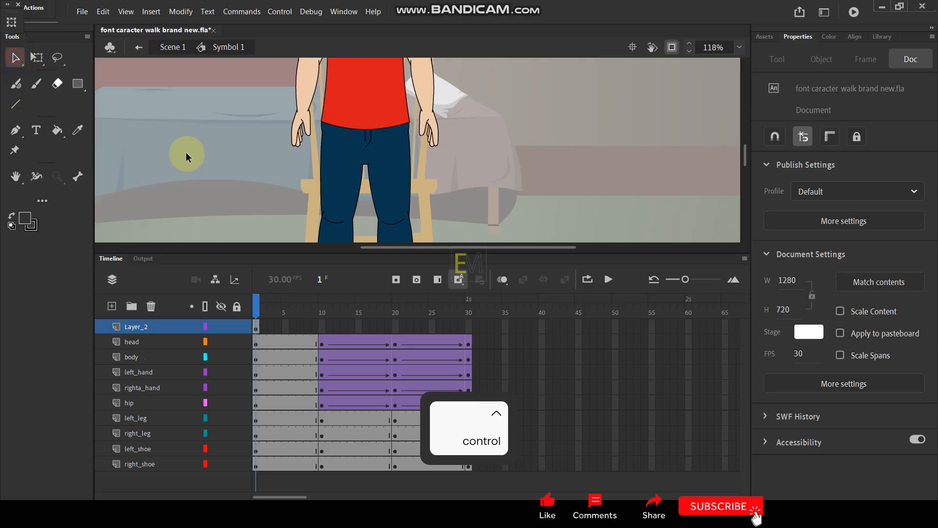
left_click(333, 226)
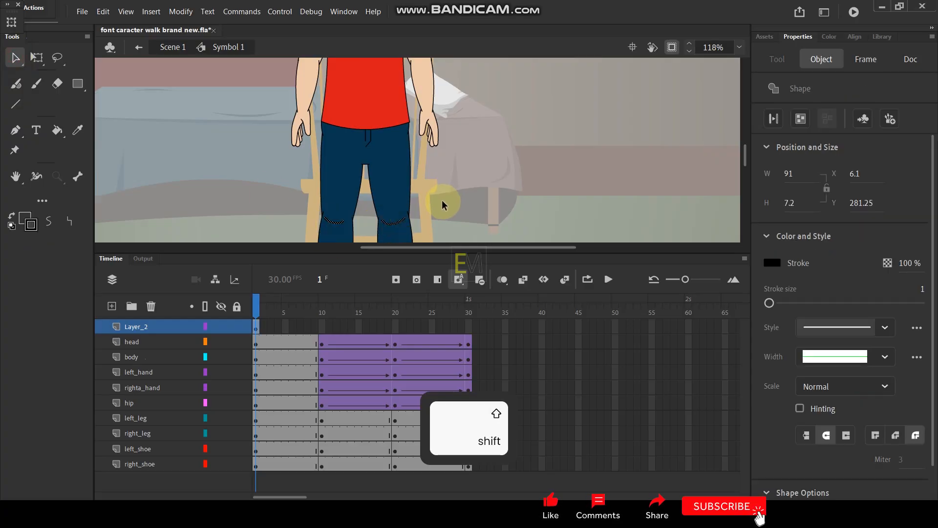
key("F8")
left_click(540, 55)
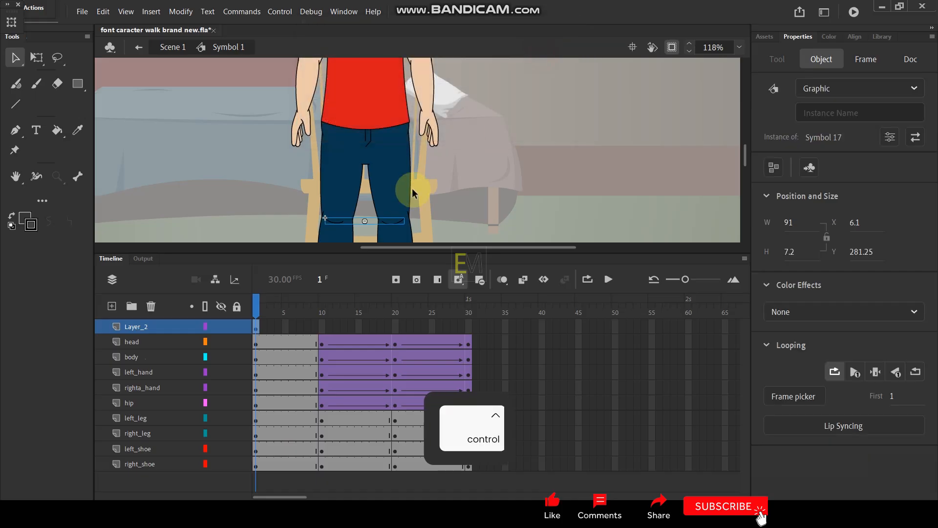
Inside the knee crease symbol, apply the width profile tapered at both ends to both strokes and return to Symbol 1.
scroll(429, 169, "up", 4)
double_click(416, 206)
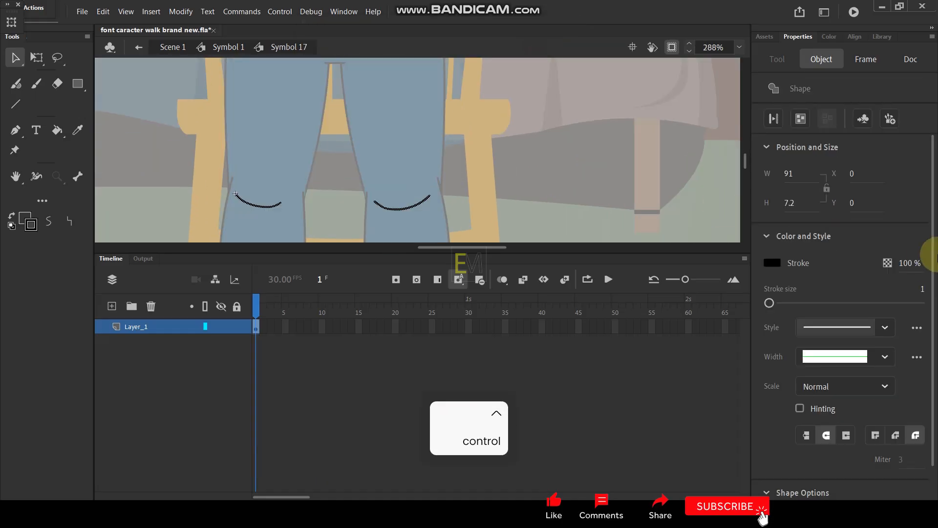
left_click(882, 356)
left_click(844, 387)
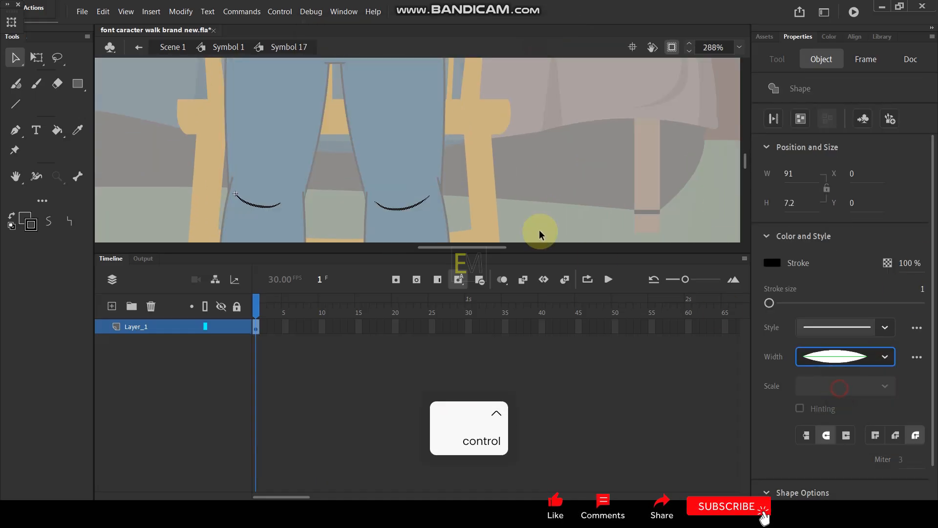
left_click(501, 208)
double_click(501, 175)
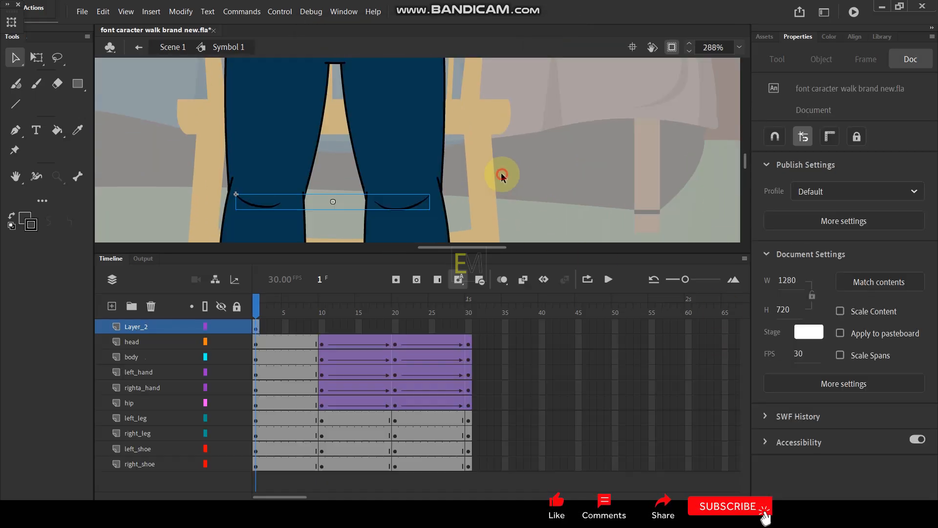
Insert Layer_2 keyframes at frames 10 and 20, and try to transform the knee creases to match the bent legs at frame 20.
left_click(322, 327)
key("F6")
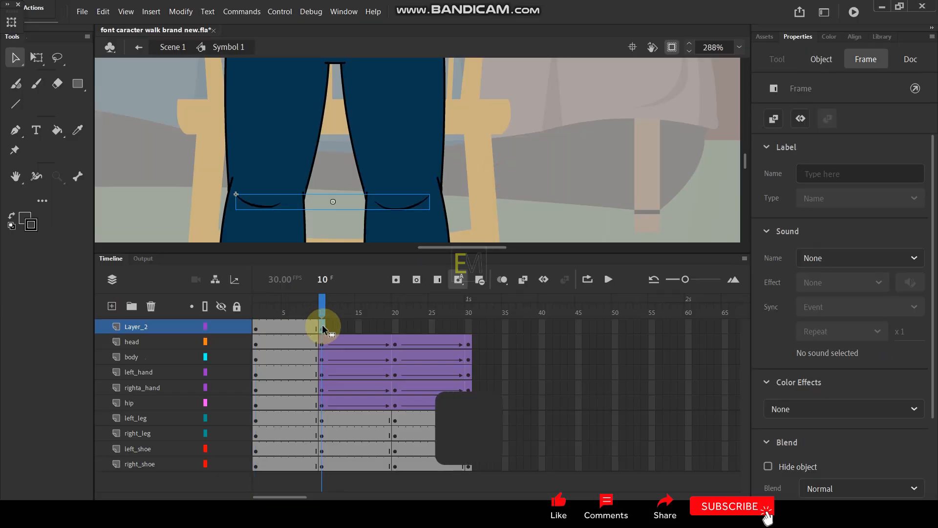
left_click(397, 327)
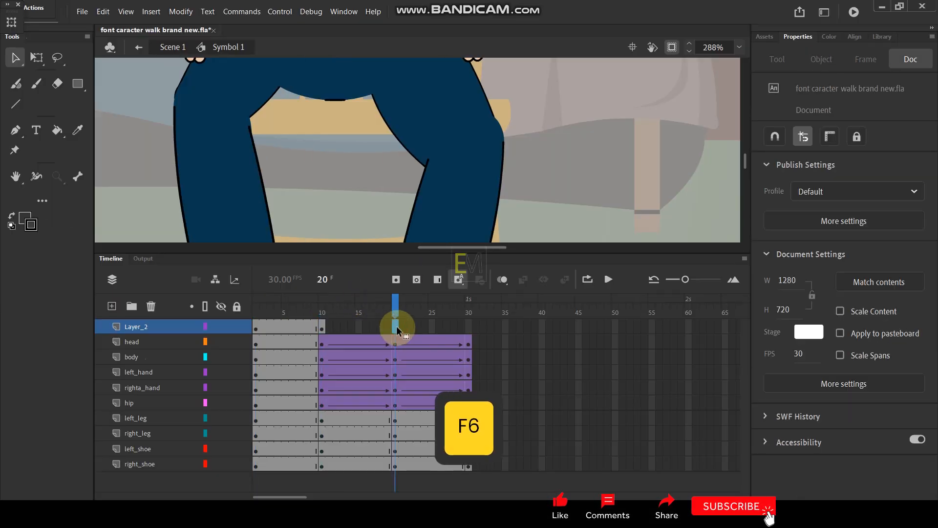
key("F6")
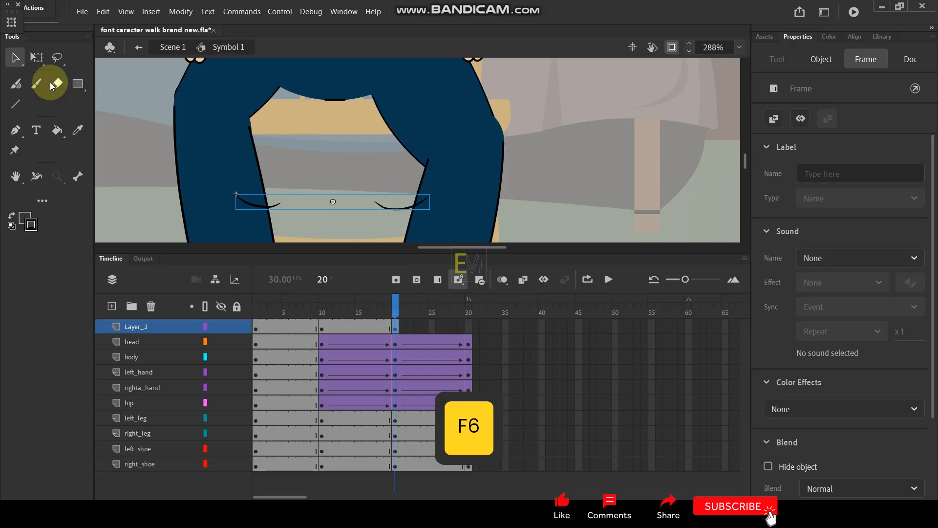
left_click(37, 61)
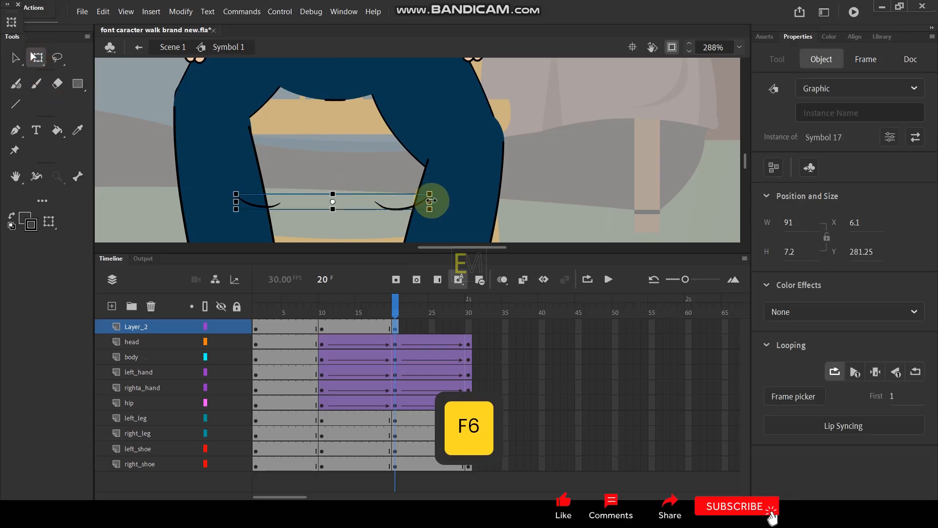
left_click_drag(432, 195, 472, 167)
Undo the knee crease transform and the Layer_2 keyframes at frames 10 and 20.
key("ctrl+z")
key("ctrl+z")
key("ctrl+z")
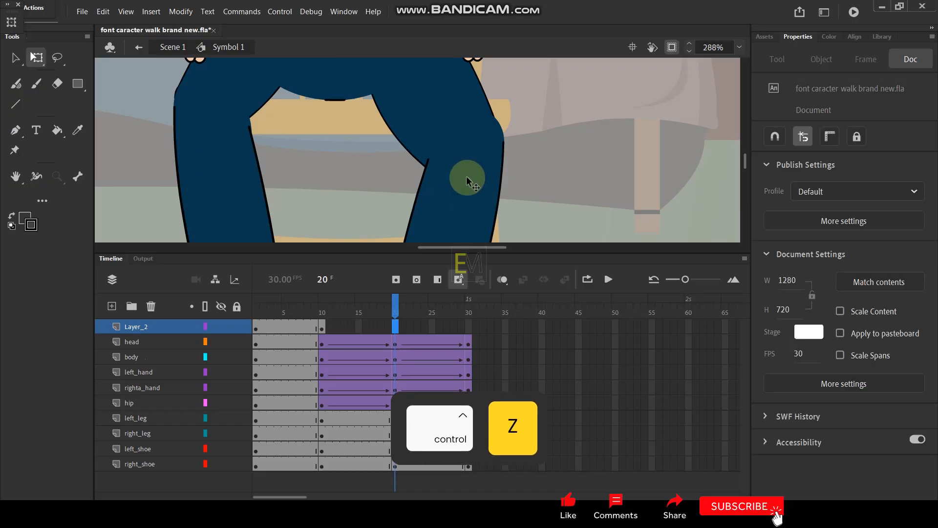
key("ctrl+z")
key("ctrl+z")
key("ctrl+z")
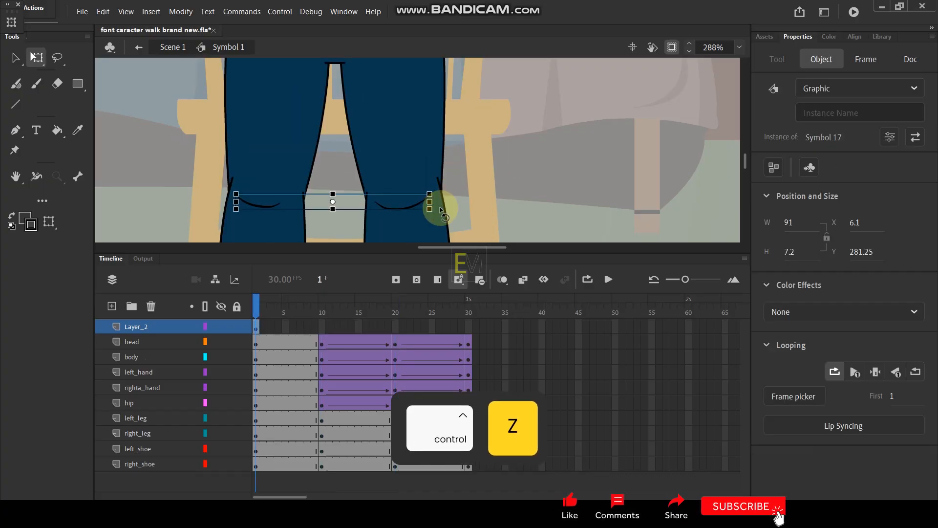
key("ctrl+z")
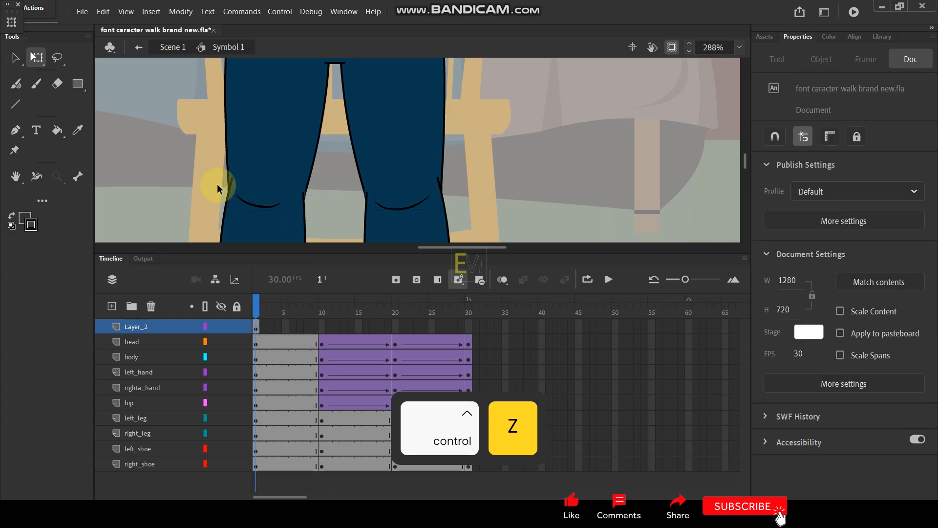
Cut the left knee's crease line out of the knee crease symbol and return to Symbol 1.
double_click(253, 205)
left_click(253, 203)
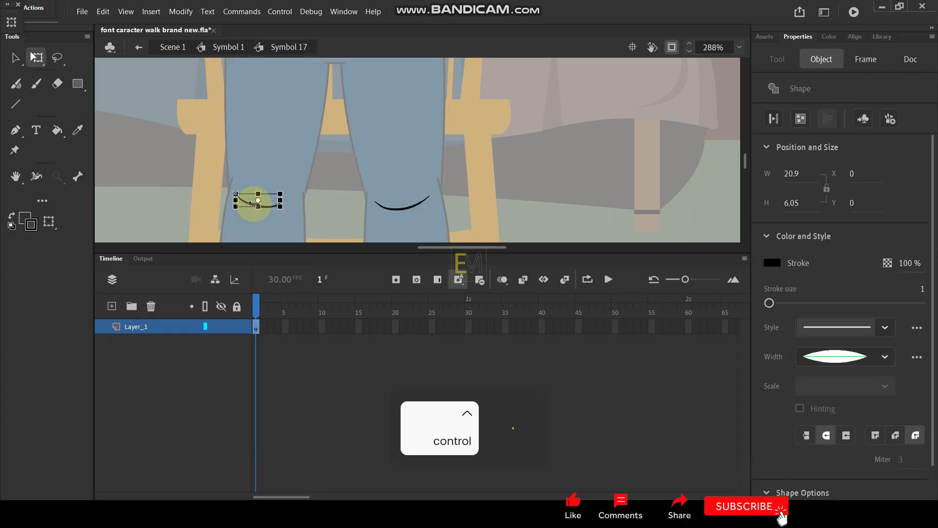
key("ctrl+x")
double_click(186, 190)
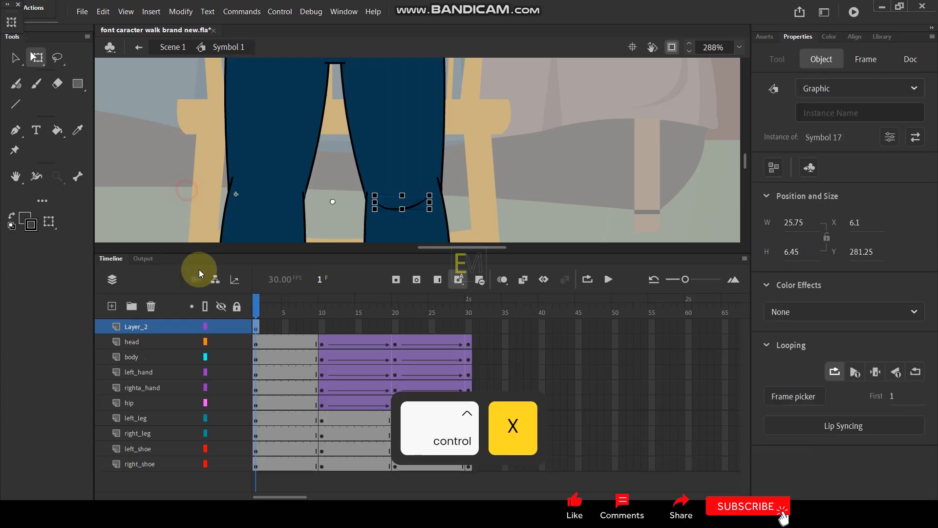
Paste the cut crease line onto a new layer and move it over the left knee.
left_click(111, 306)
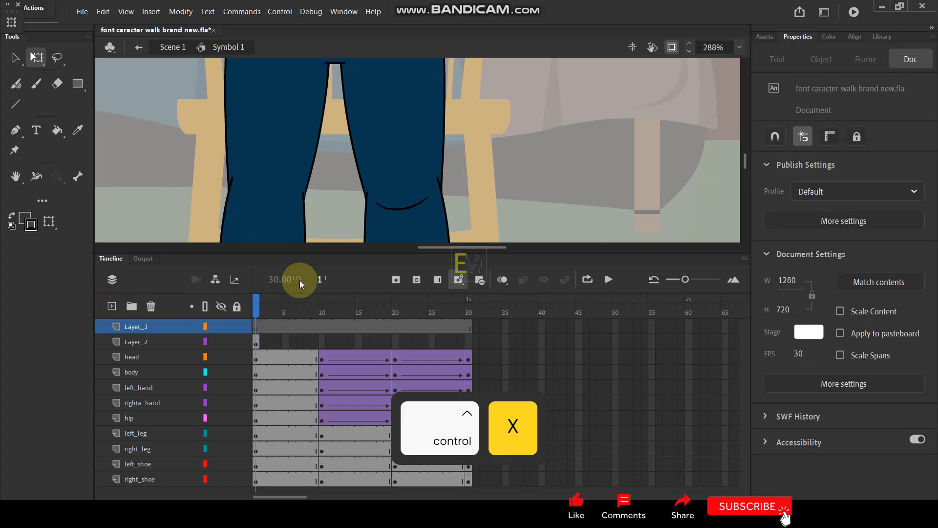
key("ctrl+v")
left_click(16, 58)
left_click_drag(427, 162, 268, 208)
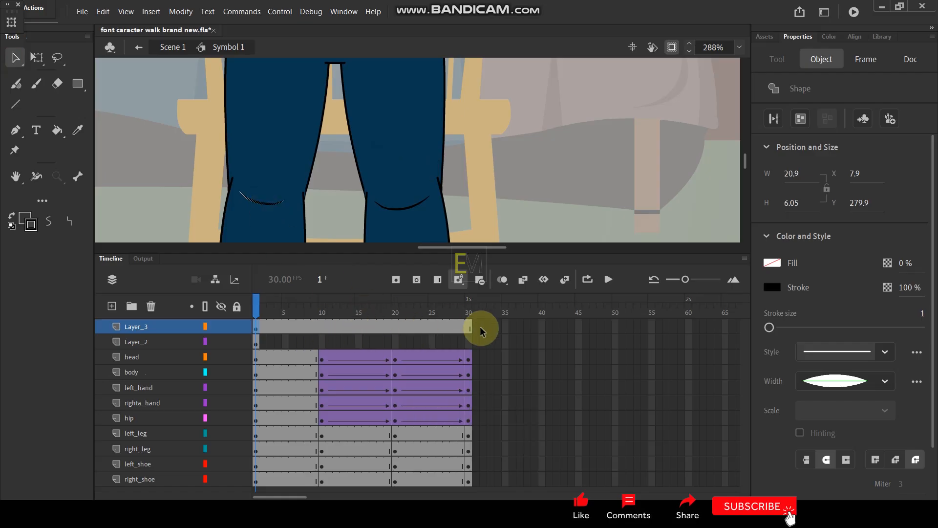
Remove the frames after frame 1 from Layer_3.
left_click_drag(477, 327, 283, 328)
right_click(278, 326)
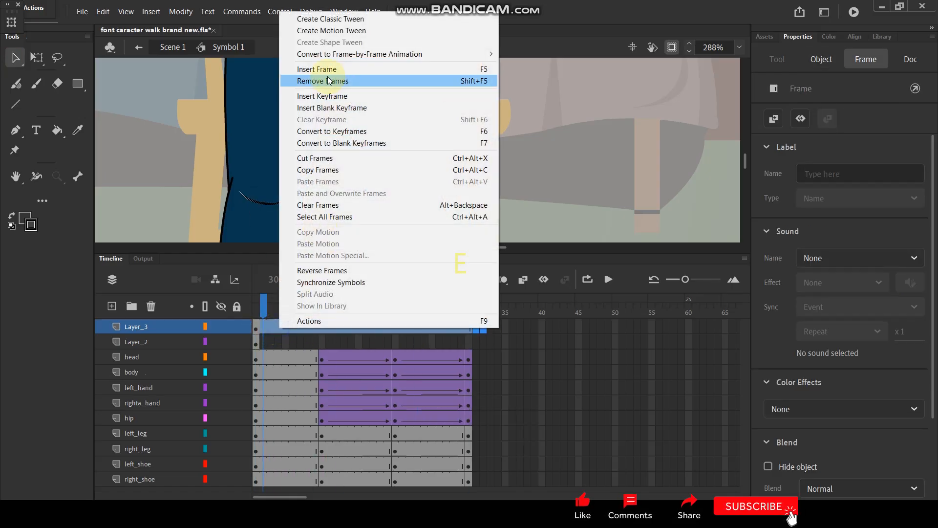
left_click(322, 132)
Insert keyframes at frames 10 and 20 on both Layer_2 and Layer_3.
left_click_drag(266, 313, 323, 346)
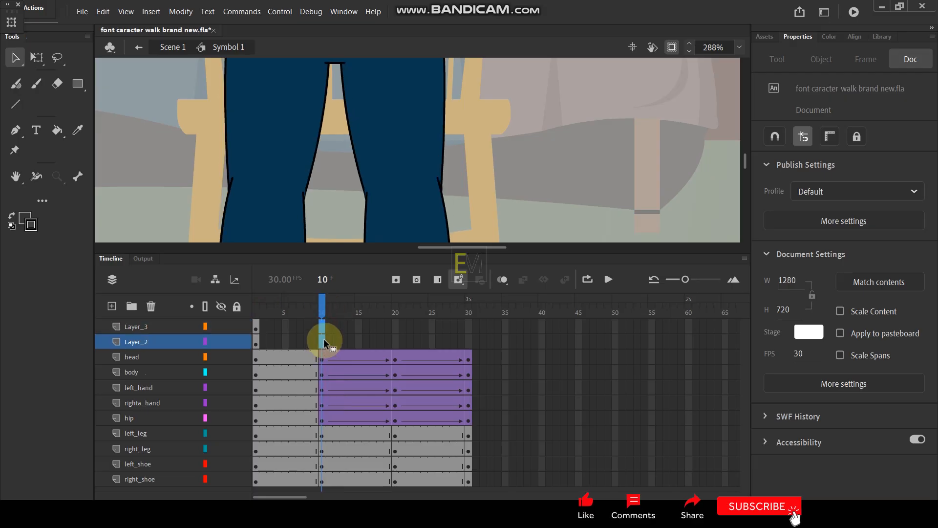
key("F6")
left_click_drag(398, 336, 396, 340)
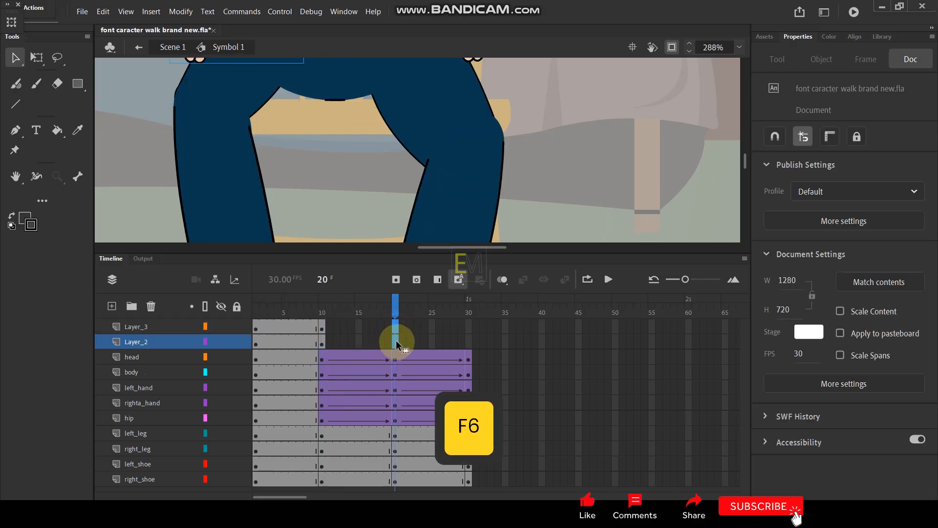
key("F6")
left_click(335, 211)
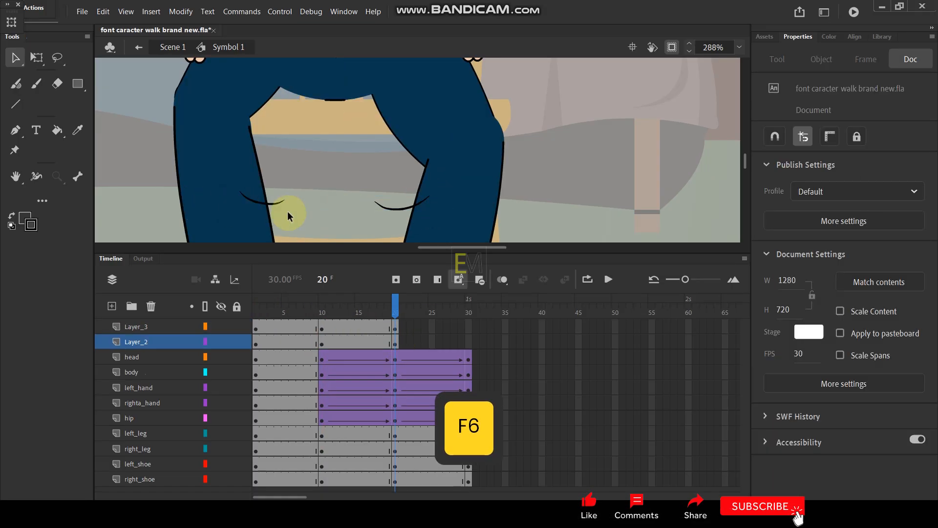
At frame 20, move the right and left knee creases onto the knees of the bent legs.
left_click(396, 209)
mouse_move(401, 210)
left_mouse_down()
mouse_move(464, 162)
mouse_move(464, 170)
left_mouse_up()
mouse_move(268, 208)
left_mouse_down()
mouse_move(215, 172)
mouse_move(202, 143)
left_mouse_up()
scroll(359, 155, "down", 7)
scroll(349, 113, "up", 5)
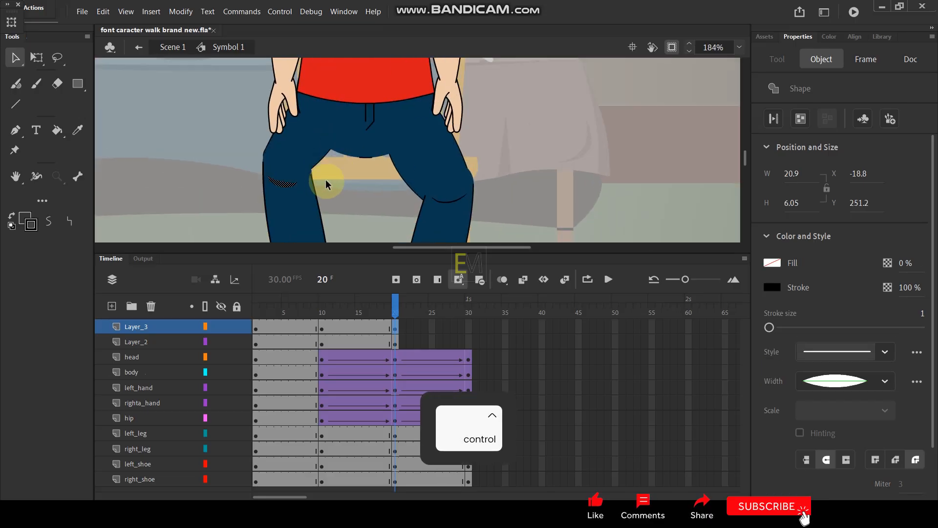
left_click_drag(279, 184, 278, 186)
left_click(237, 172)
scroll(352, 157, "down", 4)
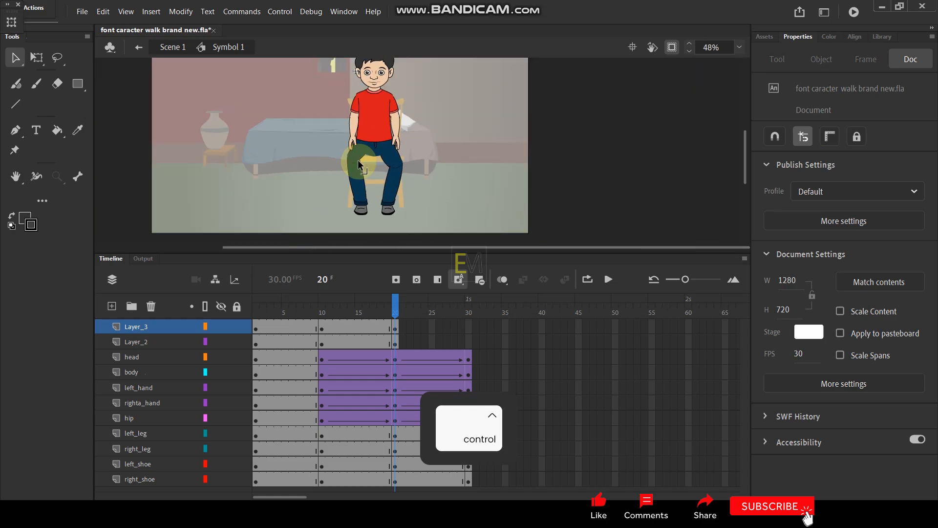
scroll(341, 150, "up", 5)
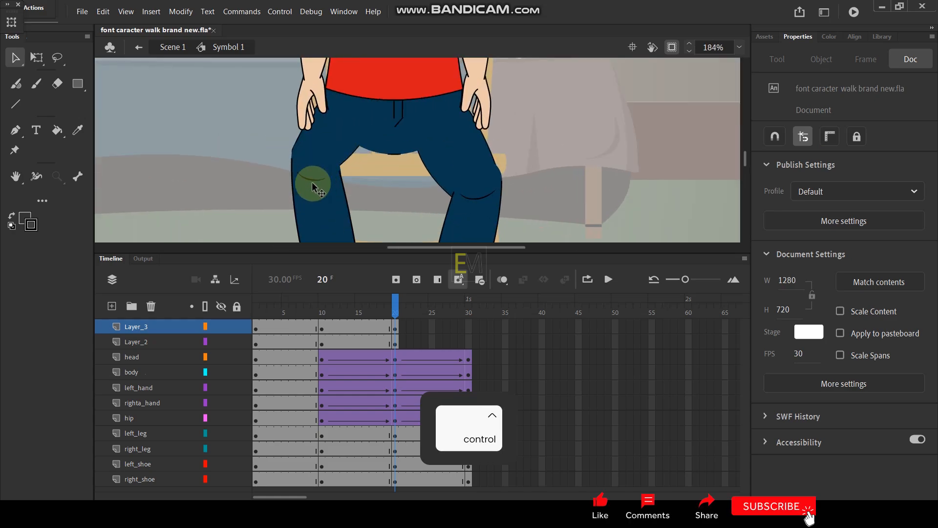
Inside the leftleg symbol at frame 20, shorten the lower leg to a height of about 138 and lengthen the thigh to about 115.7.
double_click(327, 170)
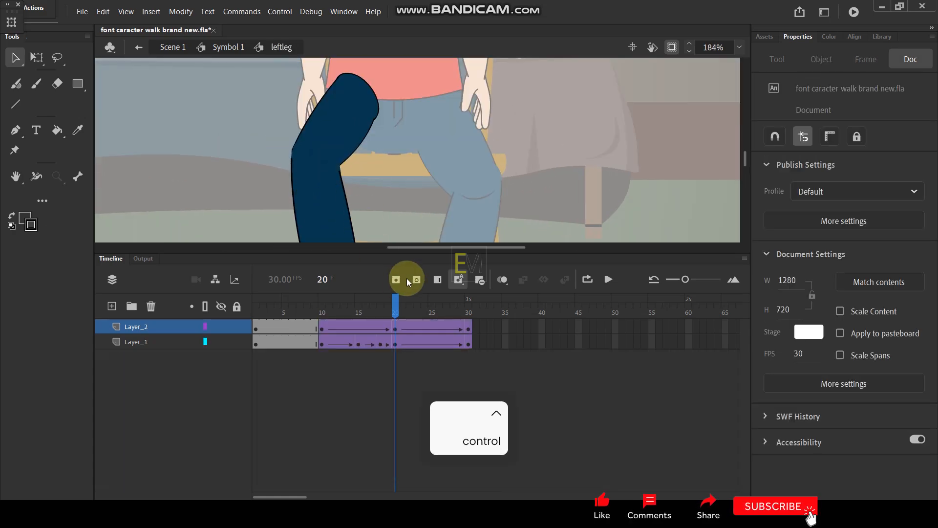
mouse_move(391, 310)
left_mouse_down()
mouse_move(306, 319)
mouse_move(395, 313)
left_mouse_up()
left_click(299, 198)
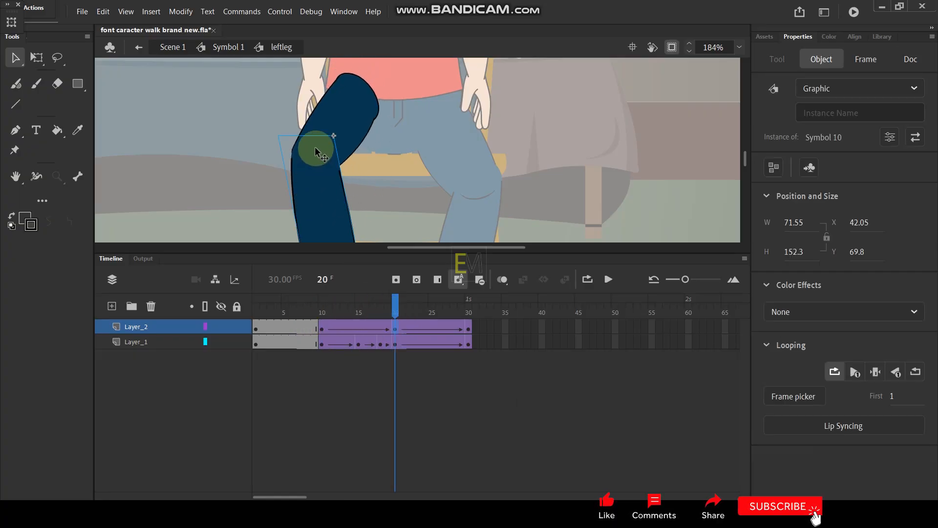
left_click(37, 59)
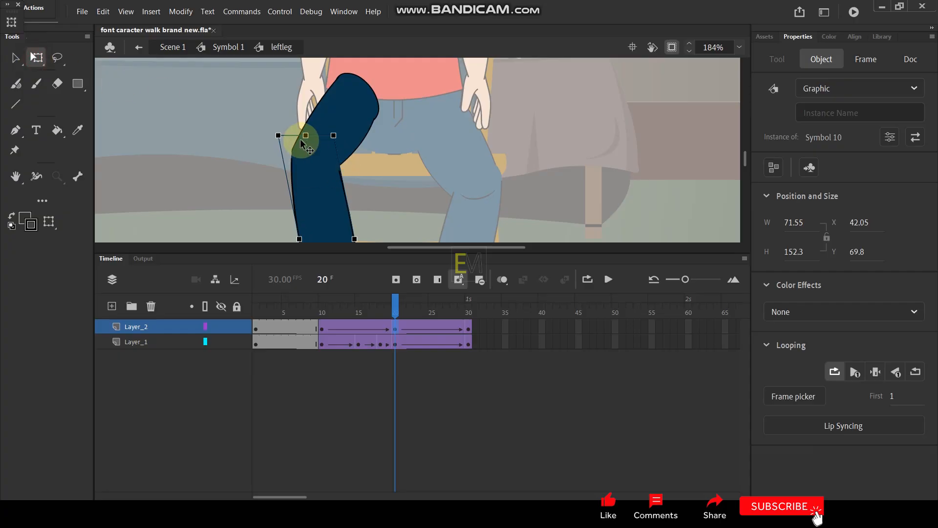
left_click_drag(304, 135, 304, 152)
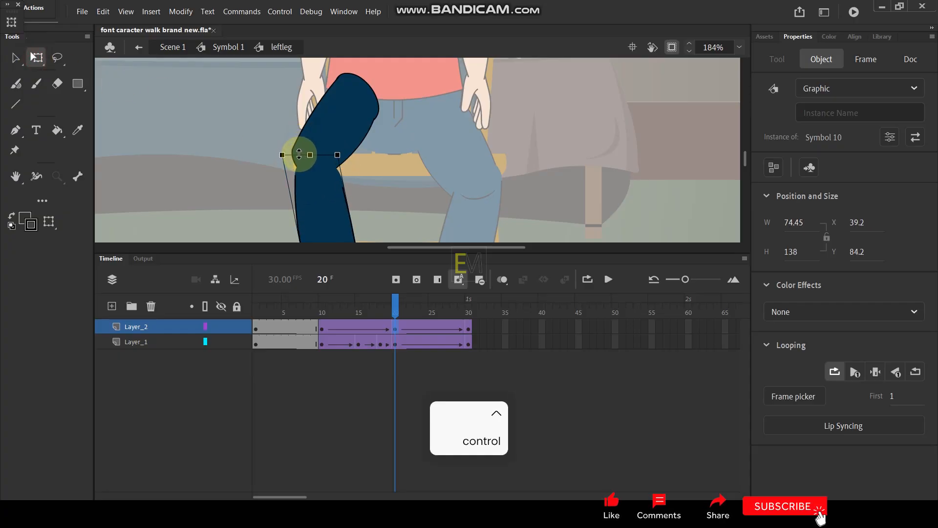
left_click(312, 128)
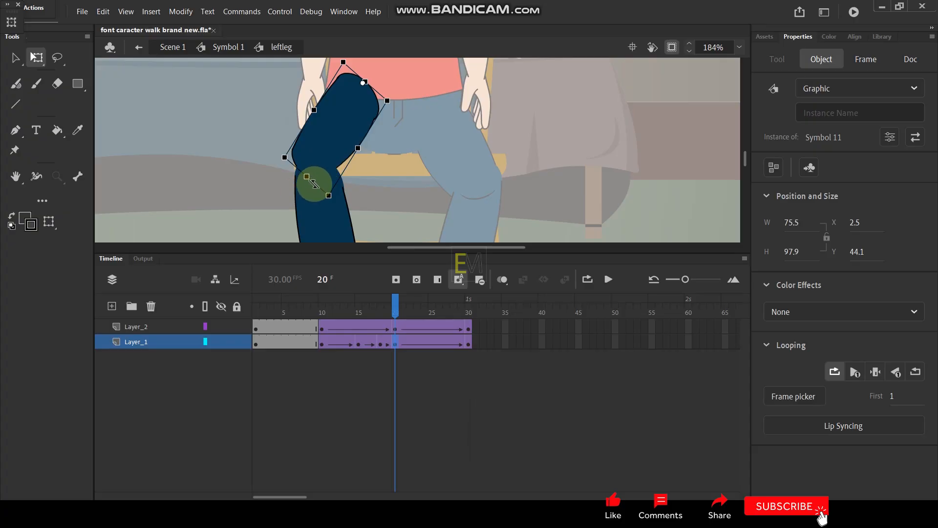
mouse_move(314, 183)
left_mouse_down()
mouse_move(323, 190)
mouse_move(310, 184)
mouse_move(310, 201)
left_mouse_up()
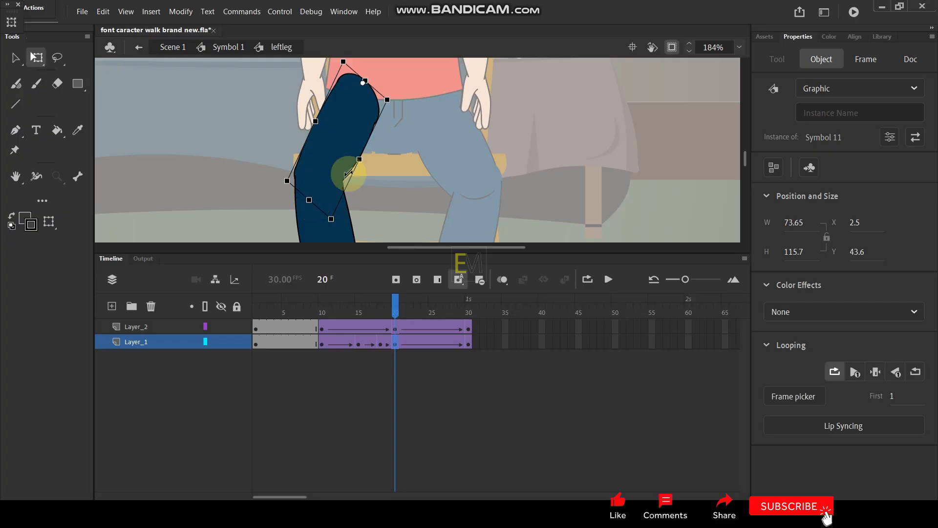
mouse_move(394, 306)
left_mouse_down()
mouse_move(318, 321)
mouse_move(466, 313)
mouse_move(395, 320)
left_mouse_up()
left_click(360, 210)
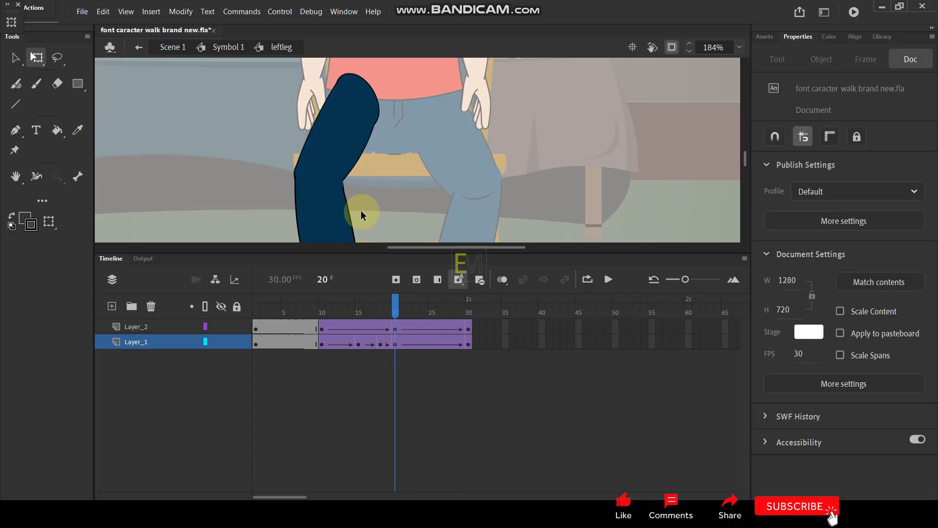
left_click(343, 154)
mouse_move(341, 126)
left_mouse_down()
mouse_move(350, 151)
mouse_move(343, 140)
left_mouse_up()
key("ctrl+z")
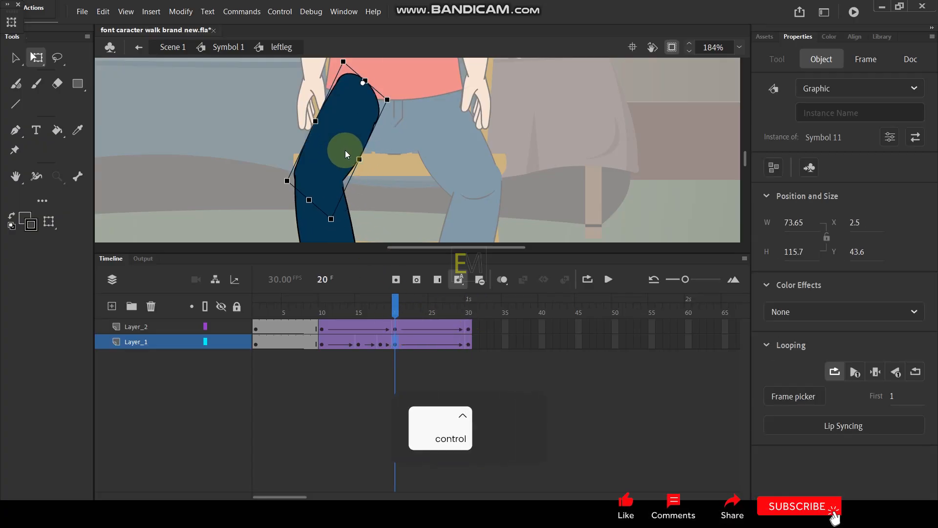
key("ctrl+z")
Return to Symbol 1 and lower the left knee crease at frame 20 onto the reshaped knee, about X -15.5, Y 256.55.
double_click(256, 155)
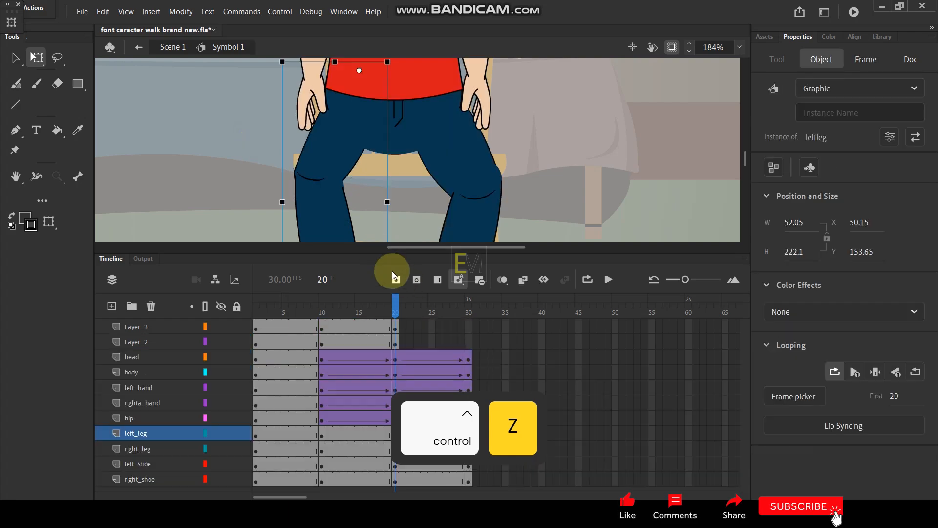
scroll(373, 157, "down", 3)
scroll(352, 161, "up", 4)
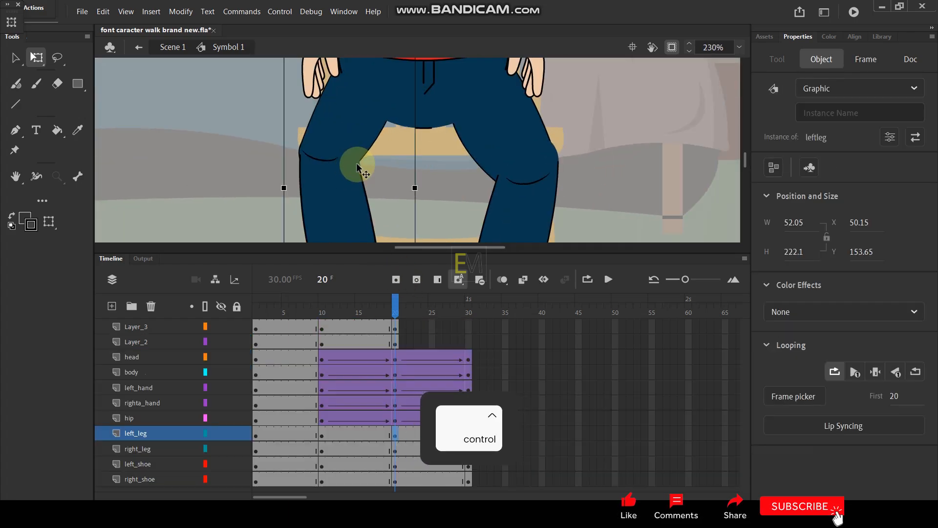
left_click(330, 159)
scroll(325, 160, "up", 3)
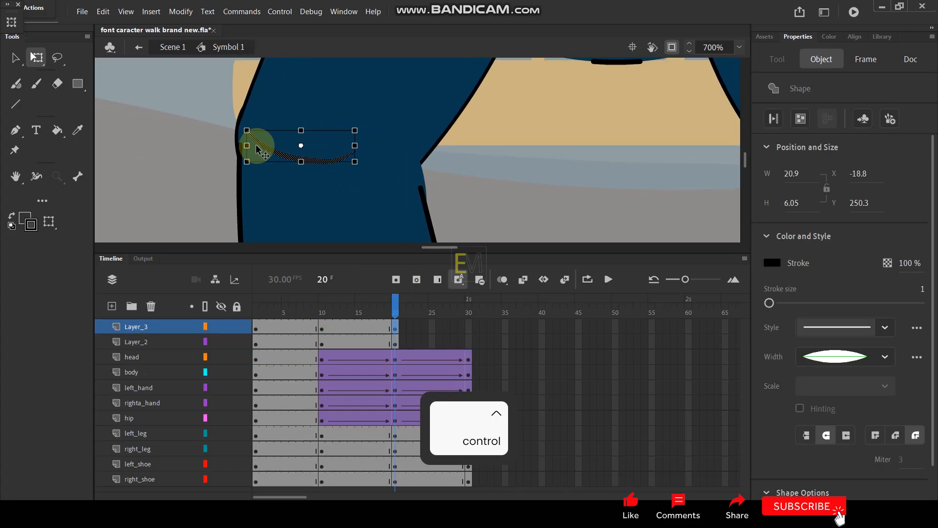
left_click(276, 161)
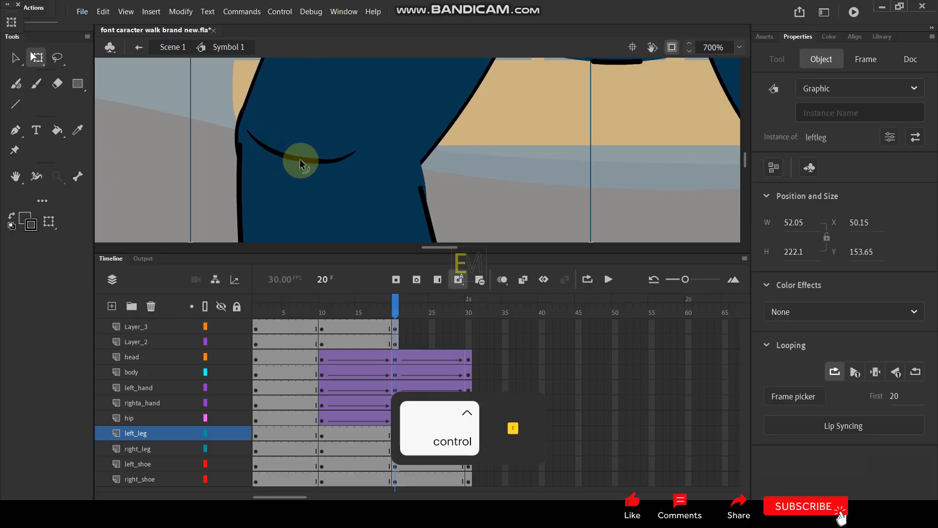
key("ctrl+z")
left_click_drag(283, 157, 295, 179)
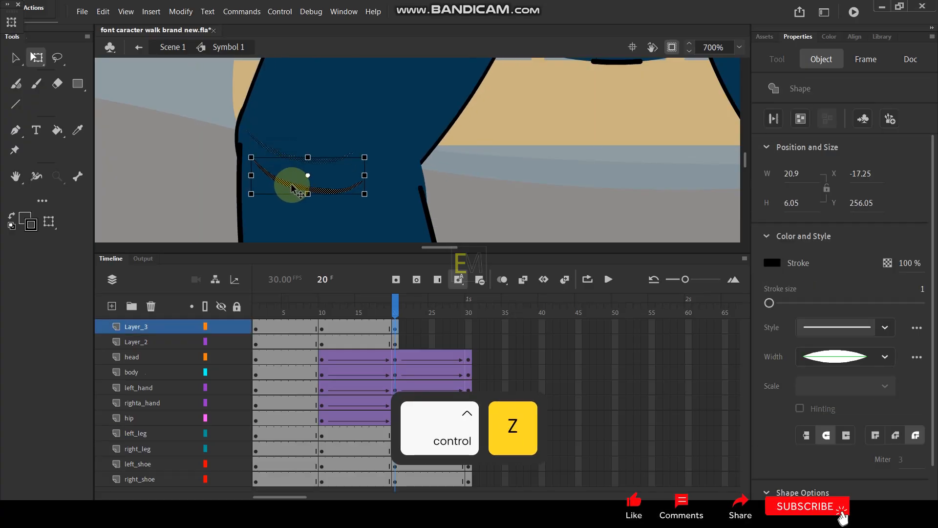
scroll(354, 158, "down", 3)
scroll(354, 158, "up", 2)
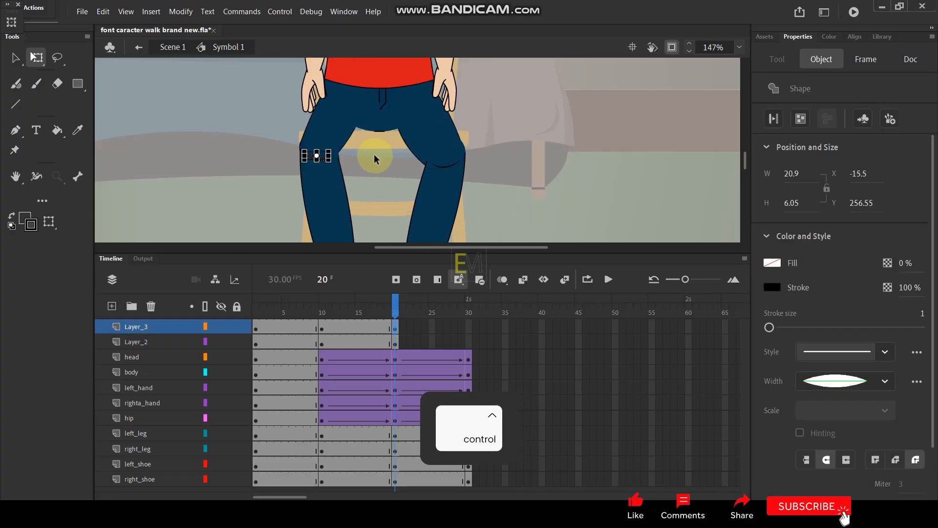
Insert keyframes at frame 30 on both Layer_2 and Layer_3.
left_click(410, 308)
left_click_drag(413, 309, 472, 324)
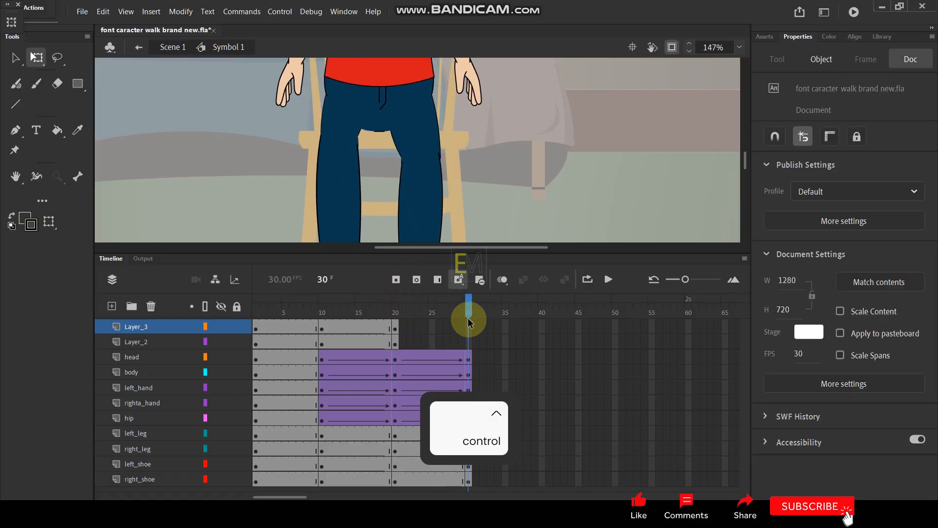
left_click(469, 341)
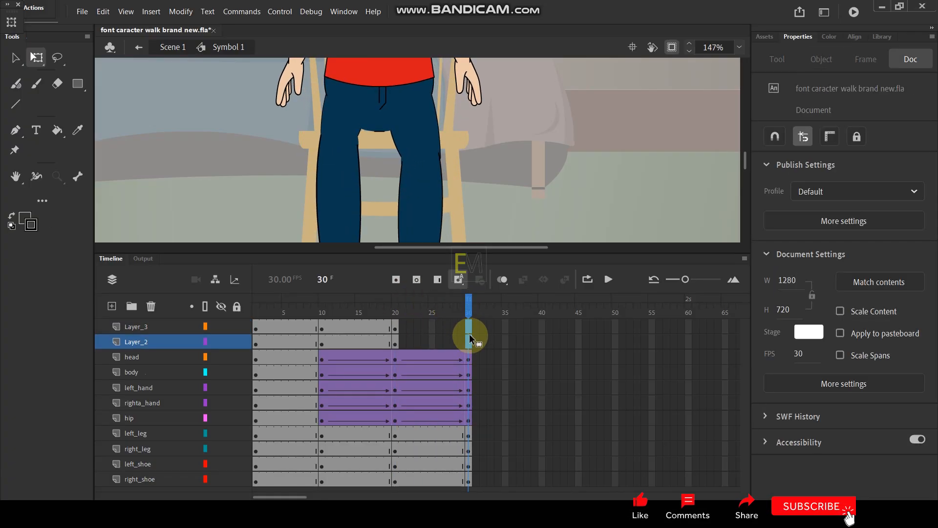
left_click(483, 514)
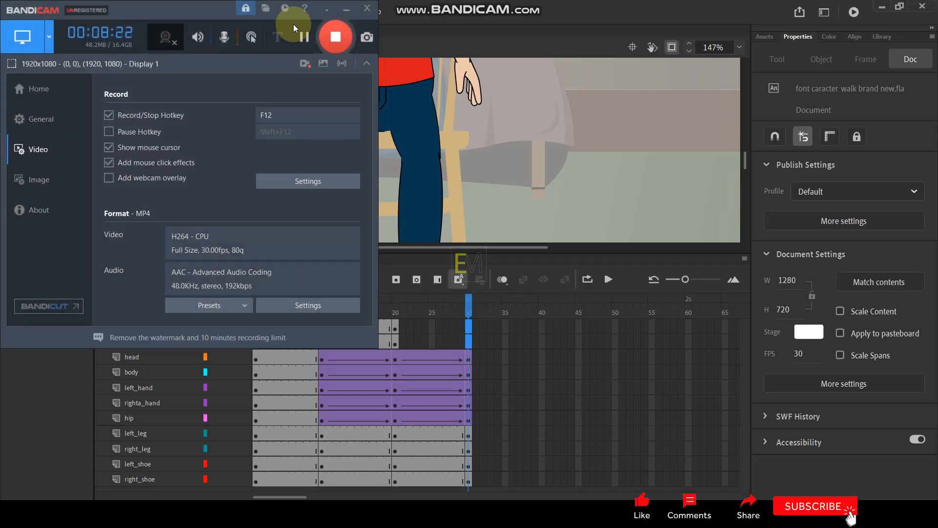
left_click(346, 11)
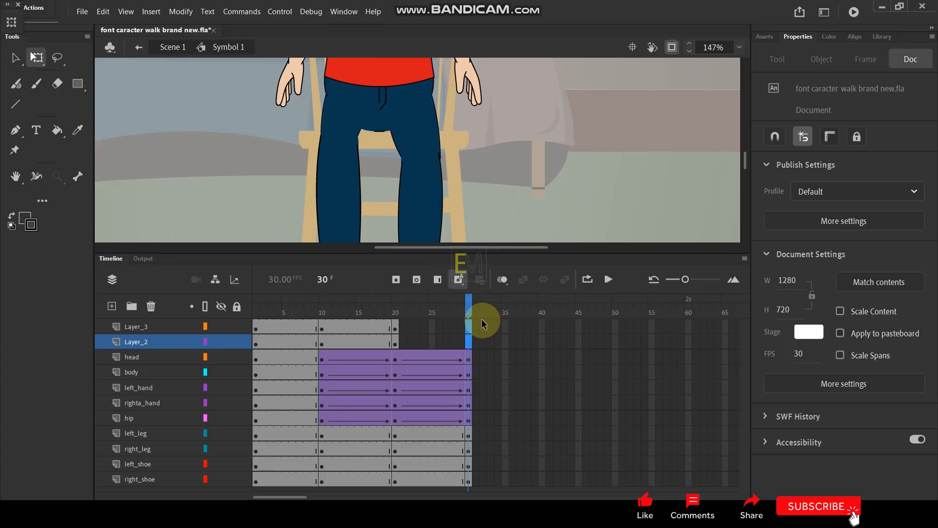
key("F6")
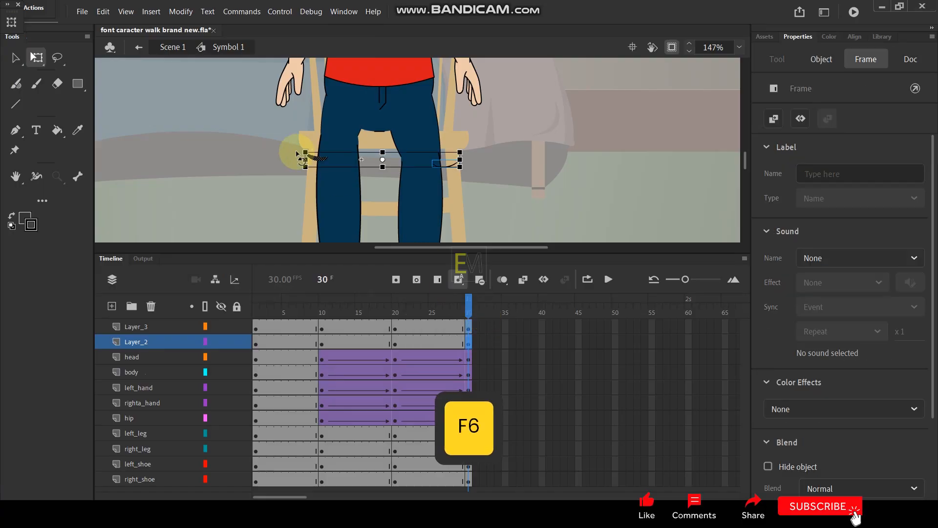
left_click(271, 168)
At frame 30, move the right knee crease back onto the straightened right leg, at about X 14.35, Y 260.85.
scroll(357, 166, "up", 3)
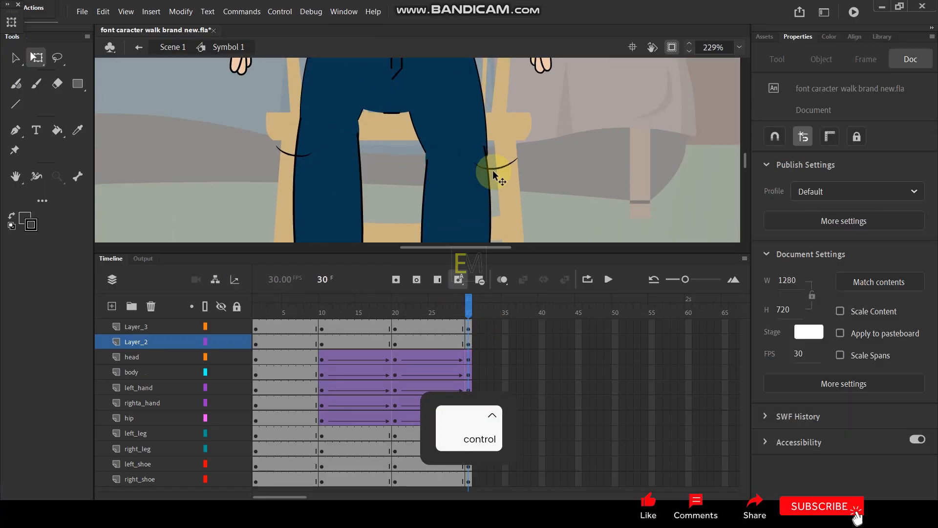
left_click(501, 168)
scroll(501, 169, "up", 3)
left_click_drag(508, 165, 433, 156)
scroll(473, 150, "down", 3)
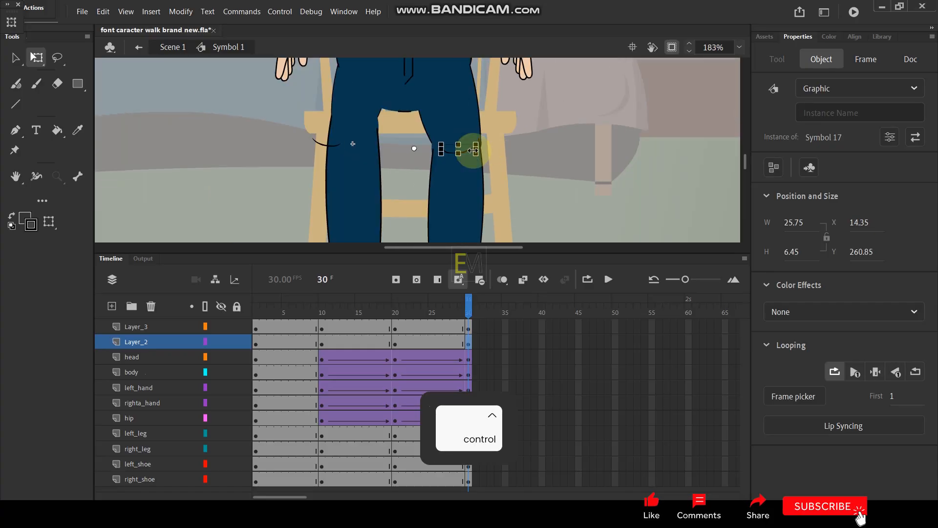
scroll(310, 150, "up", 3)
At frame 30, move the left knee crease onto the left leg and rotate it slightly counterclockwise.
left_click(292, 154)
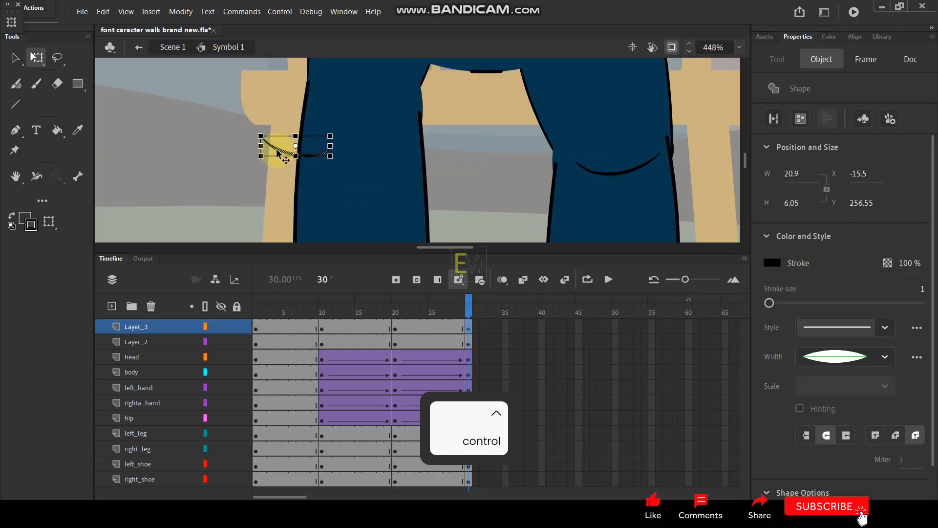
left_click_drag(278, 152, 335, 152)
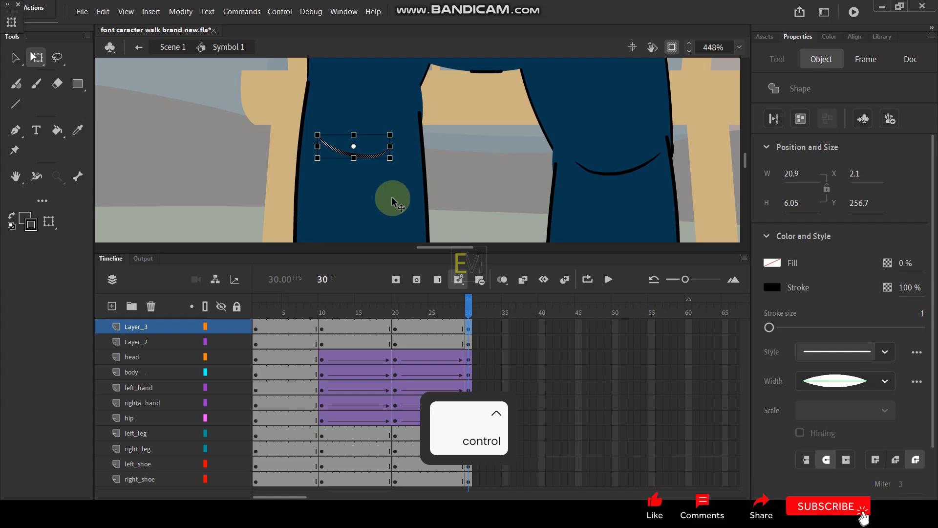
mouse_move(397, 165)
left_mouse_down()
mouse_move(400, 154)
mouse_move(401, 166)
left_mouse_up()
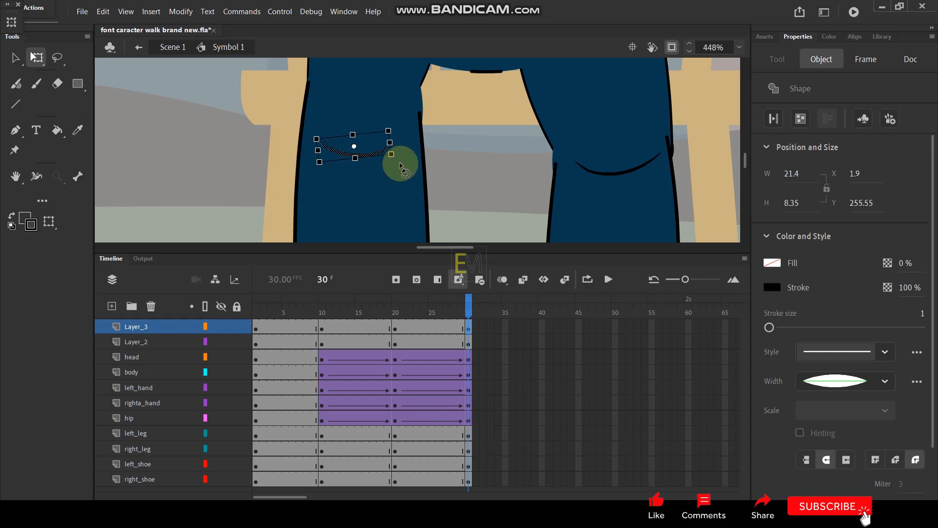
left_click(453, 155)
scroll(453, 154, "down", 4)
scroll(459, 154, "up", 2)
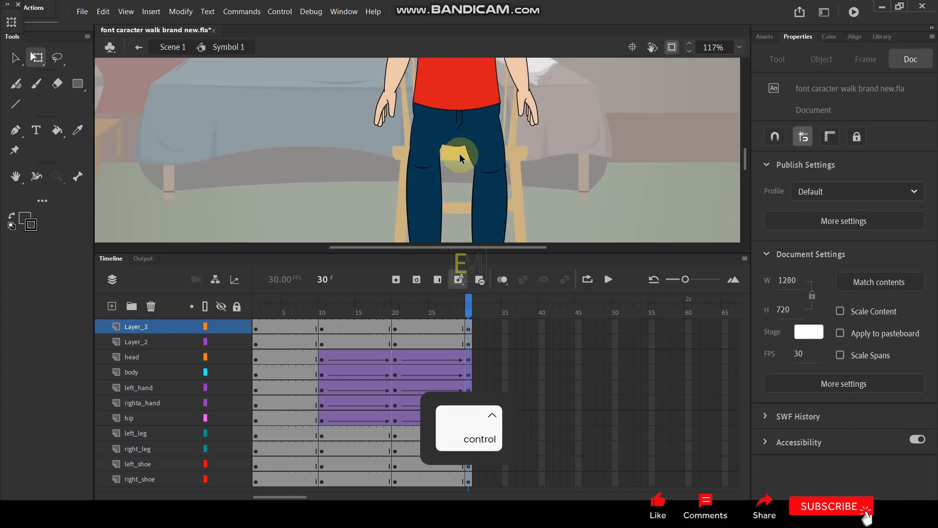
scroll(459, 154, "up", 1)
Create classic tweens on Layer_2 and Layer_3 across the spans from frame 10 to frame 30.
left_click_drag(492, 328, 339, 343)
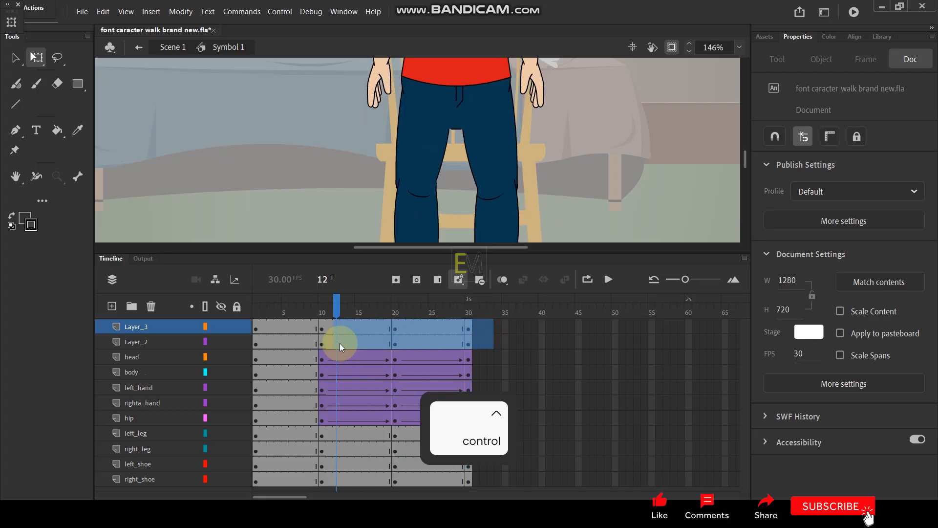
right_click(330, 343)
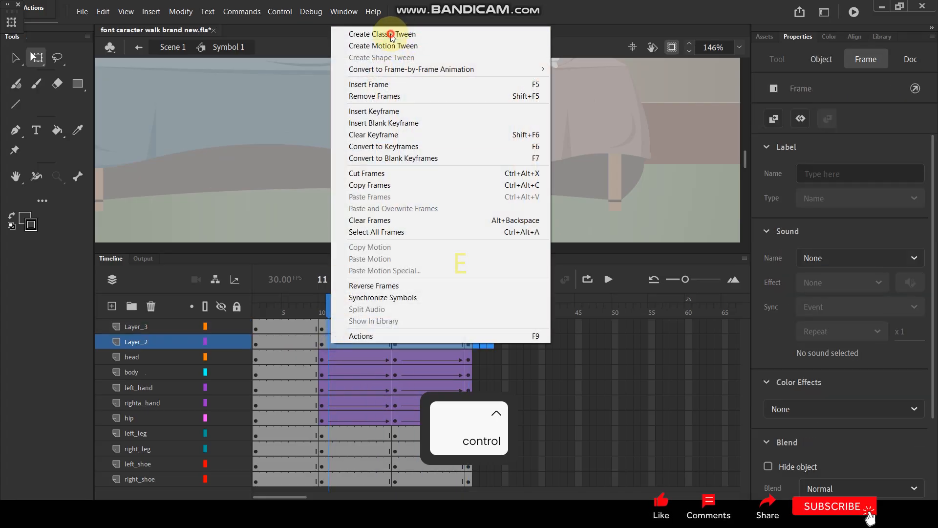
left_click(391, 33)
left_click(538, 293)
left_click(578, 142)
Play the animation and scrub the first ten frames to examine the knee creases and the crotch line between the legs.
scroll(578, 141, "down", 2)
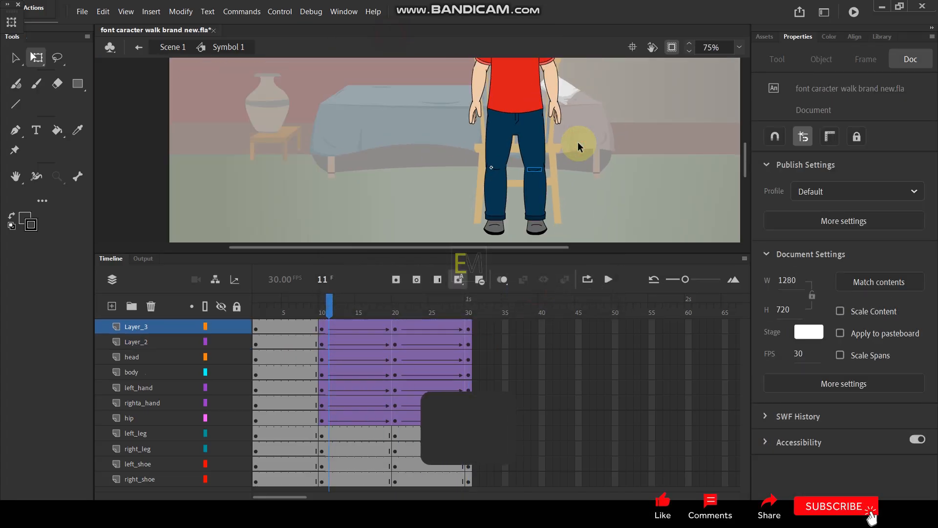
scroll(578, 142, "down", 2)
key("Return")
key("Return")
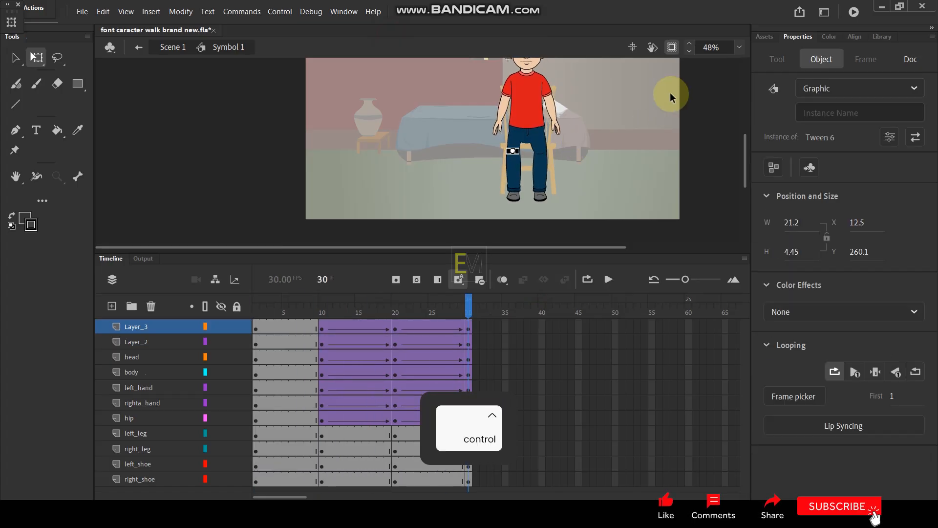
scroll(541, 151, "up", 8)
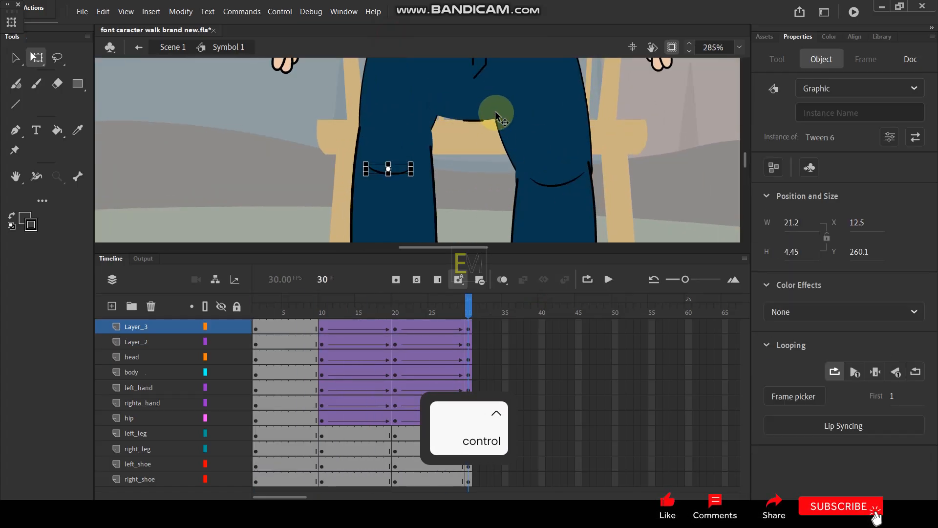
left_click(255, 311)
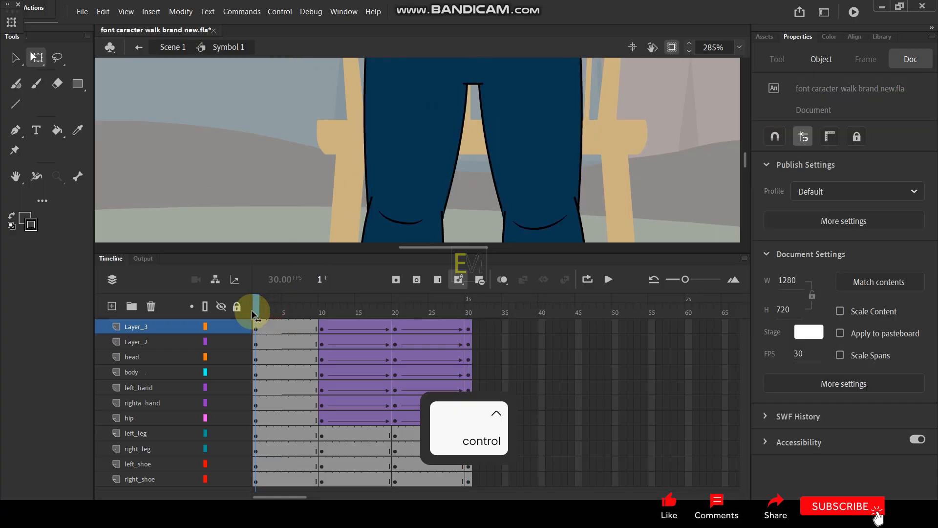
left_click_drag(254, 316, 307, 313)
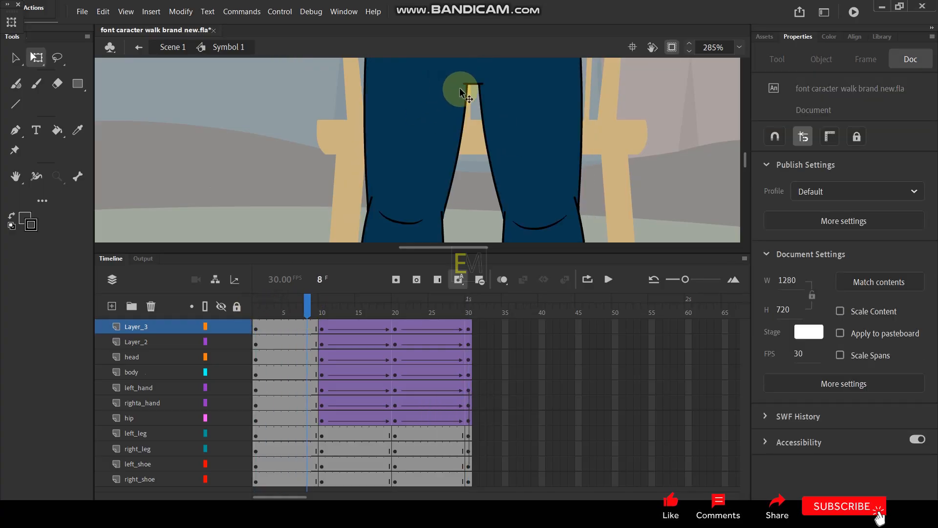
left_click_drag(303, 311, 261, 310)
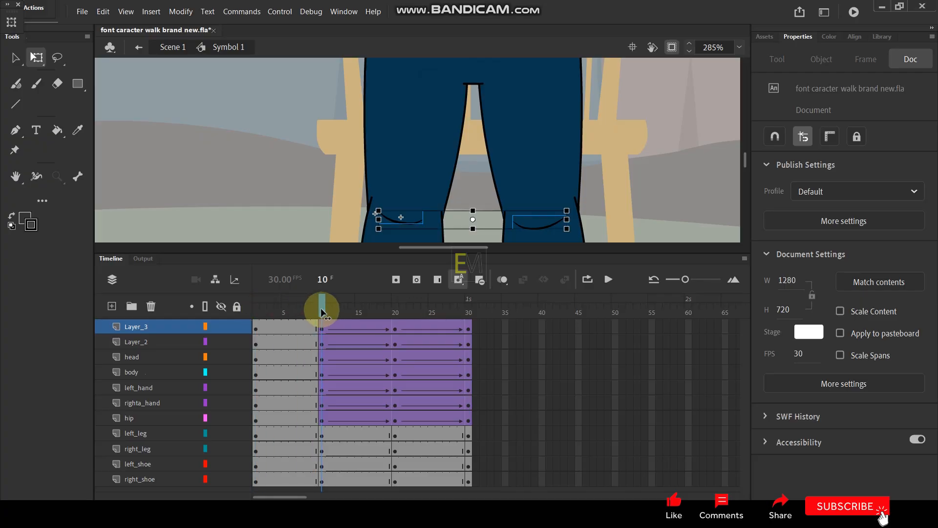
Add a new layer above Layer_3 and insert a keyframe at frame 10 on it.
left_click(112, 306)
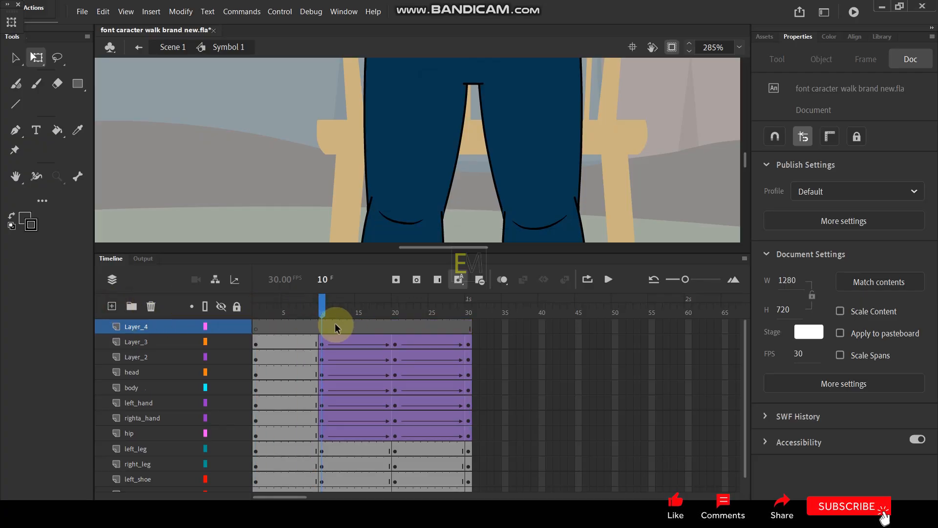
left_click(257, 328)
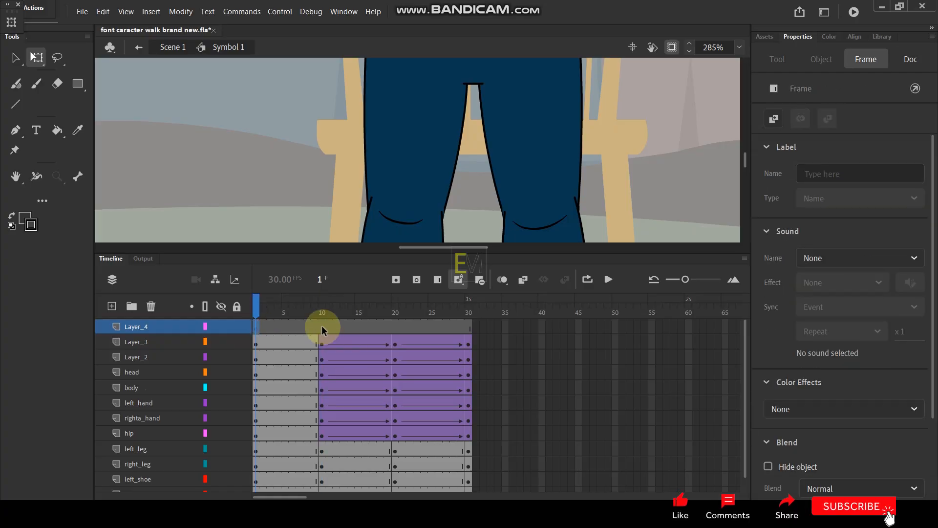
key("F6")
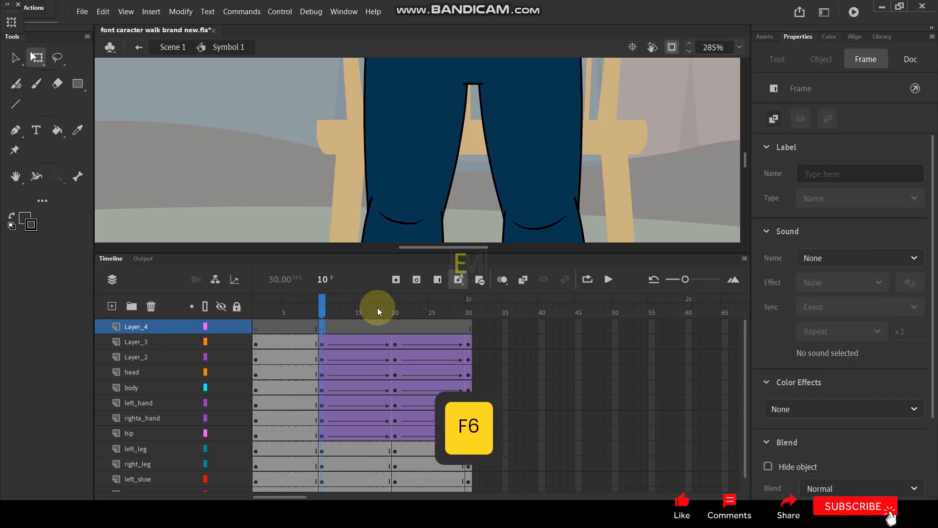
left_click_drag(324, 306, 395, 308)
left_click(496, 139)
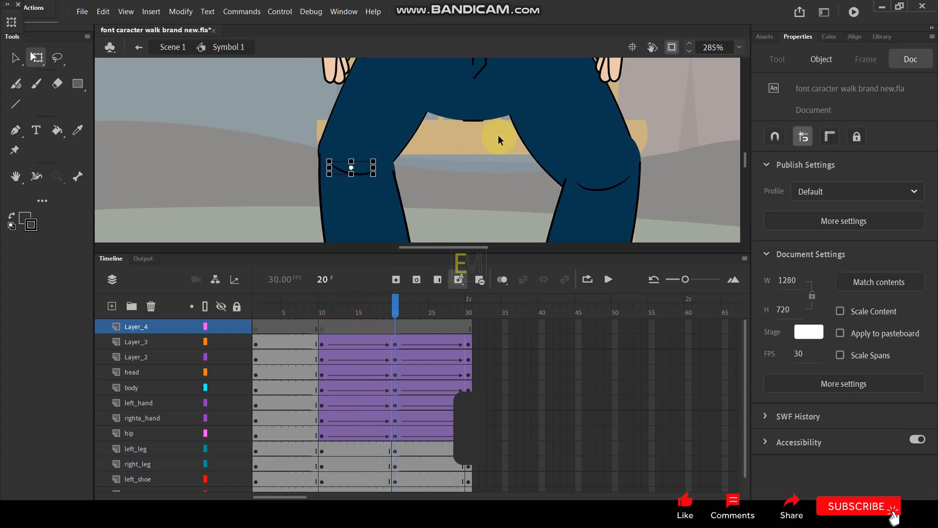
key("F6")
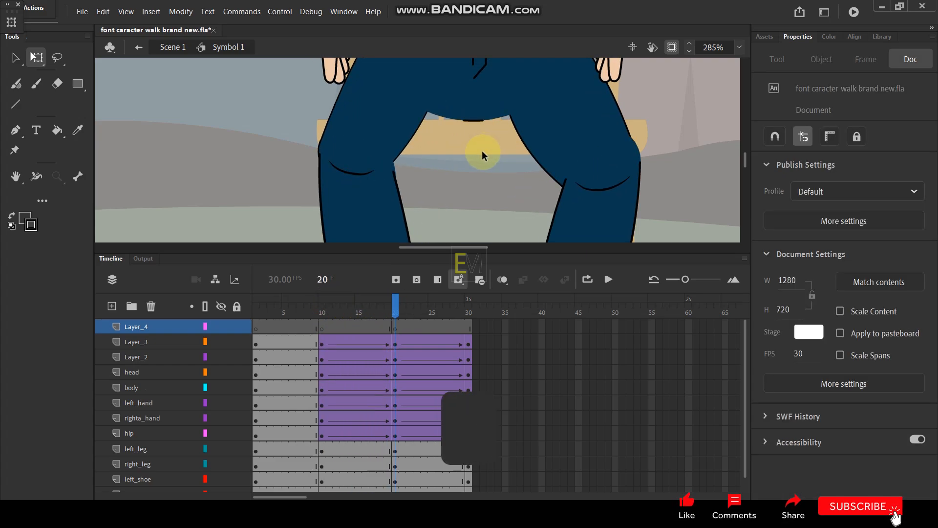
Remove all of Layer_4's frames after frame 10.
left_click(322, 327)
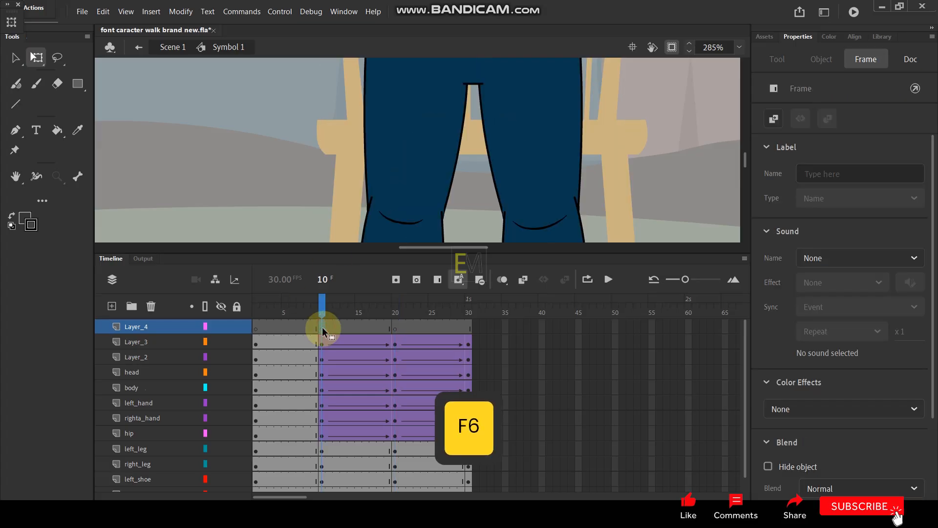
left_click_drag(484, 327, 329, 326)
right_click(328, 326)
left_click(338, 80)
left_click(320, 313)
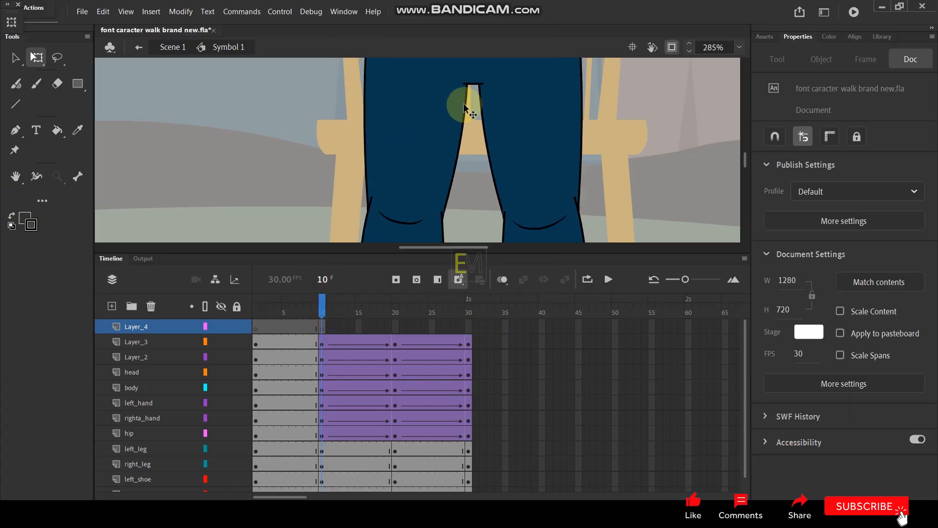
At frame 10 on Layer_4, paint a short horizontal black stroke over the crotch line between the legs with the Paint Brush.
key("y")
scroll(496, 77, "up", 3)
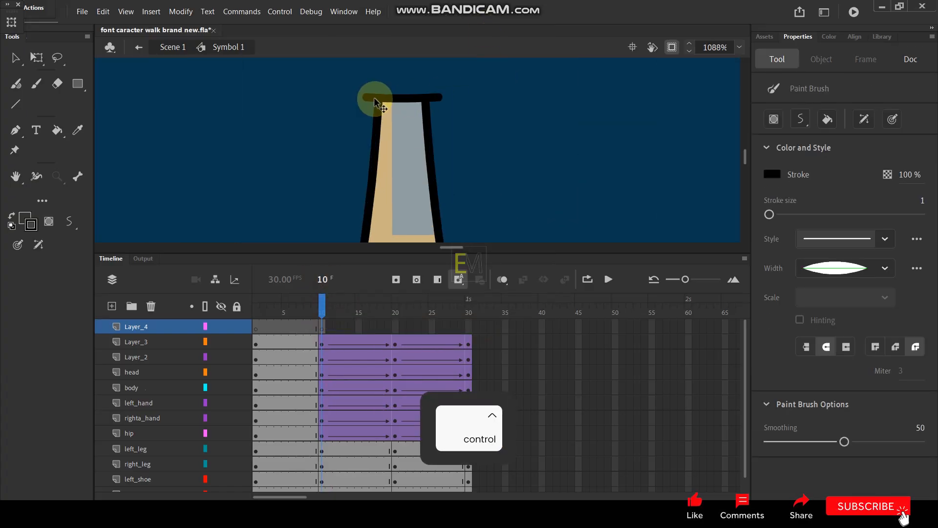
left_click_drag(362, 94, 447, 93)
left_click(15, 58)
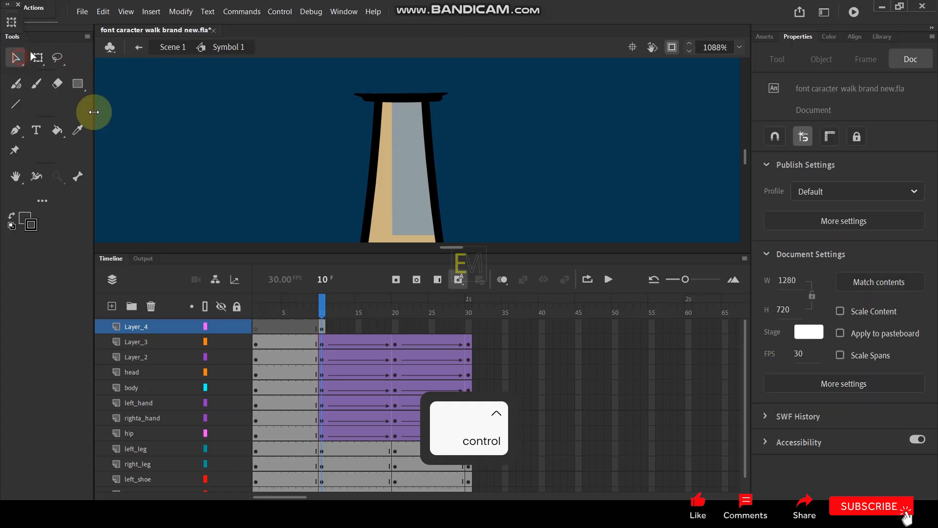
Insert a keyframe at frame 20 on Layer_4 and lower the crotch stroke to the bottom edge of the hip.
left_click(396, 326)
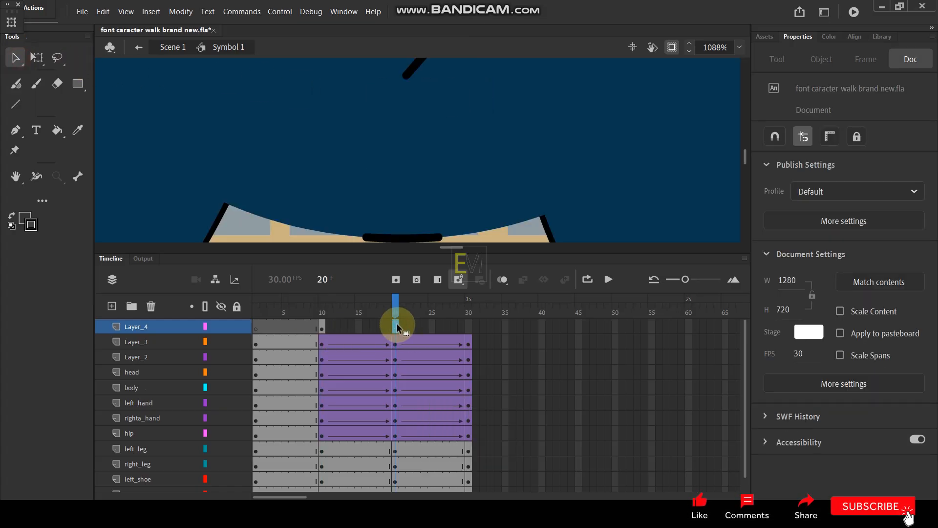
key("F6")
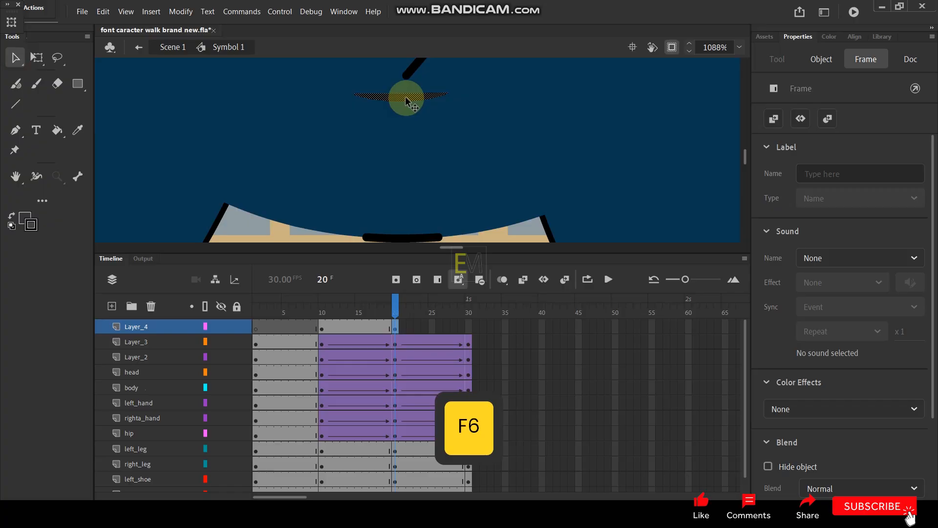
left_click_drag(406, 101, 408, 241)
At frame 20, widen the crotch stroke to about 41.9 and place it along the hip's curved edge, about X 29.55, Y 231.7.
scroll(423, 174, "down", 1)
left_click(36, 56)
left_click_drag(435, 179, 540, 147)
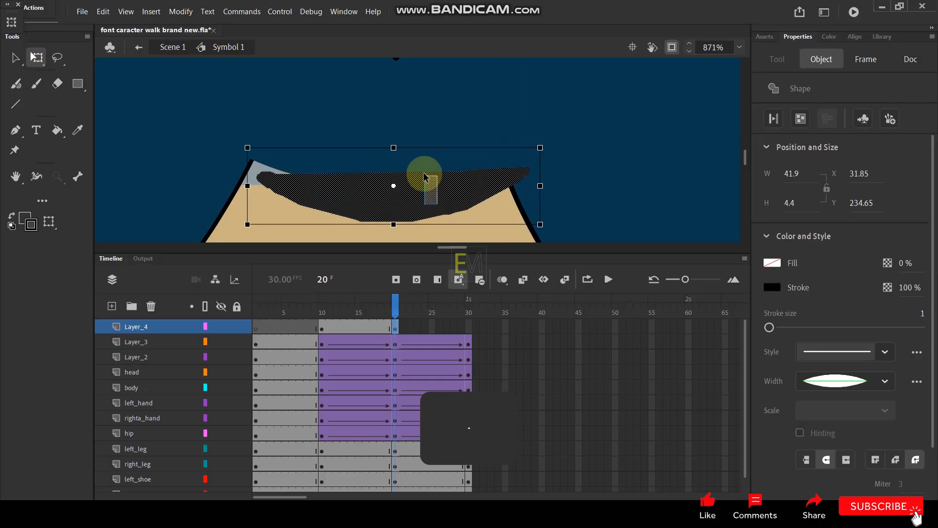
left_click(445, 217)
left_click(411, 201)
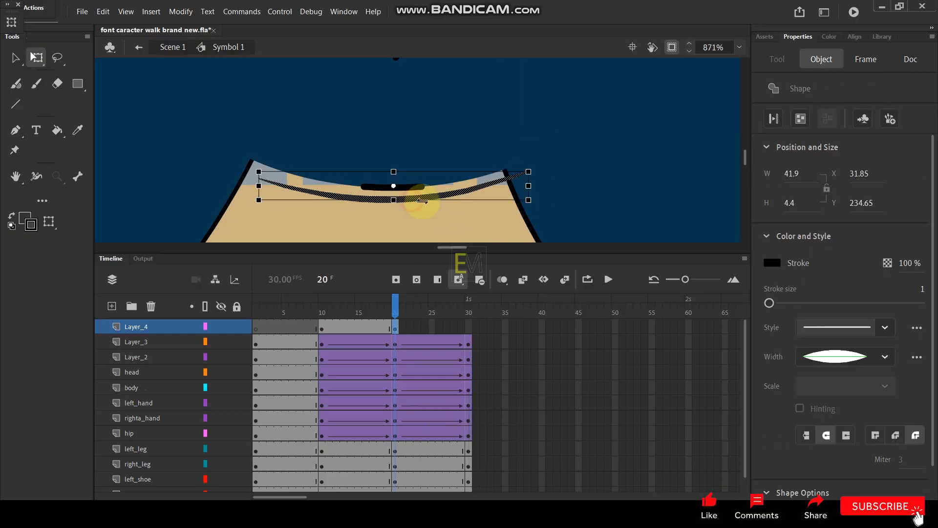
left_click_drag(452, 196, 434, 173)
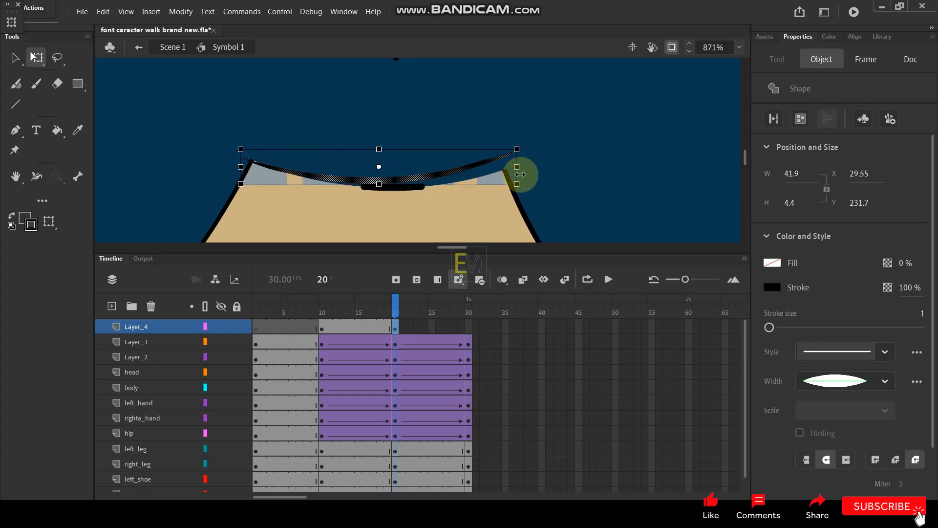
Extend both ends of the frame 20 crotch stroke past the inner legs and bend its middle down along the hip edge, about 46.5 wide.
left_click(429, 223)
left_click_drag(512, 152, 516, 166)
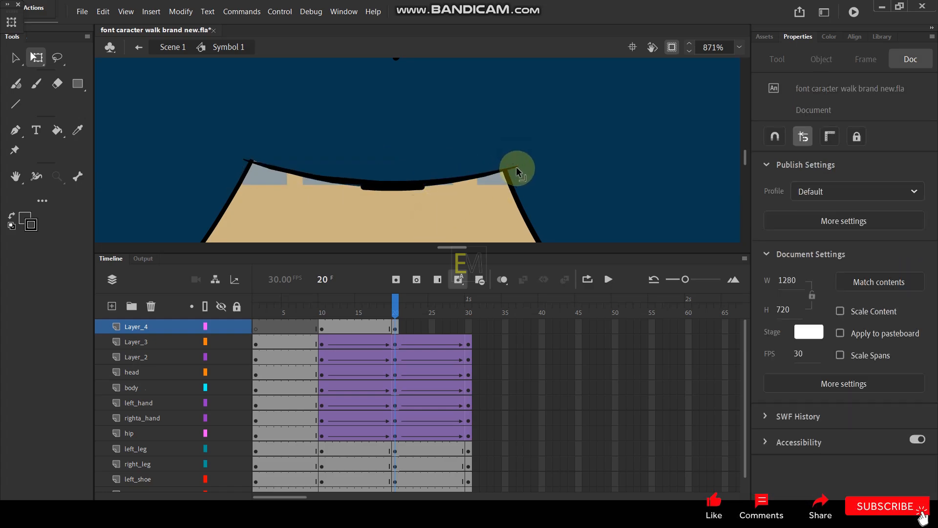
left_click_drag(248, 162, 237, 155)
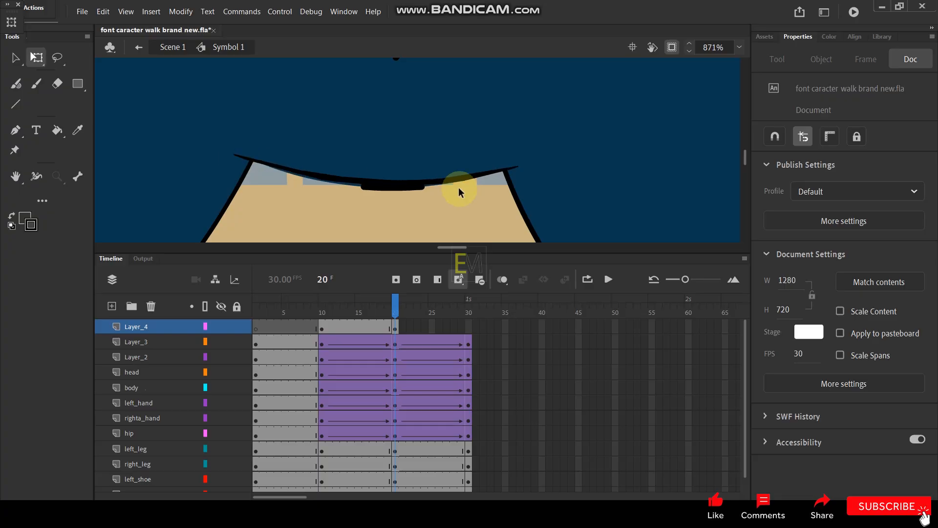
left_click_drag(516, 167, 534, 161)
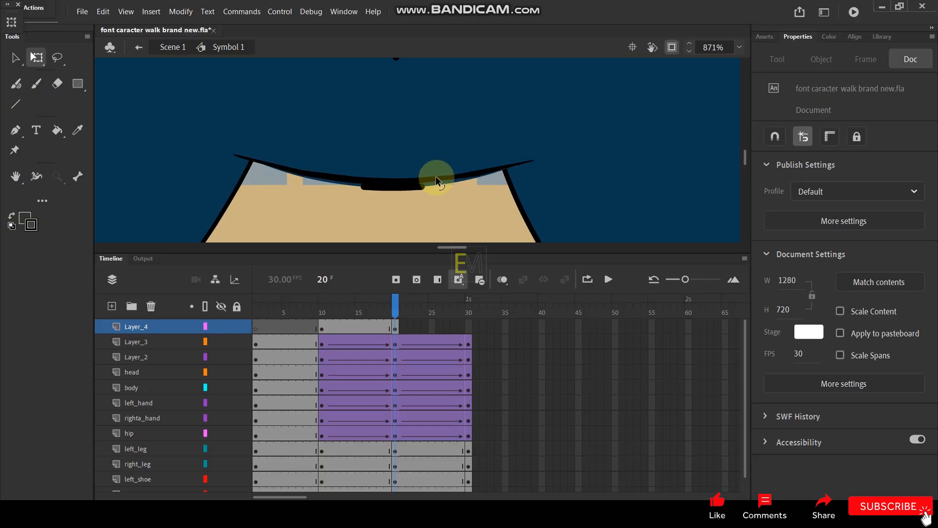
left_click_drag(436, 177, 436, 186)
scroll(442, 176, "down", 5)
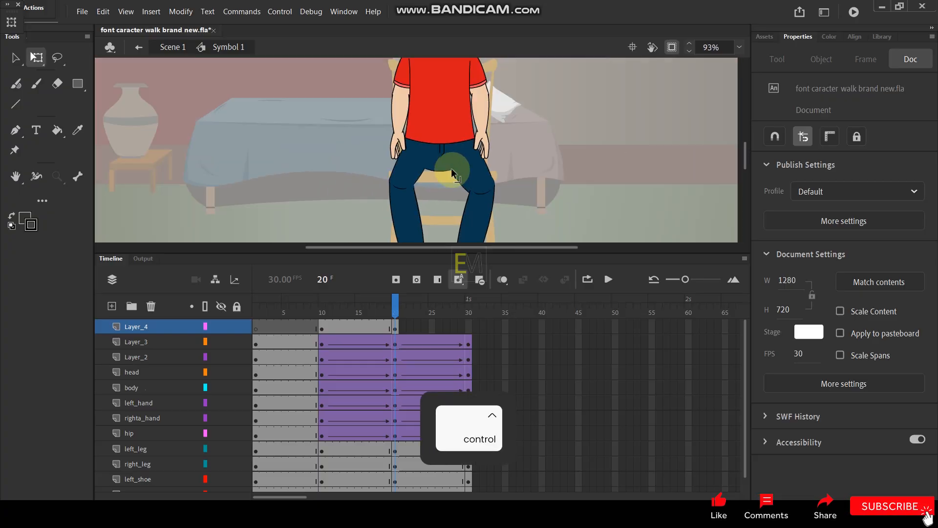
Insert a keyframe at frame 30 on Layer_4.
scroll(452, 171, "up", 2)
left_click_drag(400, 309, 473, 310)
left_click(469, 331)
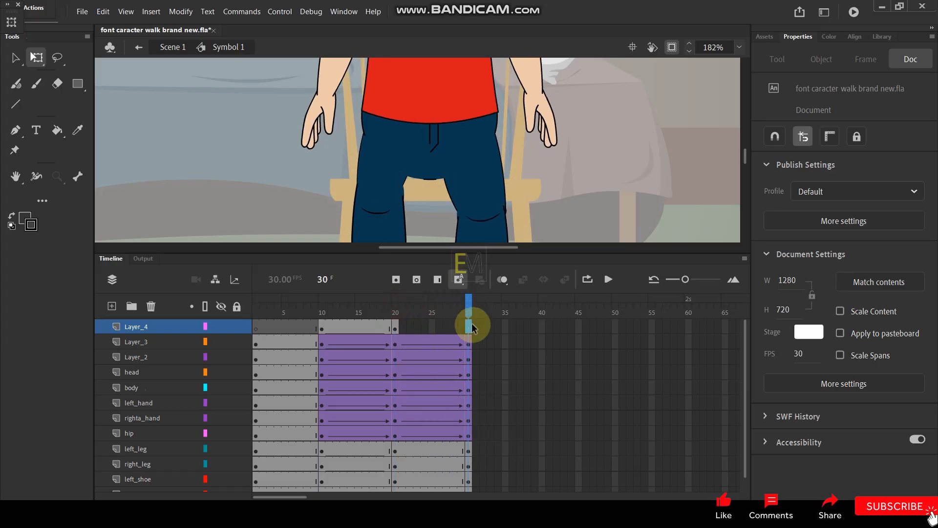
key("F6")
At frame 30, narrow the crotch stroke to about 34.95 and align it with the gap between the legs, about X 33.95, Y 232.8.
scroll(431, 179, "up", 7)
left_click(429, 214)
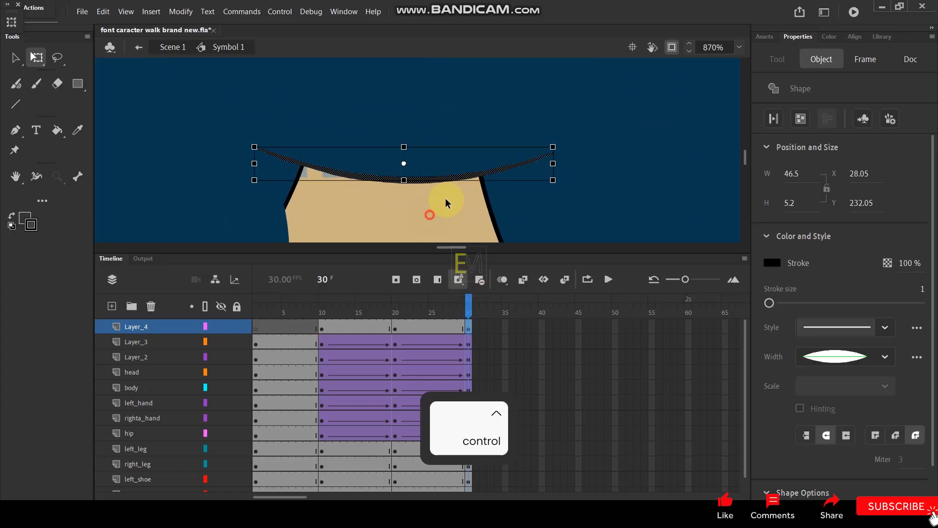
left_click(543, 152)
scroll(475, 165, "down", 10)
scroll(477, 167, "up", 4)
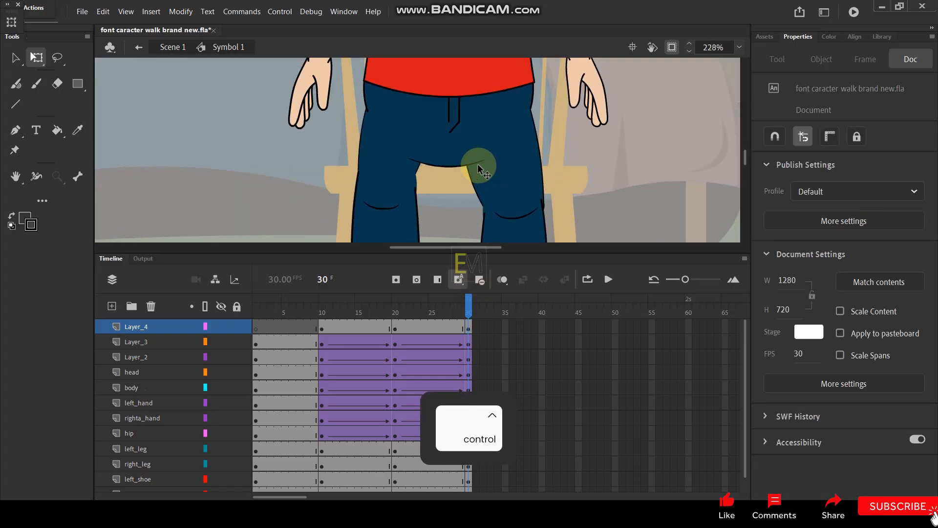
scroll(476, 158, "up", 4)
left_click(486, 163)
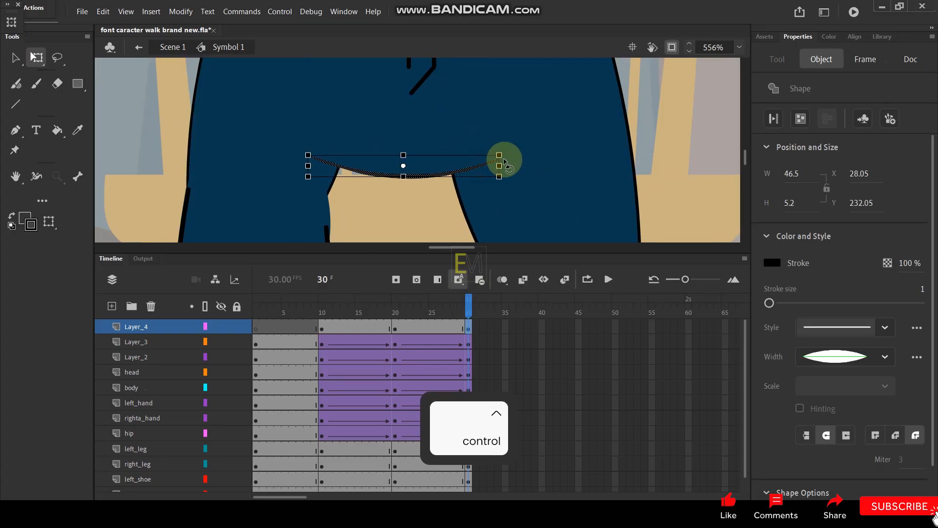
scroll(505, 161, "up", 4)
mouse_move(498, 163)
left_mouse_down()
mouse_move(432, 170)
mouse_move(440, 167)
left_mouse_up()
left_click_drag(383, 178, 385, 186)
scroll(426, 186, "down", 3)
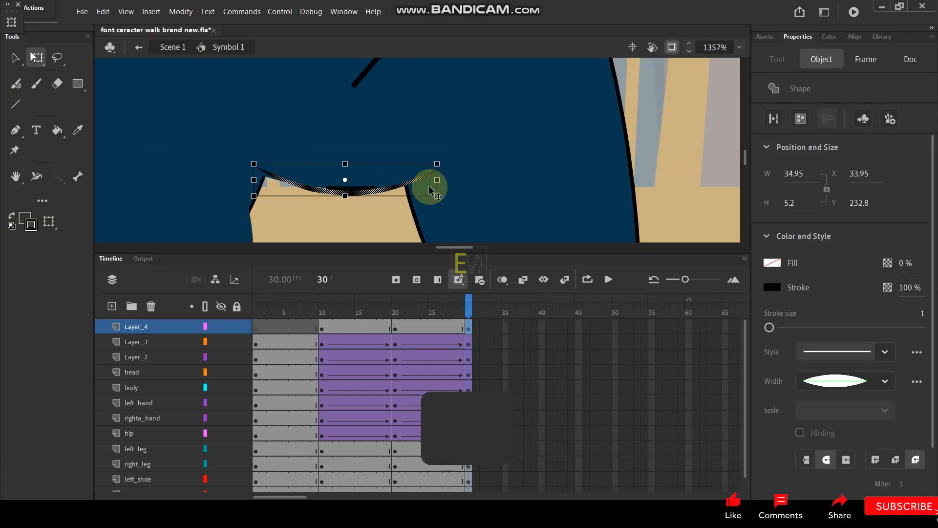
scroll(406, 186, "up", 3)
left_click_drag(504, 152, 503, 149)
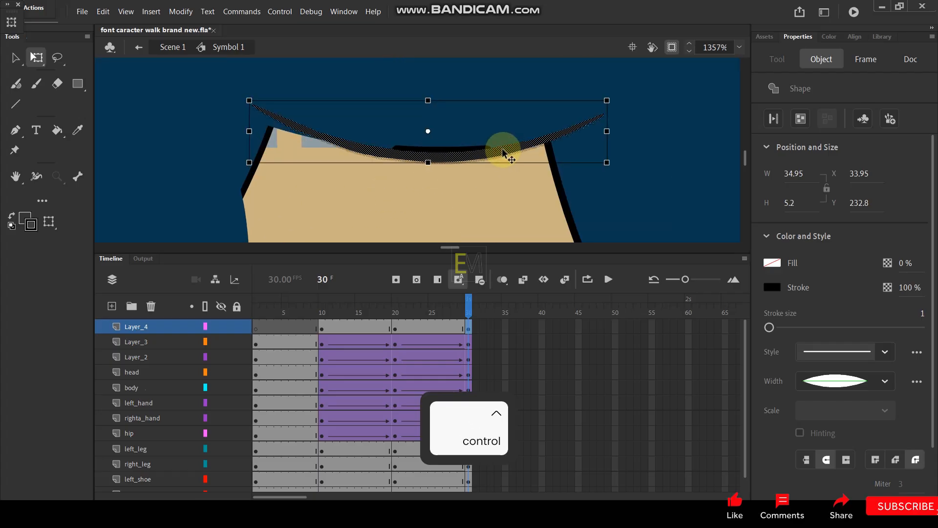
Lower both ends of the frame 30 crotch stroke slightly outward and flatten its middle to follow the hip edge.
left_click(425, 200)
left_click_drag(253, 103, 245, 118)
left_click_drag(428, 164, 429, 154)
left_click_drag(601, 117, 612, 123)
scroll(426, 218, "down", 3, "ctrl")
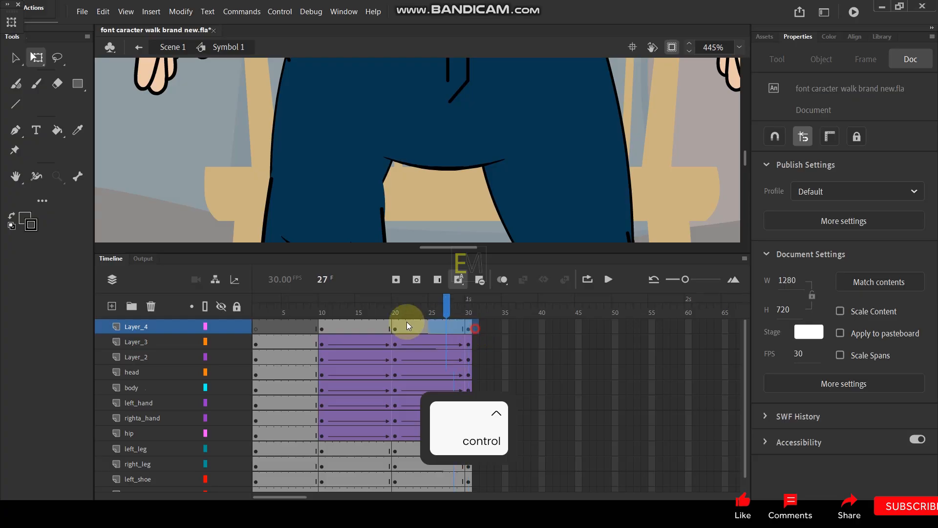
Create classic tweens on Layer_4 across the spans from frame 10 to frame 30.
left_click_drag(439, 325, 332, 323)
right_click(331, 323)
left_click(394, 14)
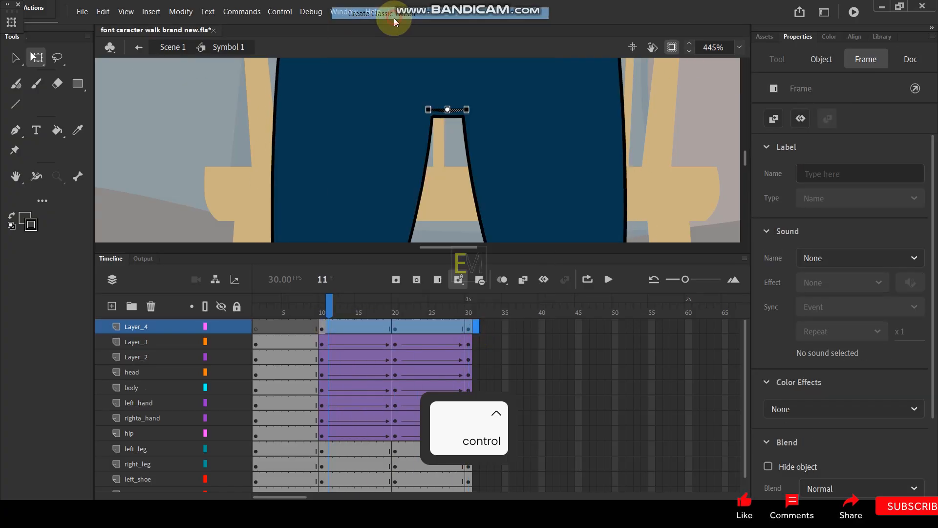
left_click(533, 291)
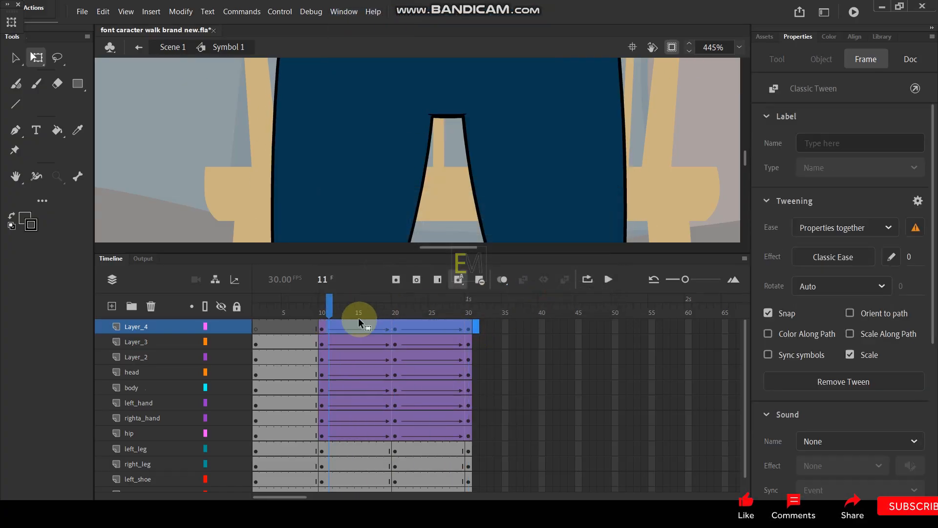
Insert a keyframe at frame 15 on Layer_4 and lower the crotch stroke onto the hip edge, to about X 52.55, Y 228.45.
left_click_drag(324, 303, 477, 297)
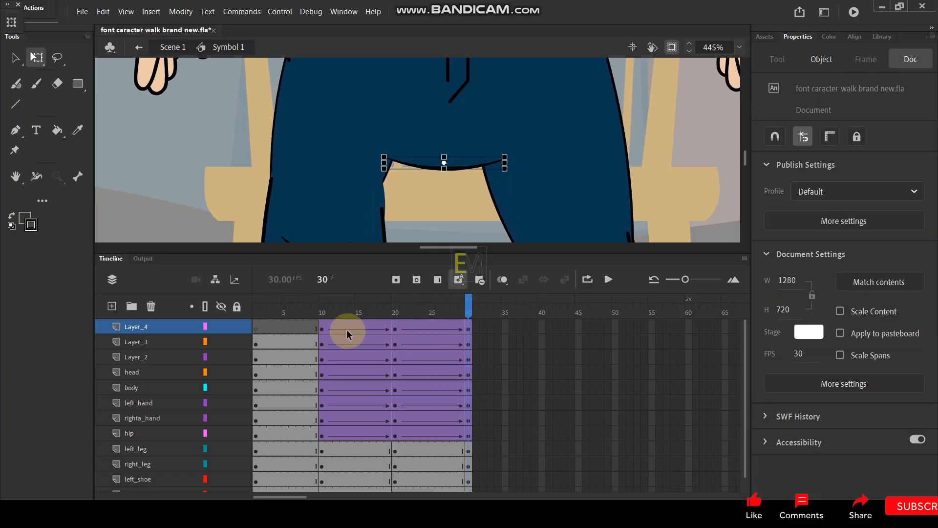
left_click(359, 328)
scroll(434, 146, "up", 5)
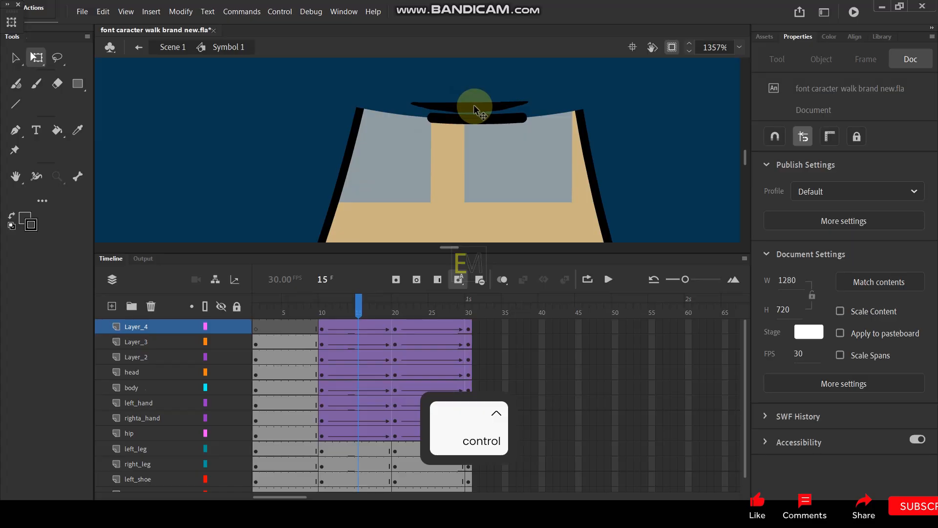
key("F6")
left_click_drag(474, 104, 489, 119)
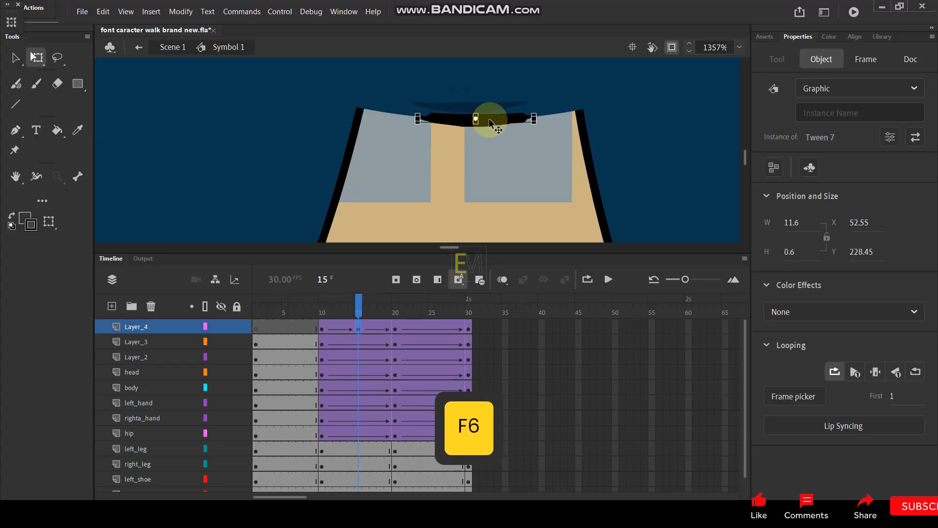
Check the crotch stroke at frame 20 and delete Layer_4.
left_click_drag(354, 313, 395, 306)
left_click(480, 186)
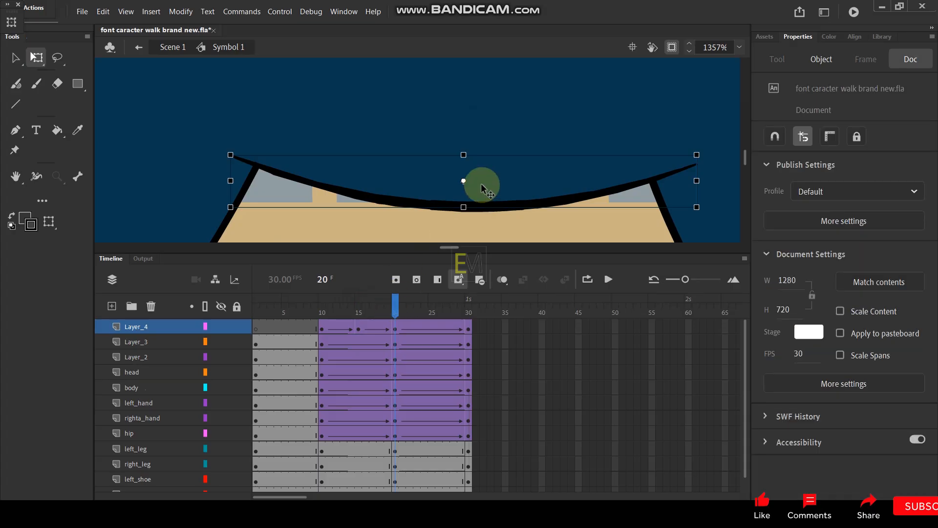
scroll(480, 186, "down", 10)
scroll(591, 178, "down", 3)
scroll(463, 157, "up", 8)
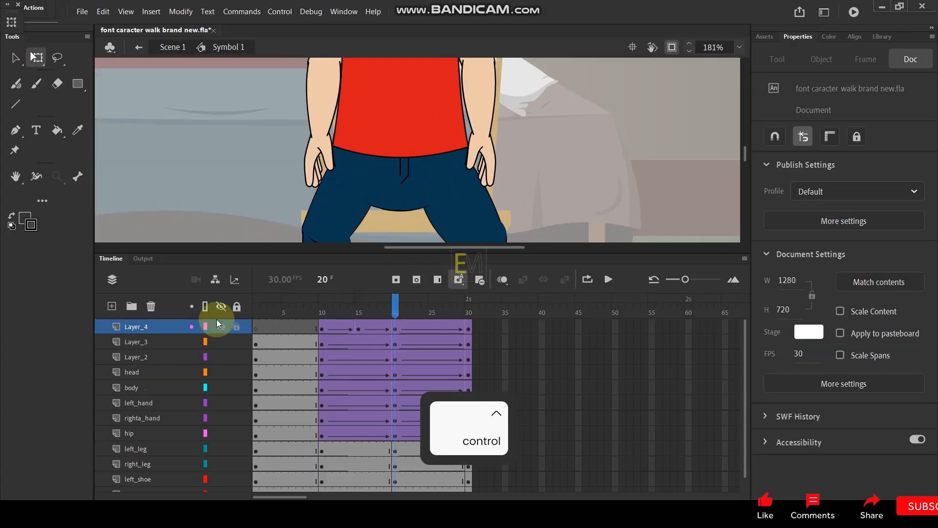
left_click(147, 305)
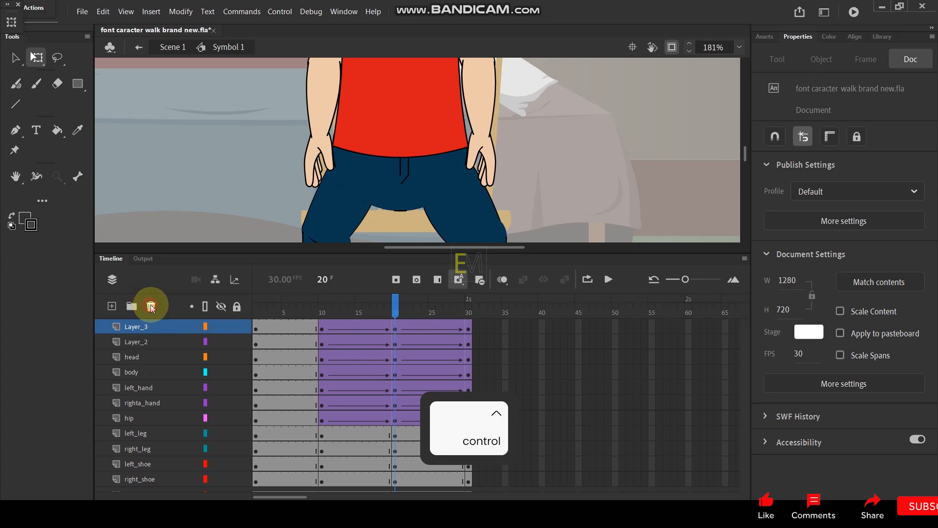
Add a new layer above Layer_3 and insert a blank keyframe on it at frame 30.
left_click(112, 307)
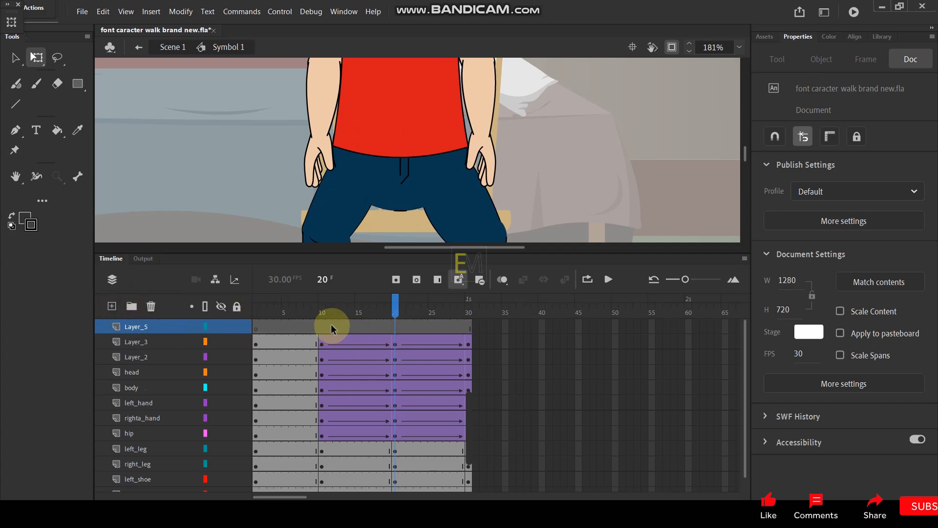
left_click(315, 313)
left_click_drag(316, 315, 469, 315)
left_click(468, 330)
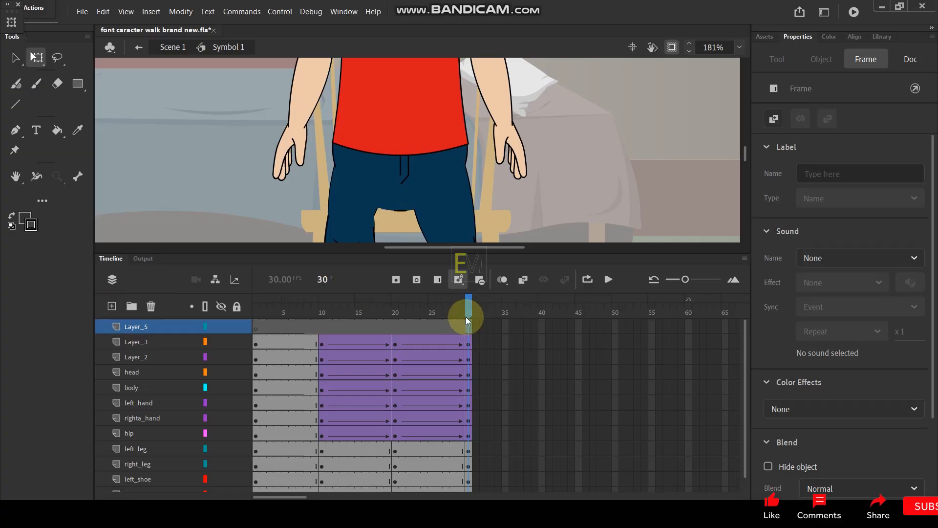
key("F7")
Try painting a curved black crease at frame 30 from the inner thigh up toward the hip, using the Paint Brush at stroke size 1.
scroll(404, 207, "up", 5)
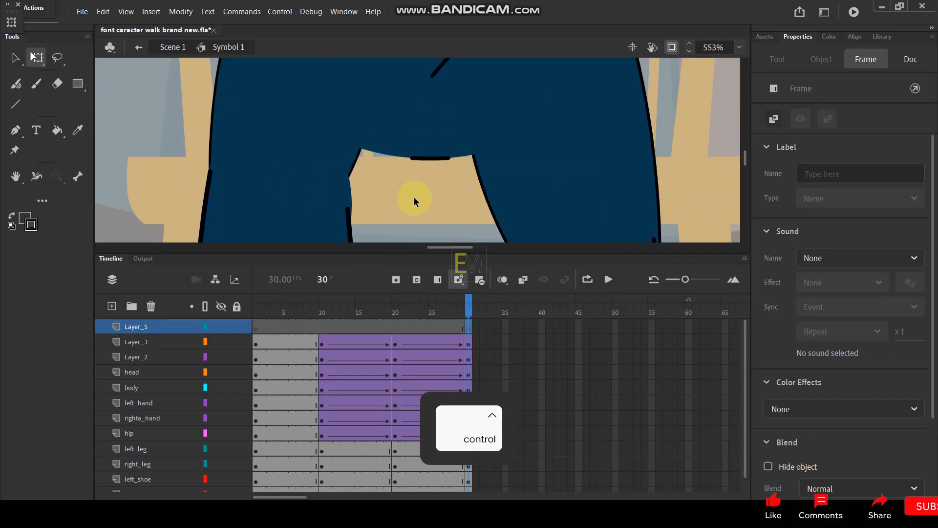
key("y")
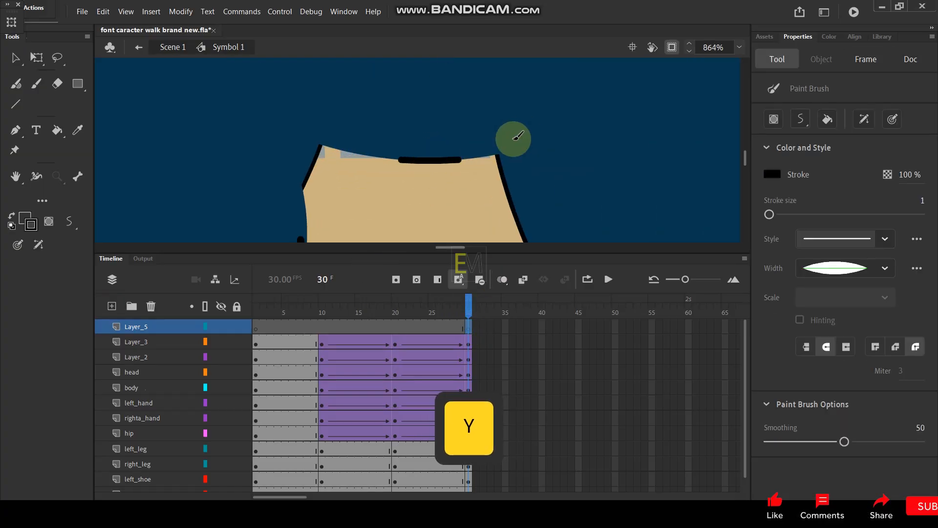
mouse_move(504, 147)
left_mouse_down()
mouse_move(537, 81)
mouse_move(576, 58)
left_mouse_up()
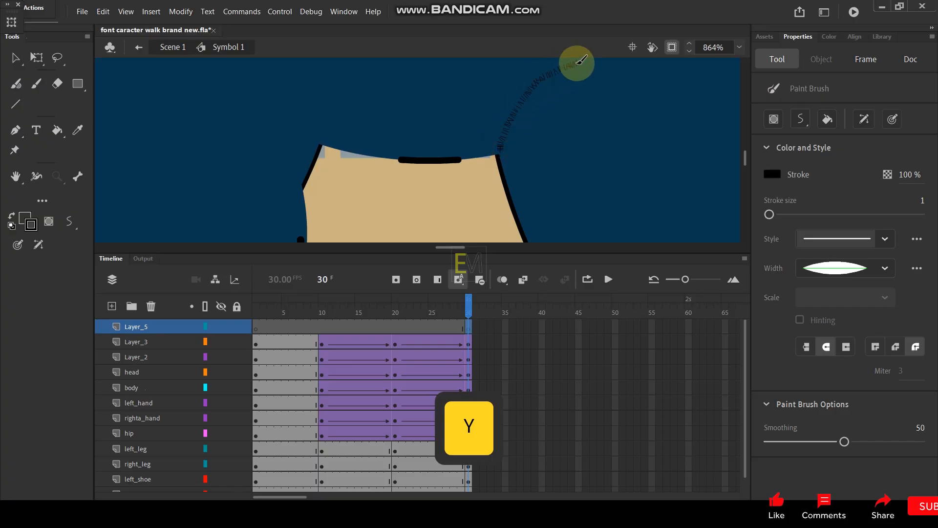
scroll(536, 138, "down", 5)
scroll(536, 137, "up", 5)
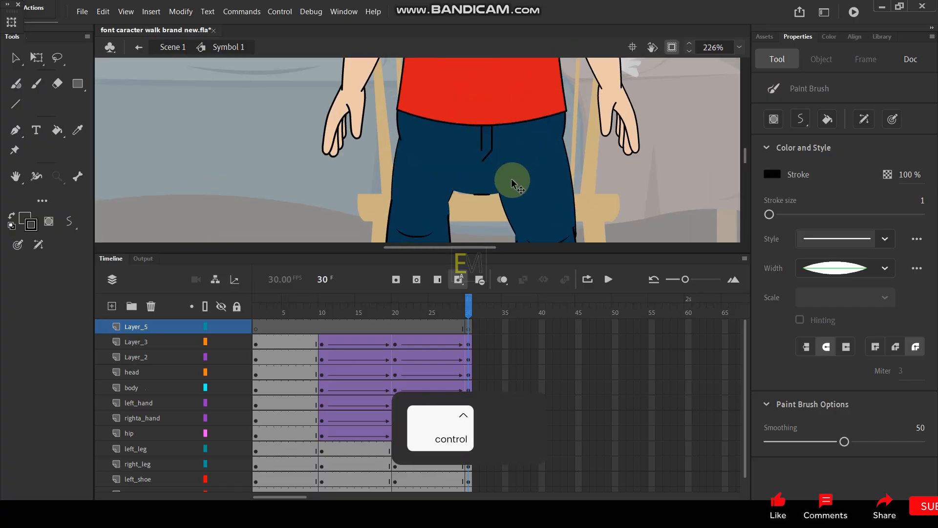
key("ctrl+z")
left_click_drag(512, 158, 536, 136)
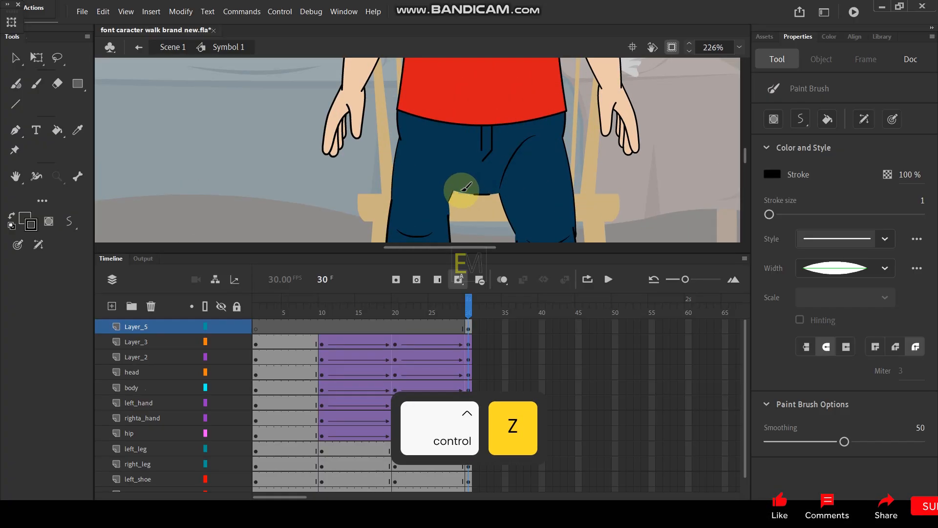
Undo the painted crease and delete Layer_5.
scroll(492, 146, "down", 4)
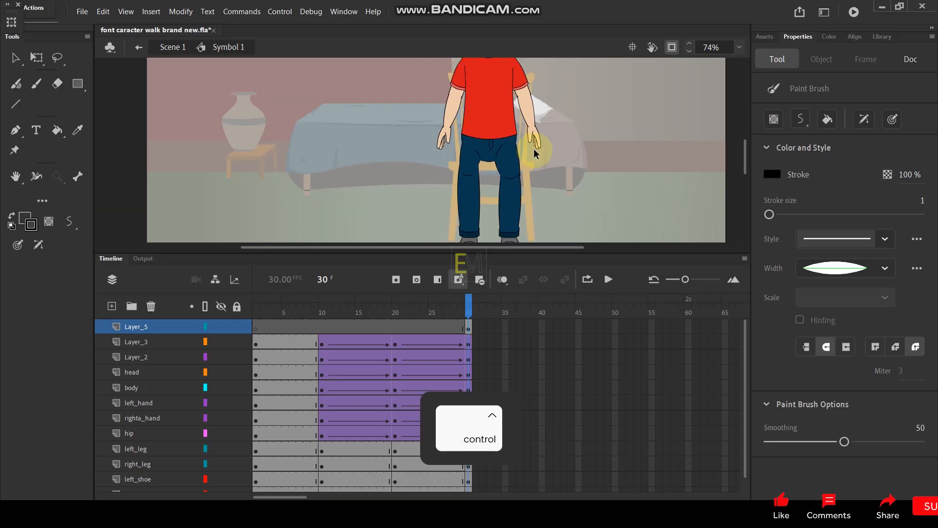
key("ctrl+z")
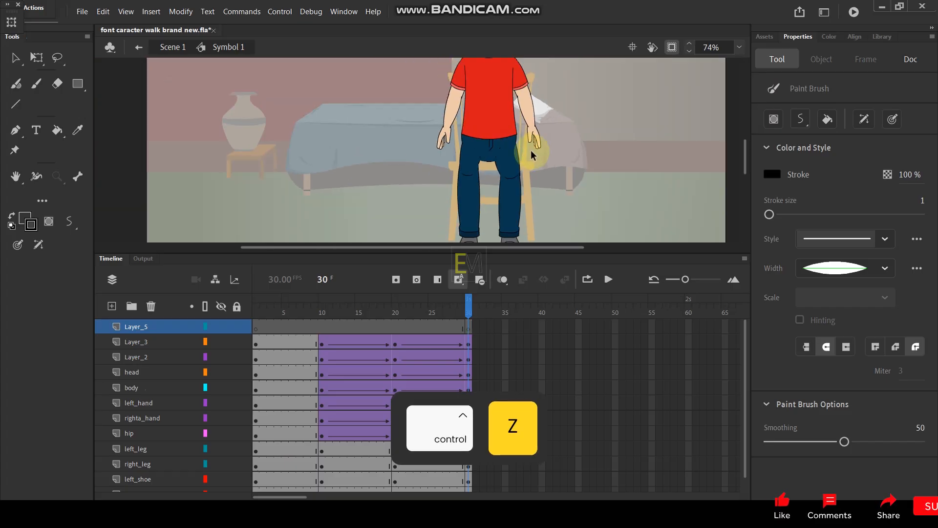
left_click(151, 307)
Return to Scene 1, reopen Symbol 1 and scrub its animation from frame 1 to frame 30 to examine the legs.
left_click(15, 58)
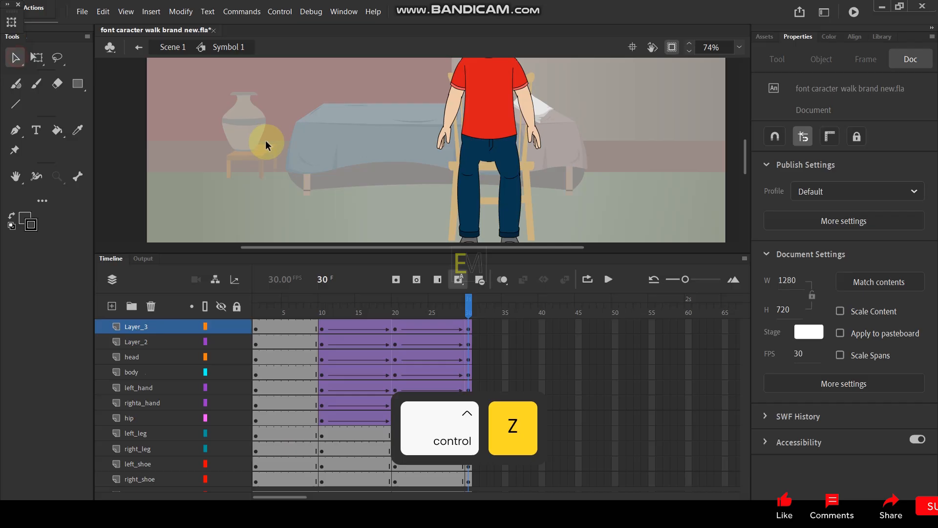
double_click(376, 141)
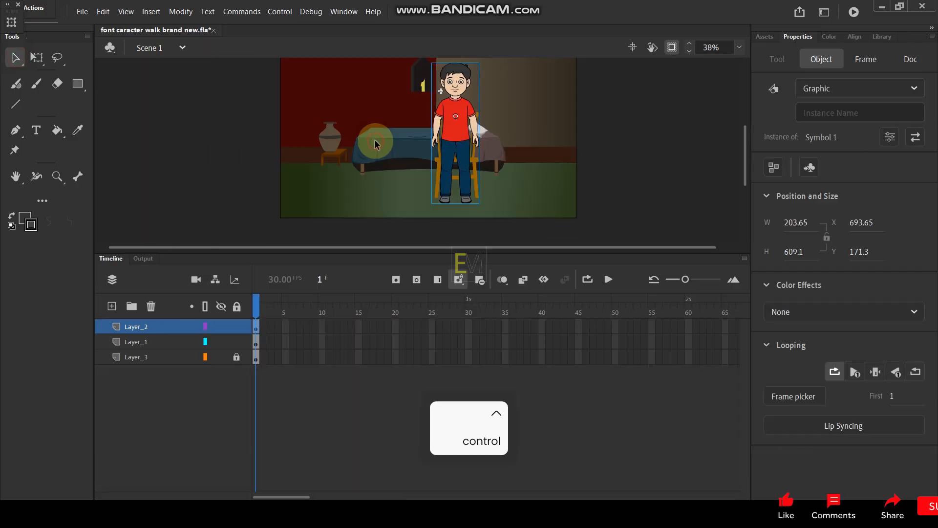
double_click(449, 147)
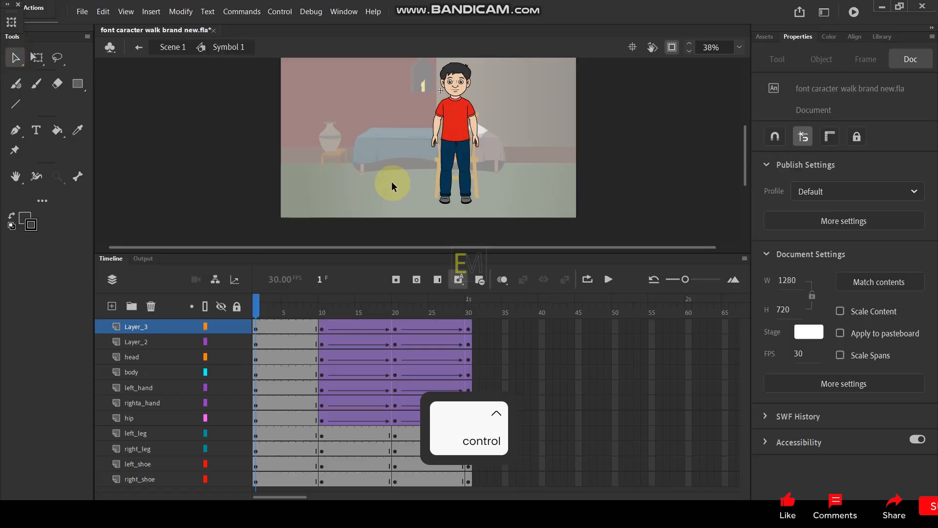
left_click_drag(257, 309, 482, 354)
scroll(464, 192, "up", 5)
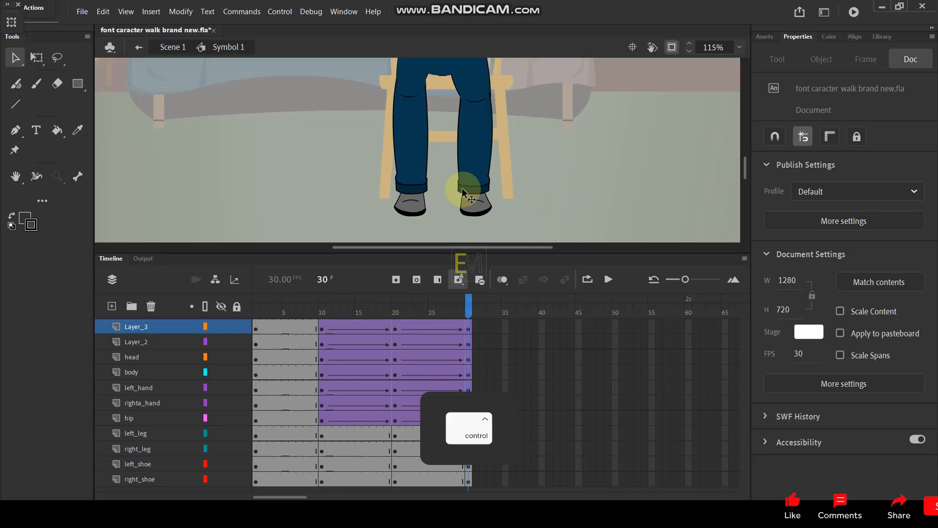
key("space")
left_click_drag(437, 139, 472, 124)
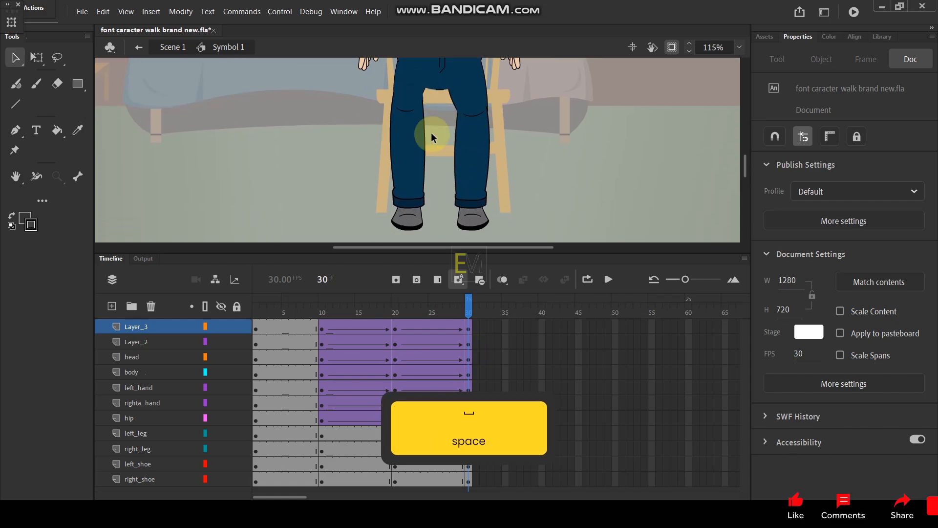
Identify the leg belonging to the left_leg layer and delete that layer.
left_click(414, 152)
left_click_drag(418, 139, 320, 158)
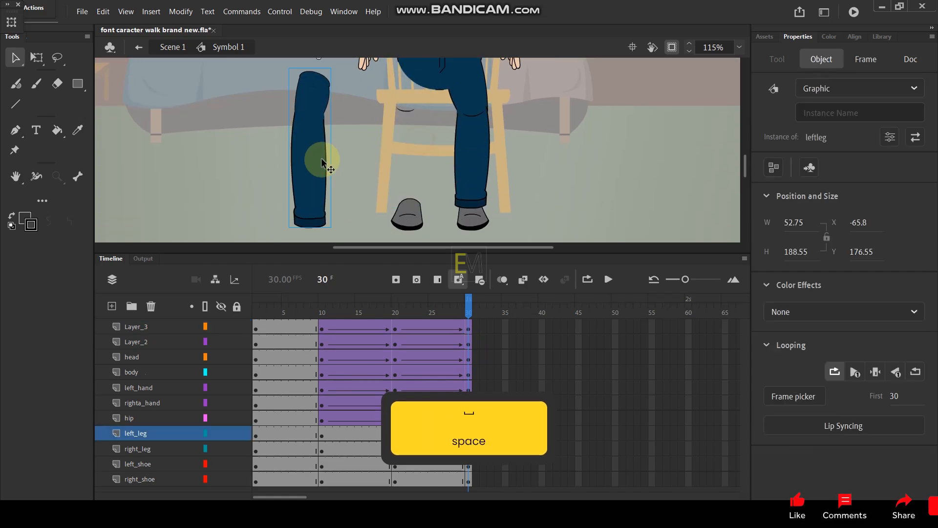
key("ctrl+z")
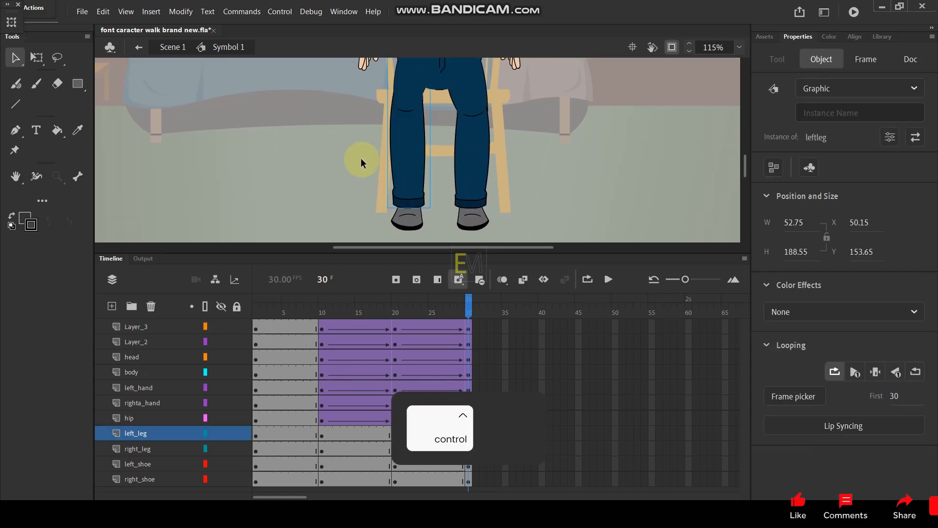
left_click(156, 431)
left_click(150, 308)
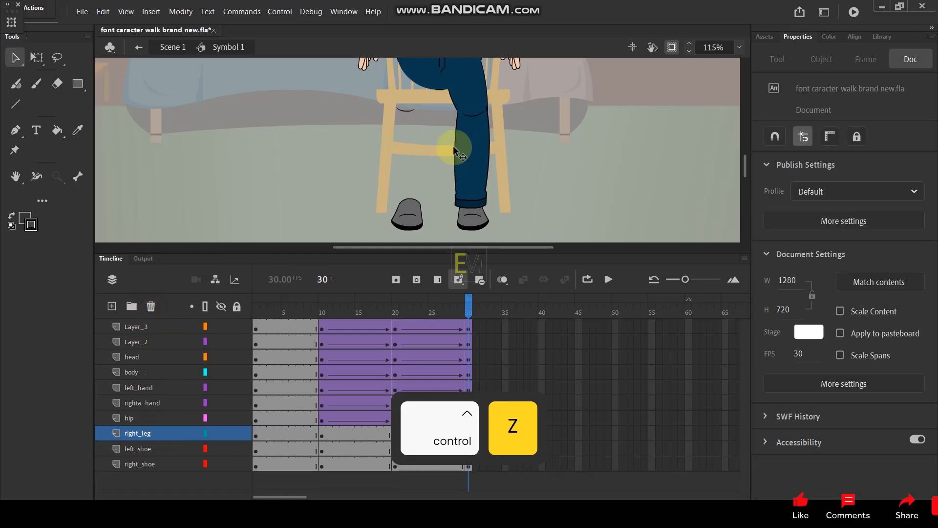
Duplicate the right_leg layer with all its keyframes.
left_click(472, 142)
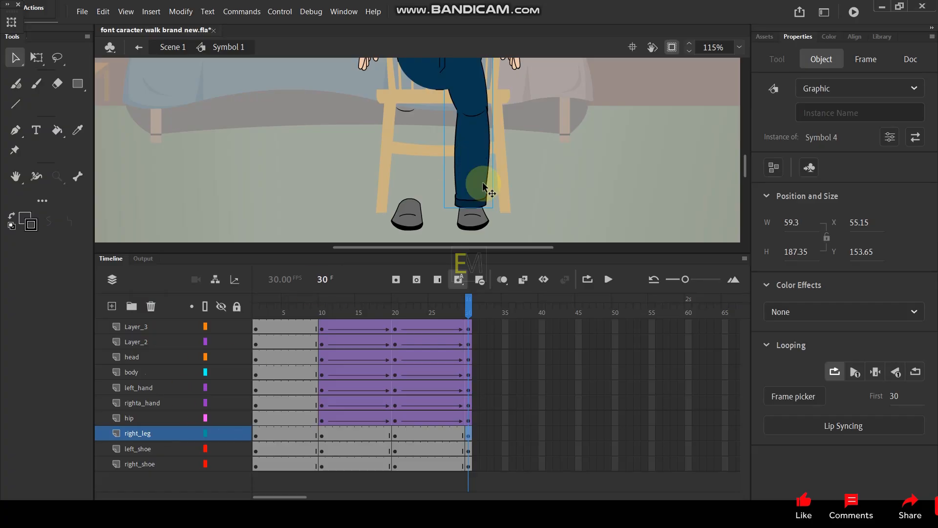
mouse_move(282, 310)
left_mouse_down()
mouse_move(254, 310)
mouse_move(355, 309)
mouse_move(286, 309)
left_mouse_up()
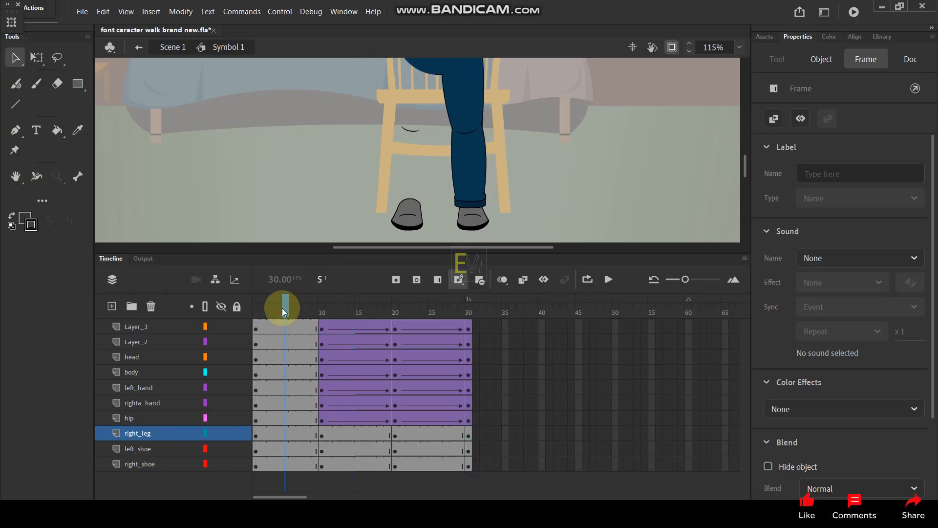
left_click(465, 184)
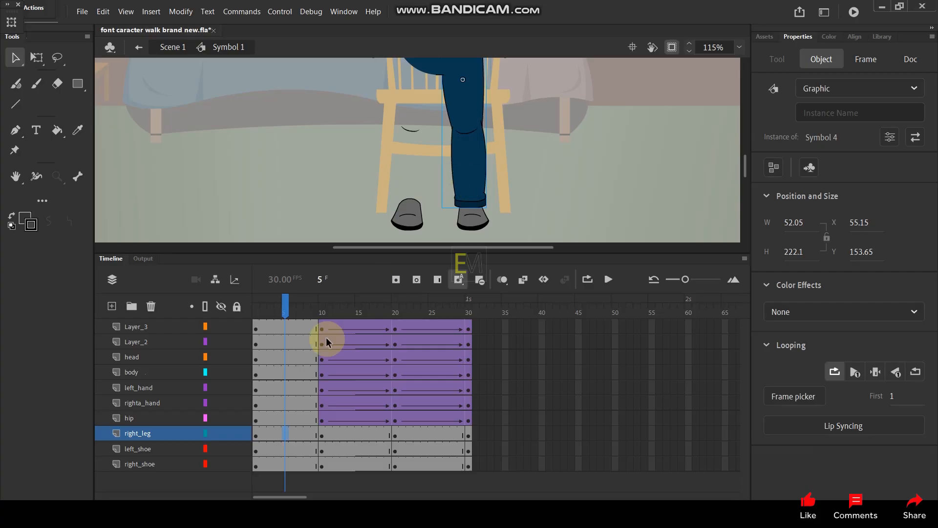
right_click(161, 433)
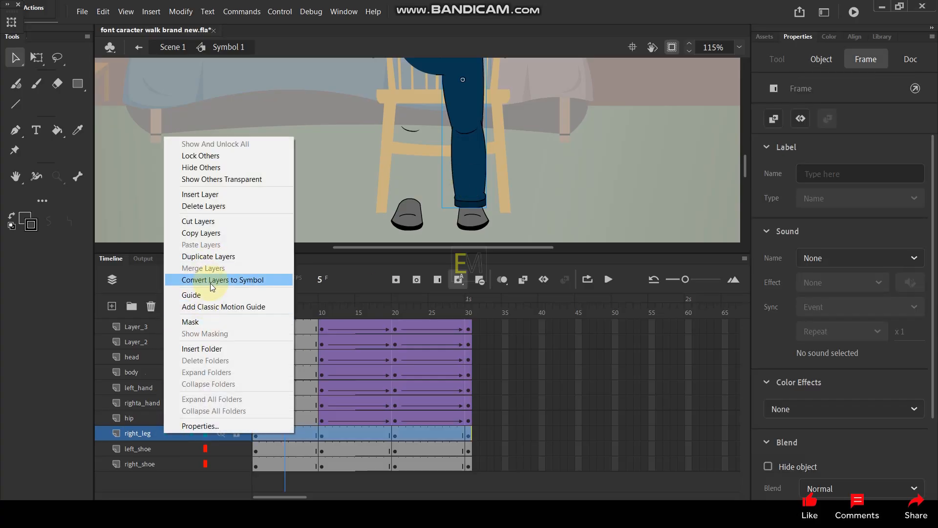
left_click(215, 256)
Try flipping the duplicated leg horizontally at frame 5 and shifting it across to the missing leg's side, to about X 28.75.
right_click(458, 145)
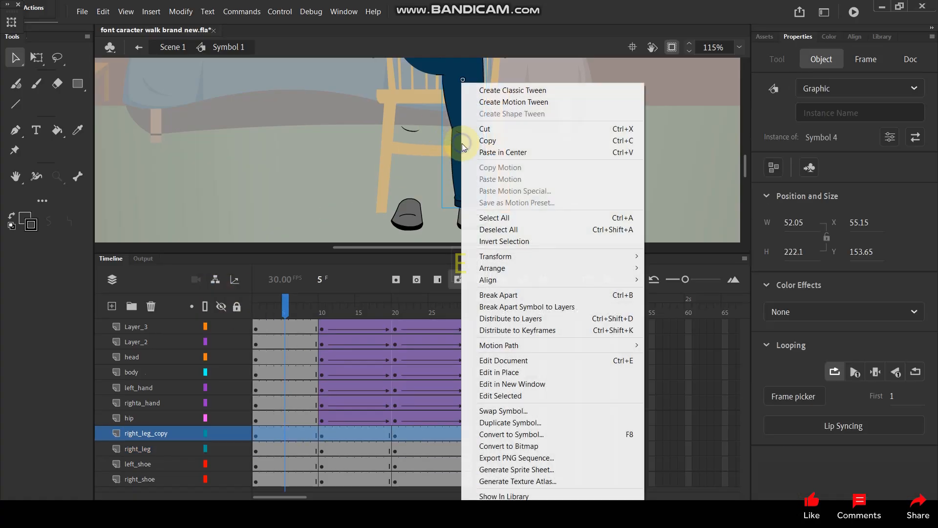
mouse_move(547, 255)
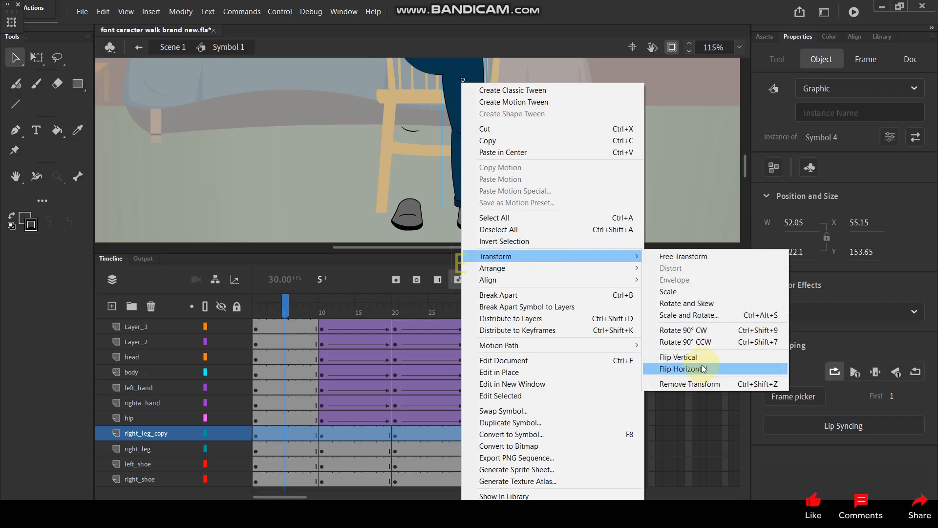
left_click(762, 369)
key("shift+Left")
key("shift+Left")
key("shift+Left")
key("shift+Left")
key("shift+Left")
key("shift+Left")
key("shift+Left")
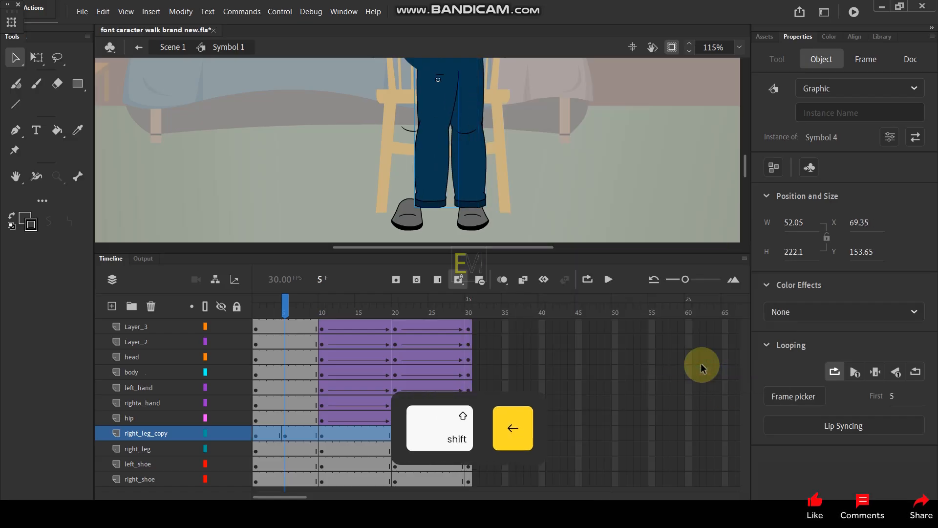
scroll(430, 130, "down", 3, "ctrl")
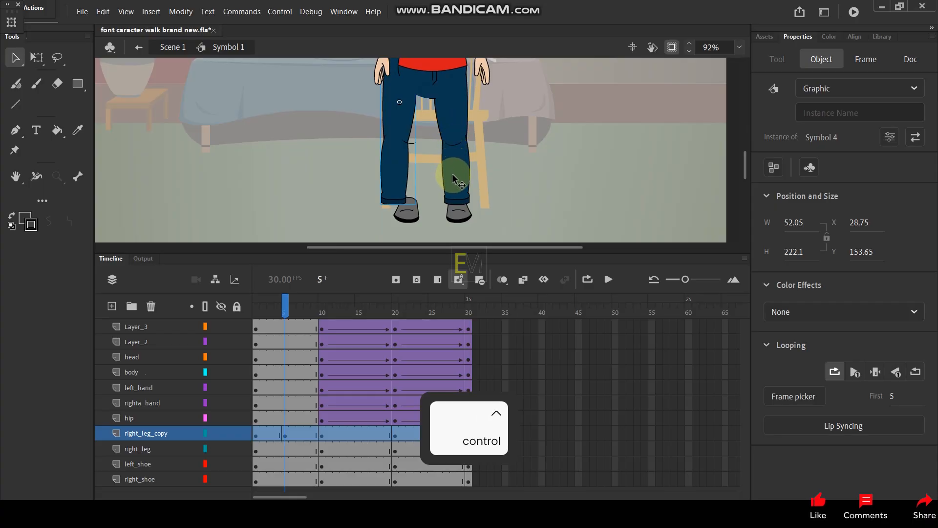
Undo the flip and the shift of the duplicated leg at frame 5.
key("ctrl+z")
key("ctrl+z")
key("ctrl+z")
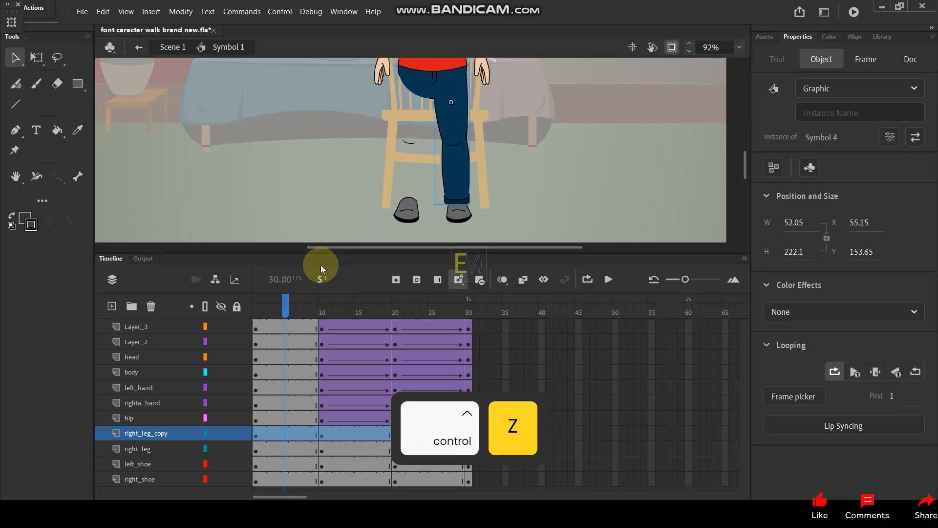
Flip the leg on the right_leg_copy layer horizontally at frame 1.
left_click_drag(284, 307, 245, 310)
left_click(456, 155)
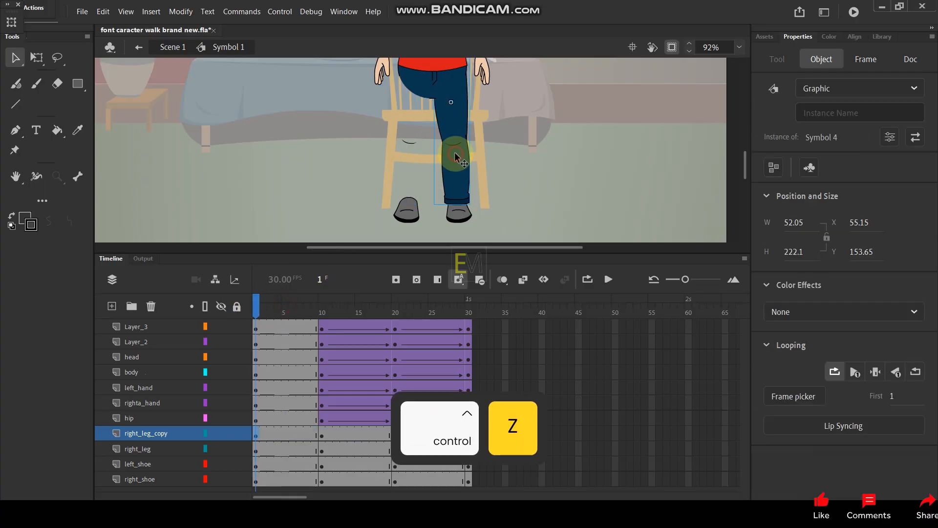
right_click(454, 153)
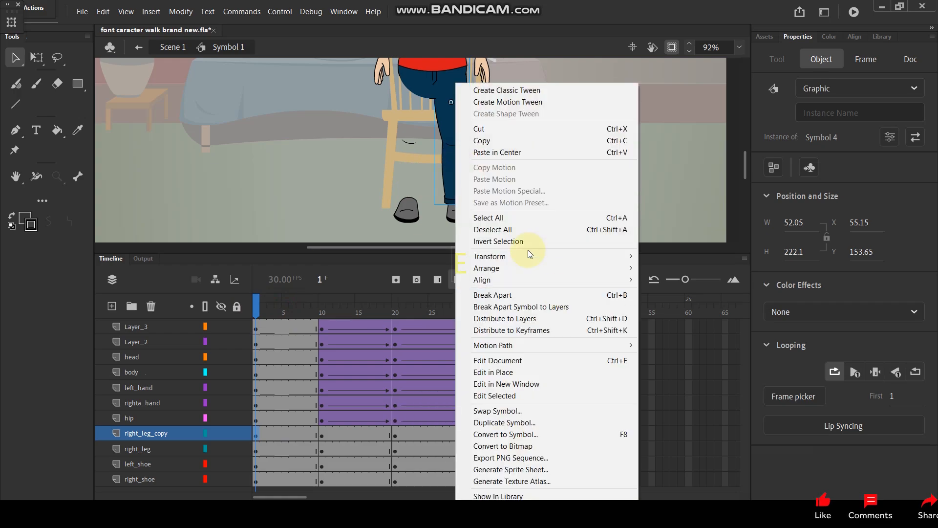
mouse_move(532, 258)
left_click(686, 370)
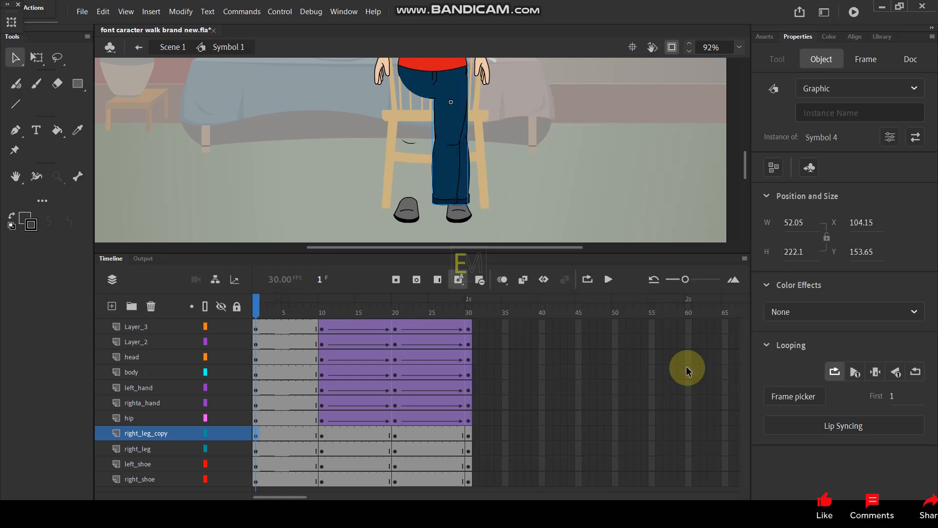
Move the flipped leg at frame 1 of the right_leg_copy layer over the other shoe, to X 52.
key("shift+Left")
key("shift+Left")
key("shift+Left")
key("shift+Left")
key("shift+Left")
key("shift+Left")
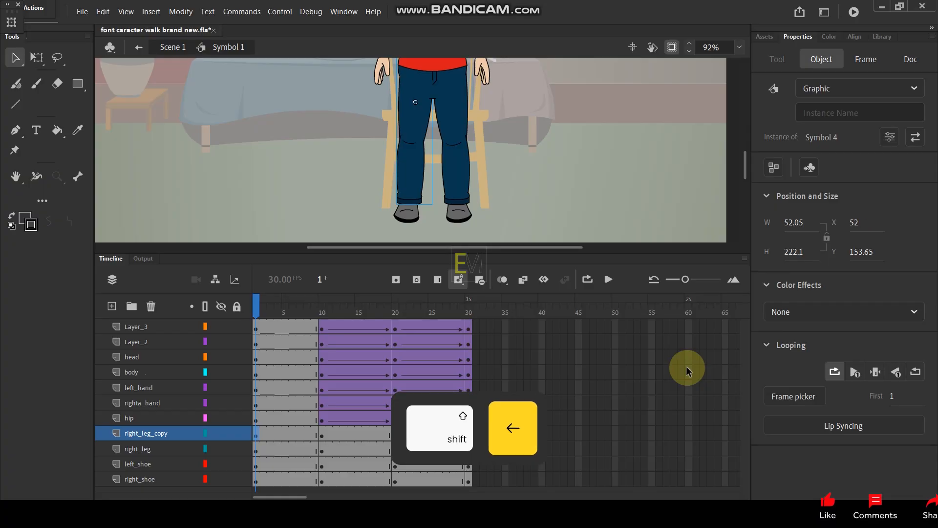
left_click_drag(256, 308, 237, 368)
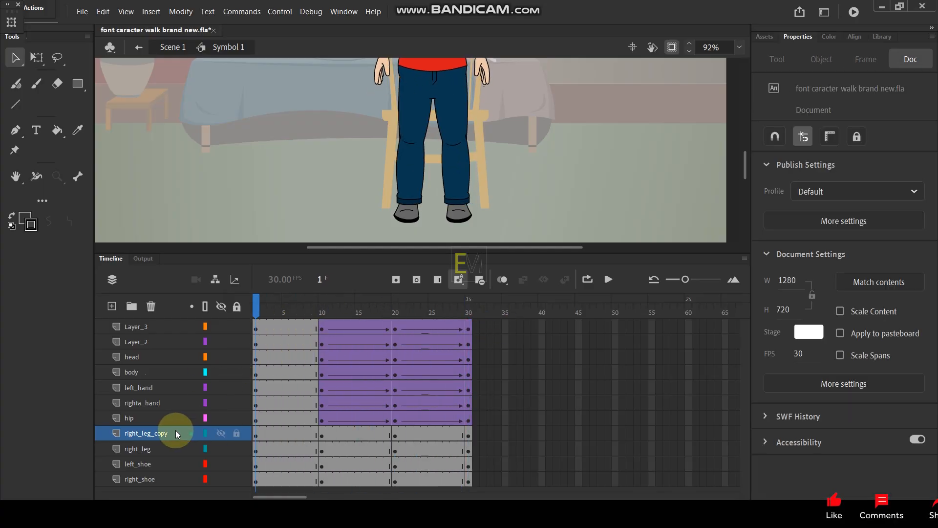
Try synchronizing the symbols across all frames of the right_leg_copy layer, keeping the layer's name.
left_click(176, 432)
right_click(283, 433)
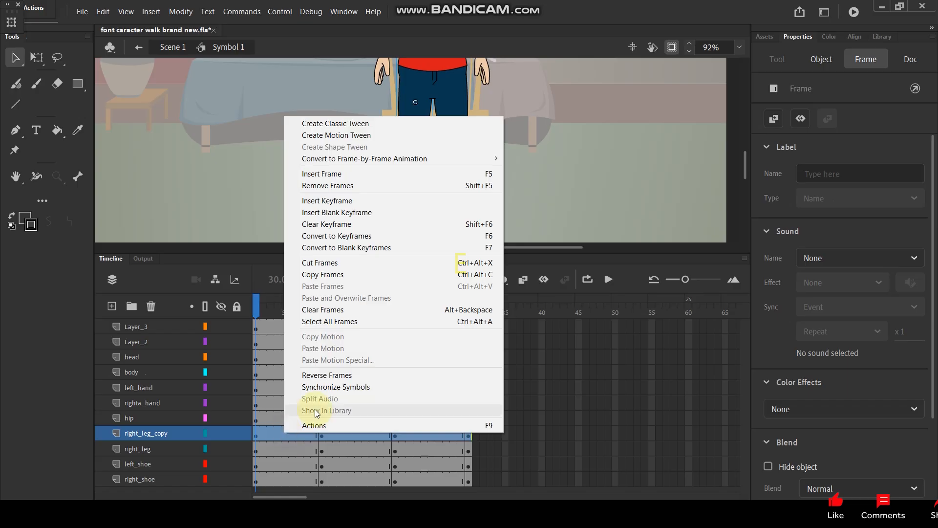
left_click(323, 389)
left_click_drag(258, 314, 200, 430)
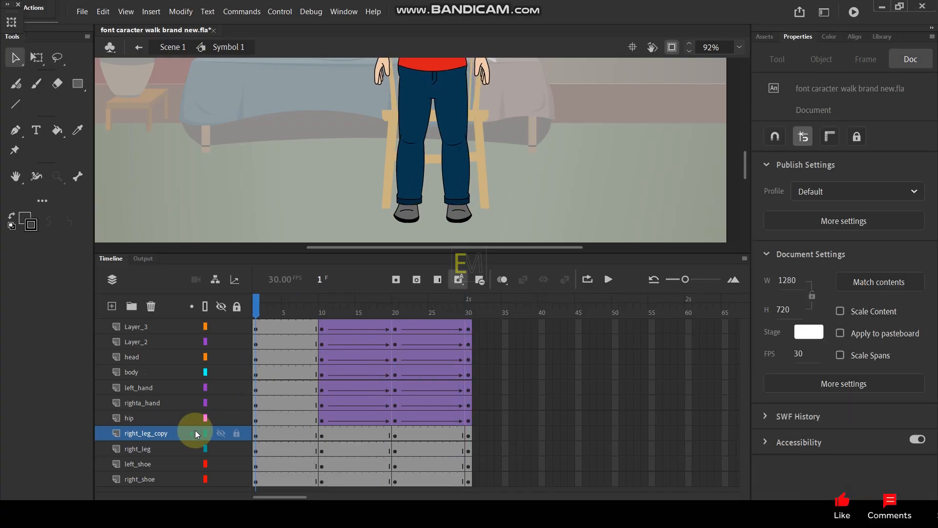
double_click(161, 433)
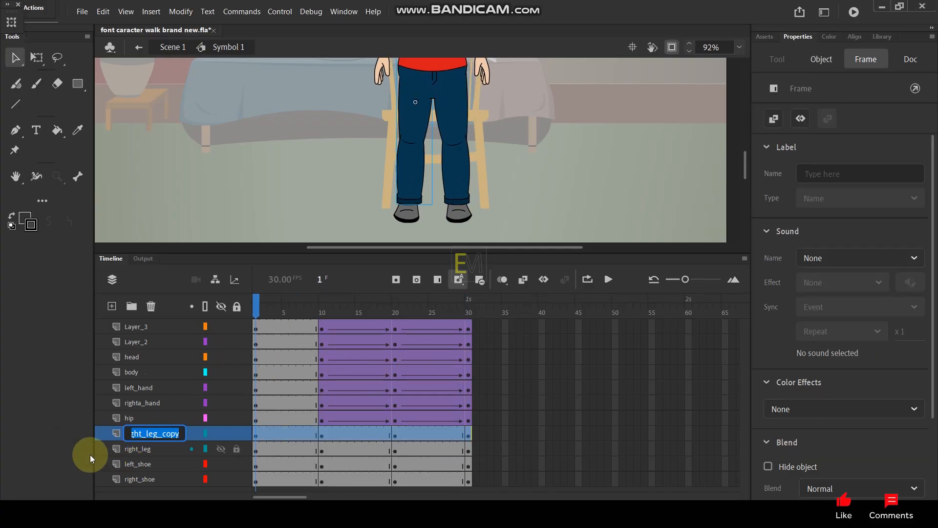
key("Return")
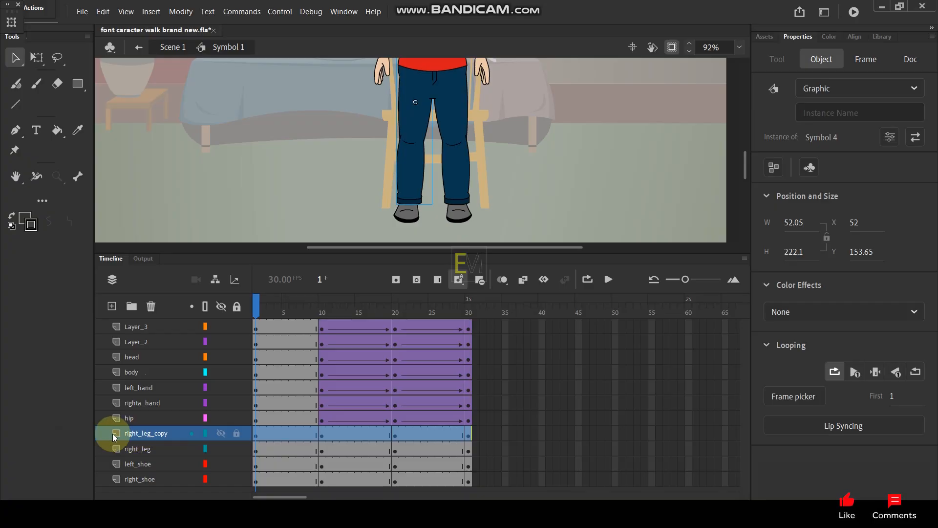
Duplicate the symbol of the flipped leg at frame 1 under the name uy.
left_click(406, 166)
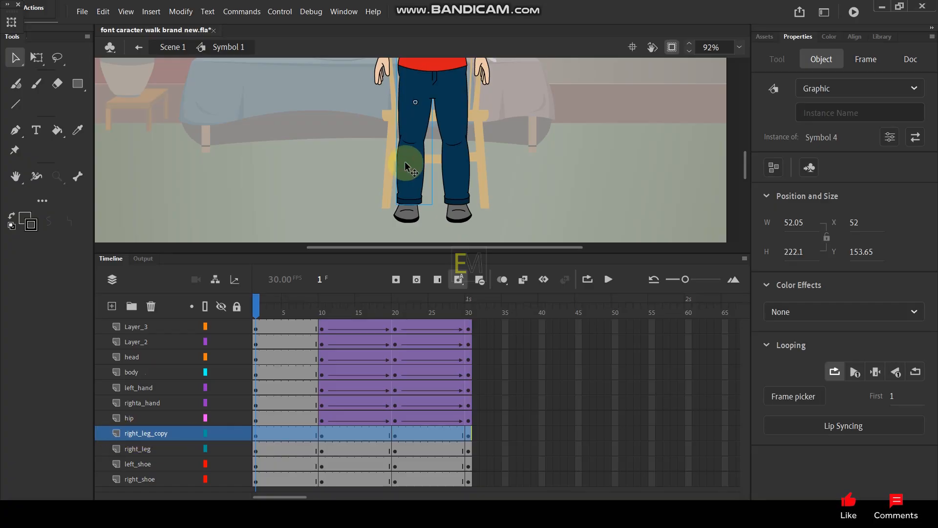
right_click(407, 166)
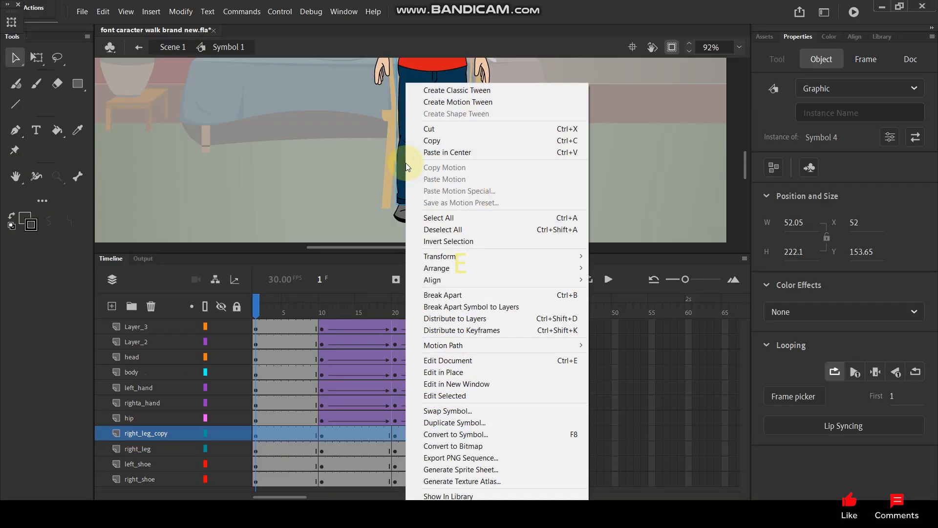
left_click(466, 423)
type("u")
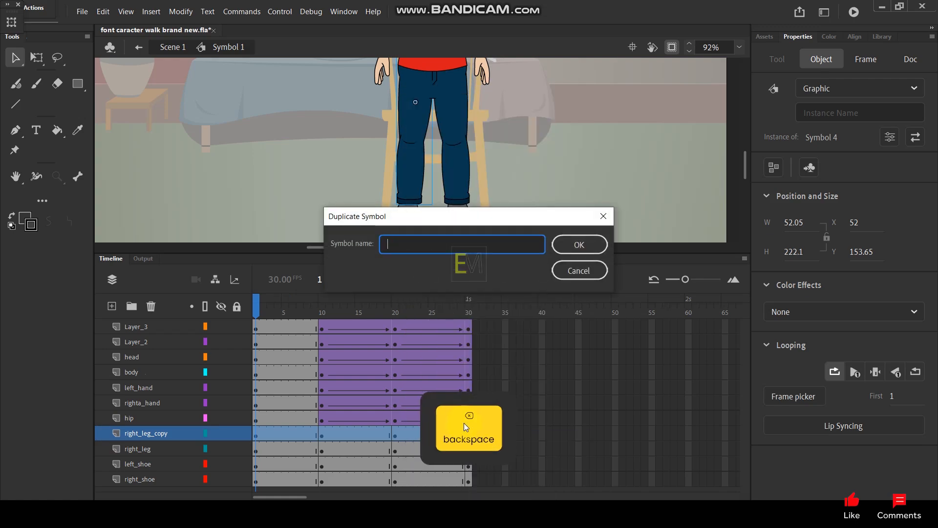
type("y")
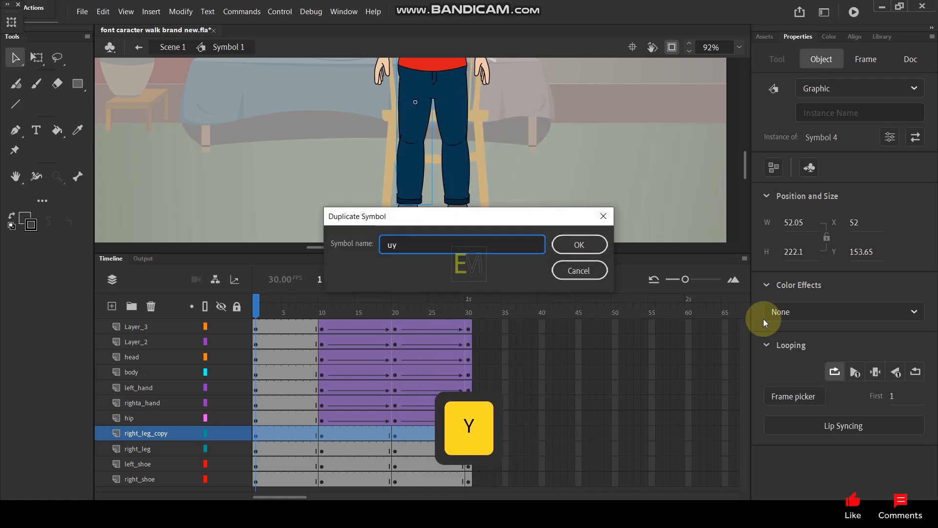
left_click(579, 245)
Examine the leg's animation inside the uy symbol from frame 1 to frame 30, then return to Symbol 1.
left_click_drag(258, 311, 189, 351)
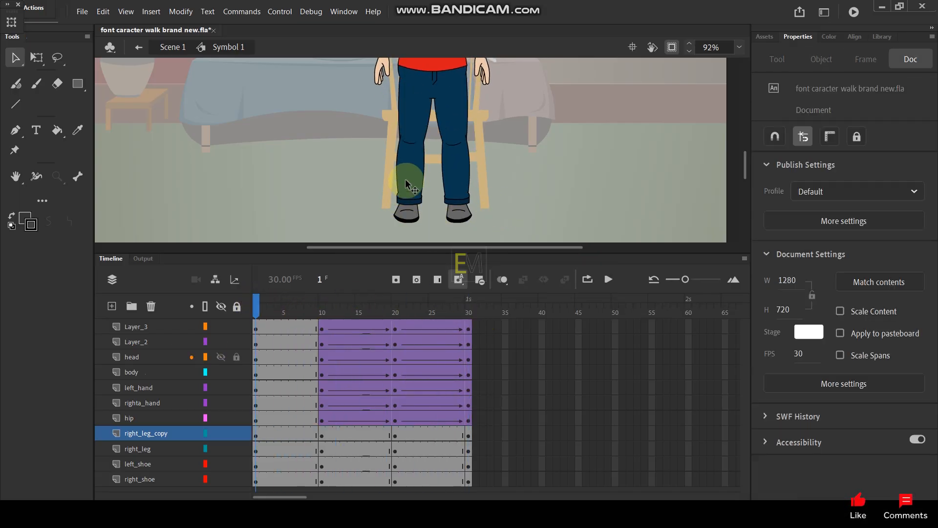
double_click(400, 194)
left_click_drag(255, 312, 485, 328)
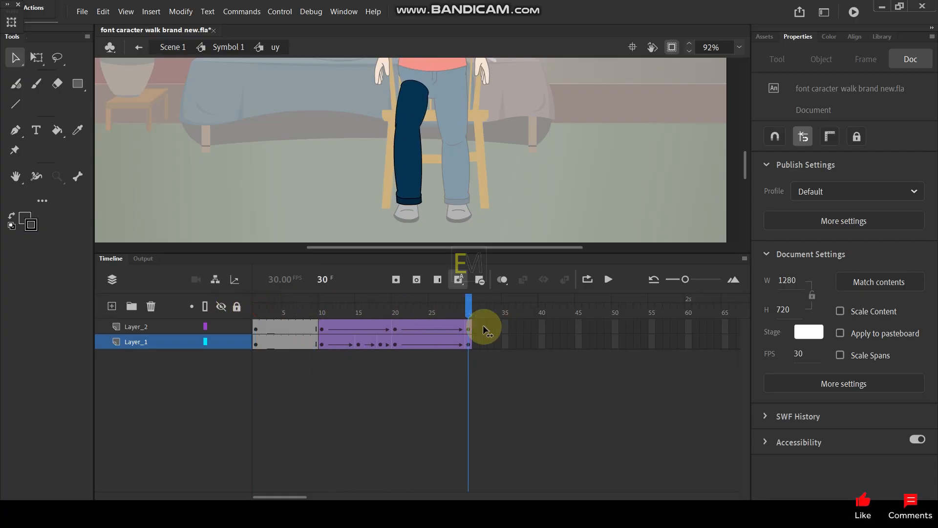
double_click(521, 203)
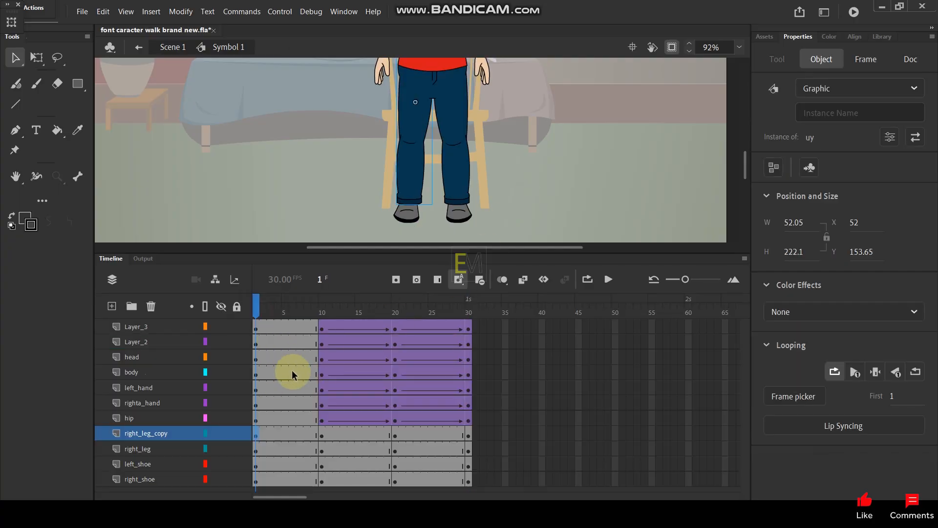
Try synchronizing the right_leg_copy frames with the duplicated uy symbol and check the leg around frame 10.
left_click(255, 435)
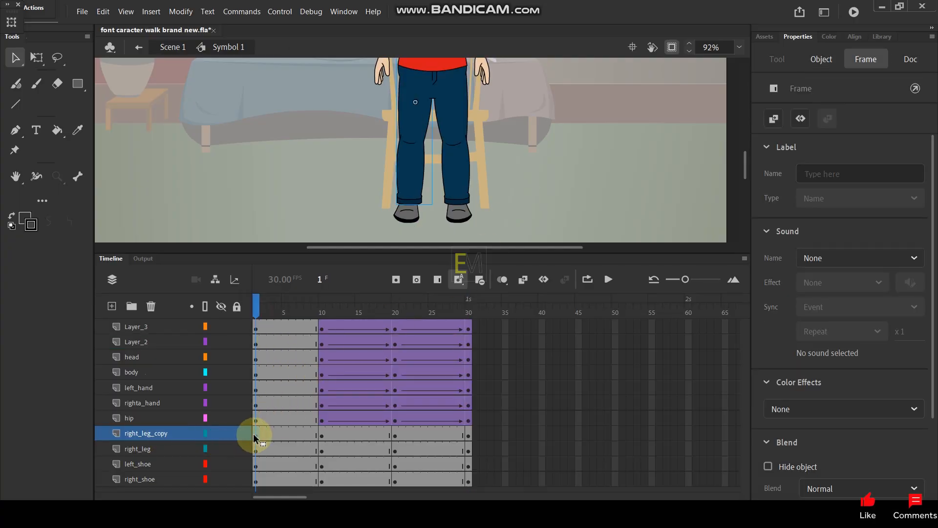
right_click(318, 433)
left_click(257, 306)
left_click_drag(257, 306, 324, 313)
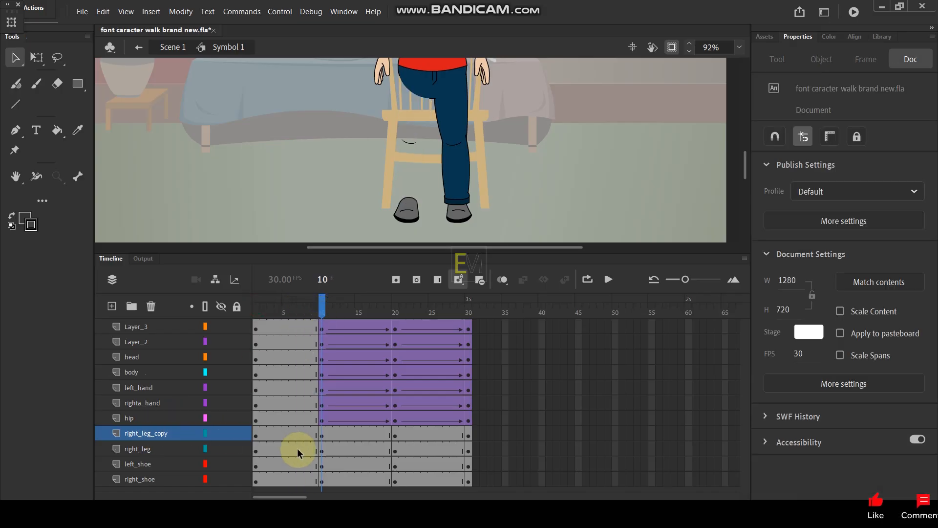
left_click(323, 436)
left_click(163, 430)
right_click(286, 432)
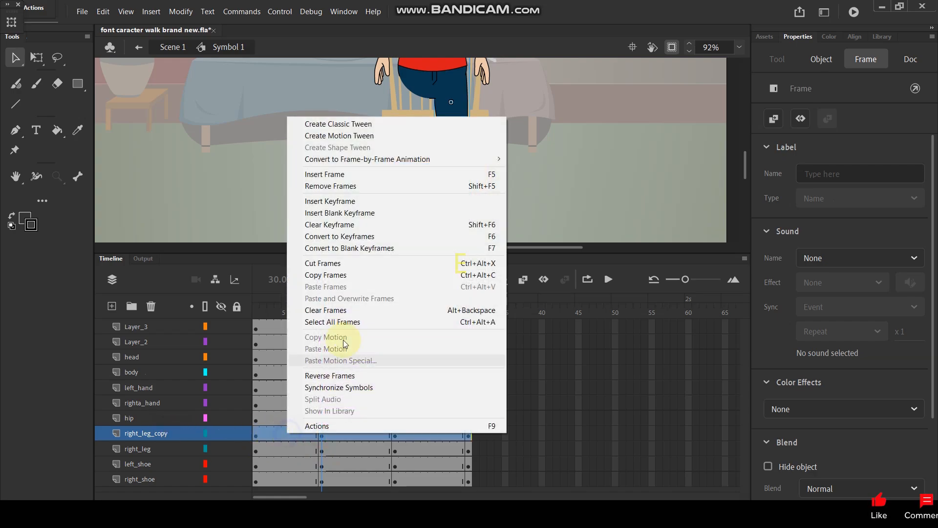
left_click(332, 388)
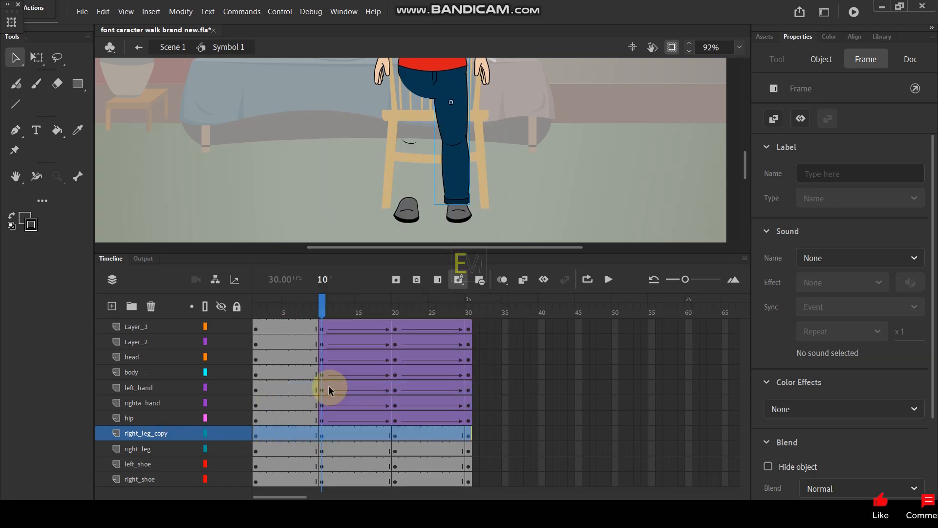
left_click_drag(321, 306, 299, 332)
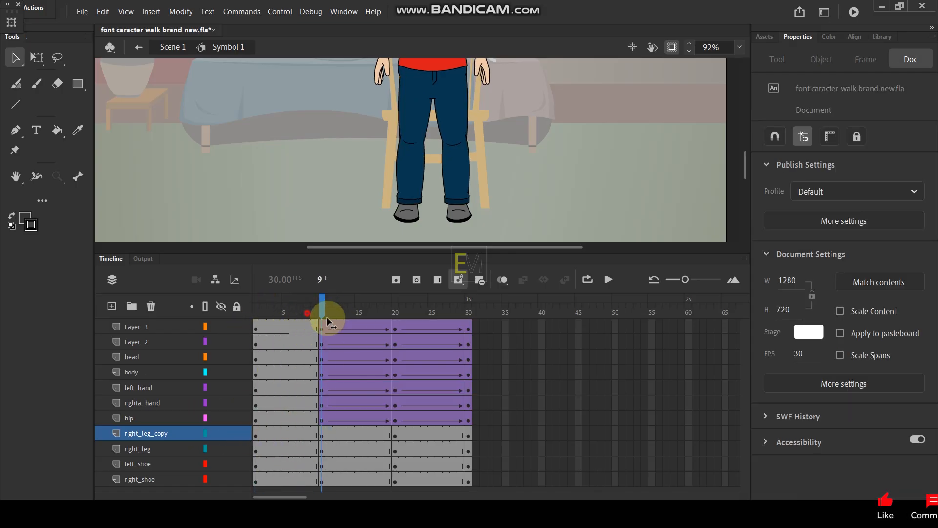
left_click_drag(327, 317, 323, 323)
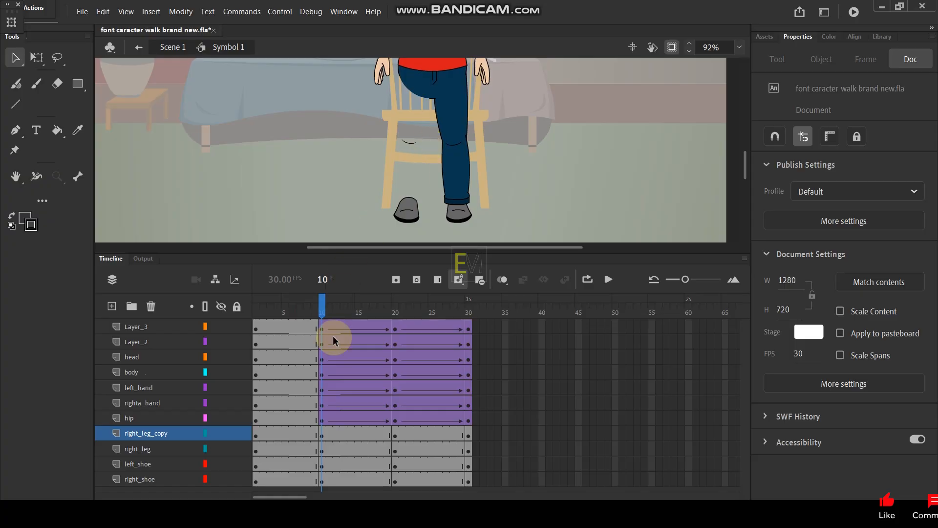
Remove all frames after frame 1 on the right_leg_copy layer and extend its first keyframe to frame 30.
left_click(255, 434)
left_click(404, 193)
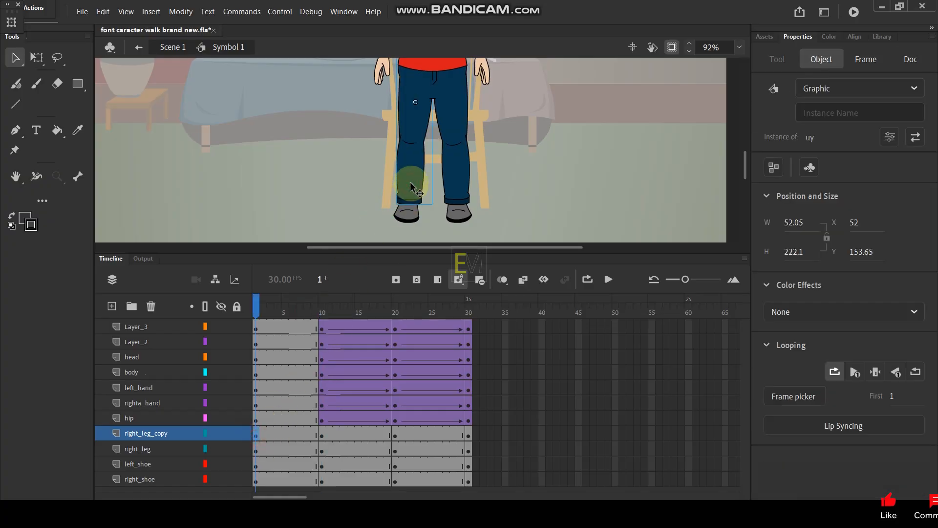
left_click_drag(258, 305, 267, 308)
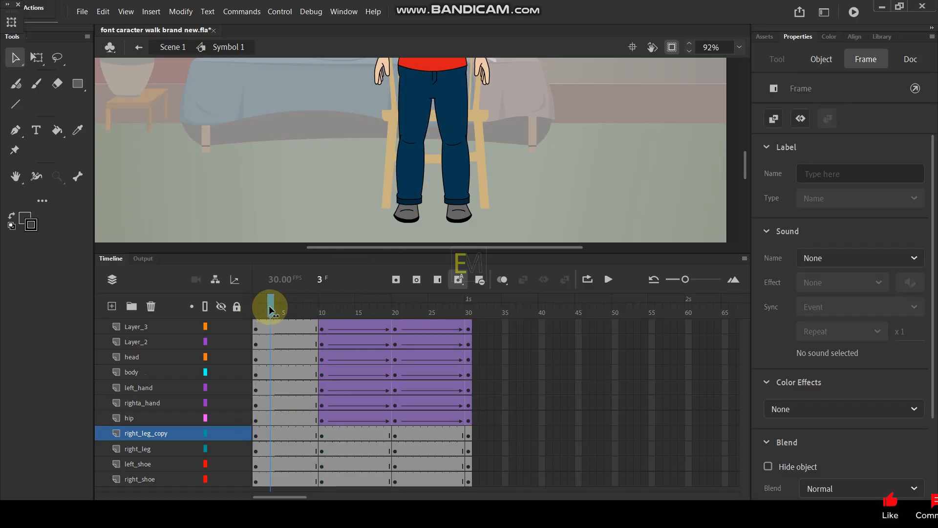
left_click(393, 293)
left_click_drag(501, 441, 277, 435)
right_click(264, 438)
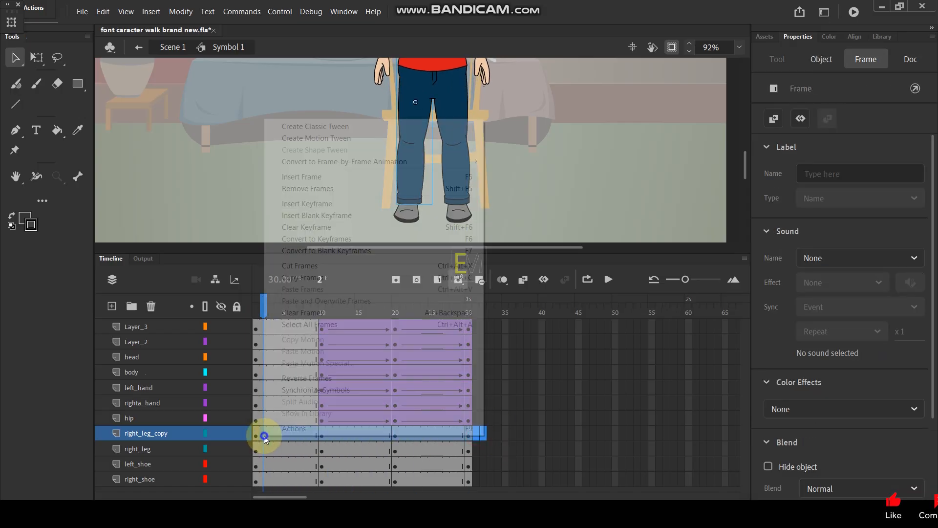
left_click(313, 190)
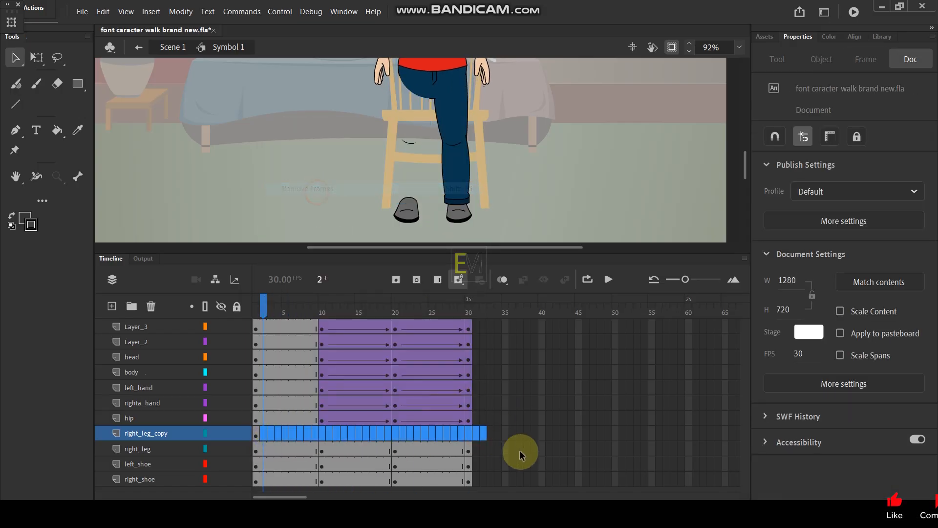
left_click(469, 434)
key("F5")
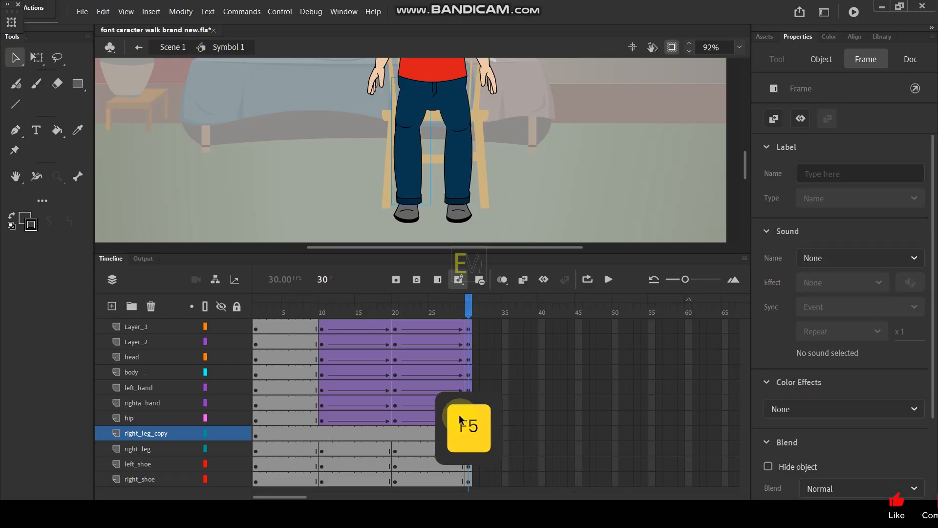
Scrub and play Symbol 1's timeline up to frame 30 to check the motion of both legs.
left_click_drag(279, 312, 486, 317)
scroll(455, 204, "down", 3)
scroll(455, 149, "up", 1)
left_click_drag(277, 308, 359, 314)
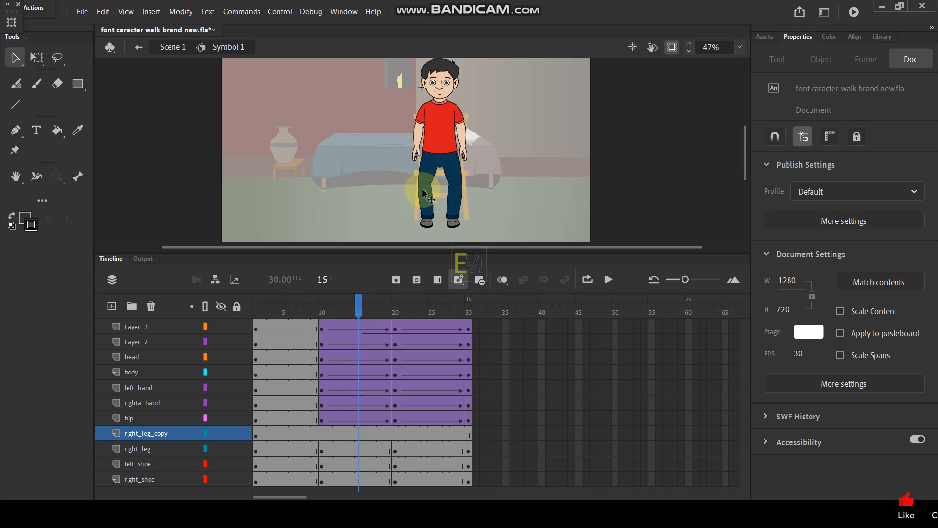
key("Return")
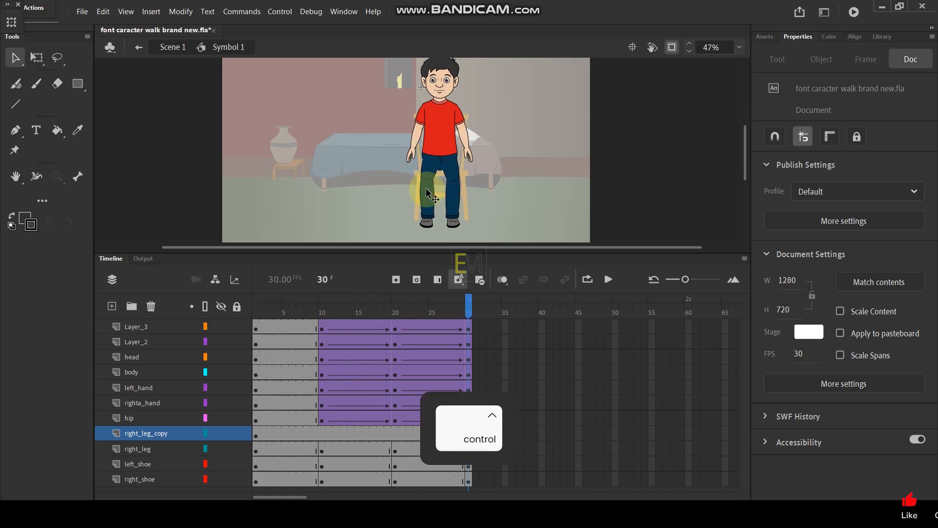
Preview the movie, close the preview and return to Scene 1.
key("ctrl+Return")
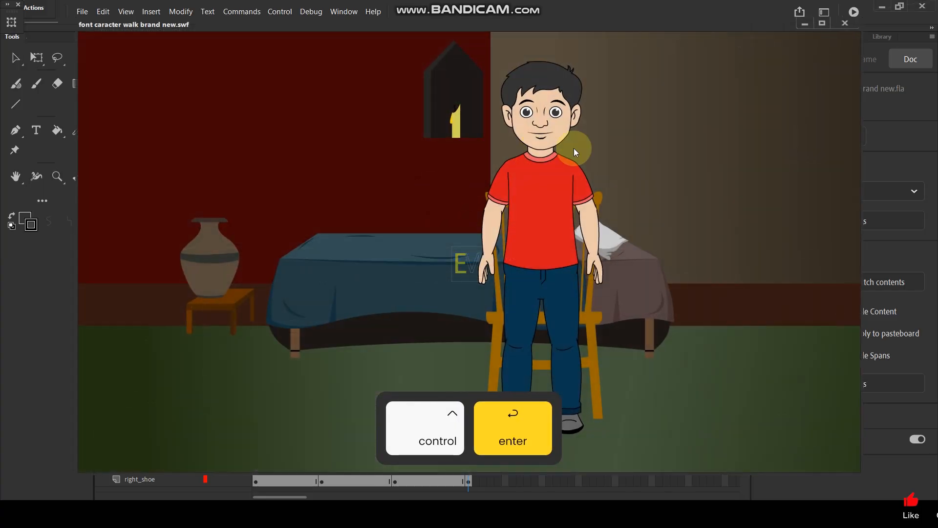
left_click(845, 23)
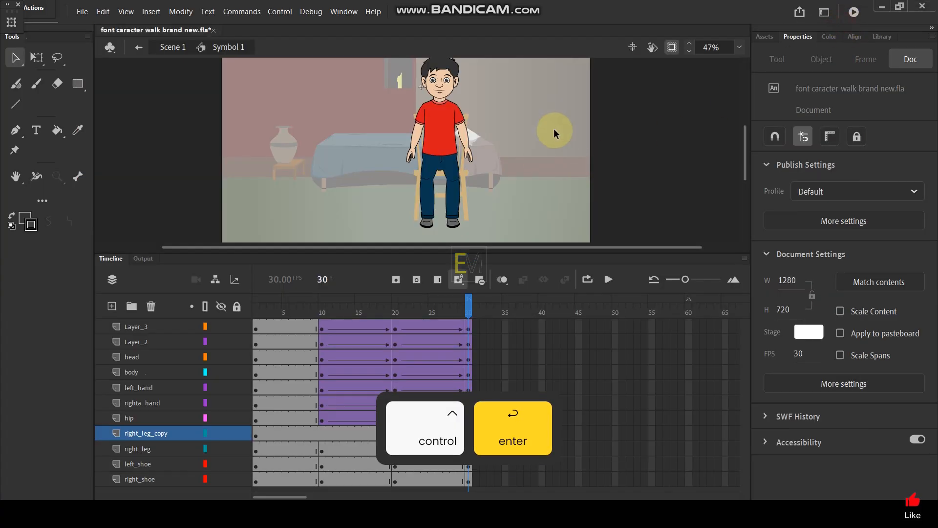
double_click(556, 137)
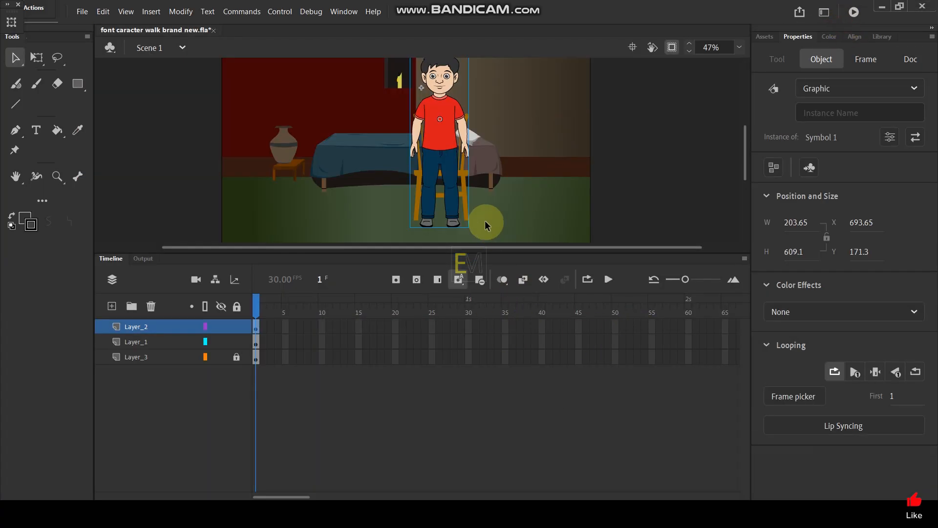
Reopen the character's Symbol 1 and extend all of its layers to frame 60.
double_click(439, 155)
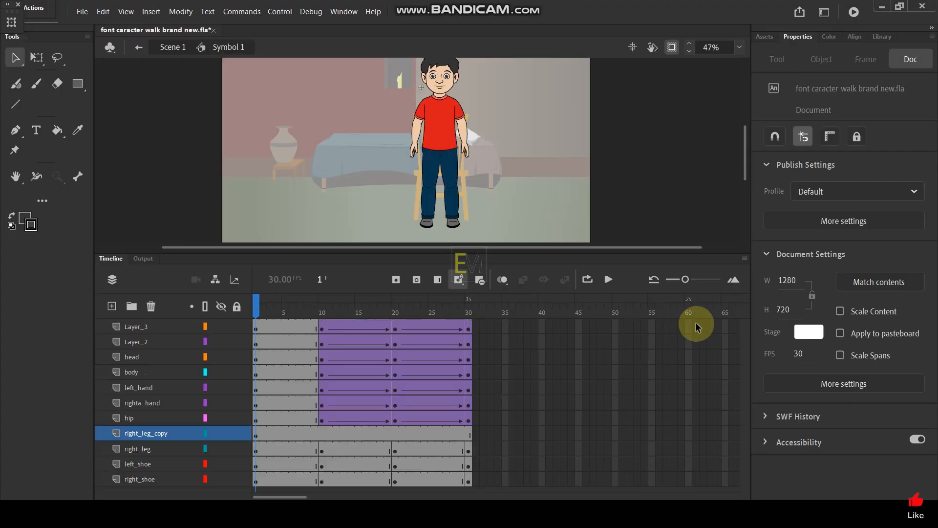
left_click_drag(692, 327, 691, 477)
key("F5")
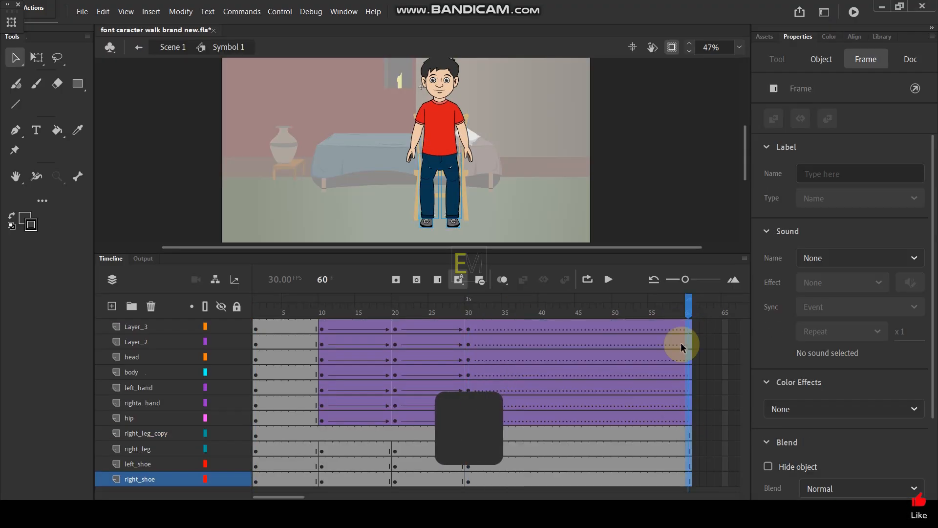
Set the looping of both legs and the shoes to play a single frame at frame 30.
left_click_drag(258, 308, 467, 354)
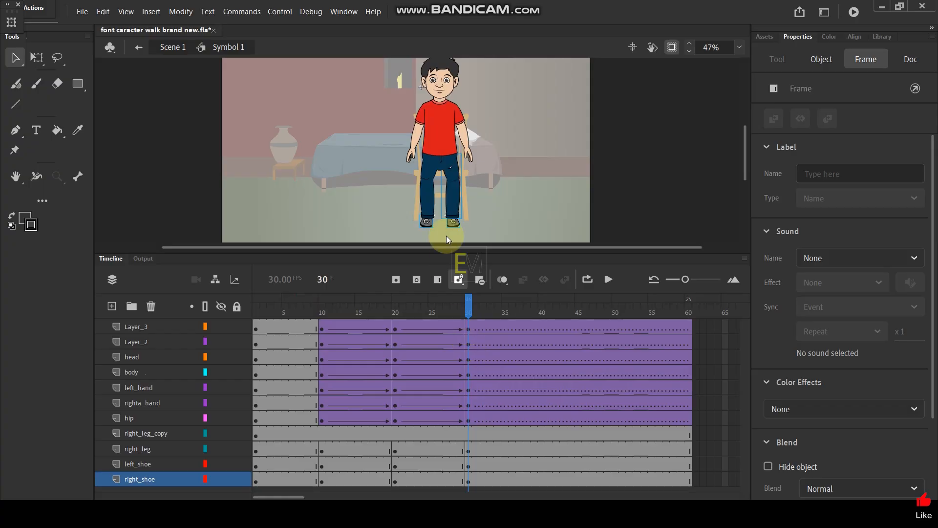
left_click(450, 197)
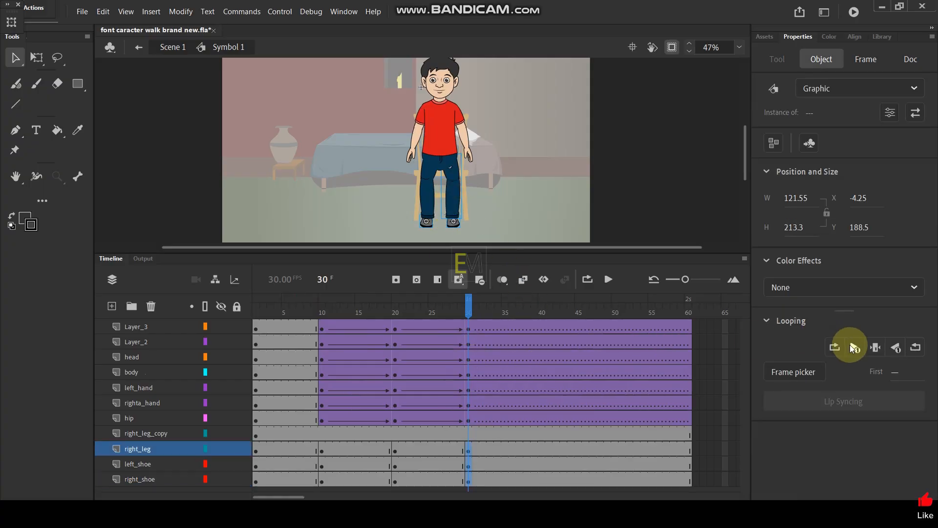
left_click(879, 347)
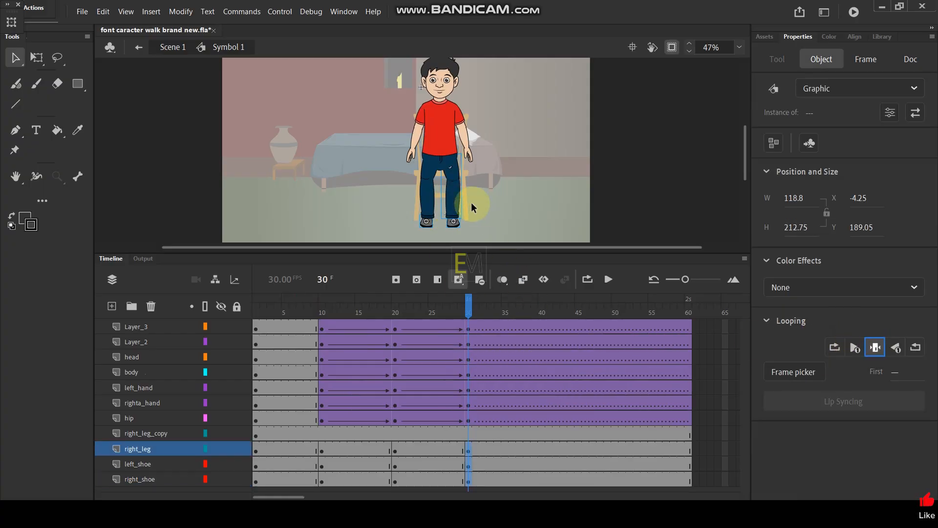
left_click(430, 188)
left_click(875, 372)
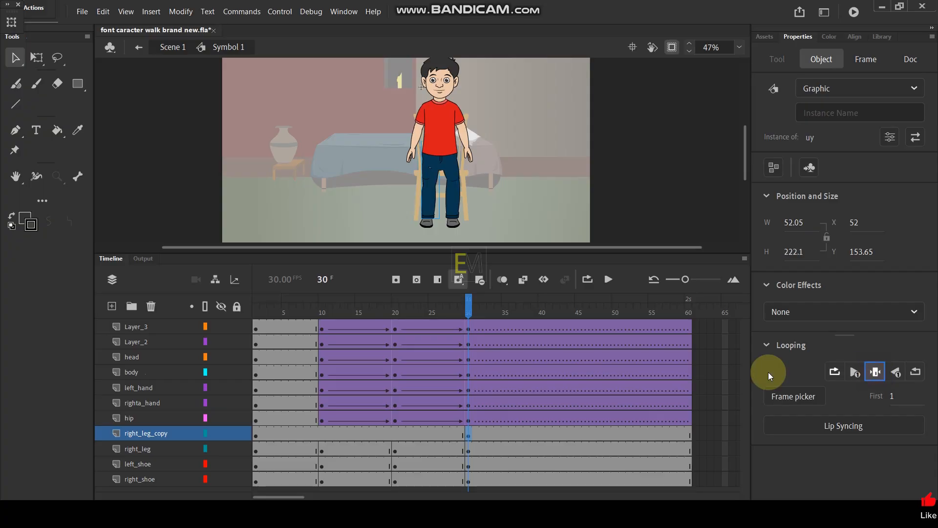
Set the duplicated leg's first looping frame to 30 at frame 30 and check both legs by scrubbing.
left_click_drag(470, 309, 474, 328)
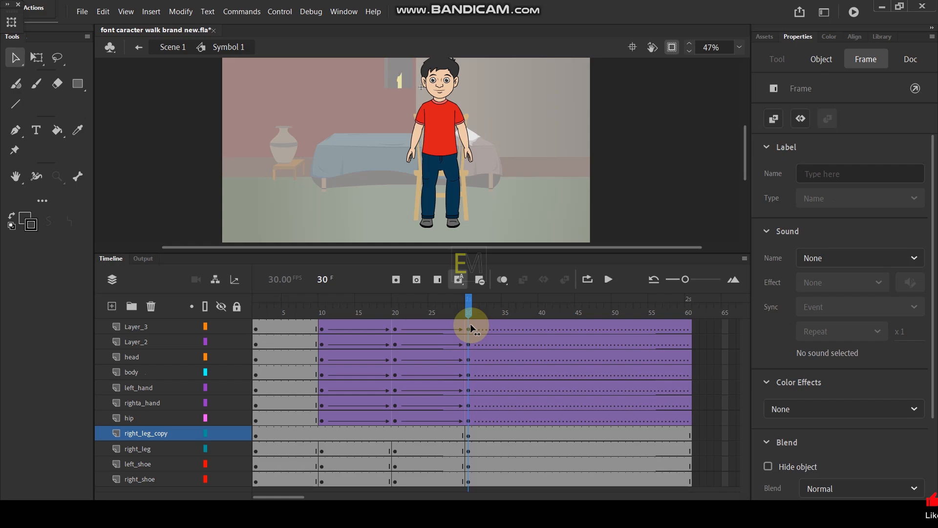
left_click_drag(471, 329, 471, 329)
left_click(428, 200)
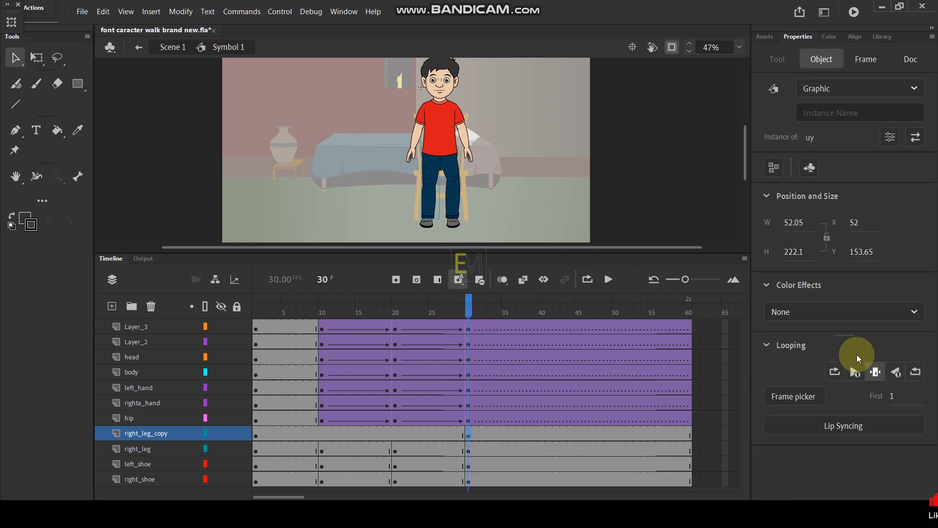
left_click_drag(892, 397, 931, 394)
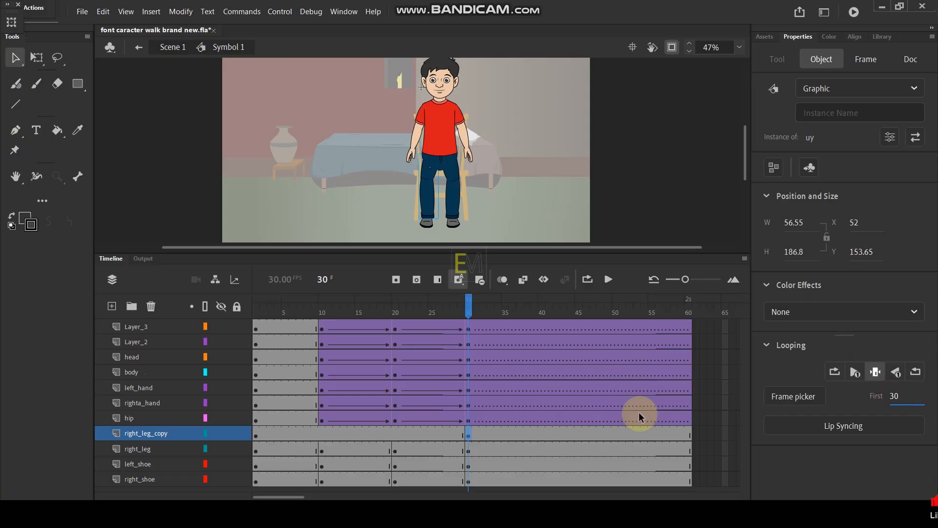
left_click(452, 204)
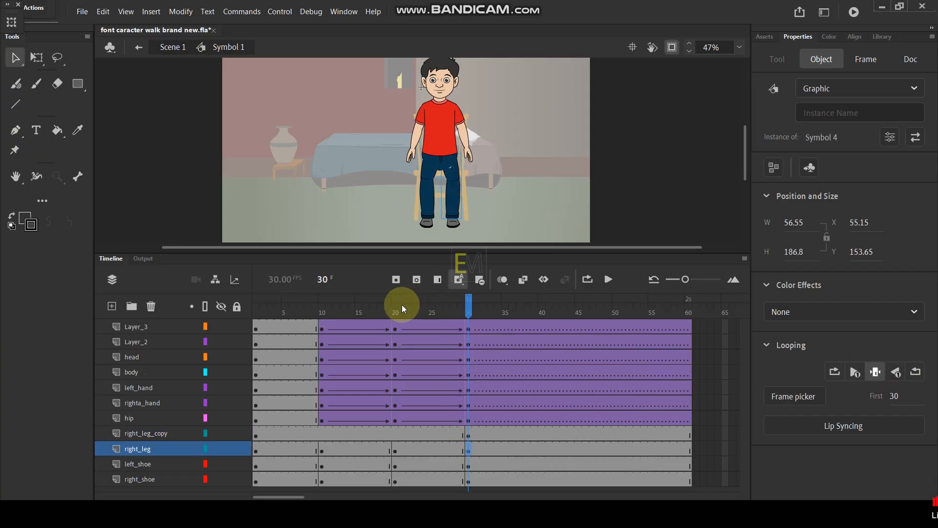
left_click_drag(471, 301, 469, 331)
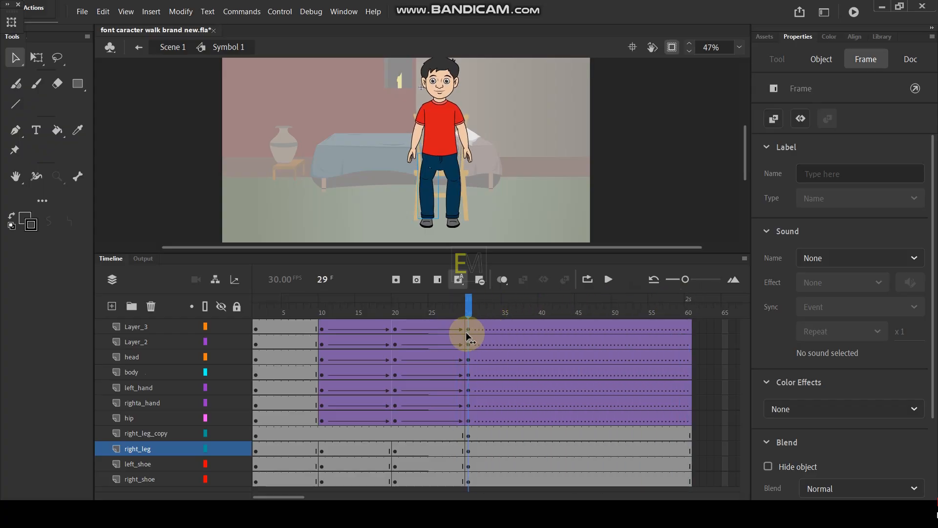
Check both hands' looping at frame 30, set the head to play a single frame, and scrub to the timeline's end.
left_click(464, 244)
left_click(466, 142)
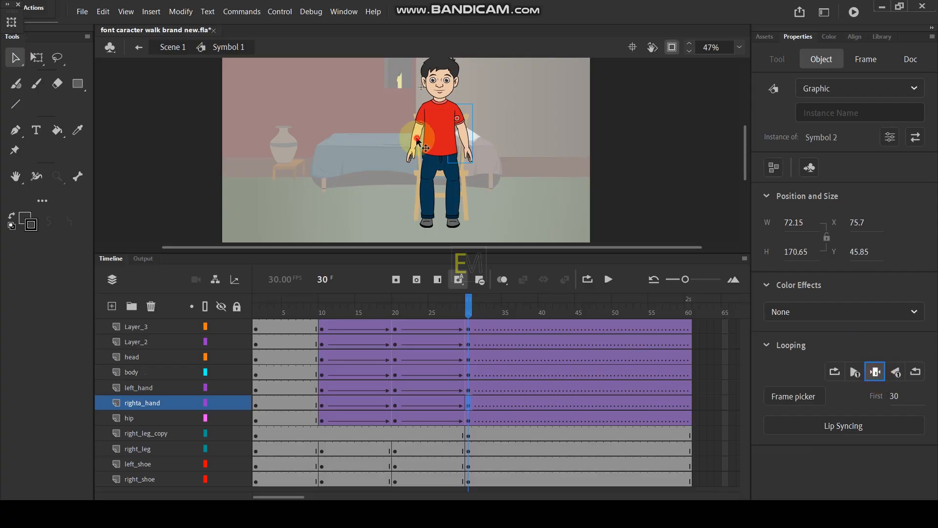
left_click(409, 155)
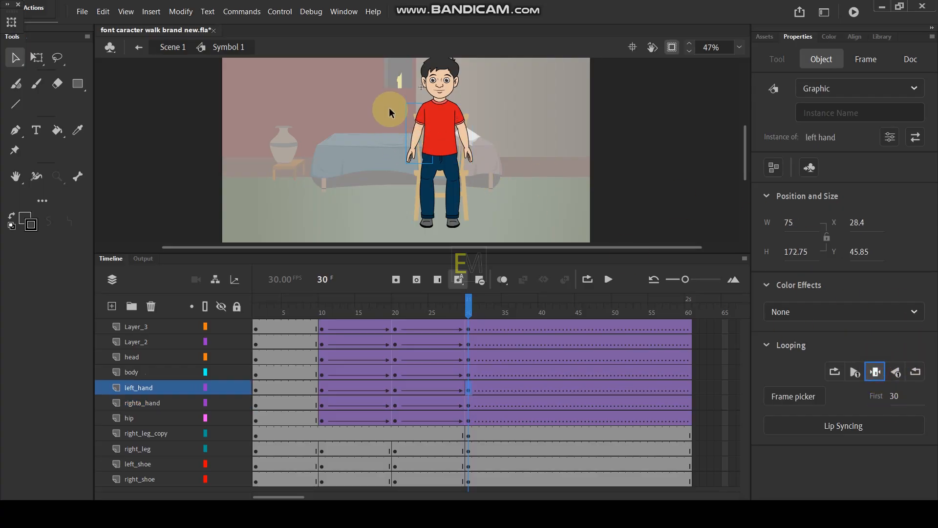
left_click(442, 78)
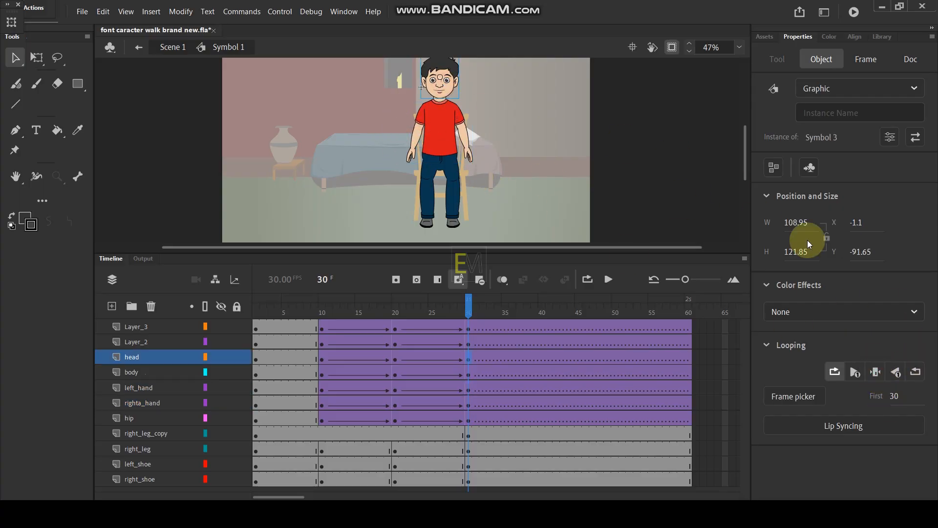
left_click(875, 372)
left_click_drag(469, 311, 720, 325)
Return to Scene 1 and extend all three layers to frame 60 with regular frames.
left_click(566, 137)
double_click(566, 137)
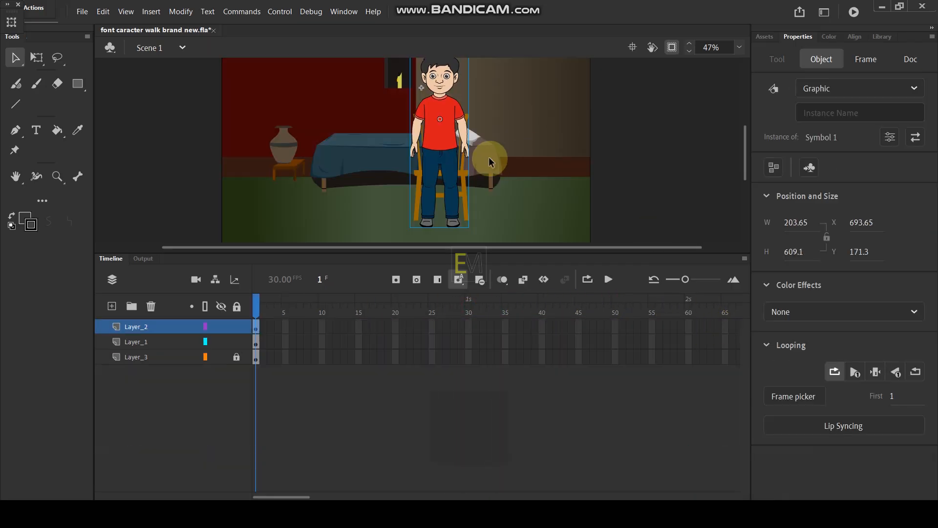
scroll(494, 153, "down", 1)
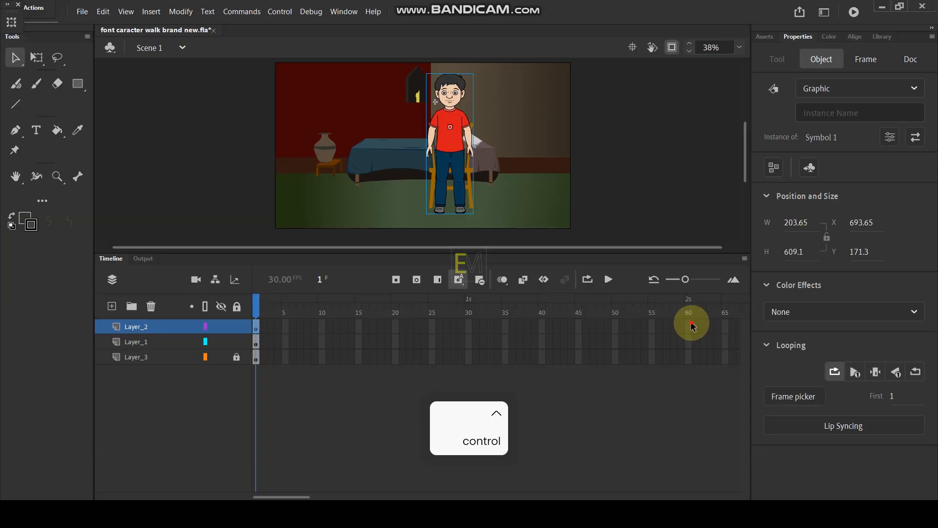
left_click_drag(693, 325, 694, 362)
key("F6")
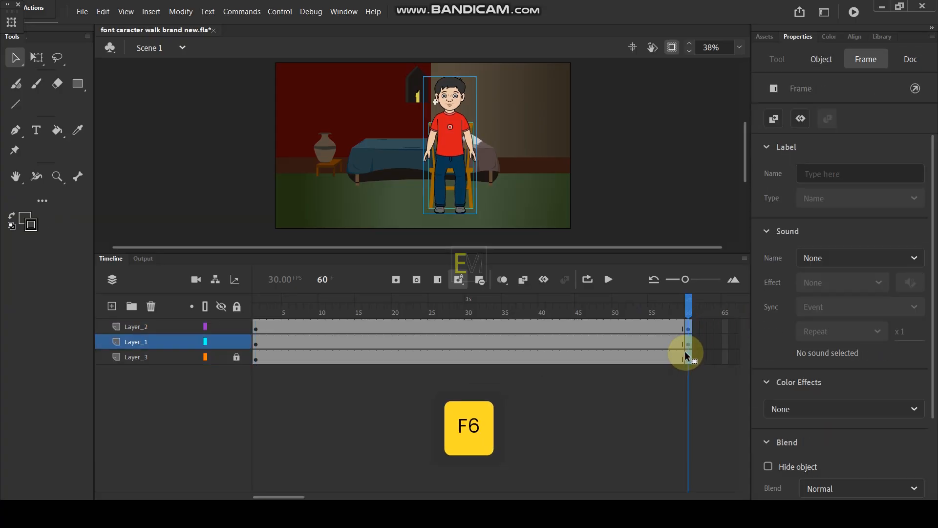
key("ctrl+z")
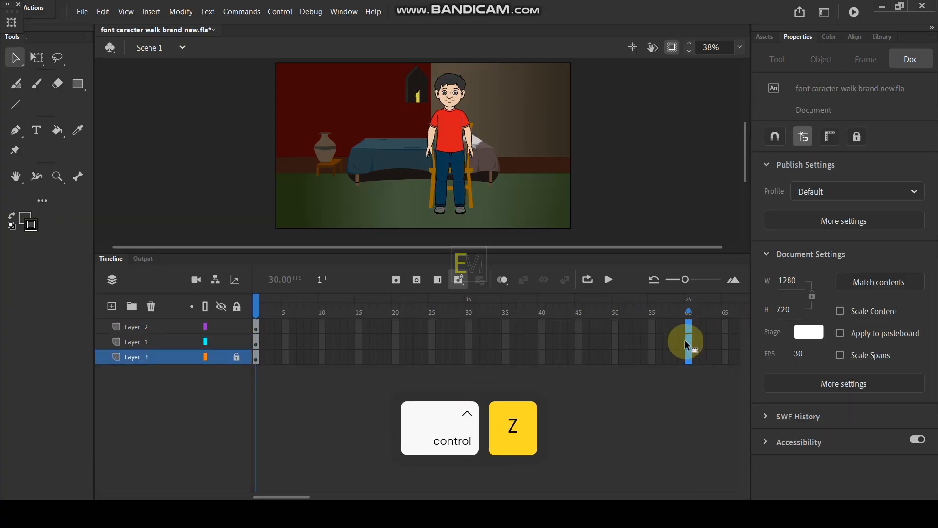
key("F5")
left_click(610, 118)
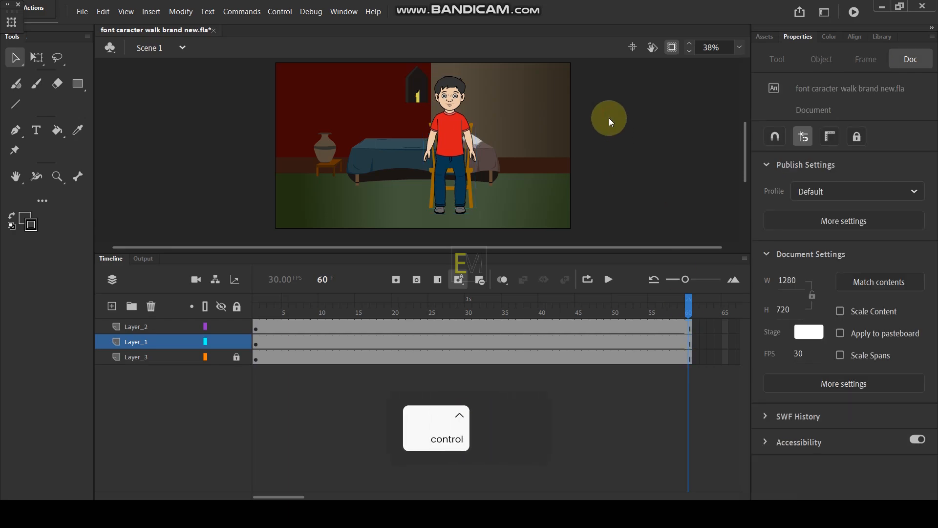
Preview the movie in a maximized window to check the character's animation.
key("ctrl+Return")
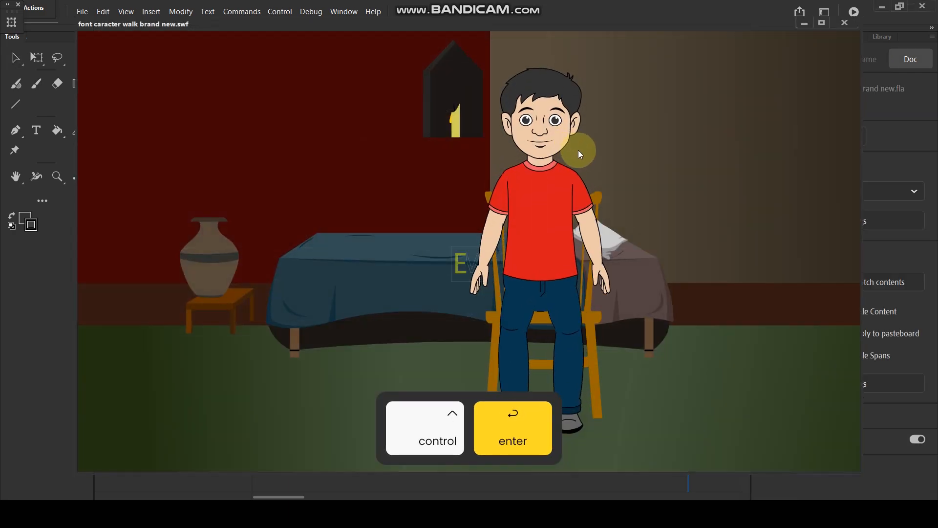
left_click(822, 24)
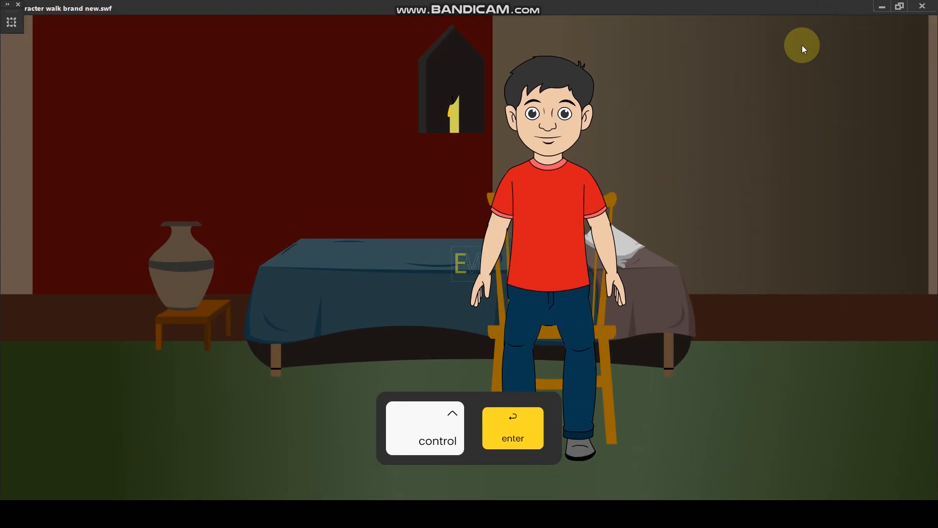